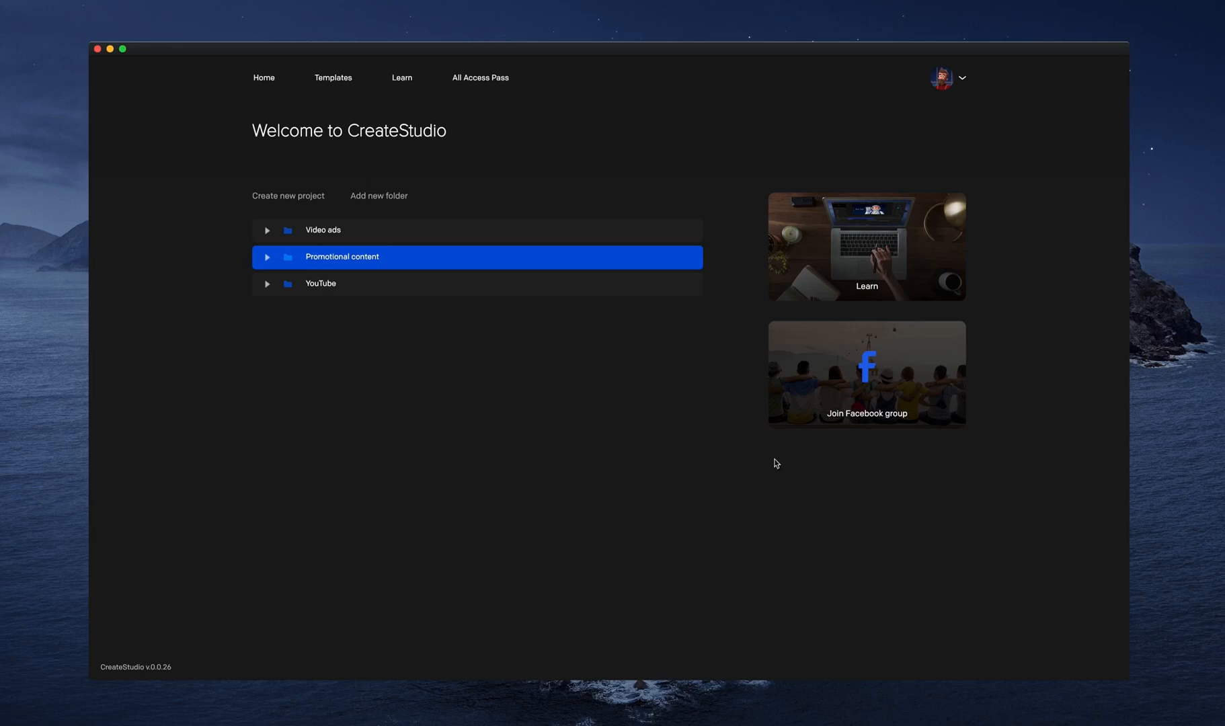
Examine the resolution presets offered for a new project and close the dialog without creating one.
click(316, 197)
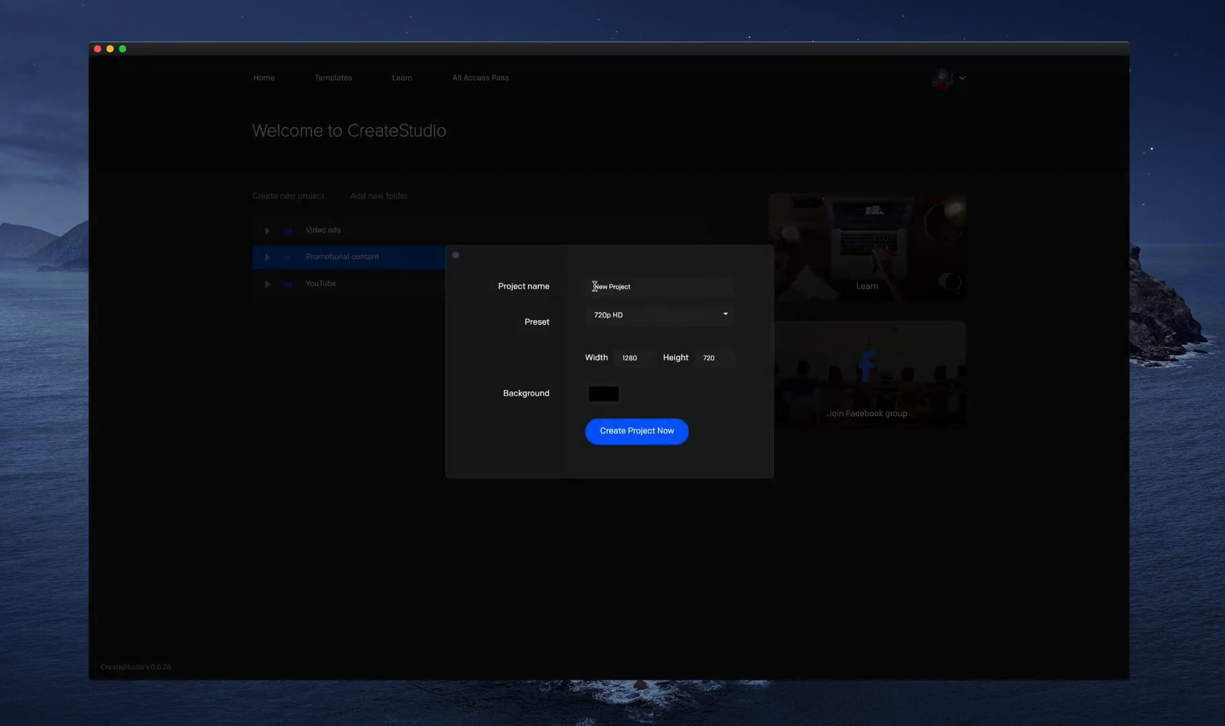
click(650, 319)
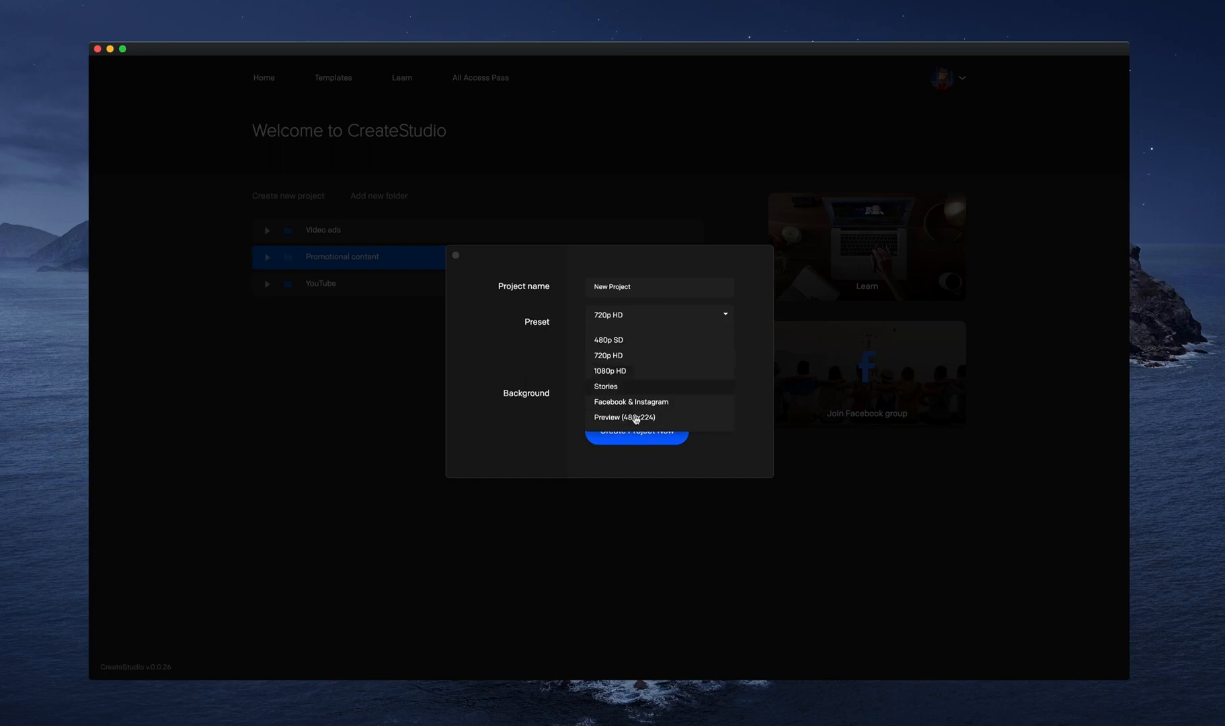
click(638, 318)
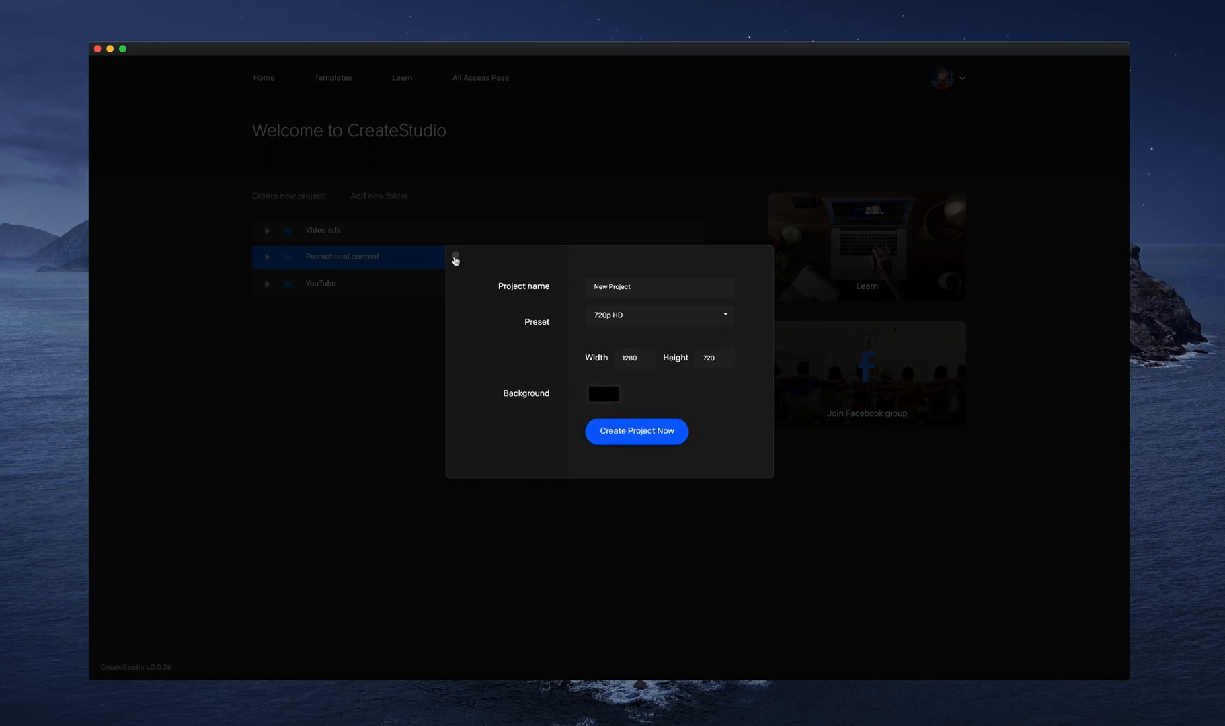
click(456, 256)
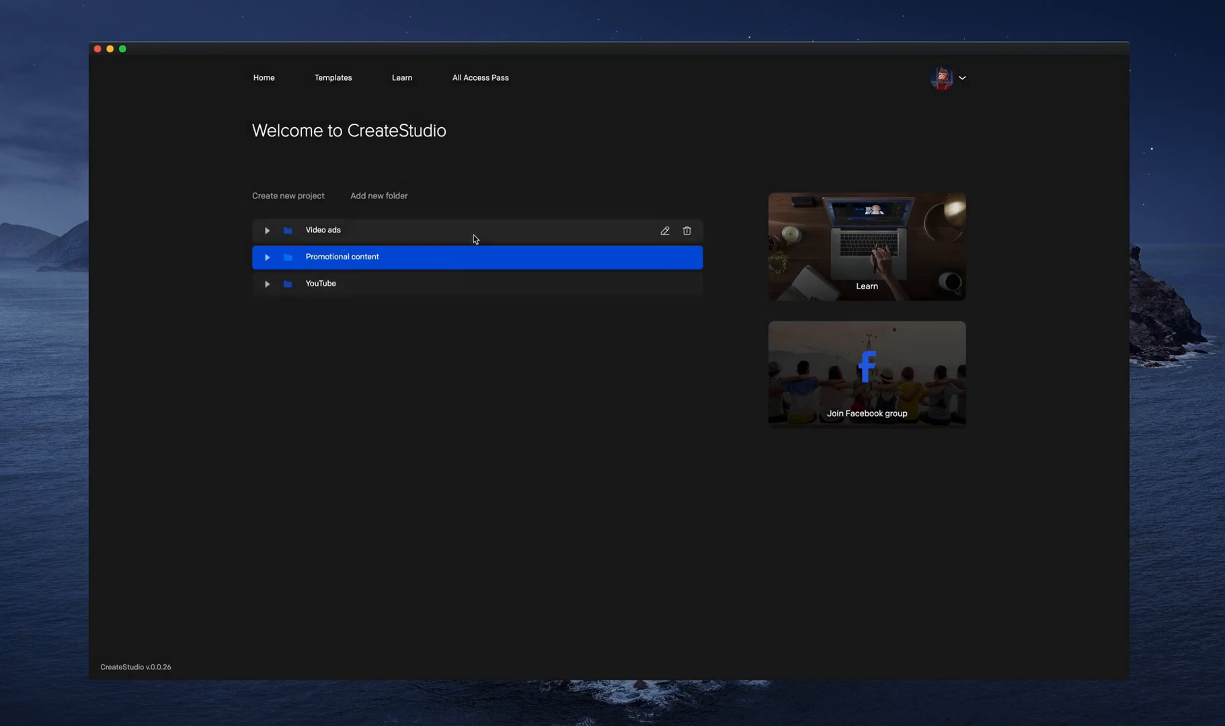
Browse the Facebook & Instagram templates and preview the 100% Free Simple Ad and Flash Sale designs.
click(335, 79)
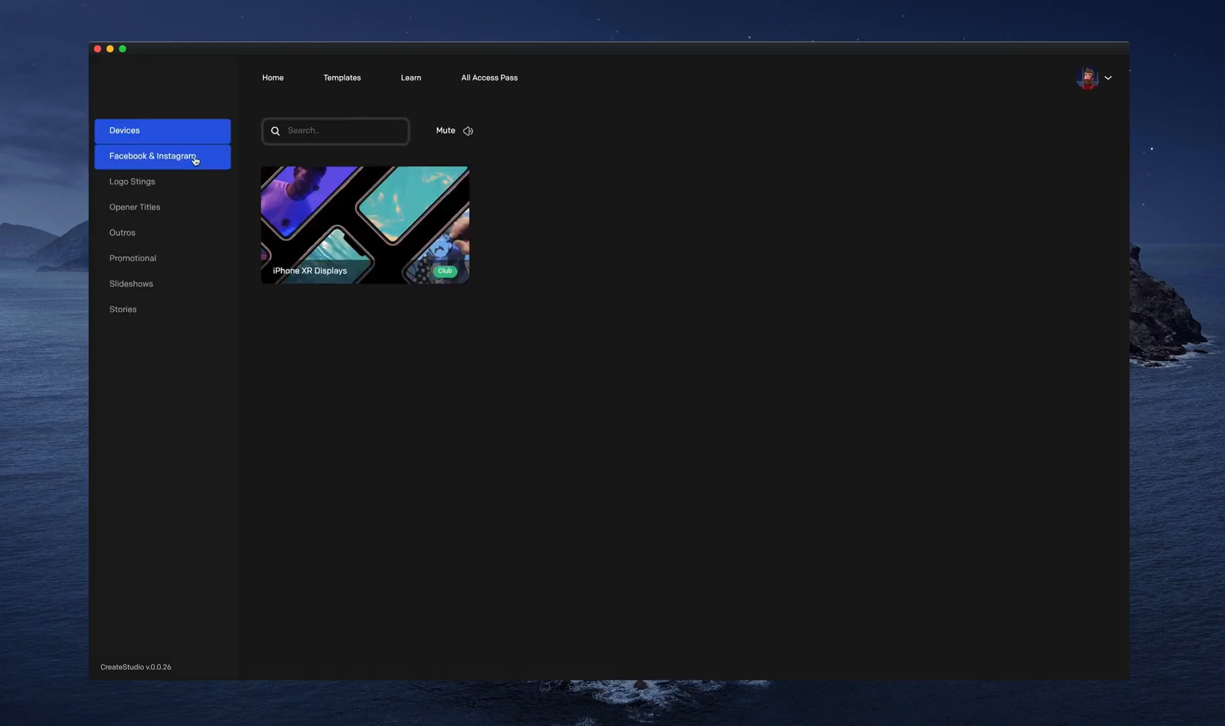
click(195, 160)
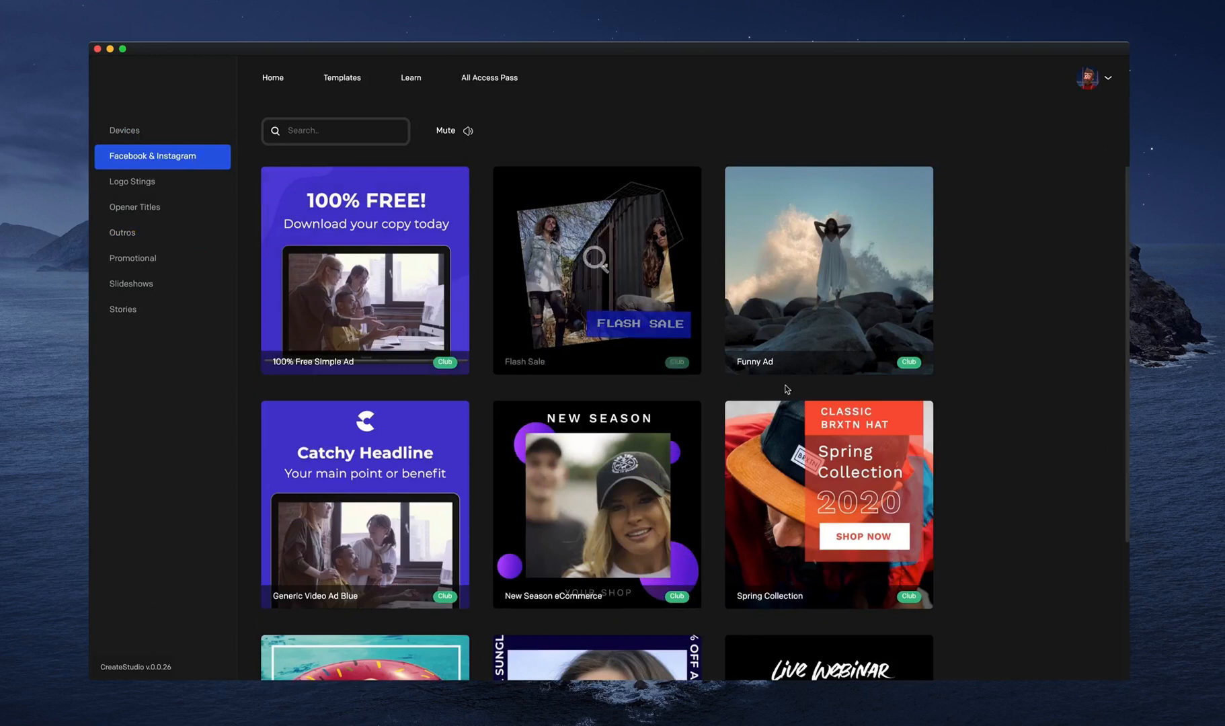
scroll(638, 301, down, 5)
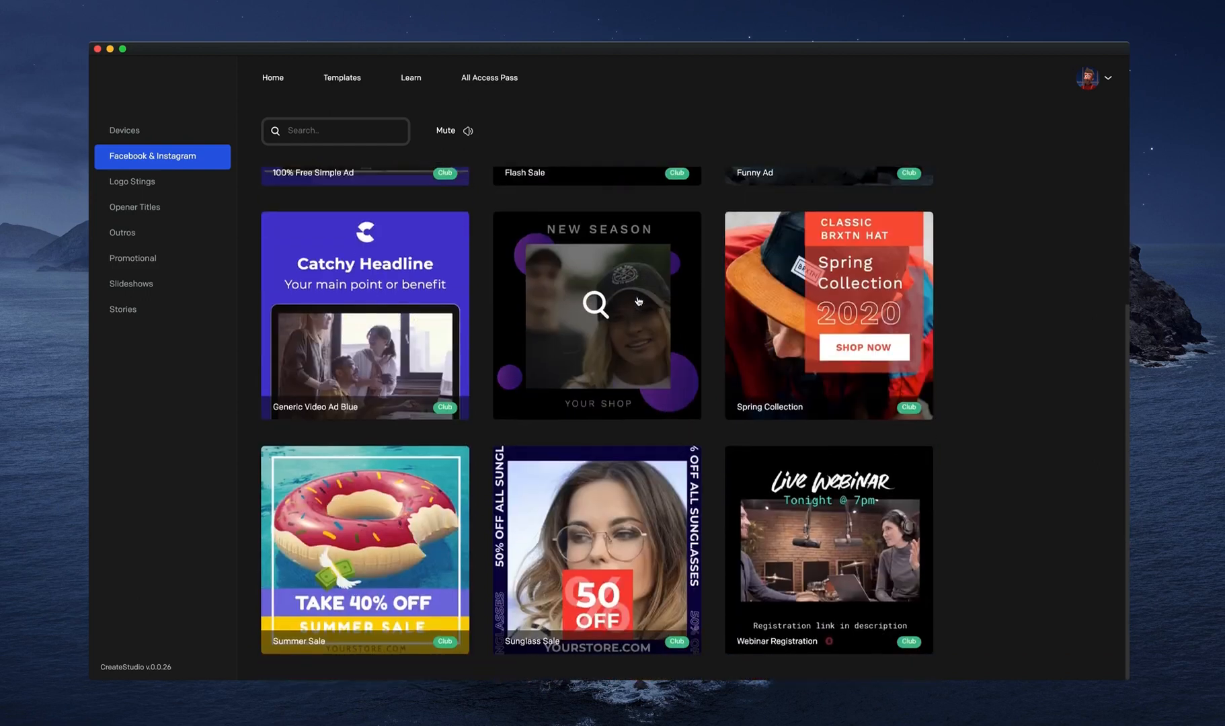
scroll(638, 301, up, 5)
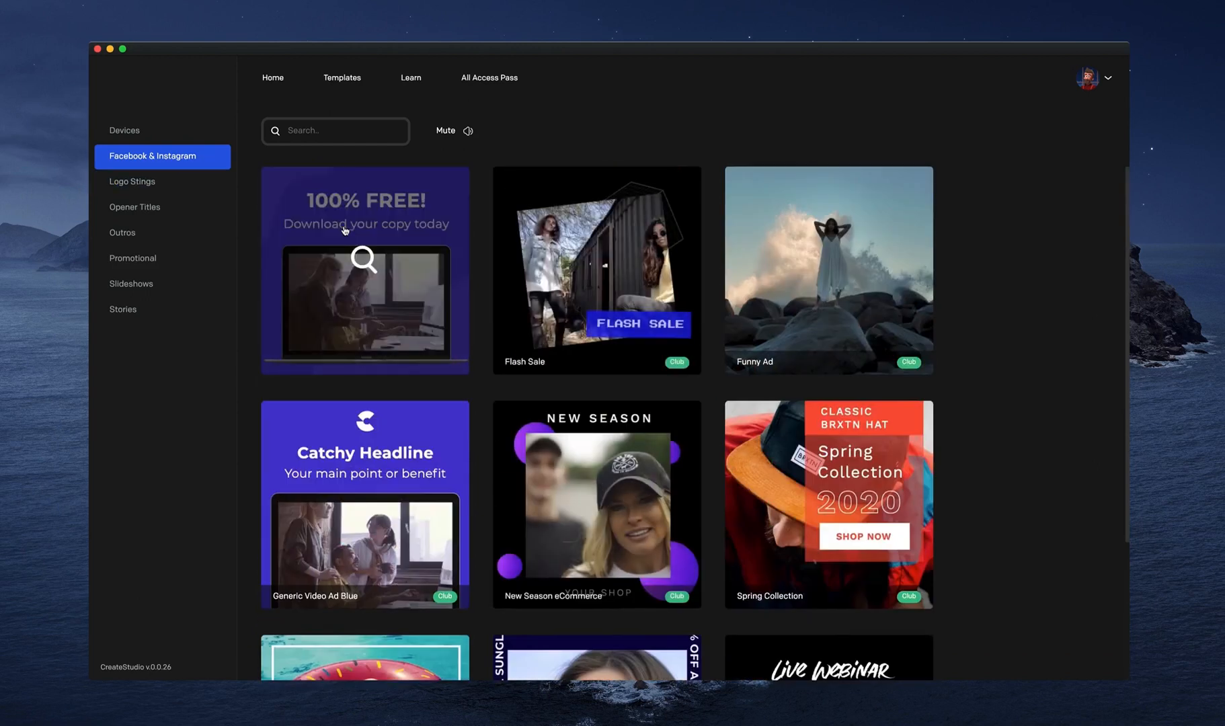
click(358, 262)
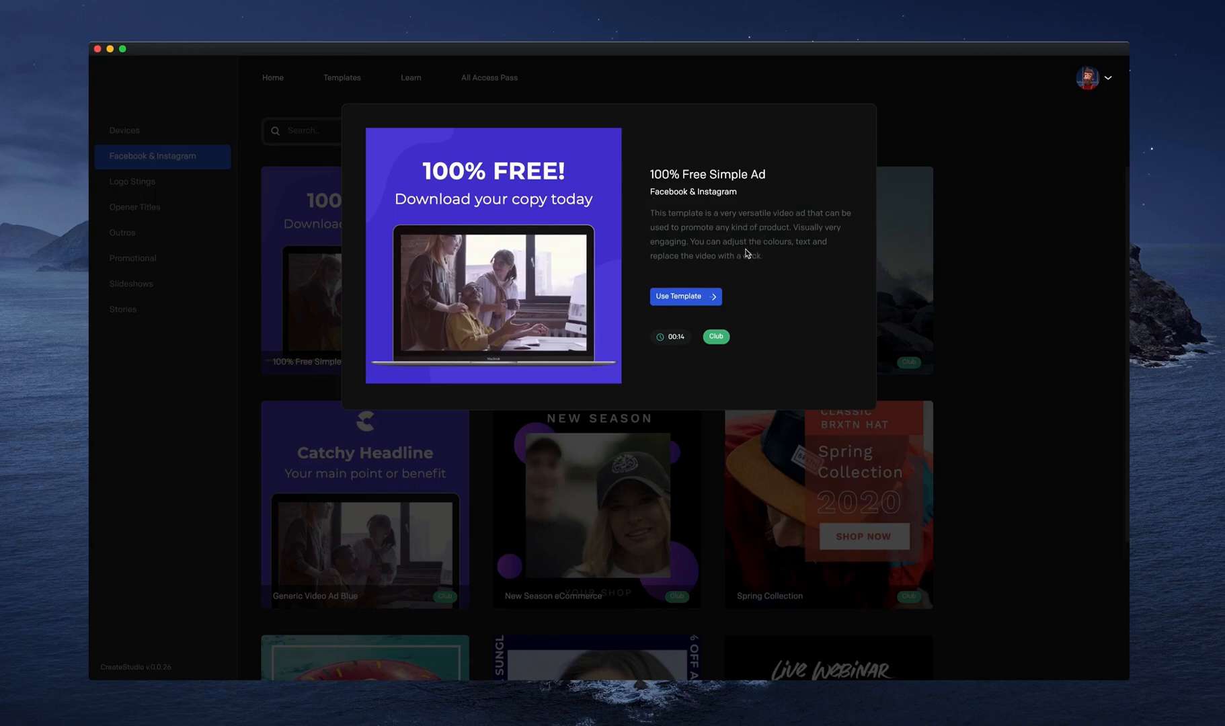
click(926, 299)
click(647, 229)
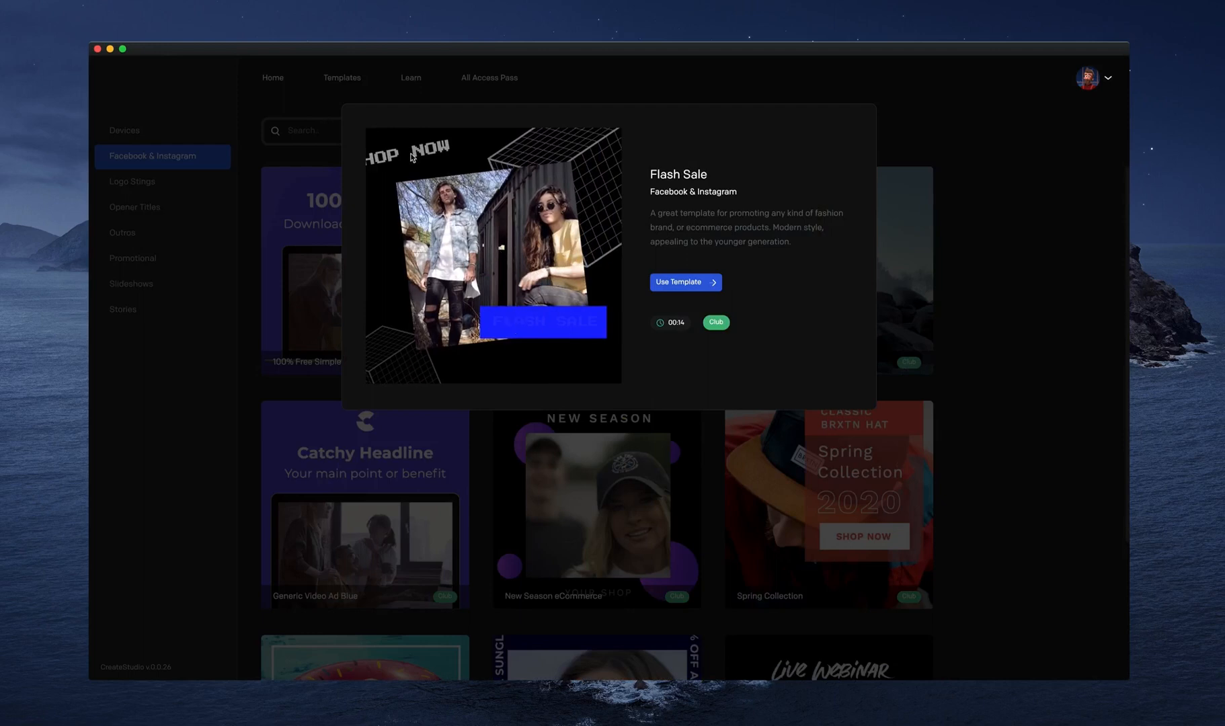
click(1039, 348)
Preview the Webinar Registration template among the Facebook & Instagram designs and close its details.
scroll(826, 255, down, 3)
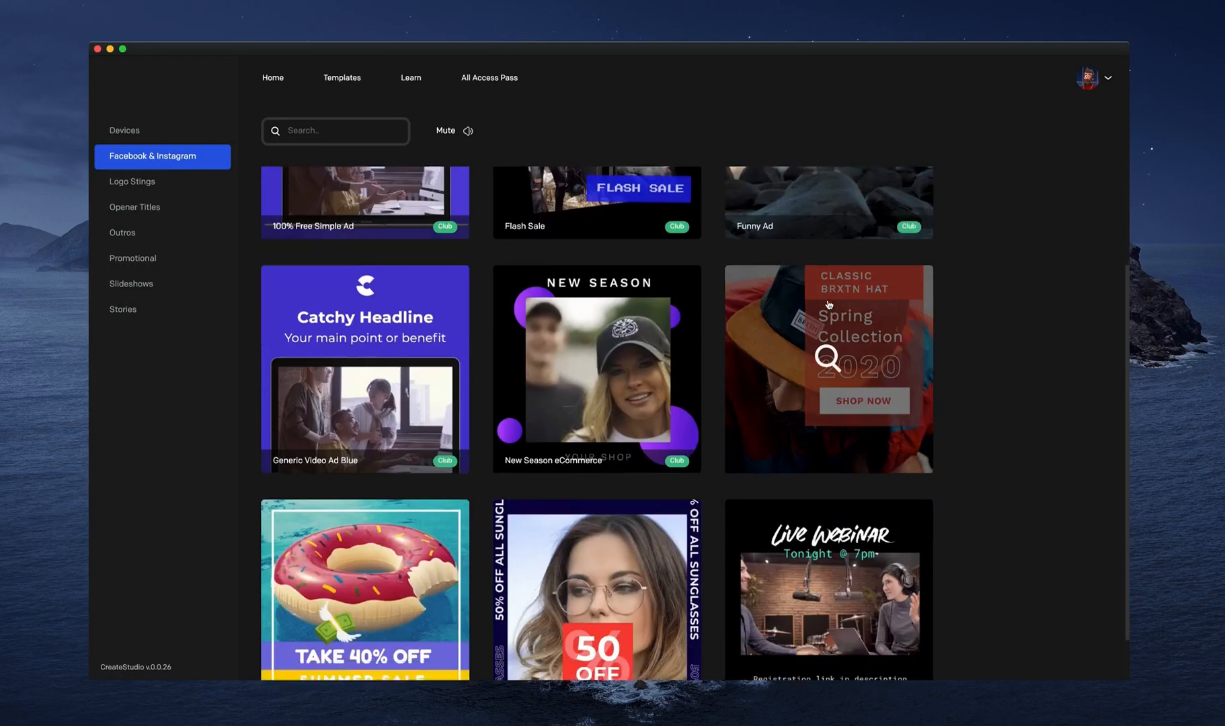
scroll(829, 305, down, 1)
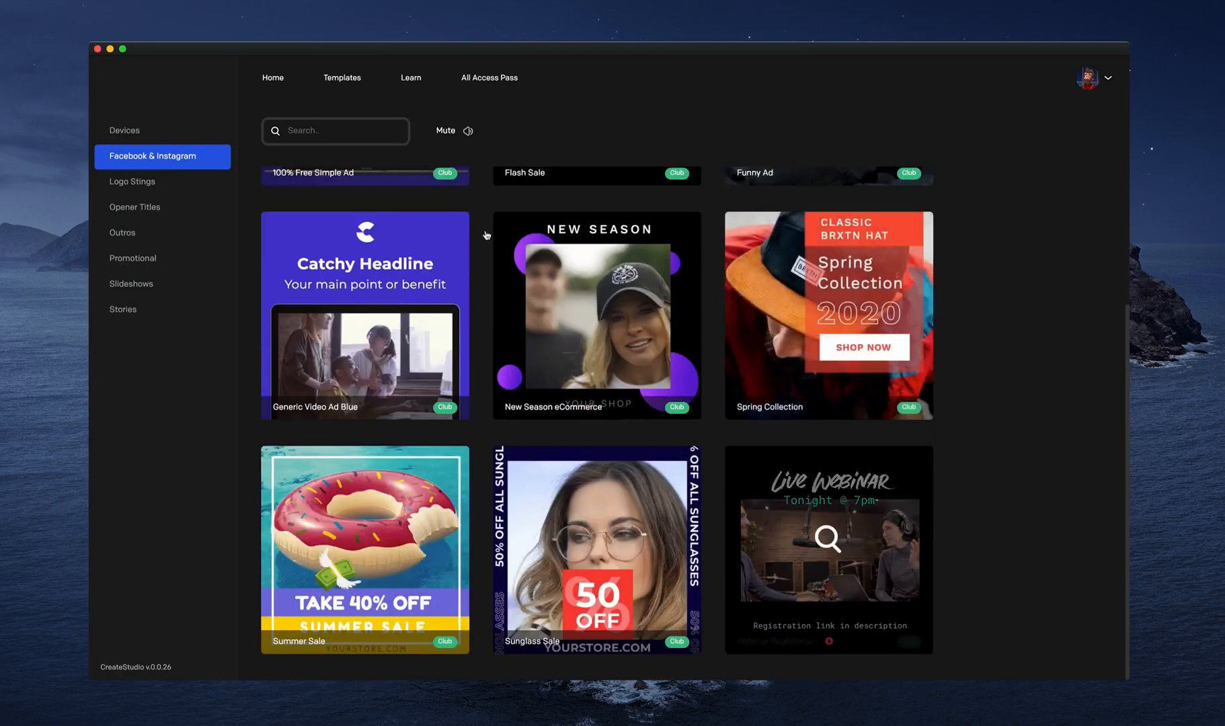
click(827, 538)
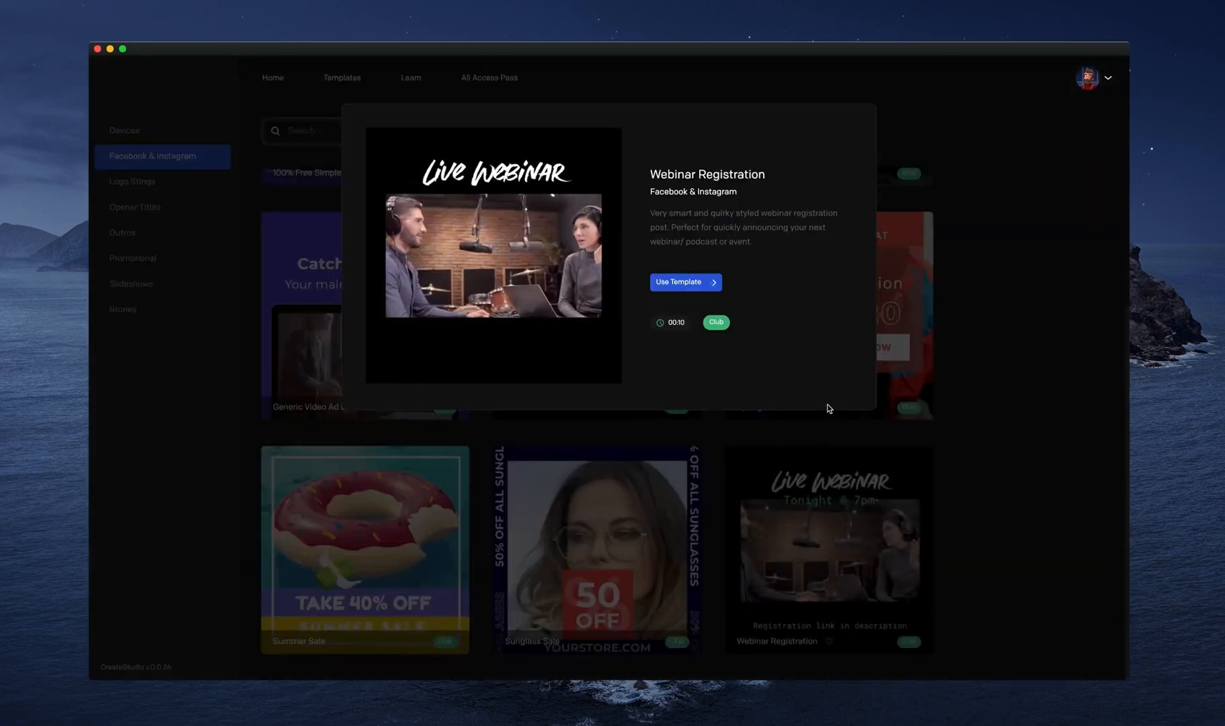
click(1017, 411)
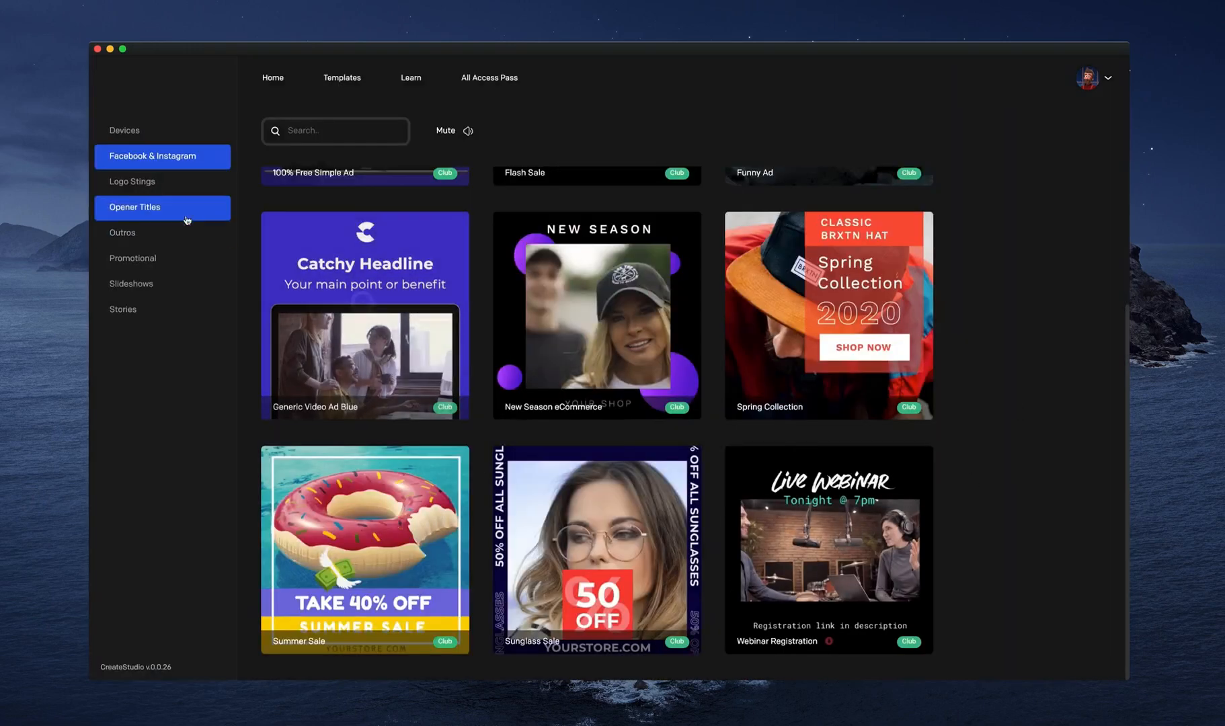
Preview the Cartoon Explosion and Santa Christmas Intro templates in the Logo Stings category.
click(172, 191)
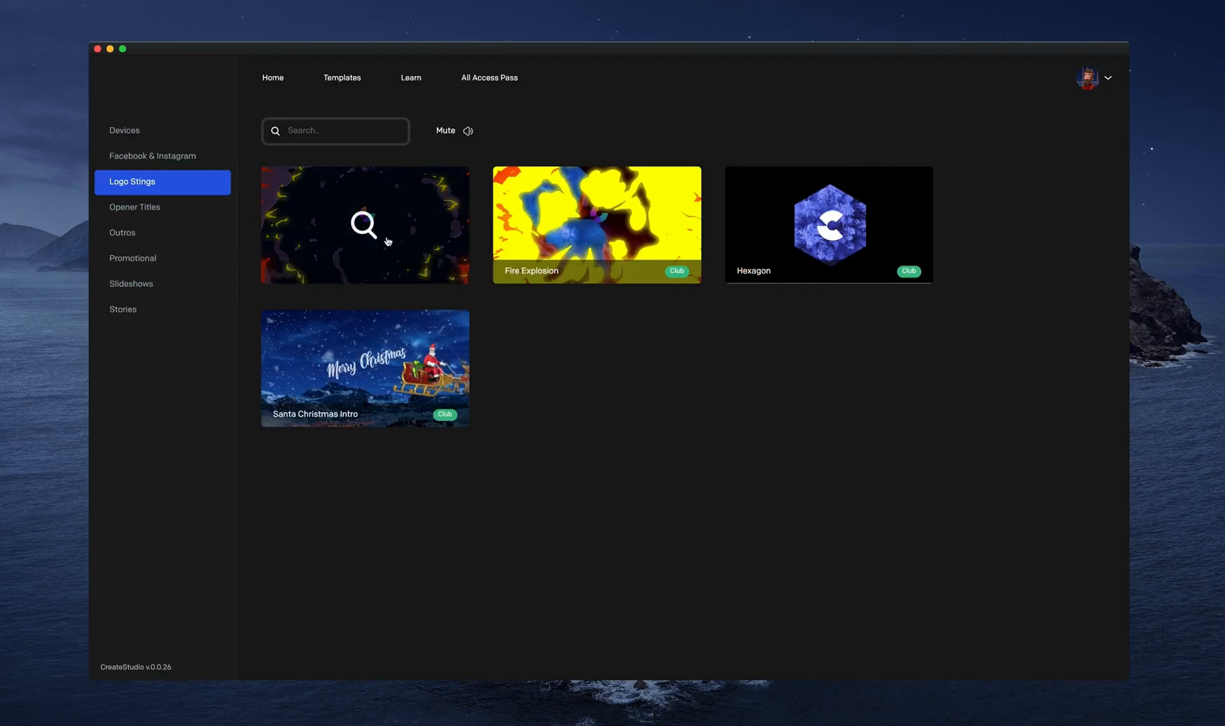
click(409, 210)
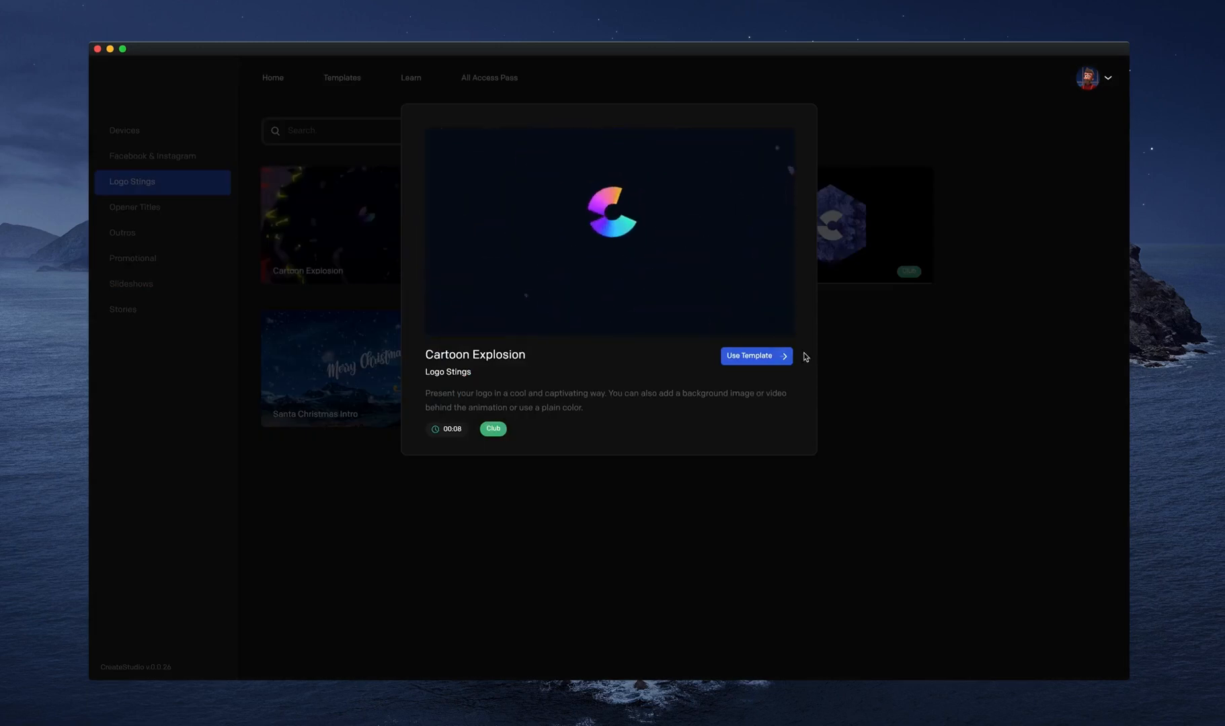
click(876, 387)
click(394, 334)
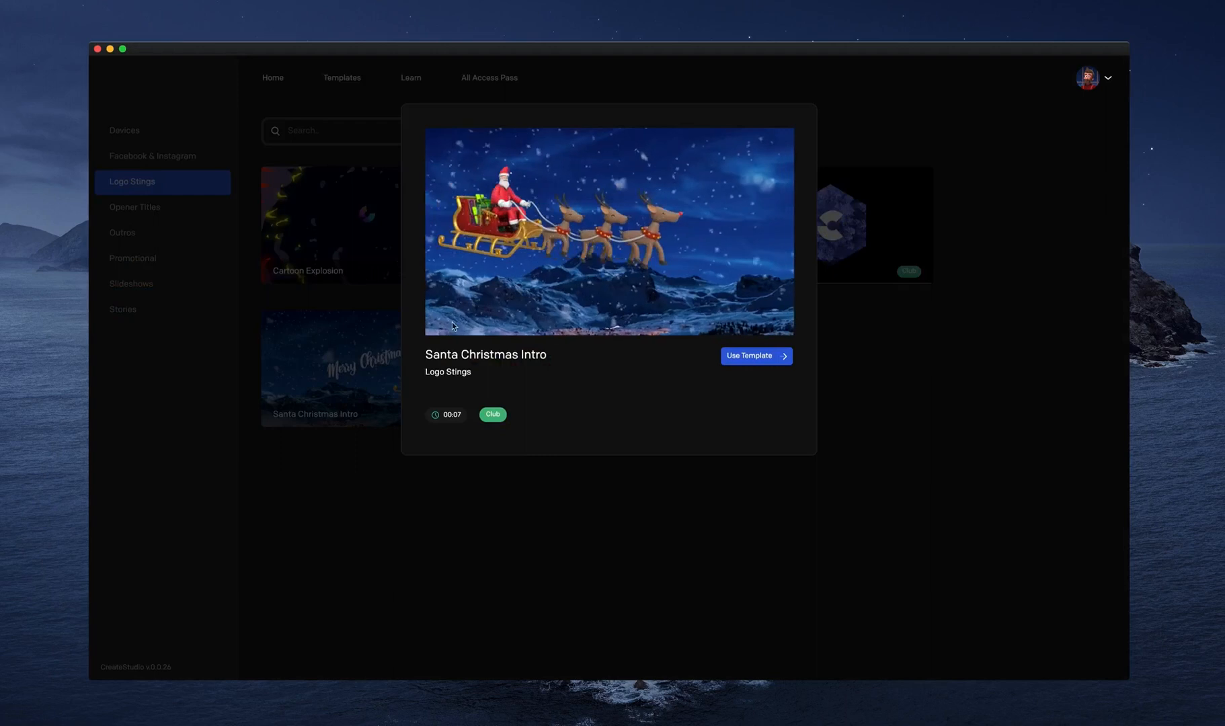
click(857, 403)
Preview the Simple Clean Opener template in the Opener Titles category and close its details.
click(145, 207)
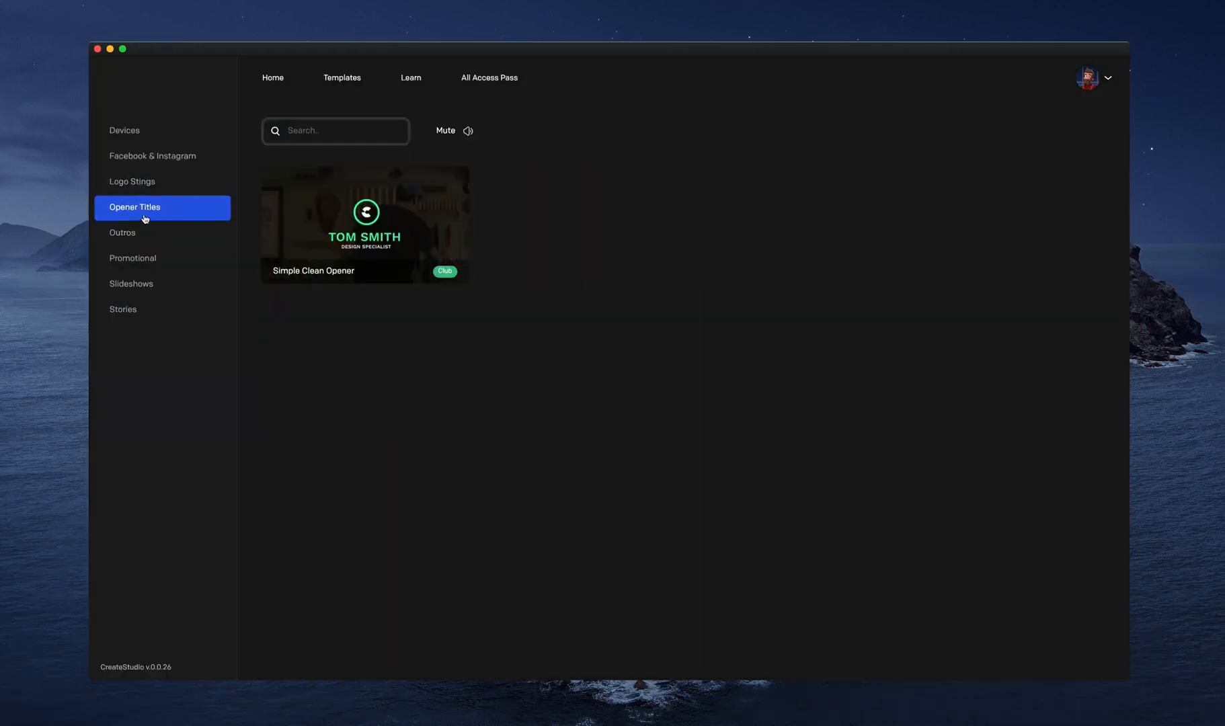
click(435, 201)
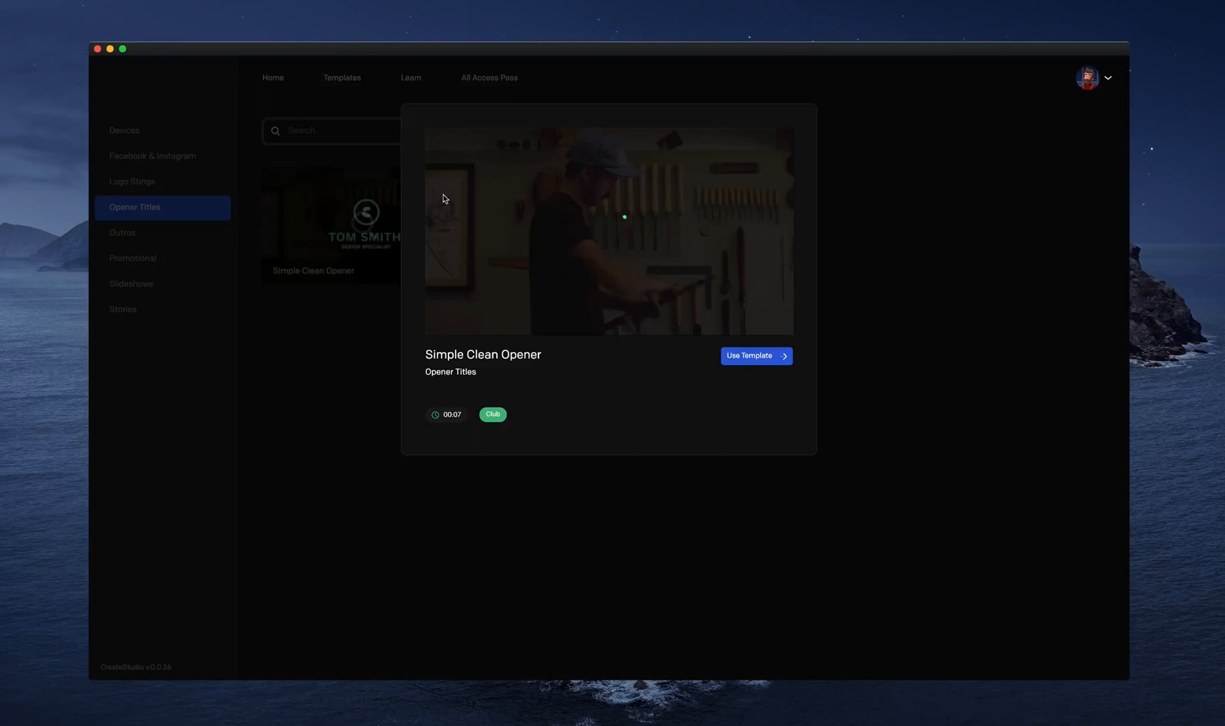
click(872, 283)
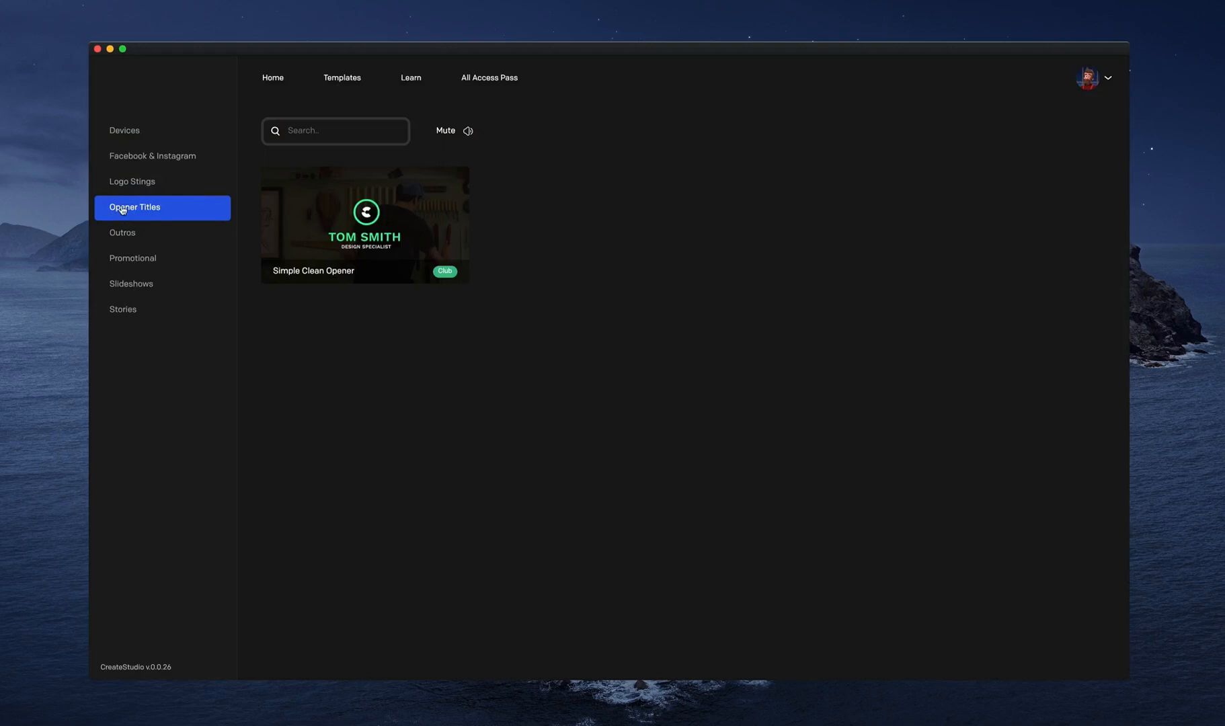
Preview the Newsletter Sign Up and YouTube Frame templates in the Outros category.
click(131, 235)
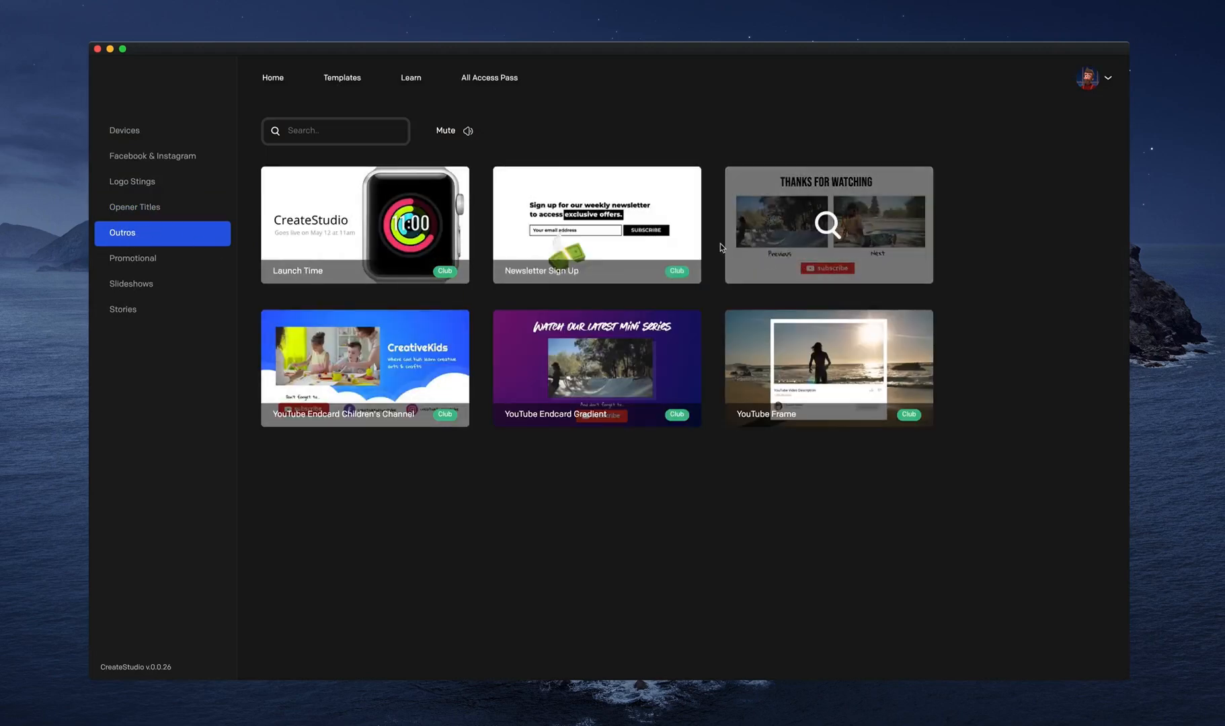
click(601, 230)
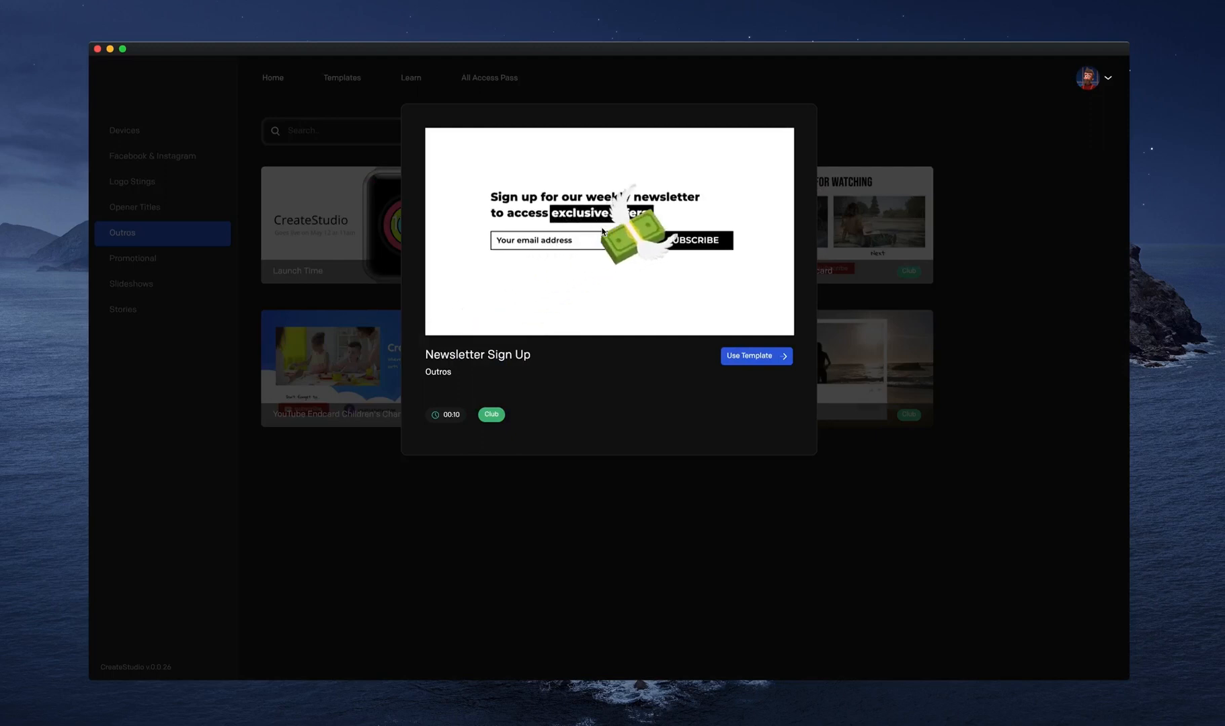
click(907, 296)
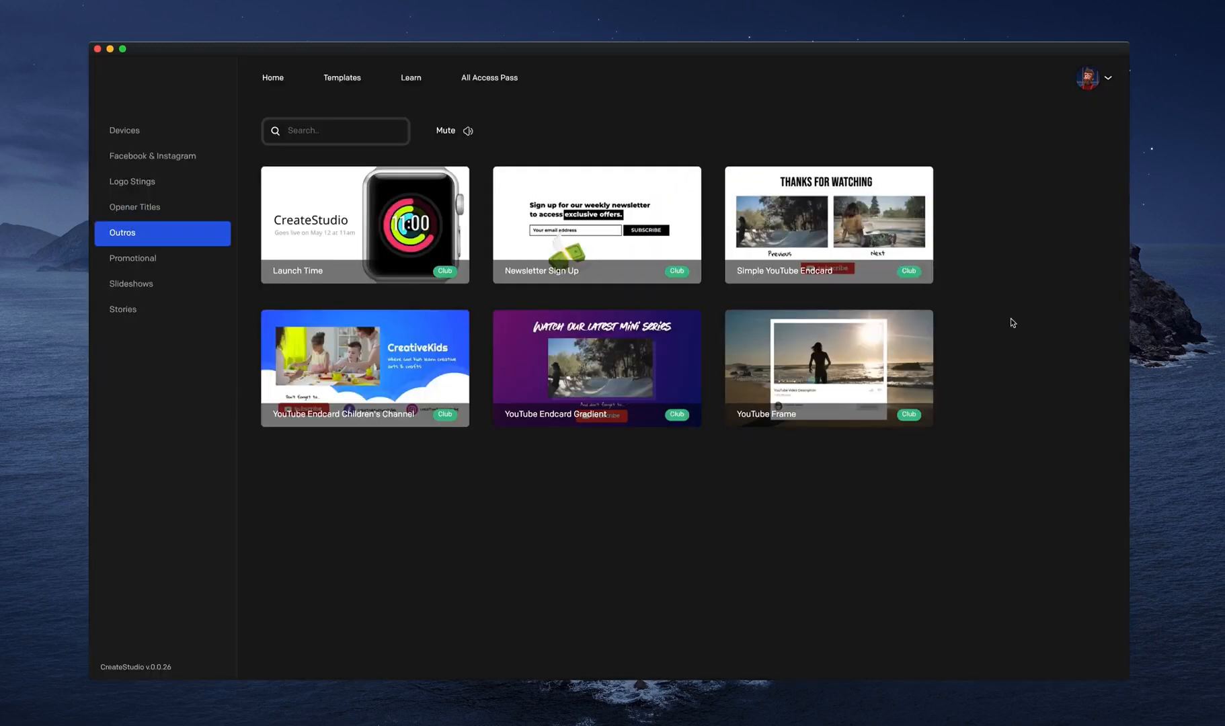
click(829, 370)
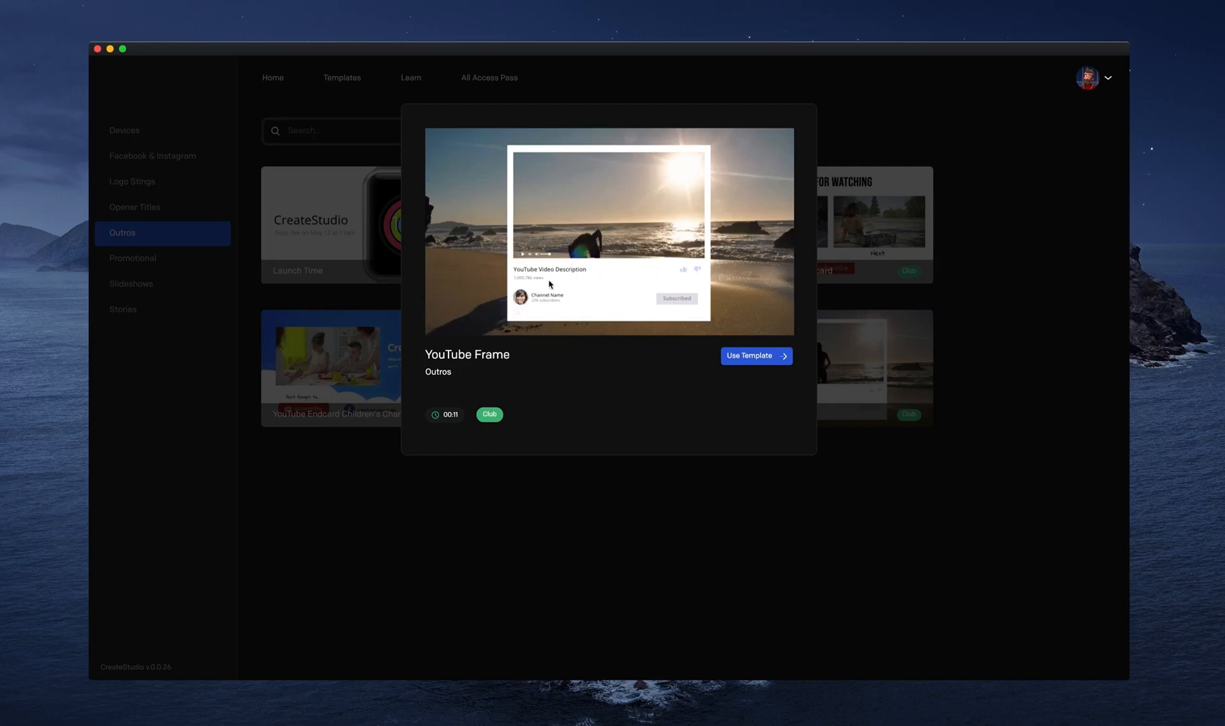
click(975, 396)
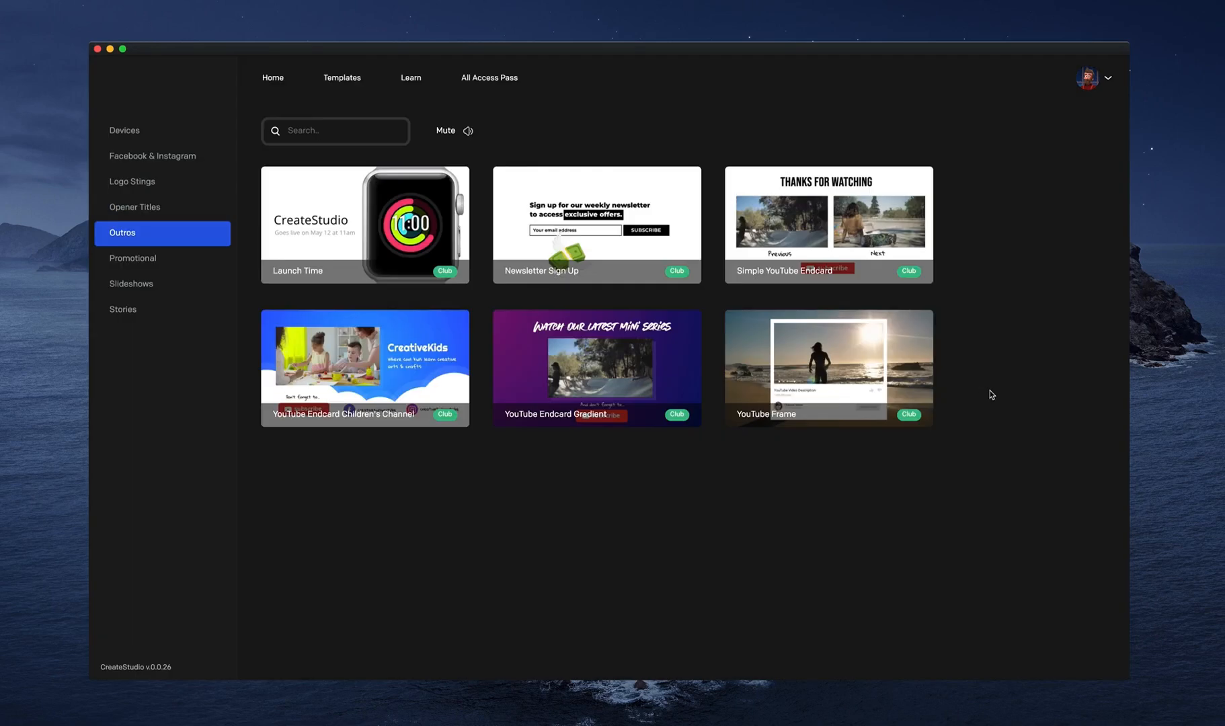
Look through the templates in the Promotional, Slideshows and Stories categories.
click(185, 259)
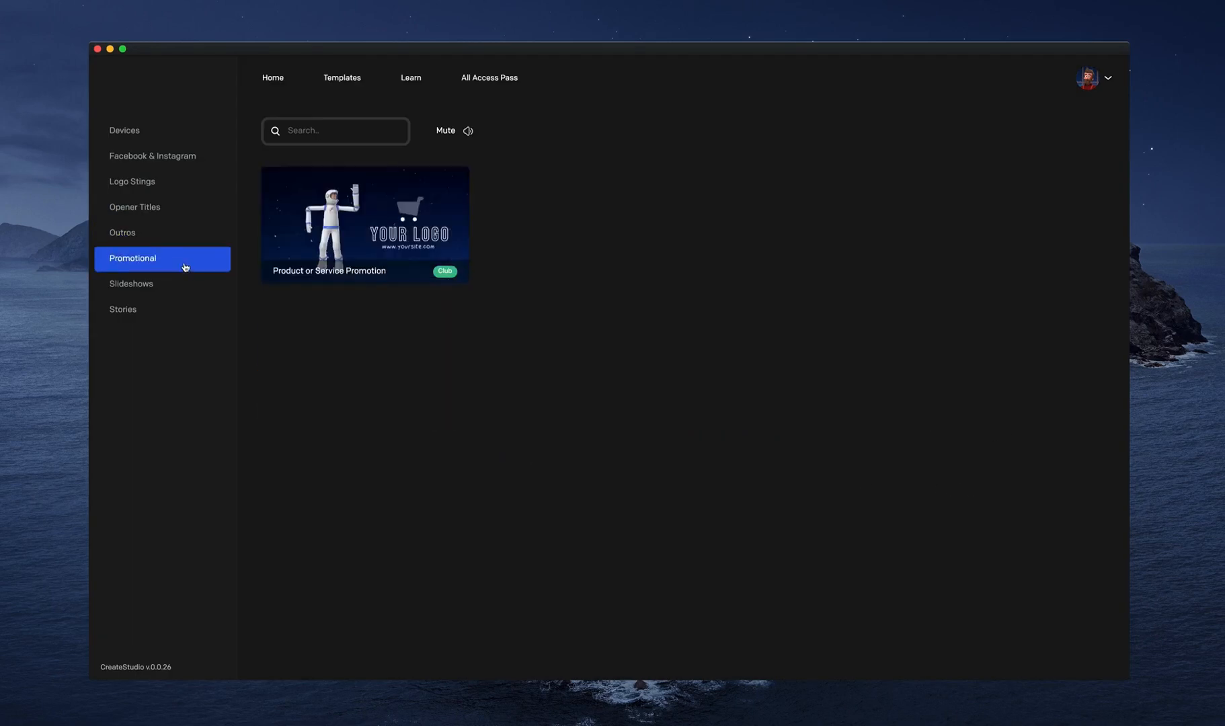
click(182, 289)
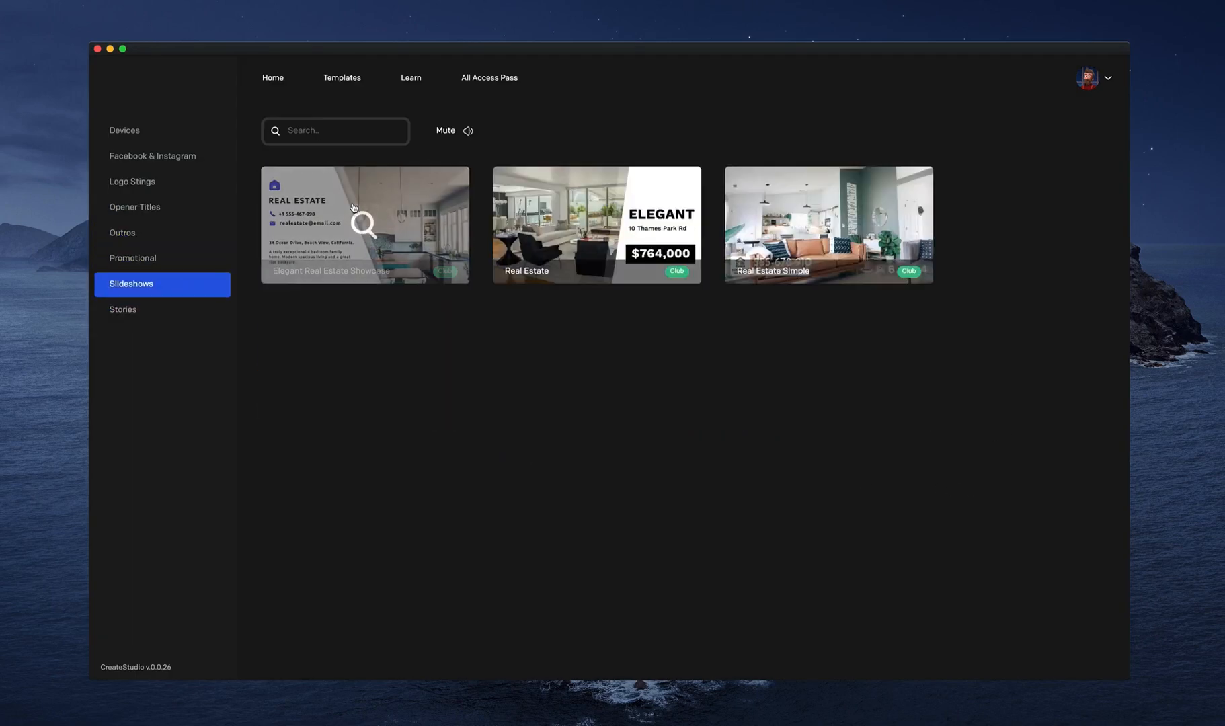
click(167, 316)
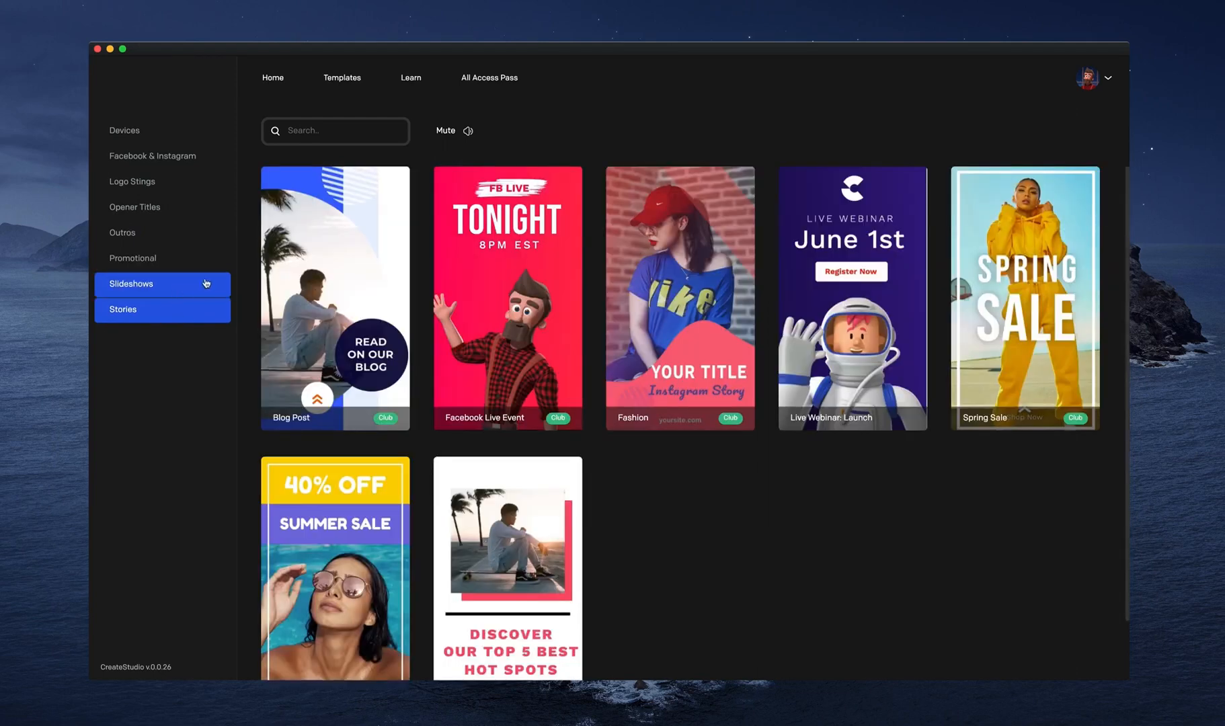
scroll(583, 524, down, 2)
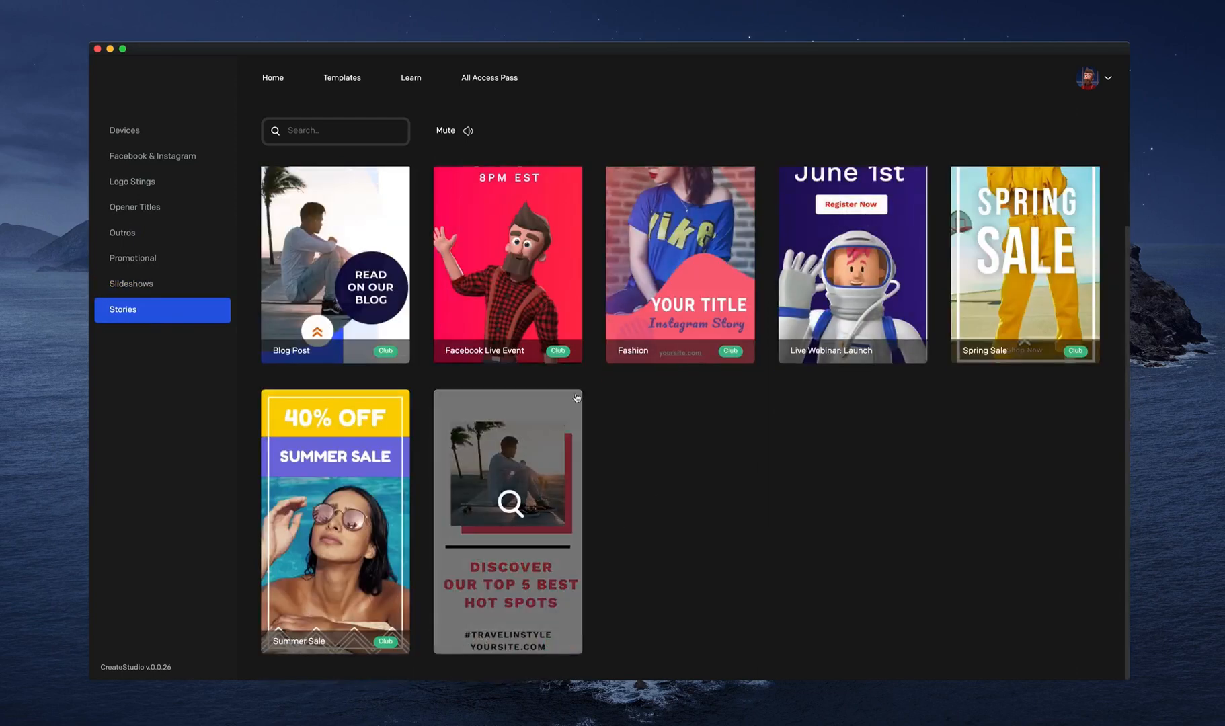
Preview the Live Webinar: Launch Announcement and Travel Post templates in the Stories category.
click(853, 296)
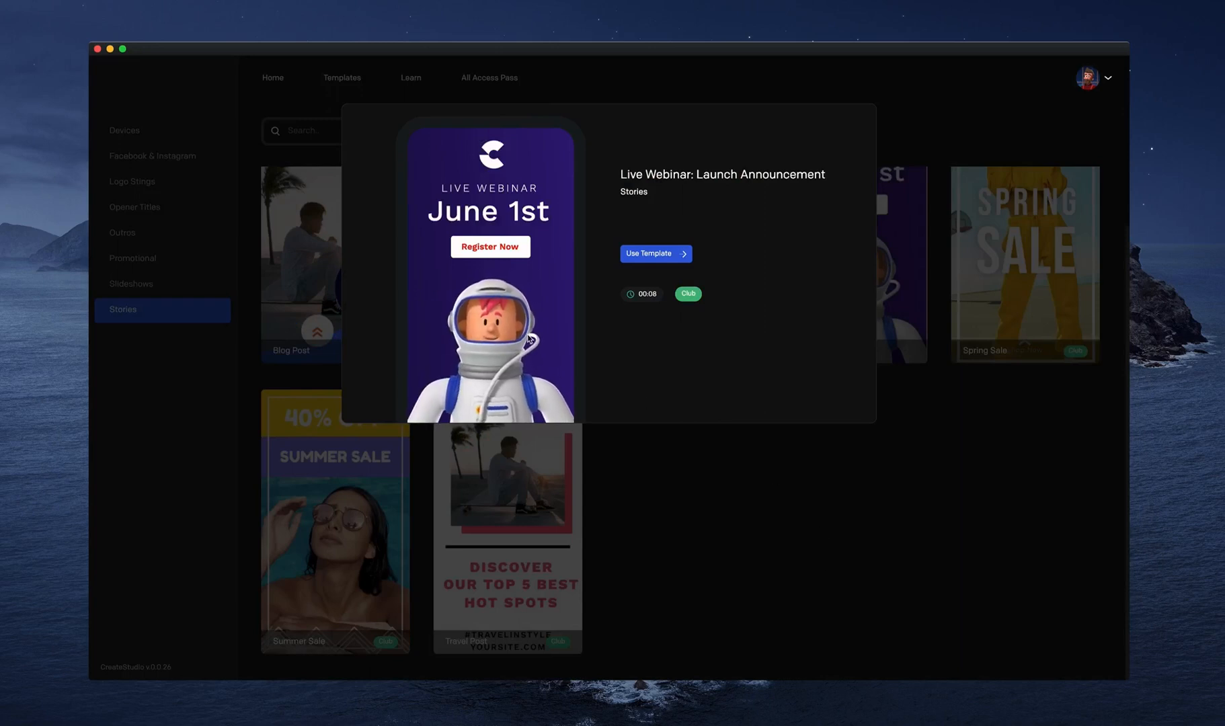
click(827, 582)
click(531, 511)
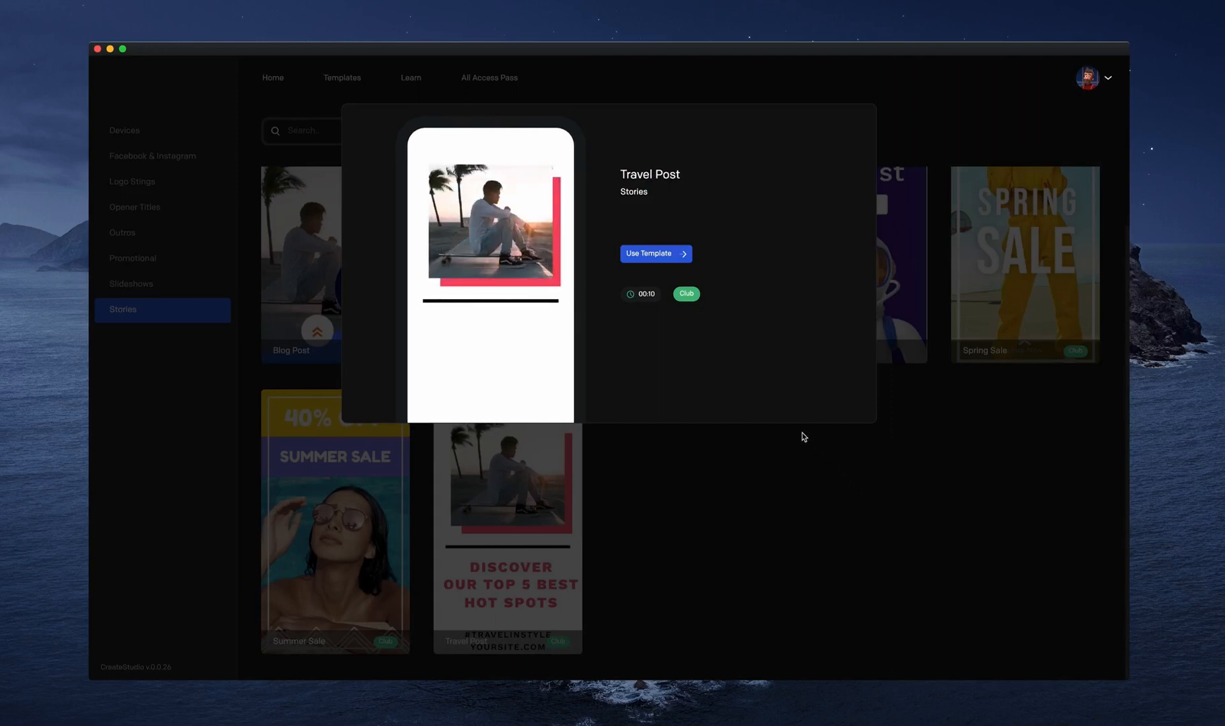
click(756, 467)
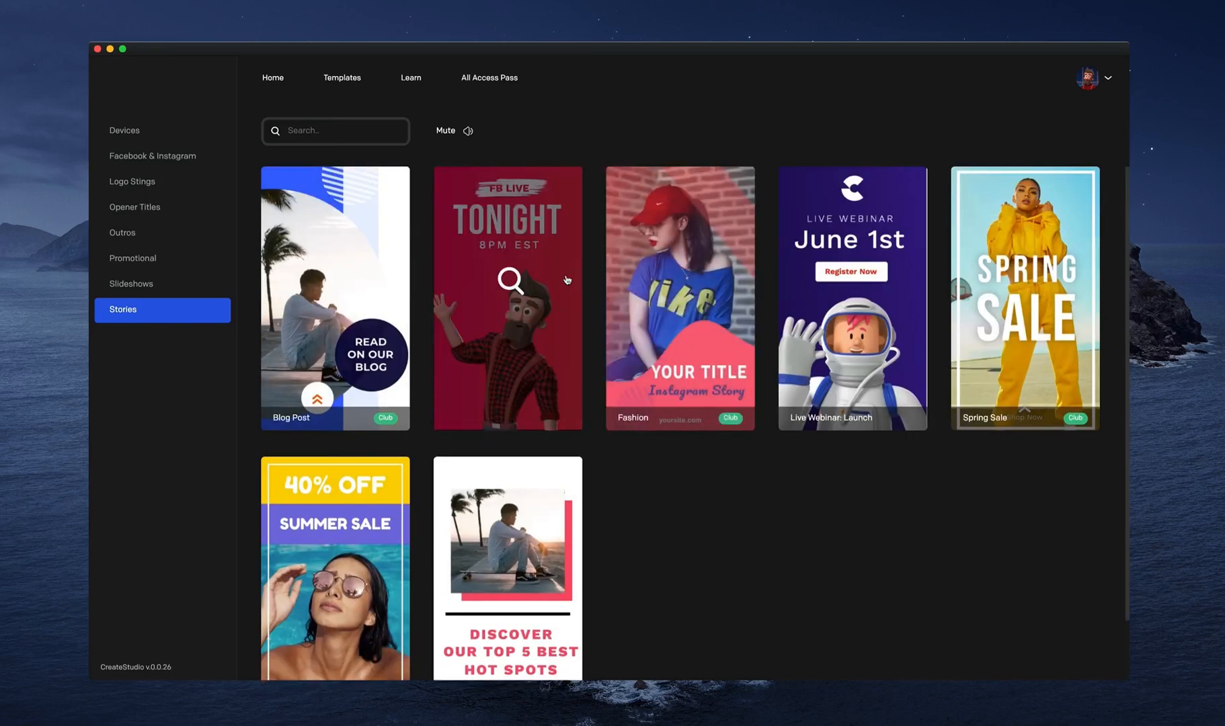
Create a project from the Facebook Live Event story template and play its animation from the start.
click(564, 276)
click(662, 255)
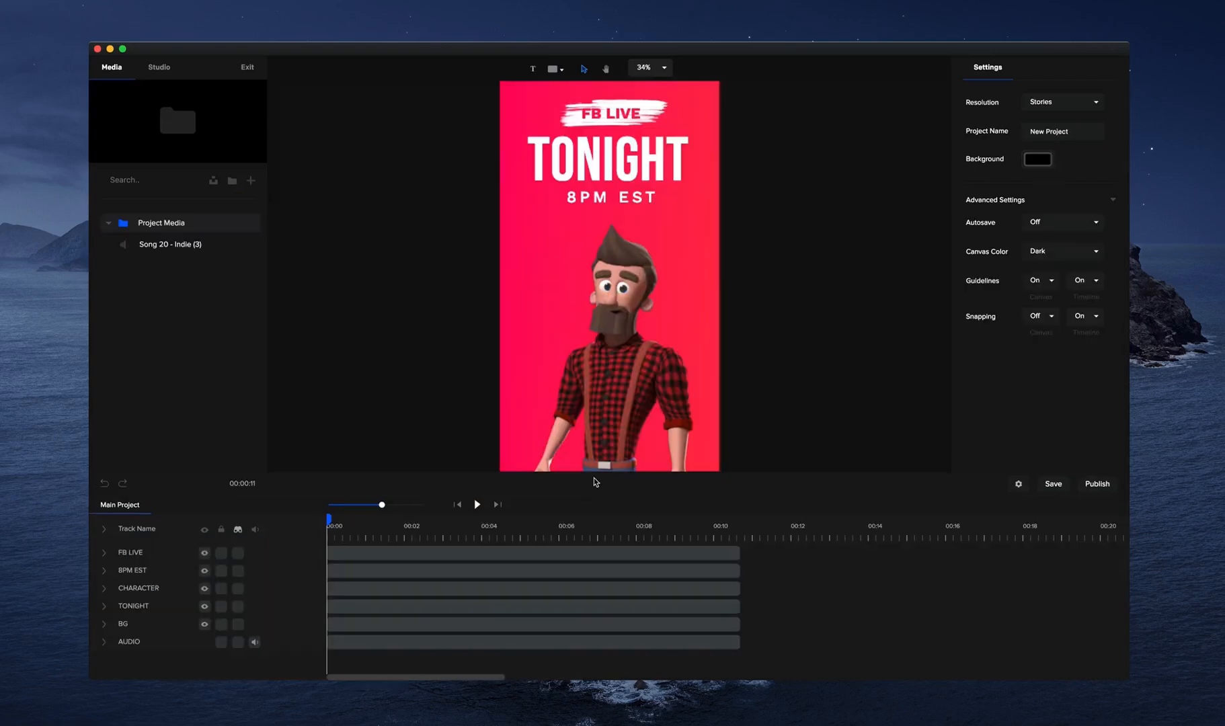
scroll(613, 430, down, 4)
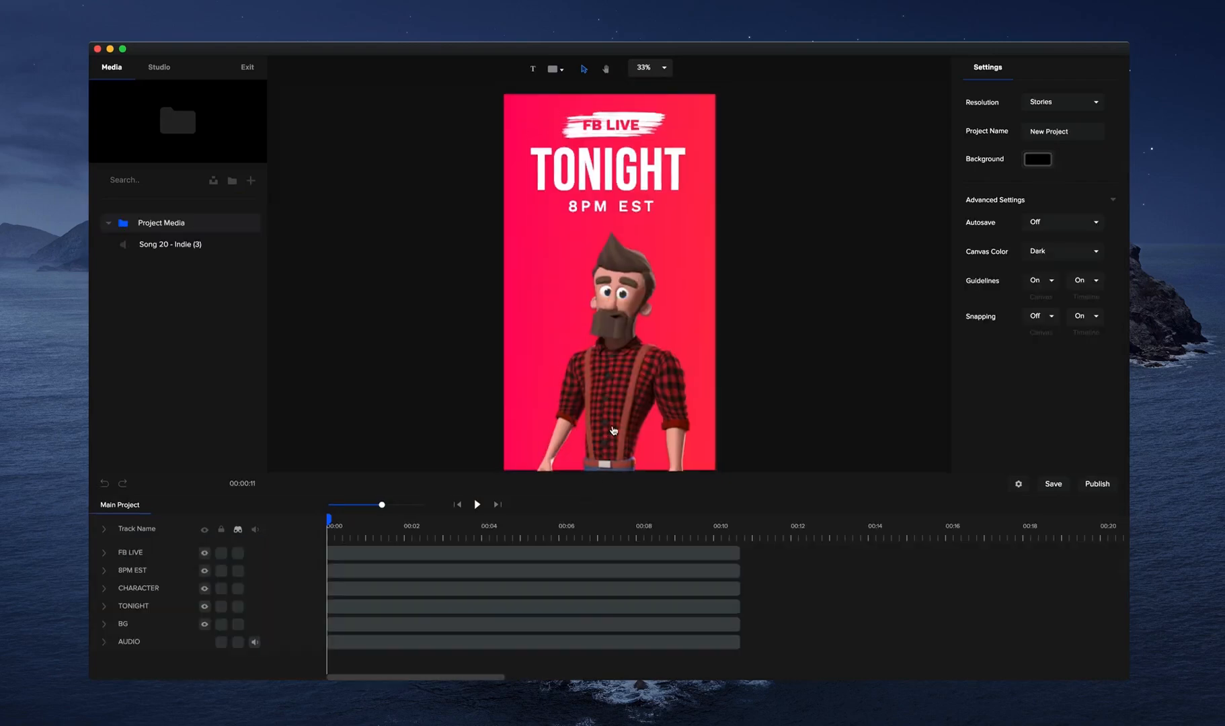
click(478, 504)
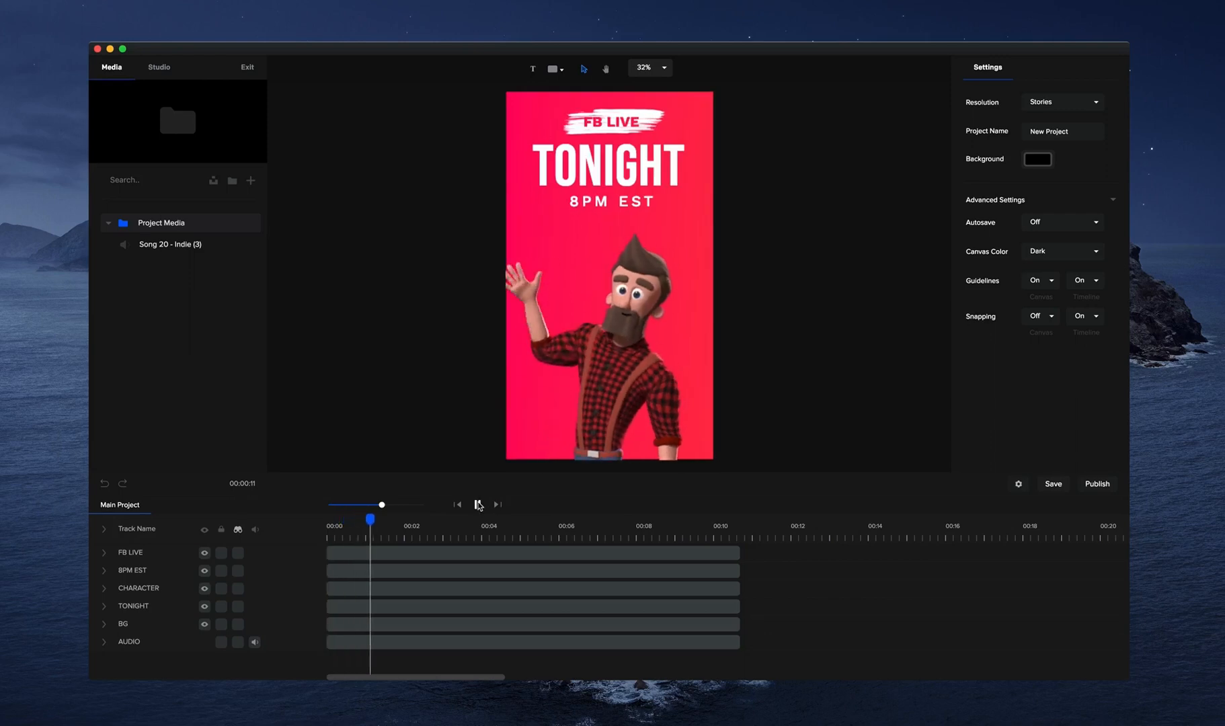
Stop the playback and change the FB LIVE heading text to LIVE EVENT.
click(479, 505)
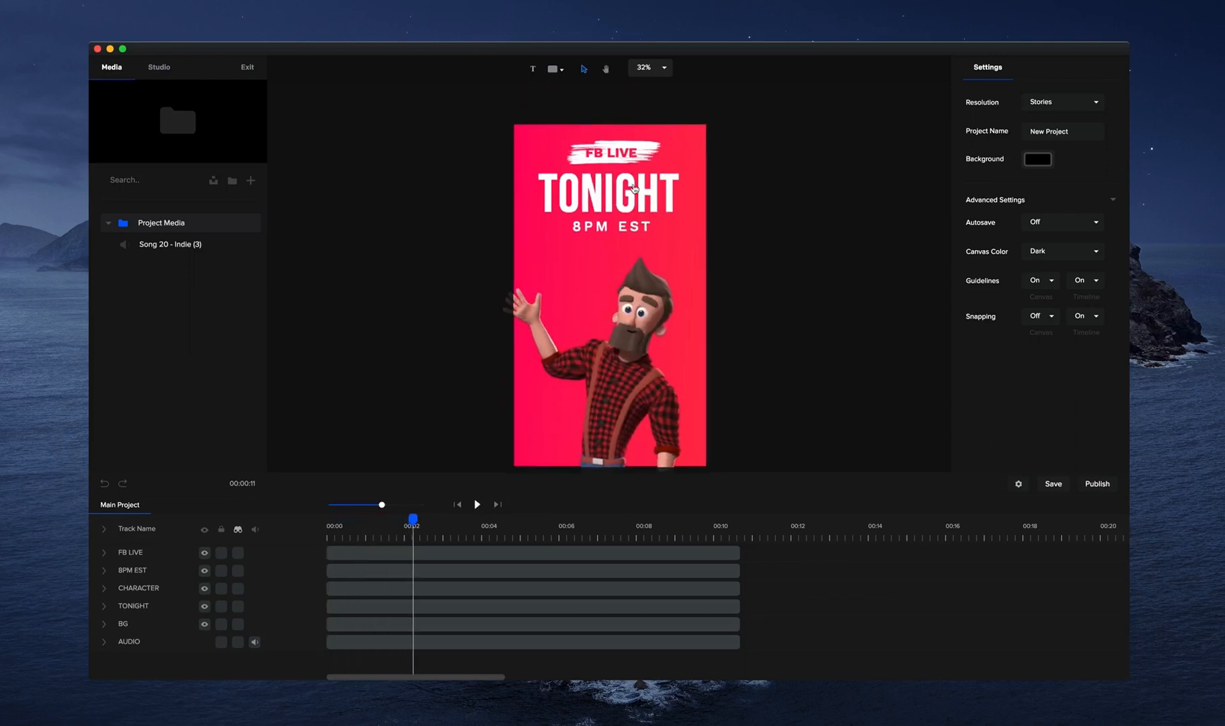
click(617, 158)
double_click(617, 156)
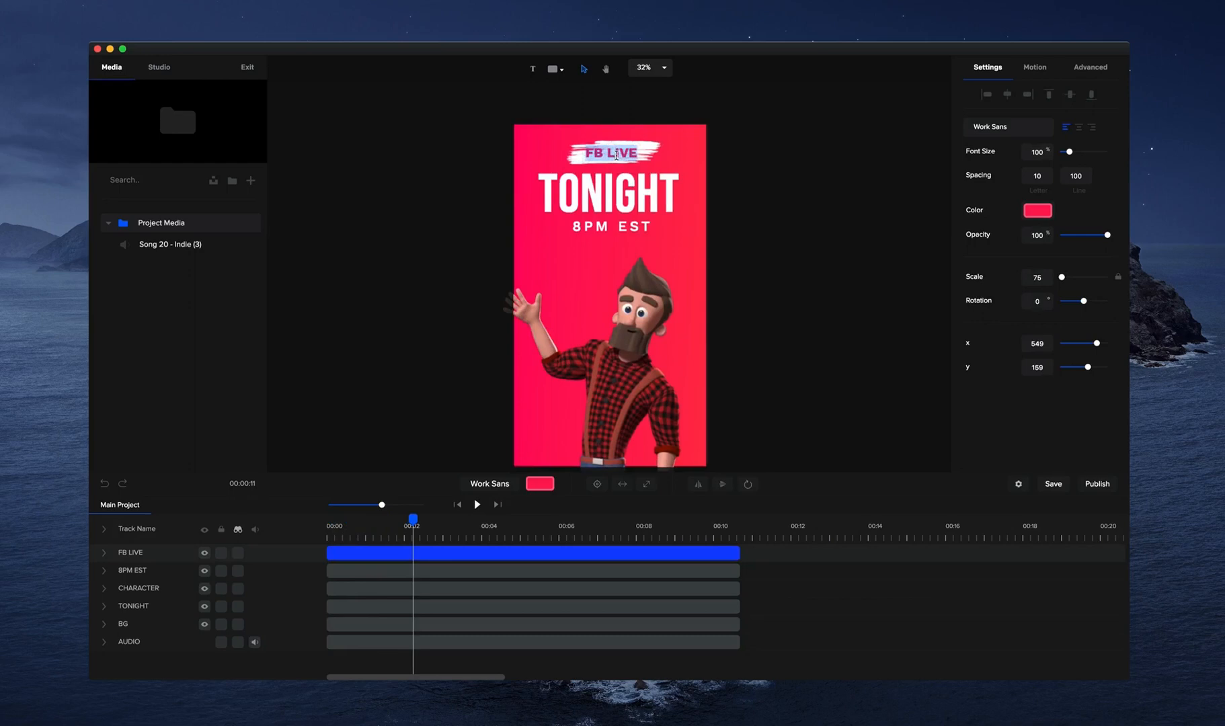
text(LIVE EVENT)
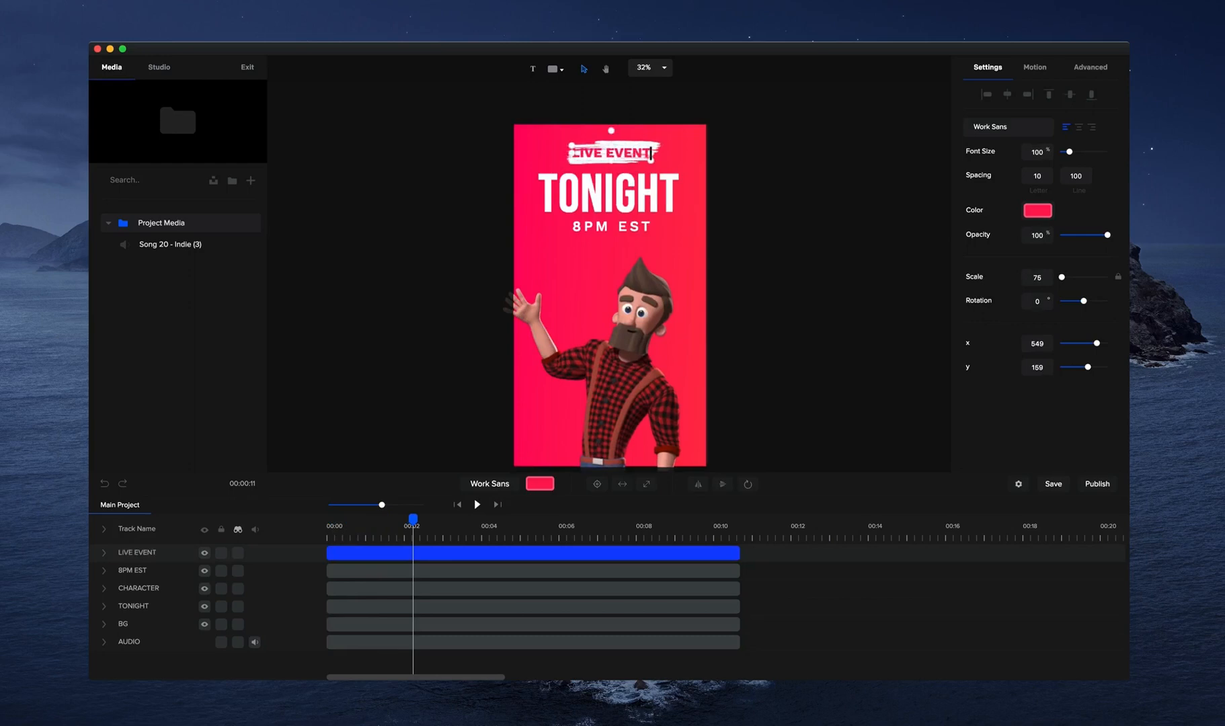
click(810, 163)
Shrink the LIVE EVENT text to a scale of about 61 so it fits inside the white brush stroke.
scroll(632, 154, up, 5)
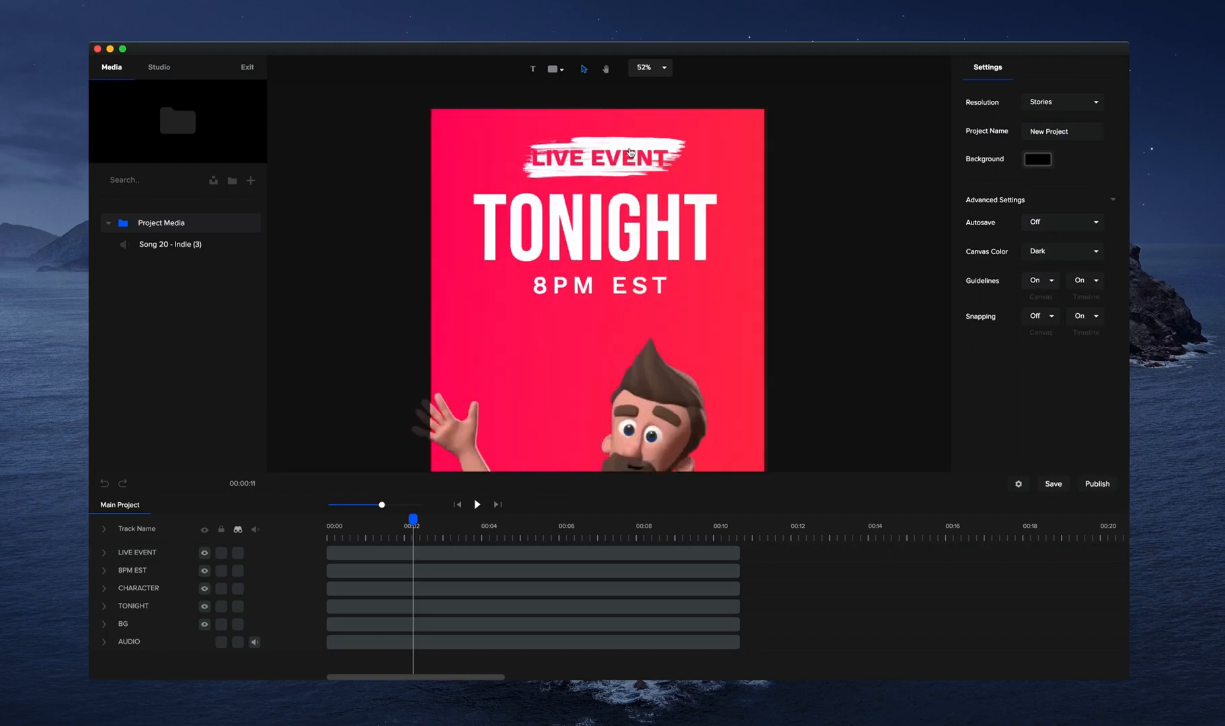
click(636, 163)
drag(677, 152, 637, 162)
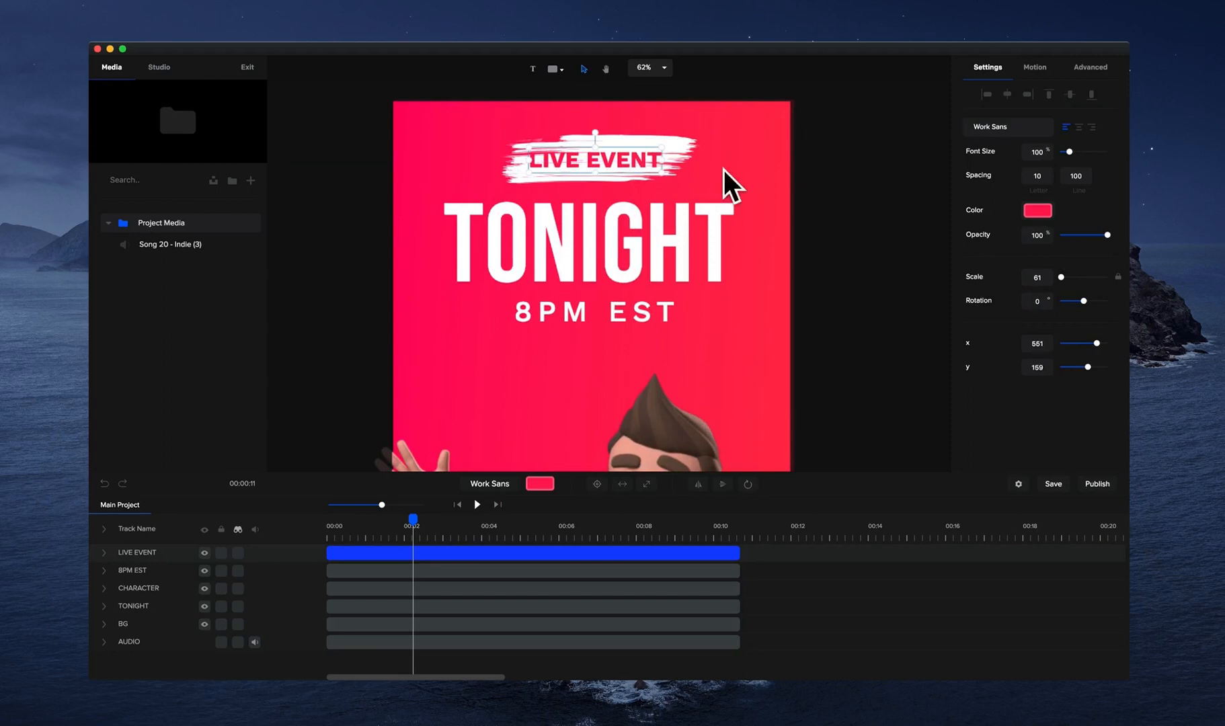
Set the font of the LIVE EVENT text to Fredoka One.
click(1015, 129)
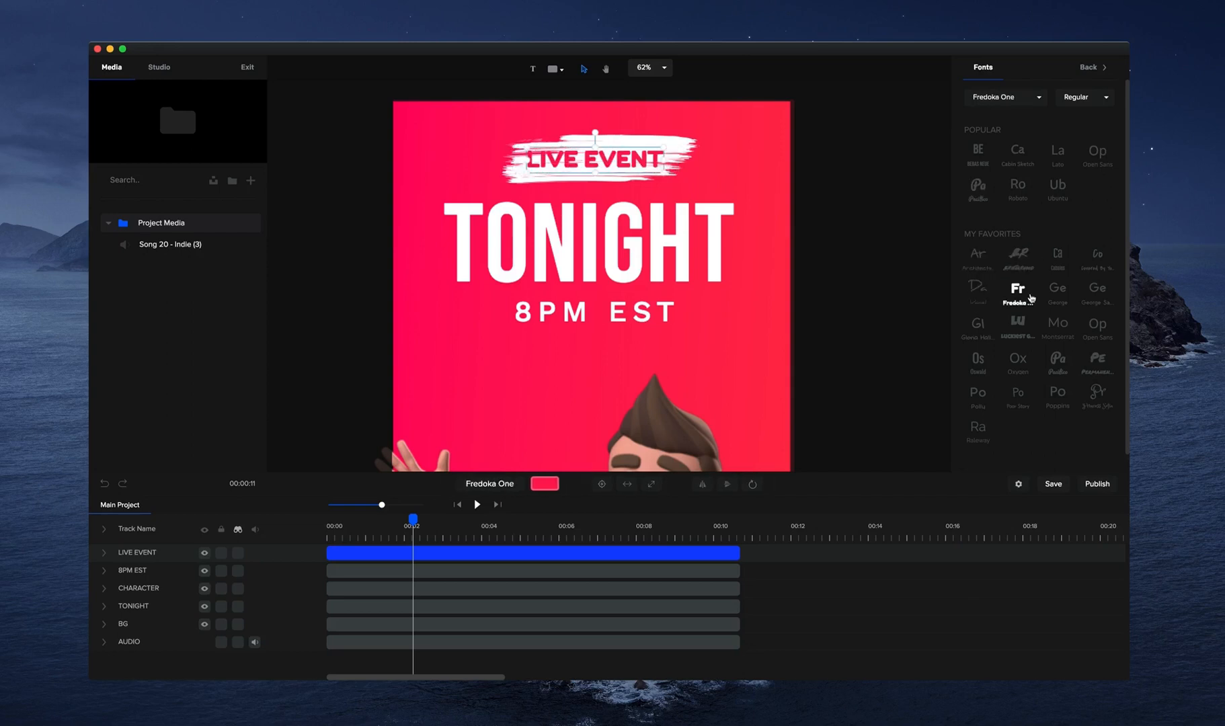
scroll(531, 151, up, 3)
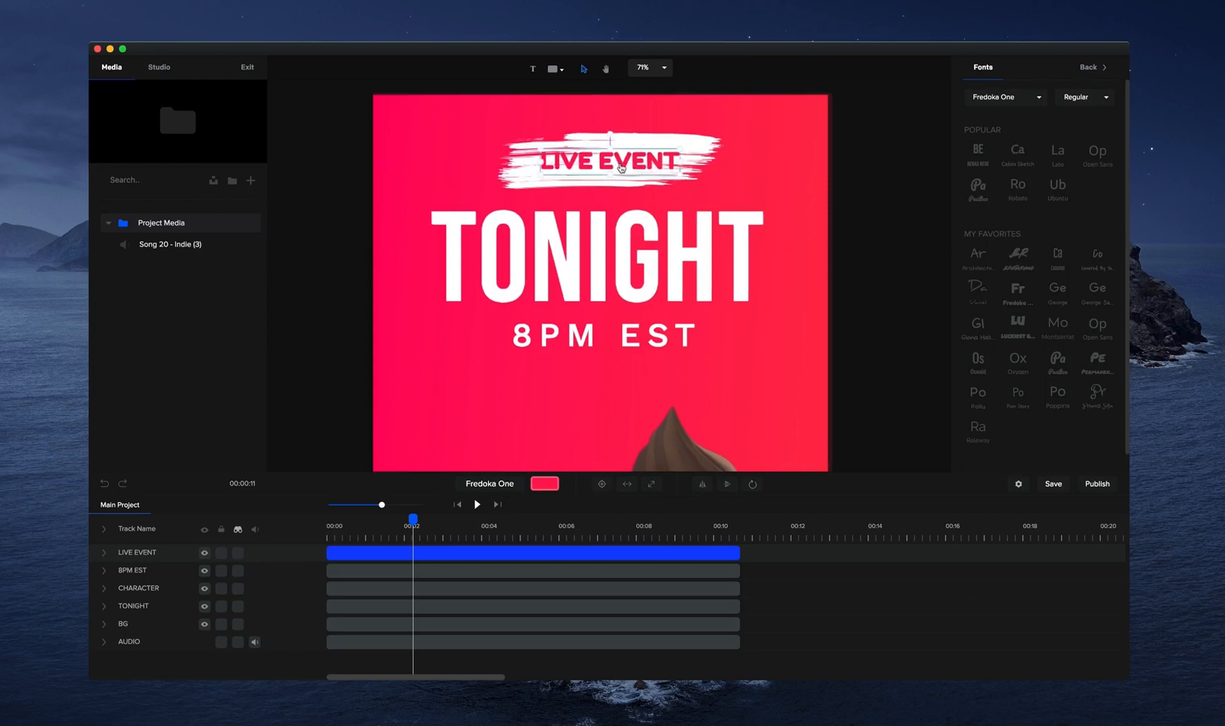
scroll(679, 160, down, 2)
click(682, 160)
scroll(736, 181, down, 5)
click(650, 157)
Expand the character's actions in the timeline and replace the Thumbs Up action with Selfie.
click(653, 196)
click(678, 269)
scroll(768, 248, down, 3)
click(584, 224)
click(602, 361)
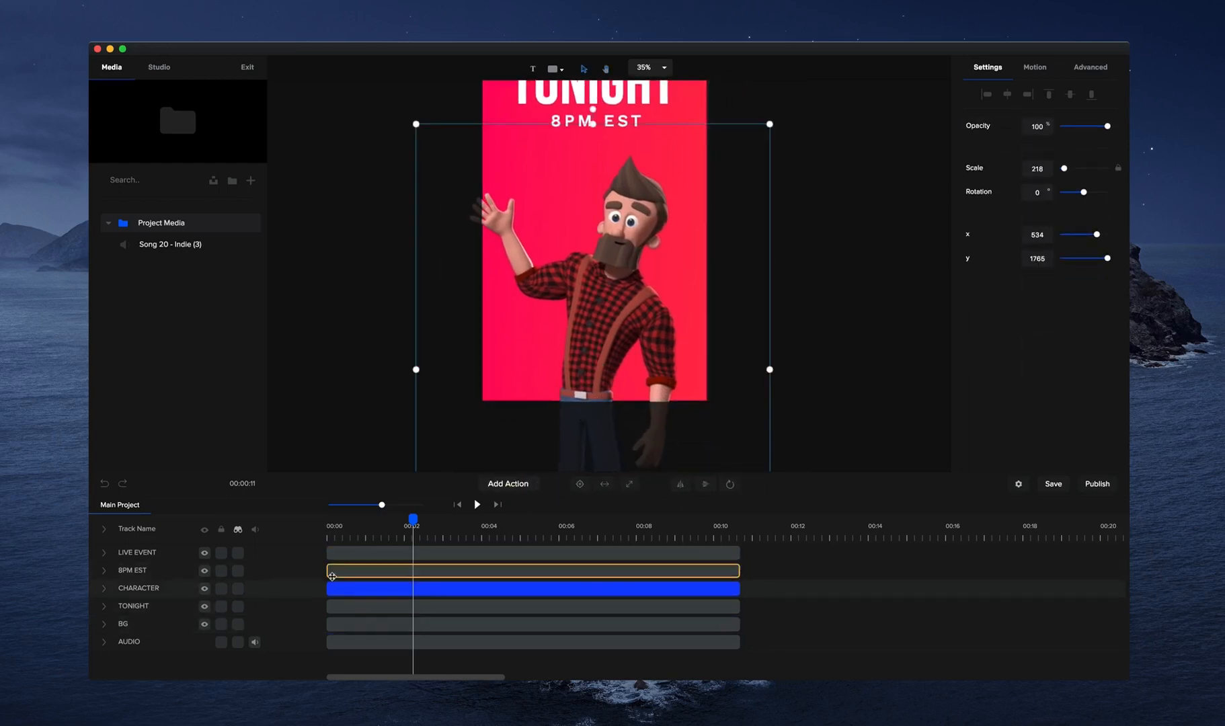
click(104, 588)
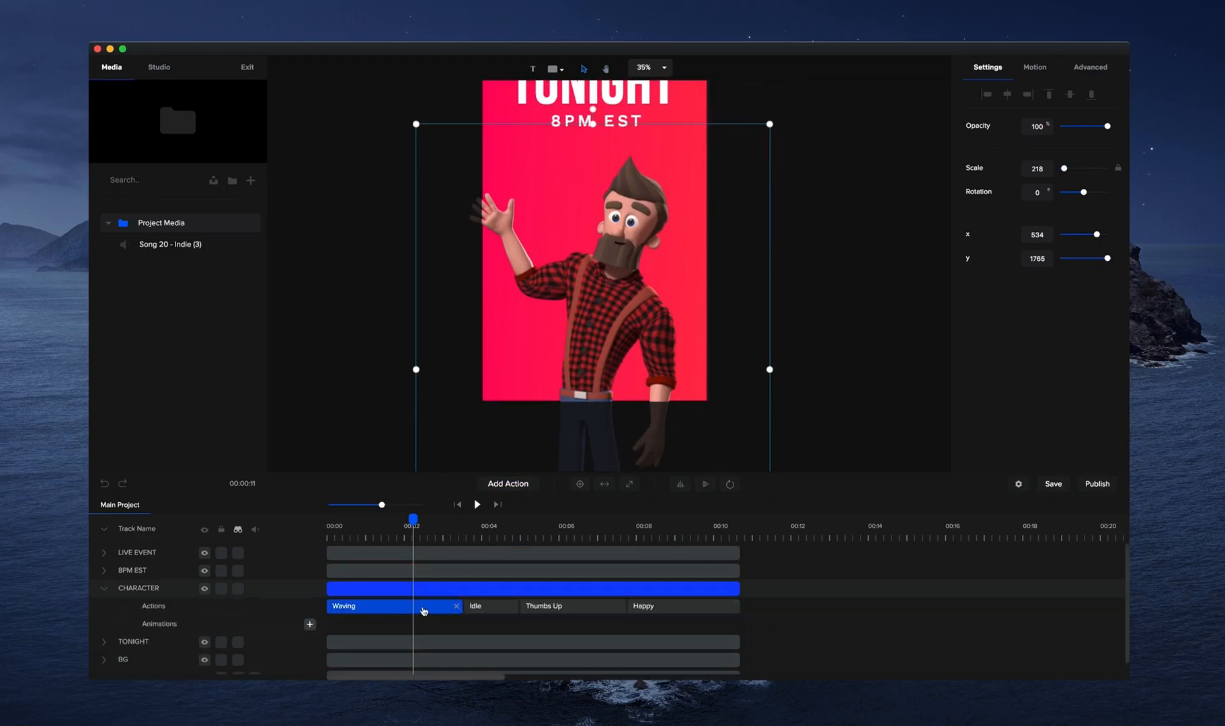
click(423, 612)
click(550, 484)
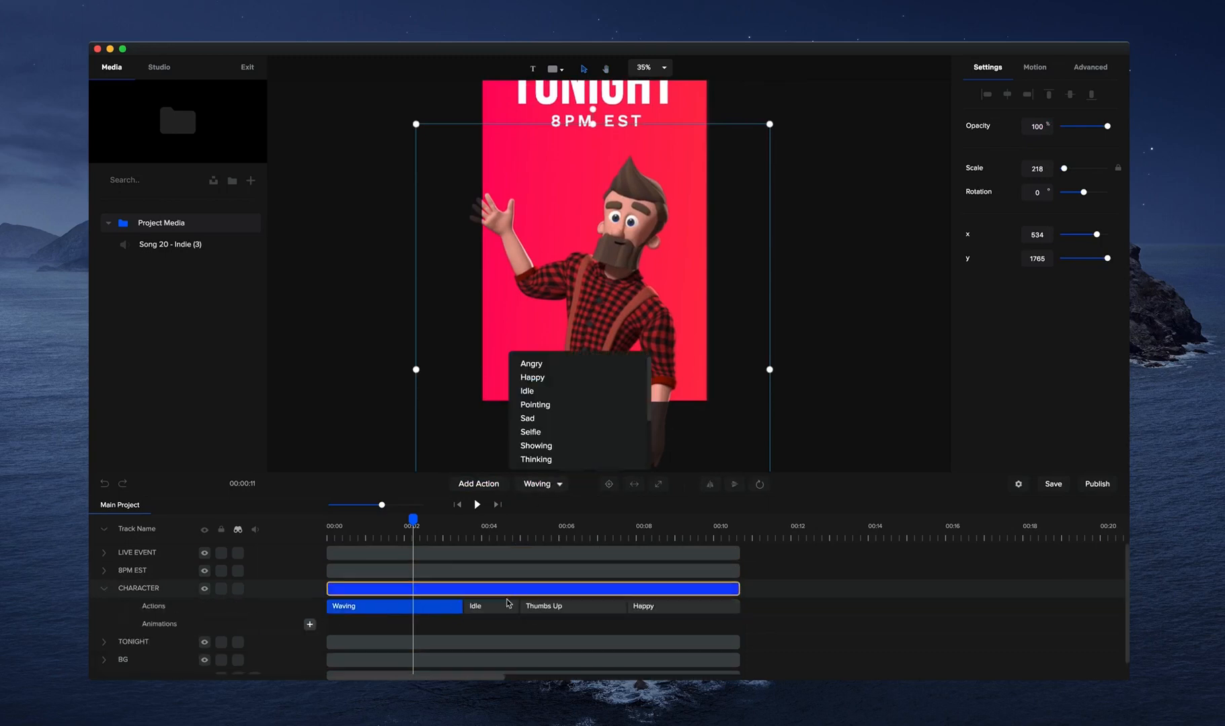
click(548, 609)
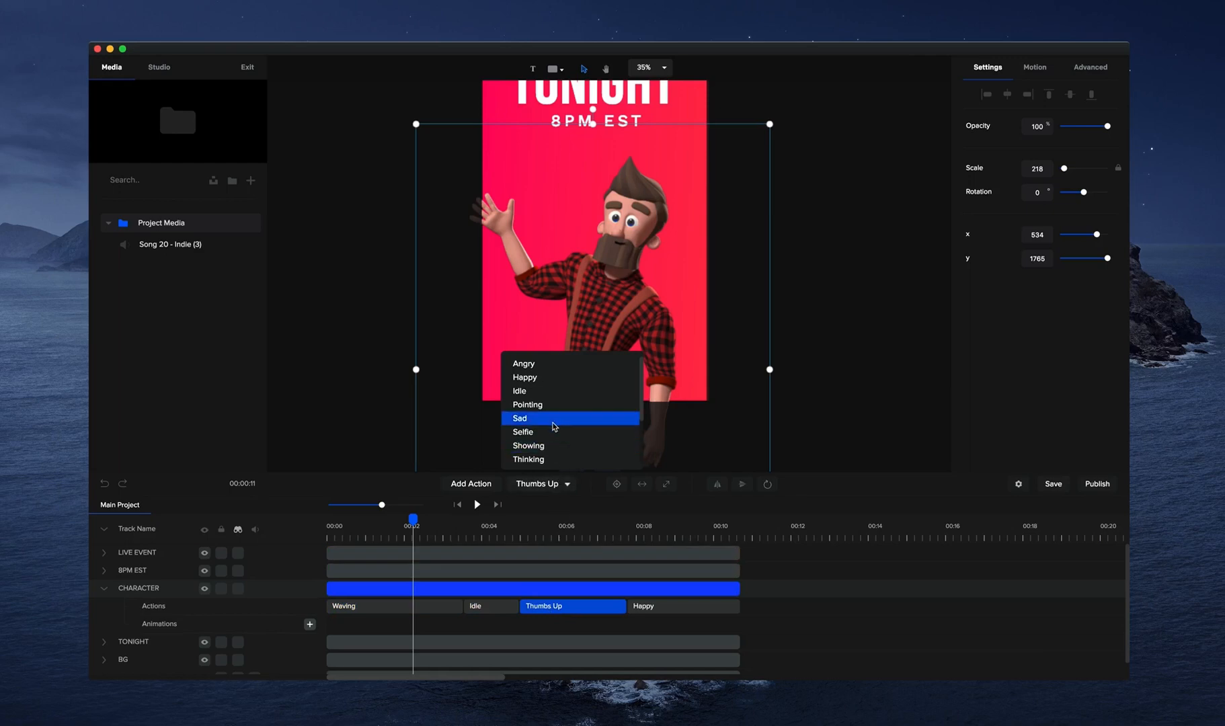
scroll(557, 435, down, 1)
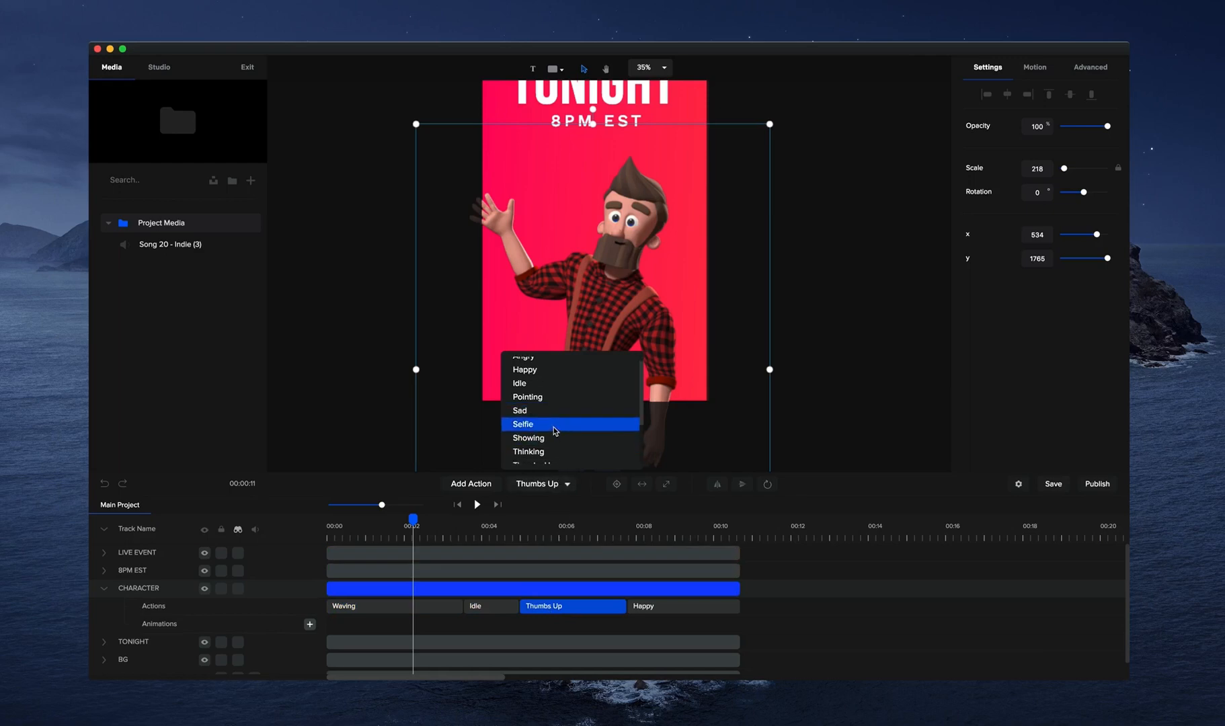
click(544, 429)
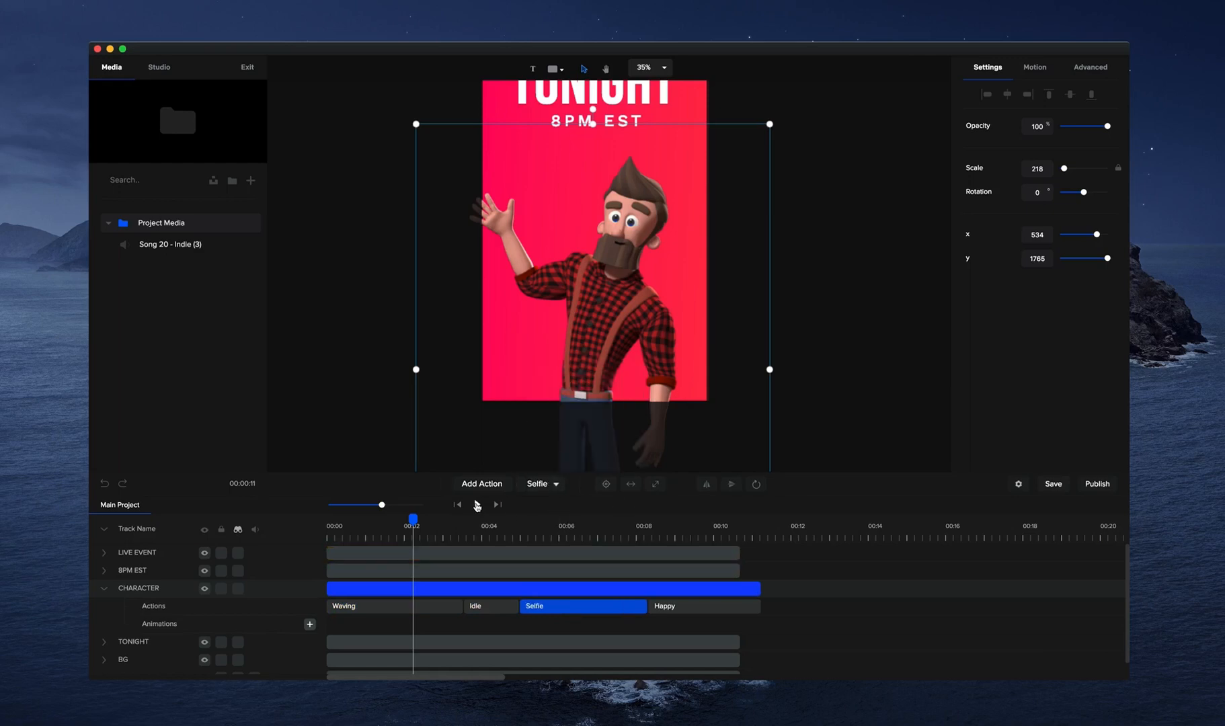
Play the animation through the character's Selfie action, stop it and collapse the character track.
click(477, 504)
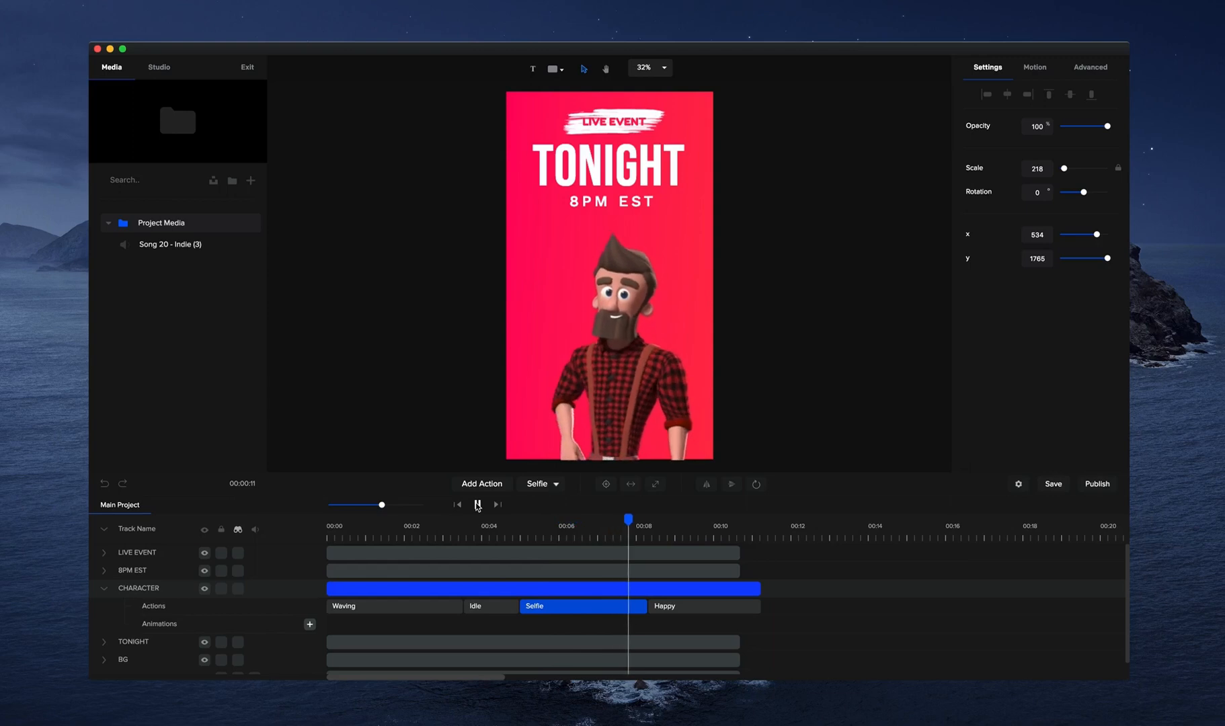
click(477, 505)
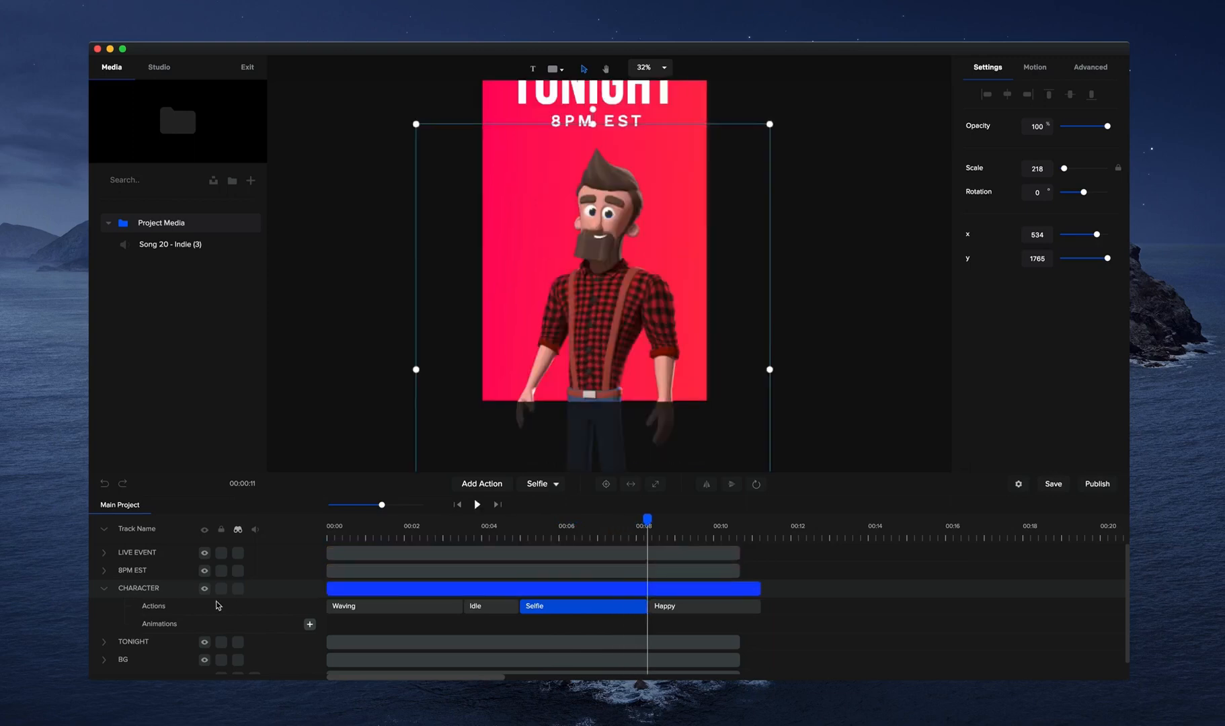
click(105, 588)
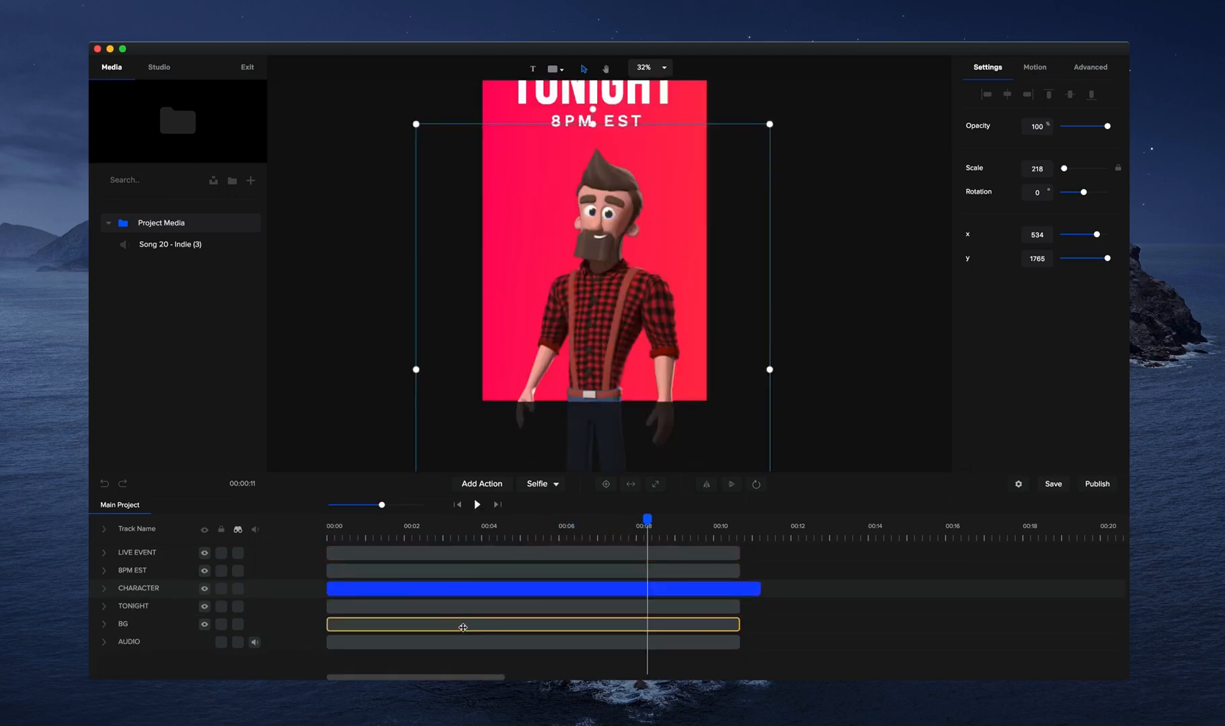
Delete all the visible template elements from the canvas together with the AUDIO track.
scroll(754, 228, down, 2)
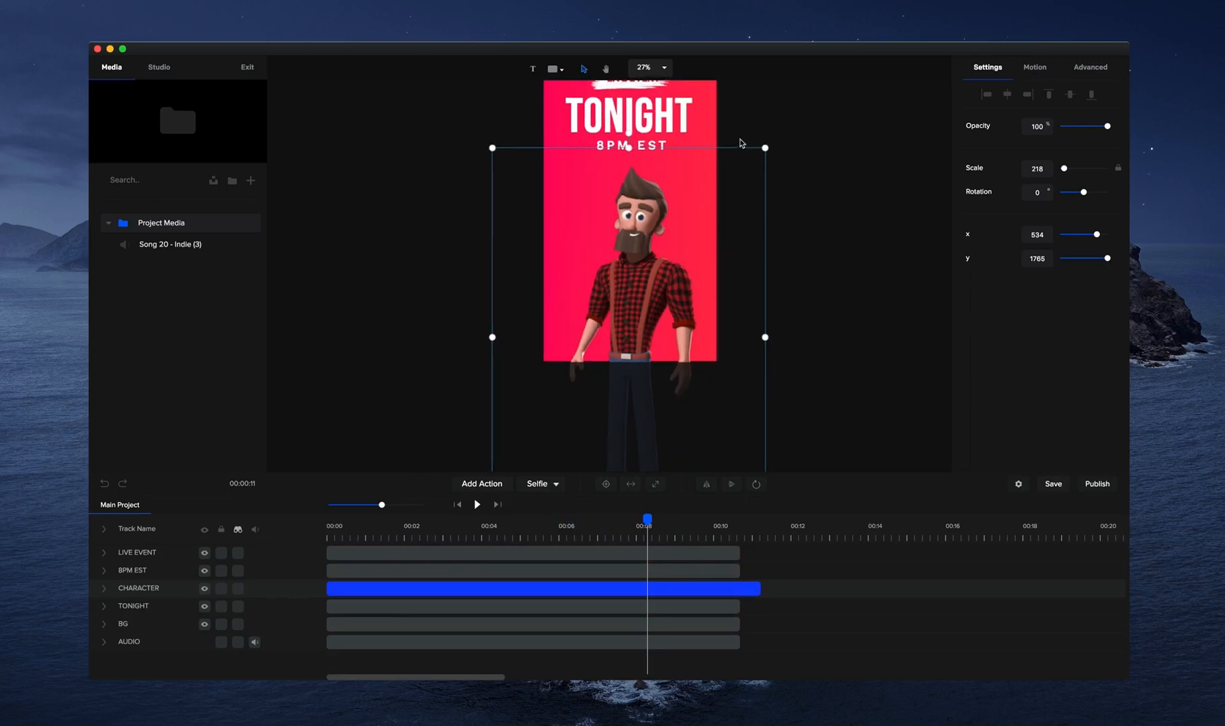
scroll(723, 168, up, 2)
drag(802, 105, 414, 458)
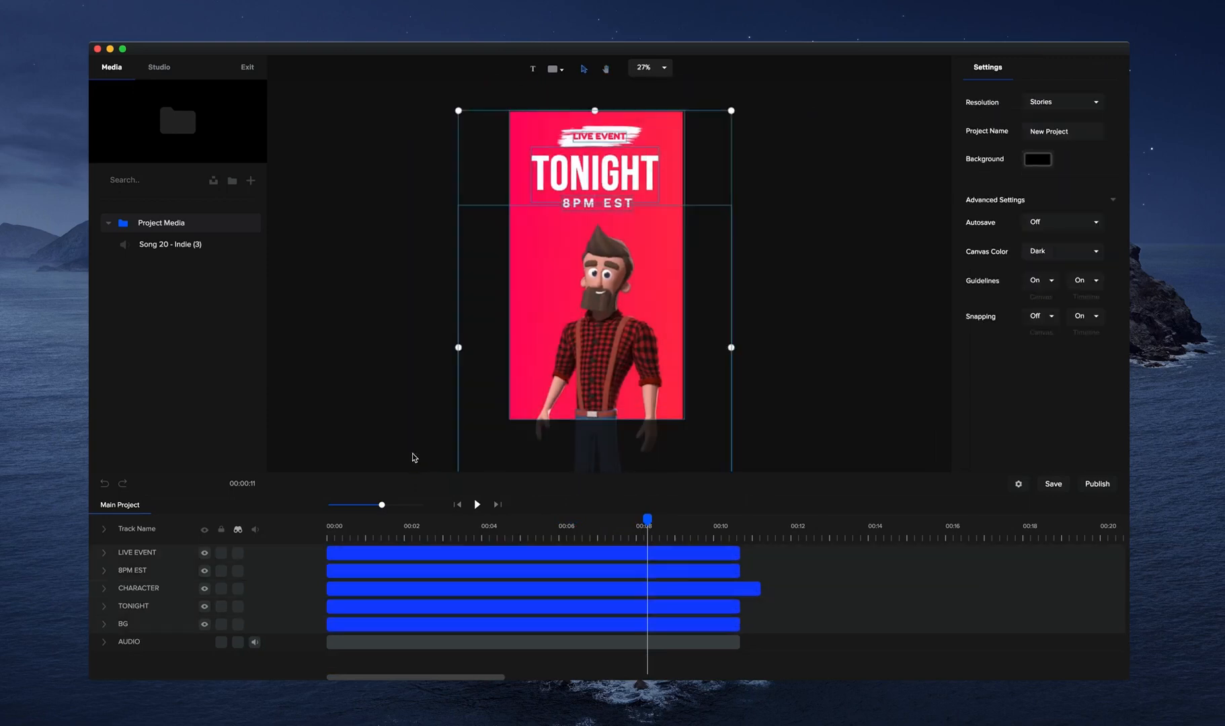
key(BackSpace)
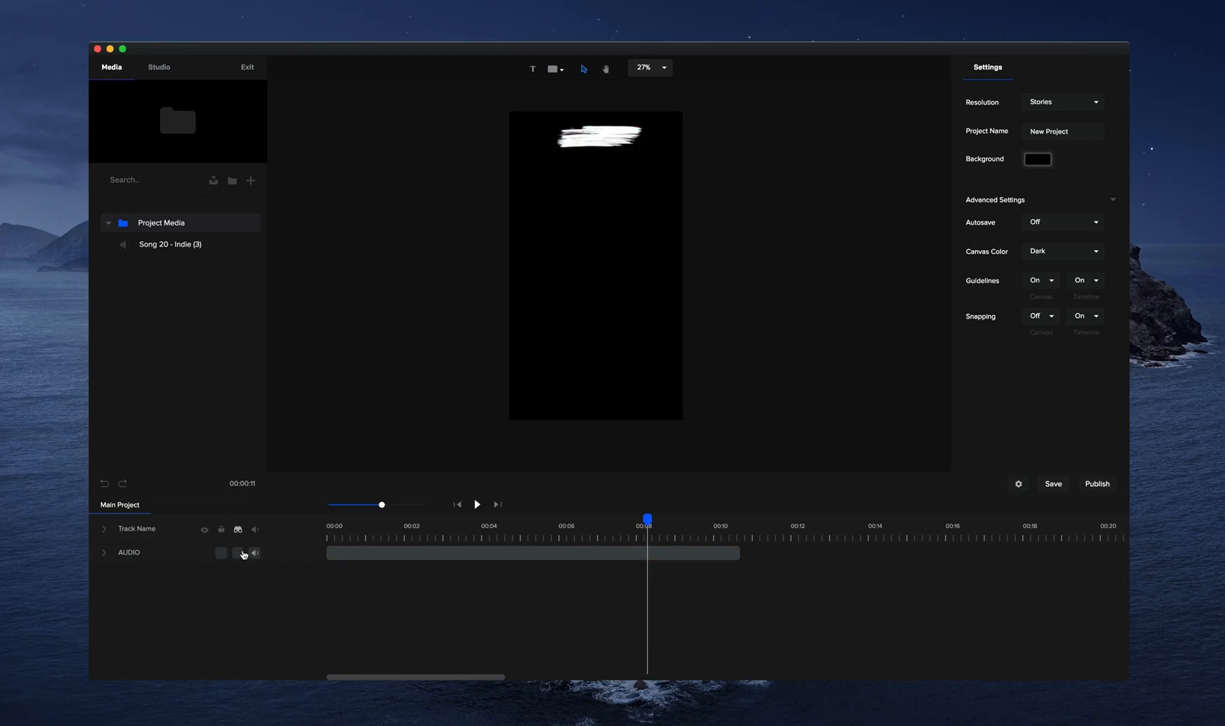
click(383, 553)
key(BackSpace)
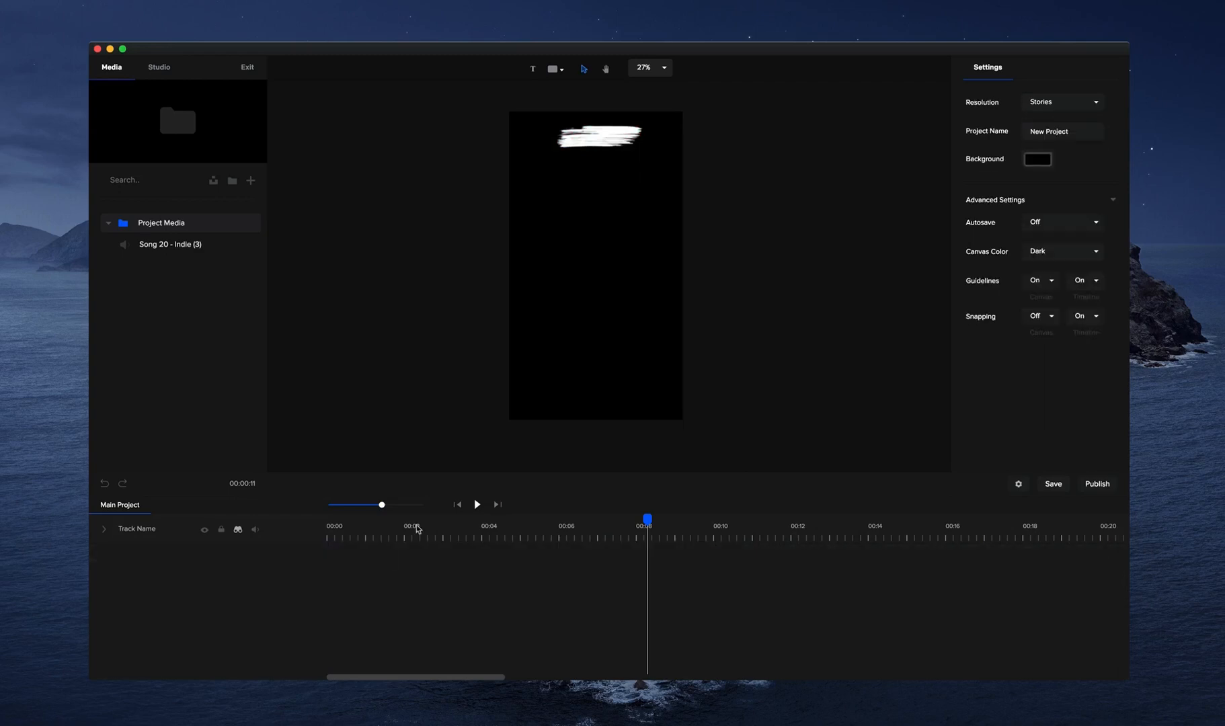
Reveal the two hidden BRUSH tracks, unlock and unhide them, and delete both.
click(238, 529)
click(221, 554)
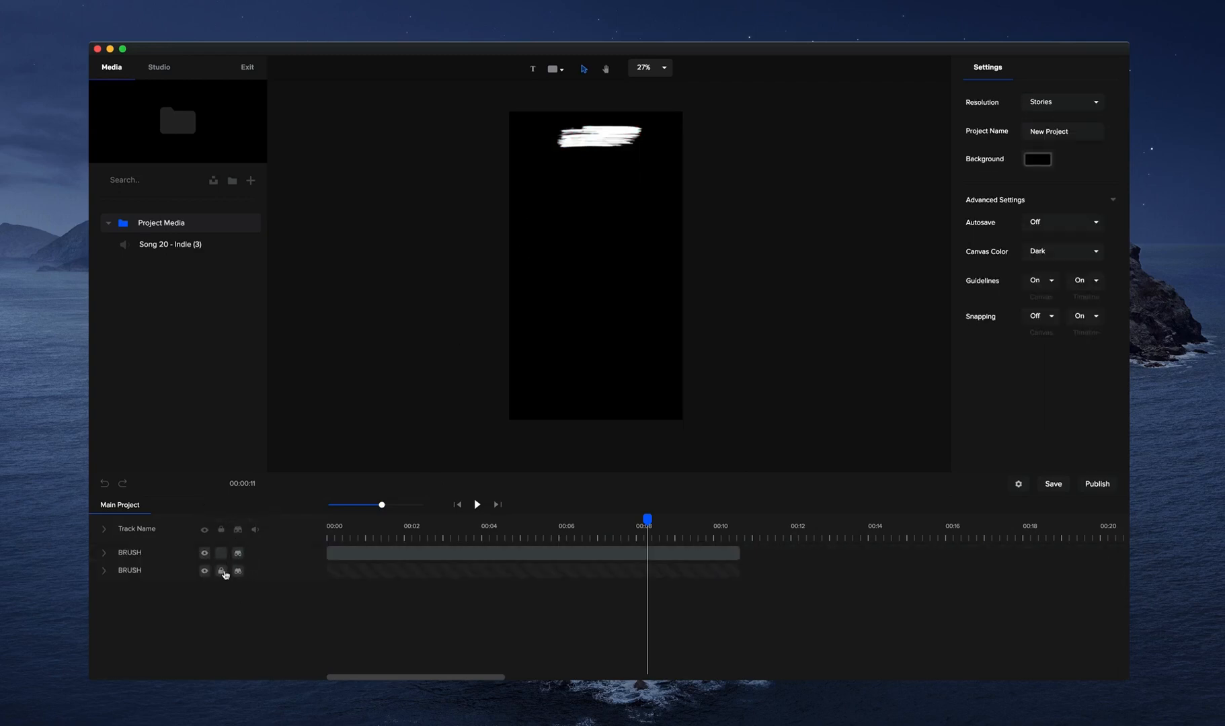
click(221, 570)
click(239, 570)
click(238, 554)
click(371, 554)
shift+click(375, 571)
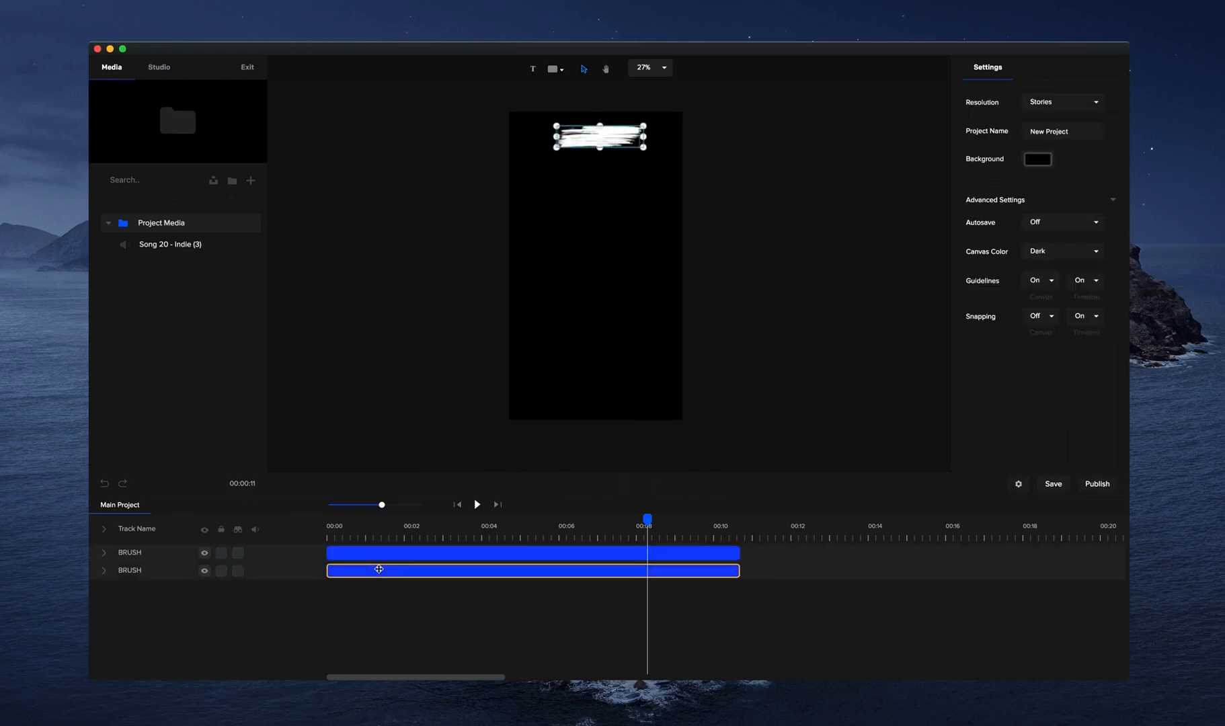
key(BackSpace)
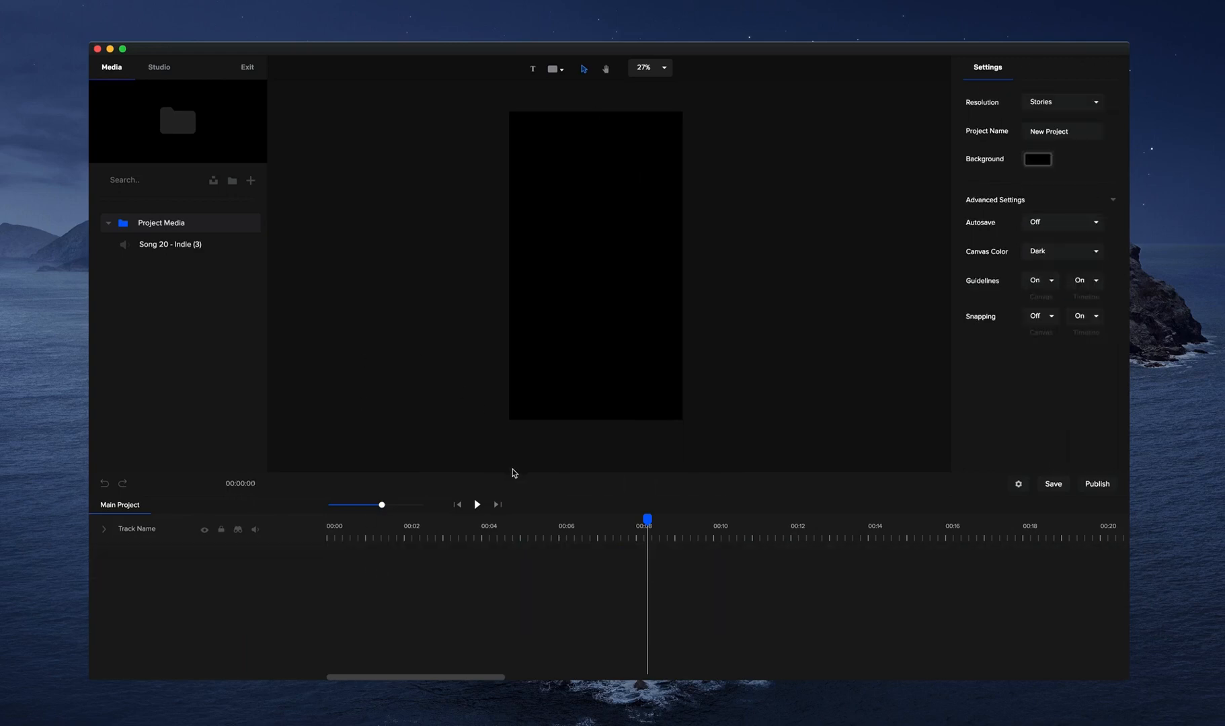
Enlarge the timeline area and set the project resolution to 1080p HD.
drag(512, 471, 510, 441)
click(1052, 103)
click(1044, 154)
key(h)
key(v)
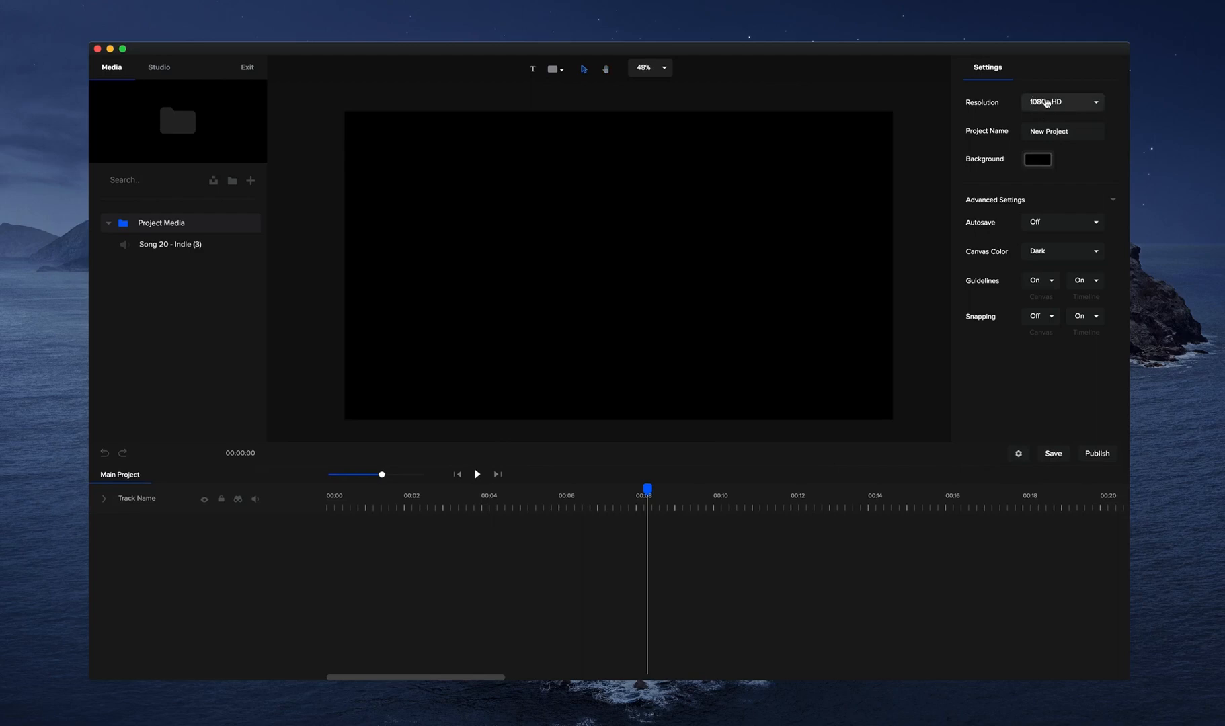
Set the project background to white and autosave to every 2 minutes.
drag(1030, 131, 942, 76)
click(1069, 146)
click(1039, 162)
click(1088, 67)
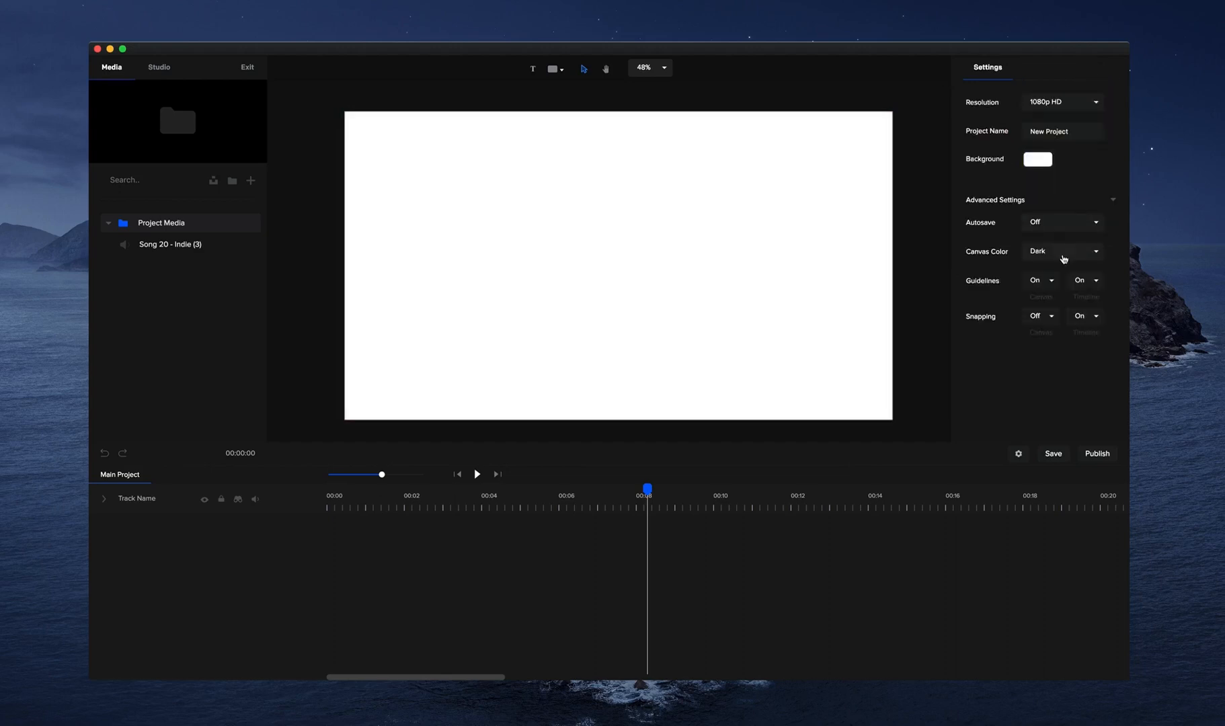
click(1049, 224)
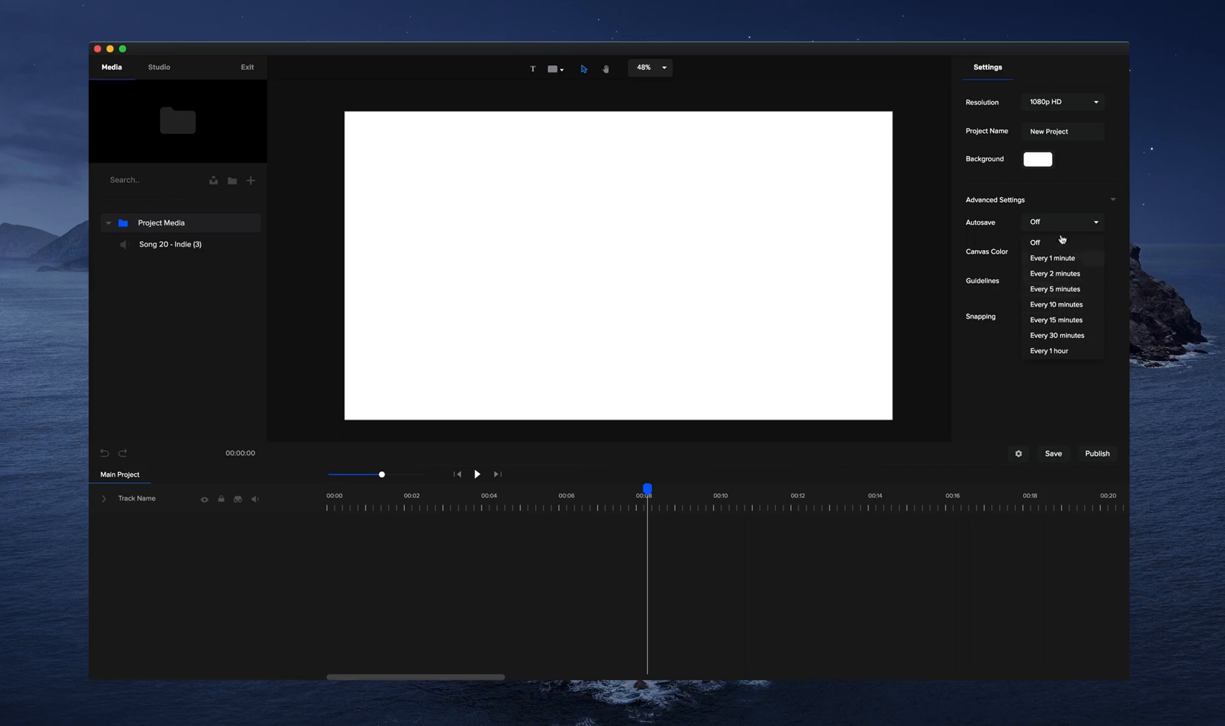
click(1066, 274)
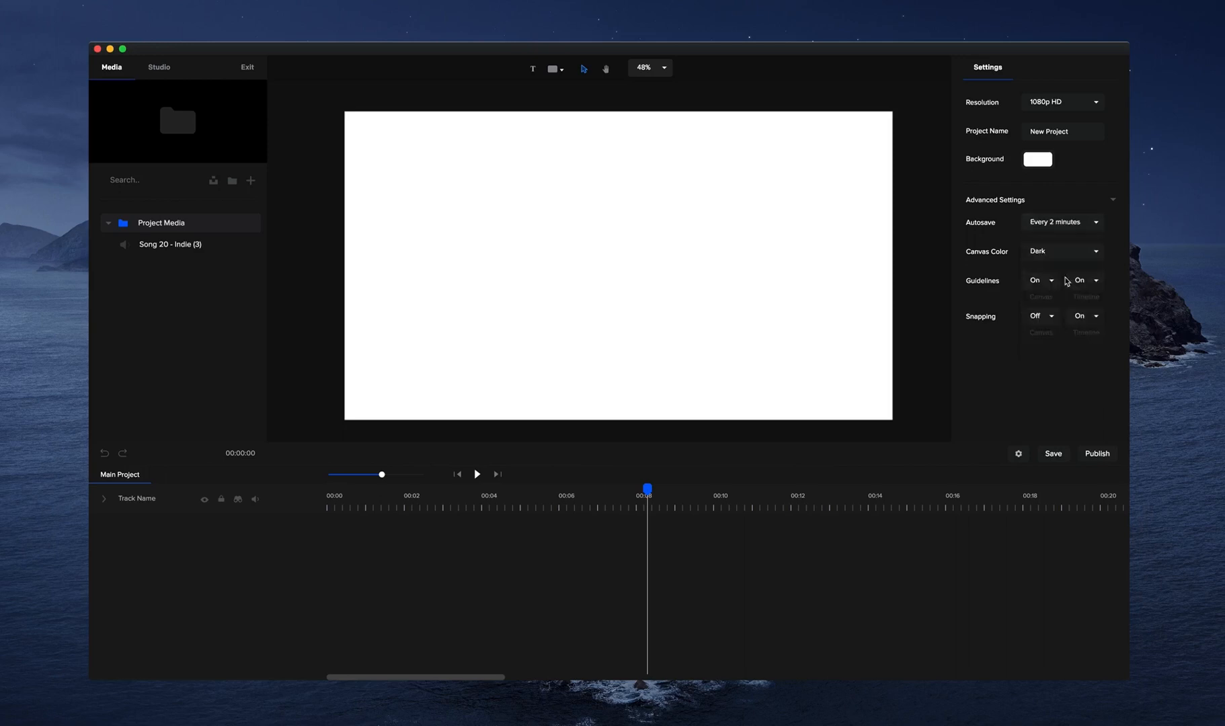
Try the Light canvas color and set it back to Dark.
click(1053, 256)
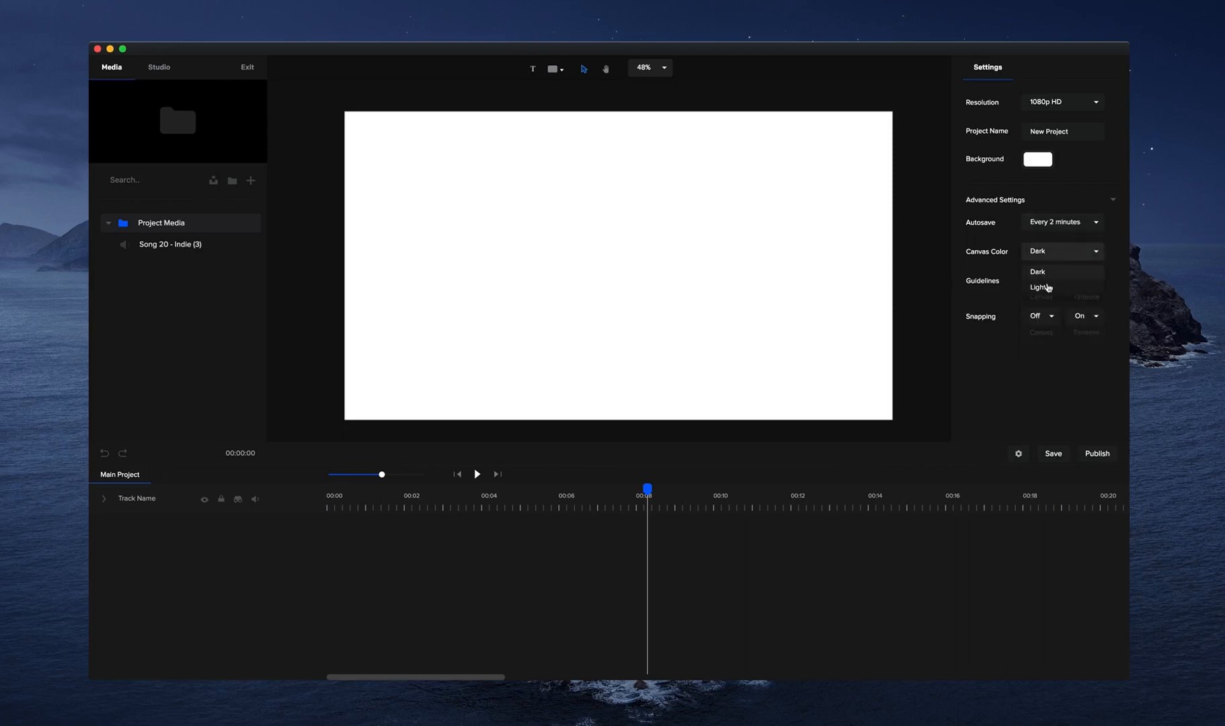
click(1042, 288)
scroll(814, 254, down, 2)
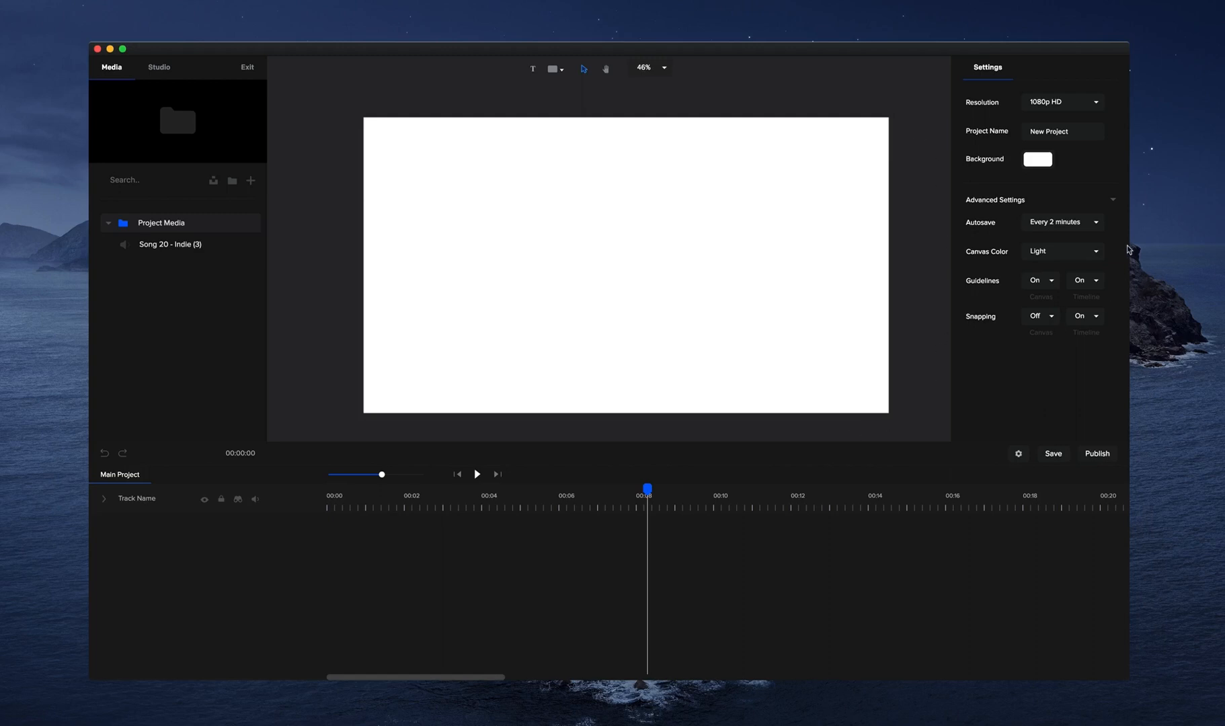
click(1076, 250)
click(1062, 273)
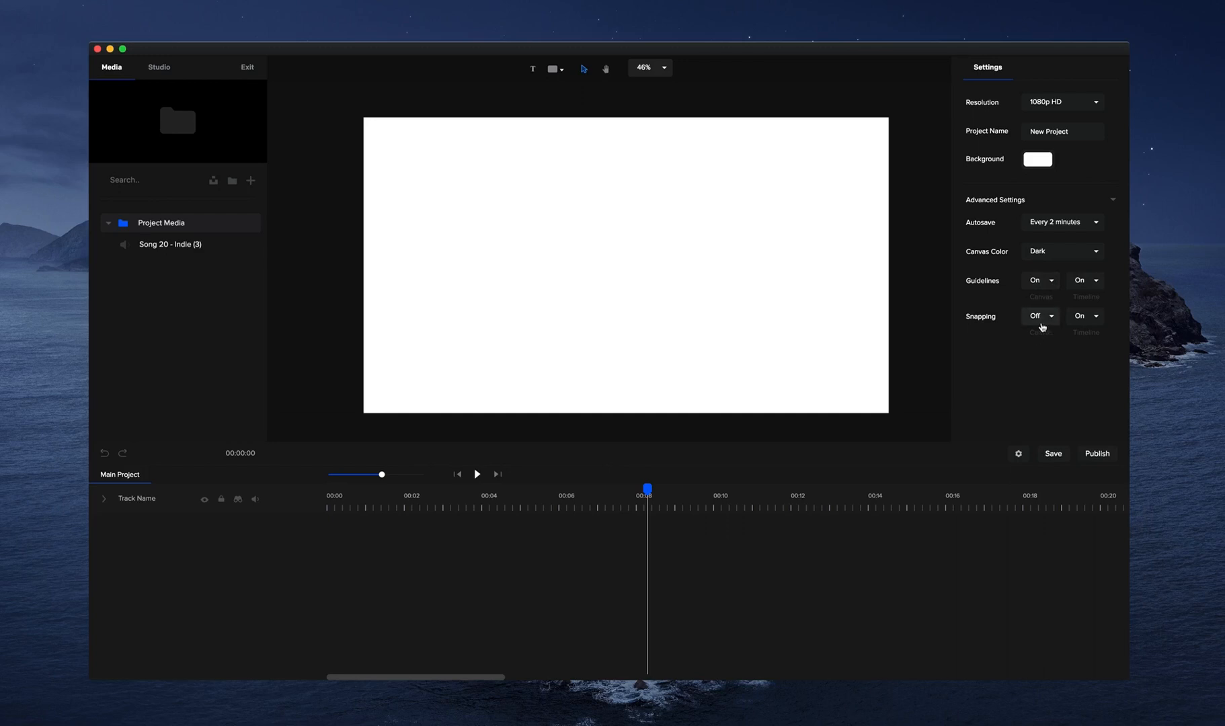
Remove Song 20 - Indie (3) from the project media and import the iPad Video, Eye, Colorful Ink, Ink and CS_Logo files.
right_click(214, 246)
click(241, 256)
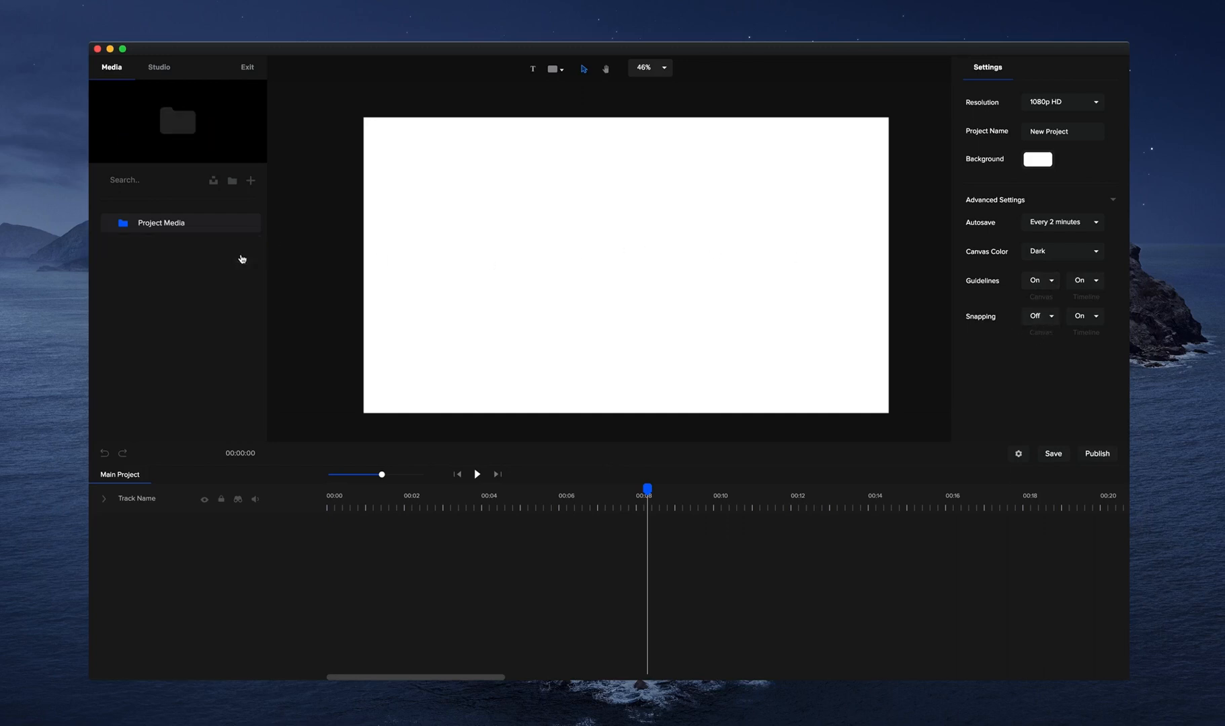
click(251, 183)
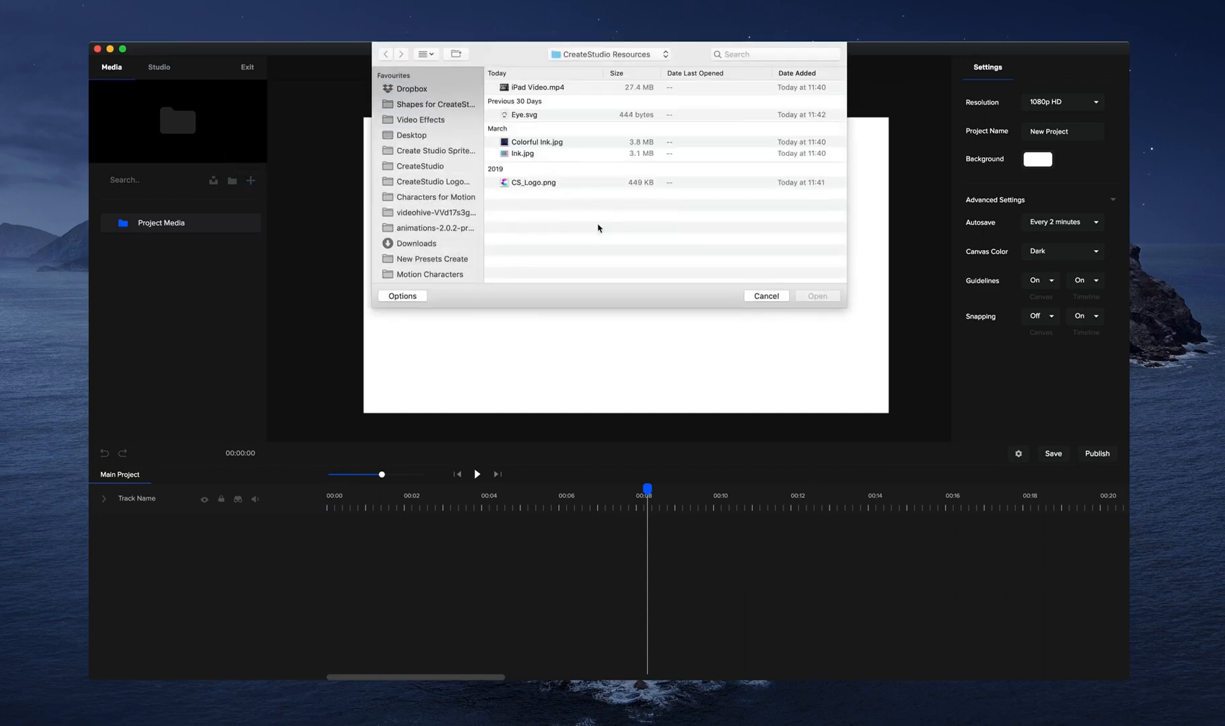
drag(599, 230, 521, 86)
click(820, 296)
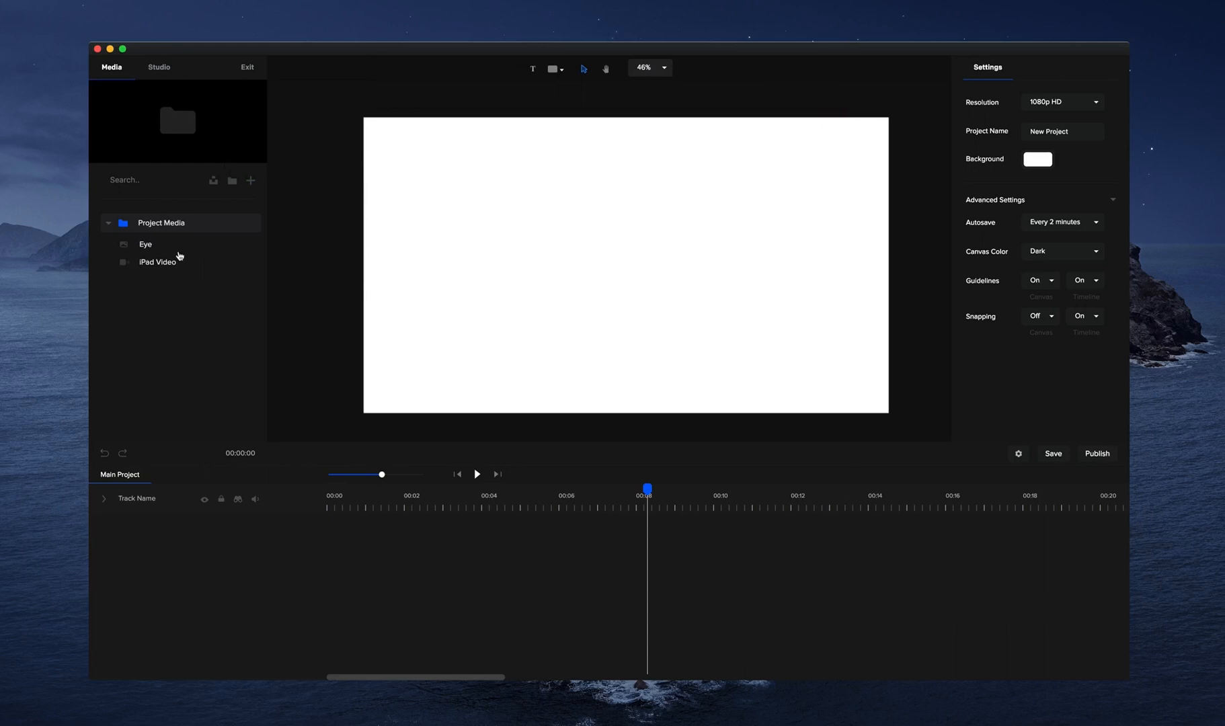
Add the imported Eye graphic to the canvas and enlarge it to a scale of about 3534.
click(179, 251)
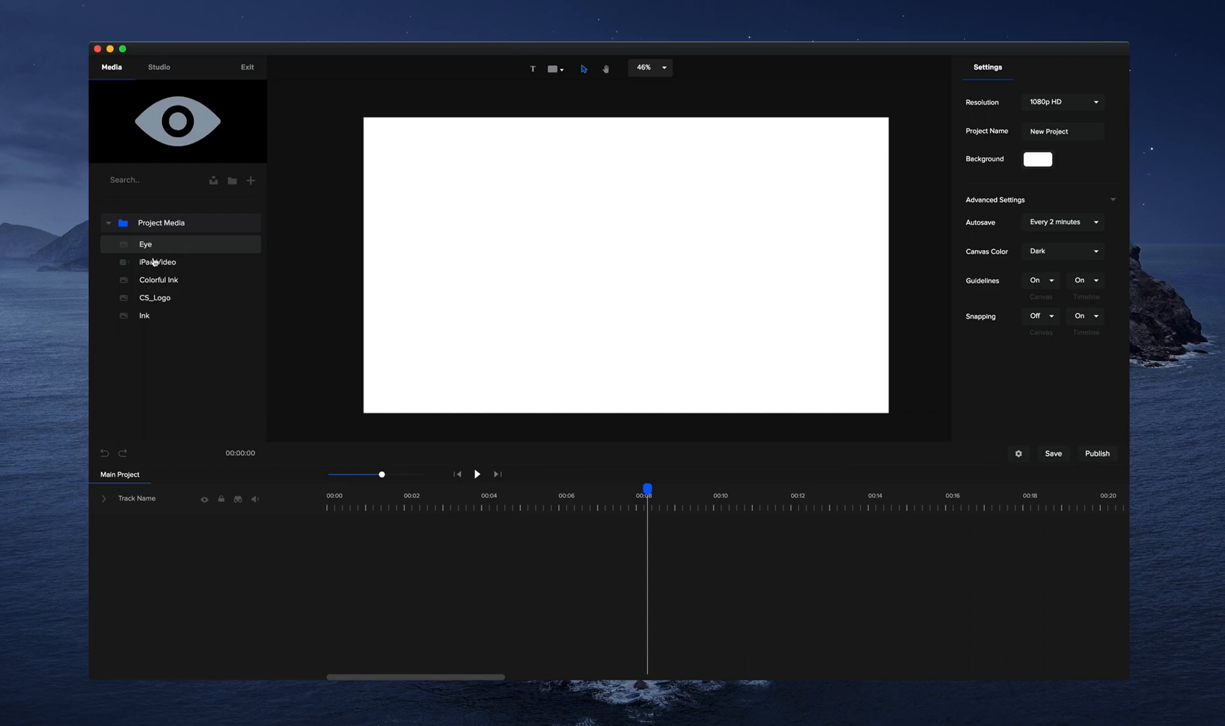
drag(164, 247, 539, 250)
mouse_move(679, 261)
mouse_down()
mouse_move(648, 228)
mouse_move(673, 241)
mouse_up()
scroll(656, 259, up, 10)
scroll(639, 260, up, 8)
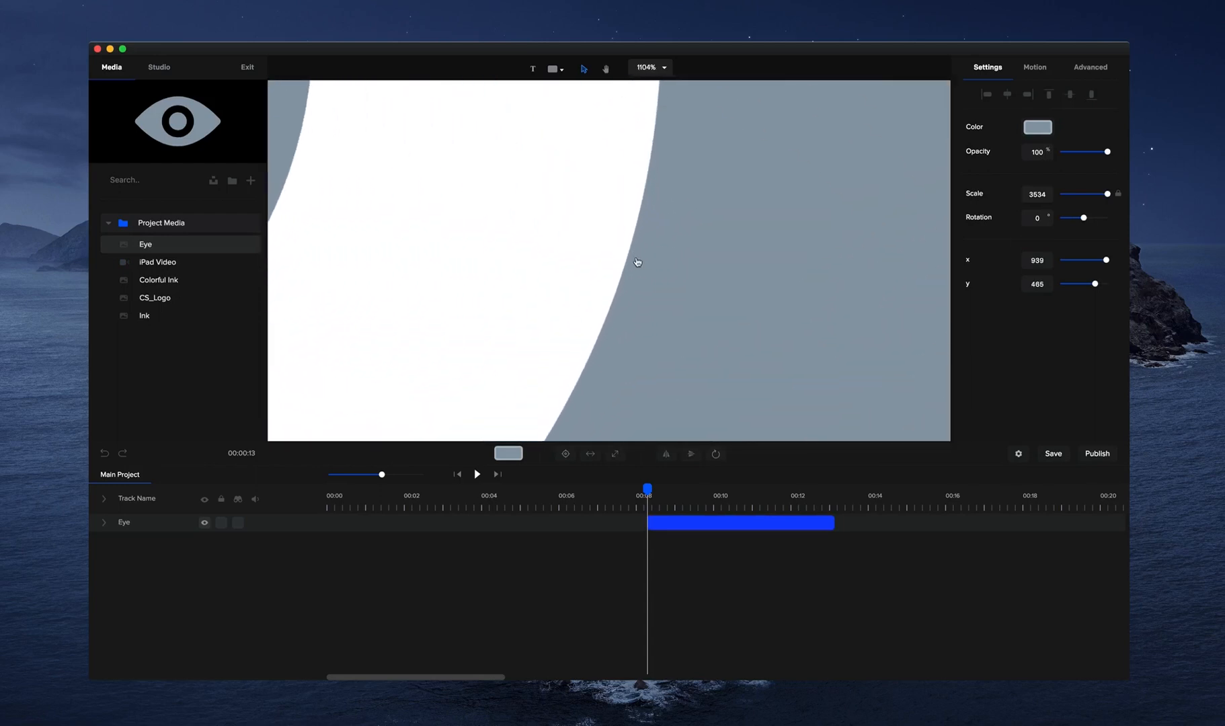
Recolor the Eye graphic with a solid light blue fill (#7FB7FF).
scroll(635, 255, down, 15)
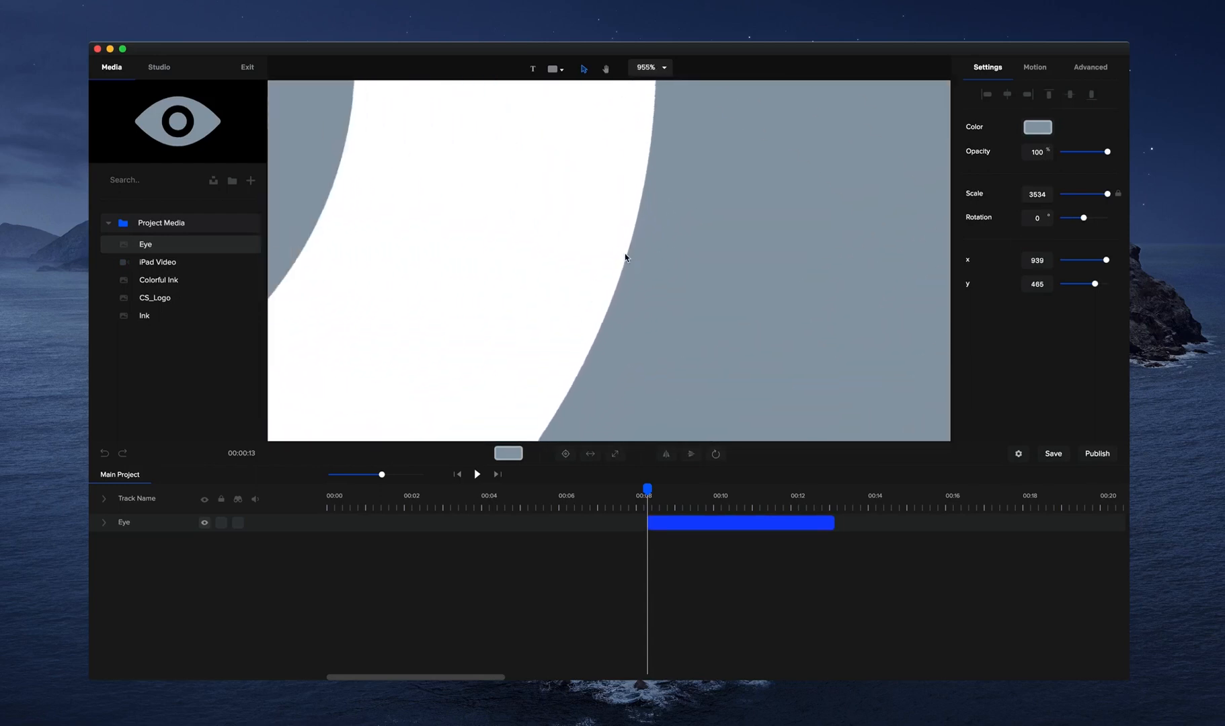
scroll(627, 259, down, 2)
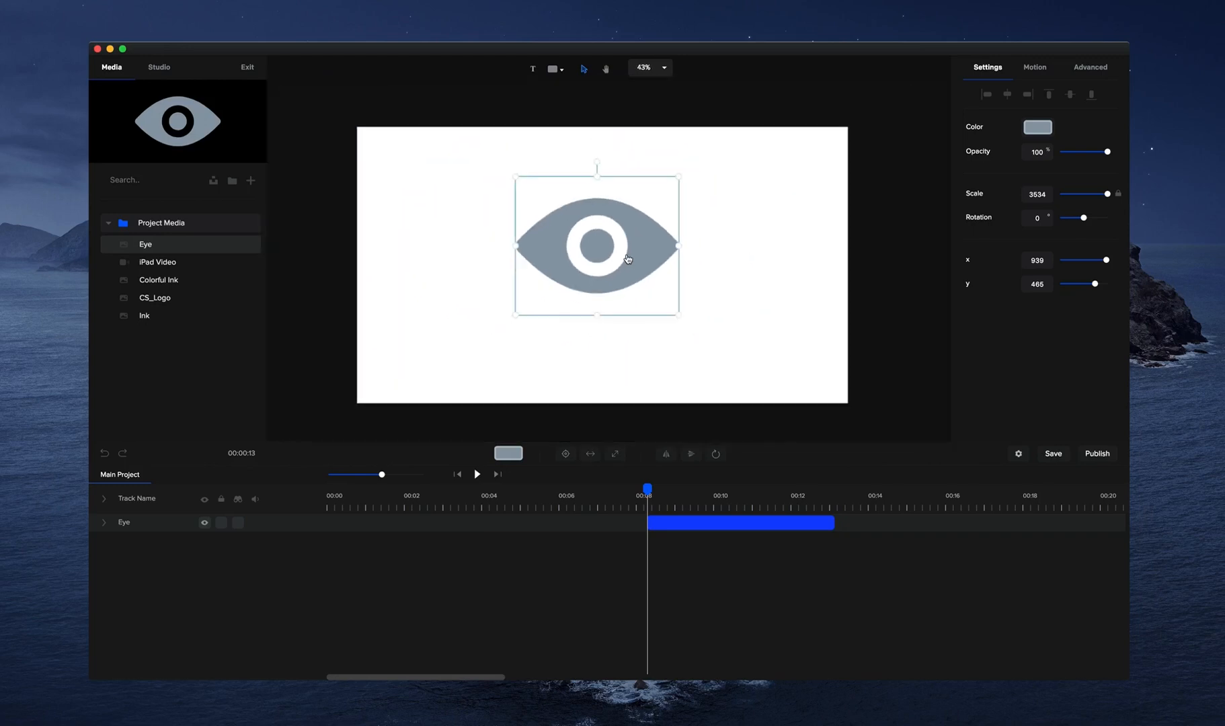
click(1036, 127)
drag(1003, 146, 1040, 107)
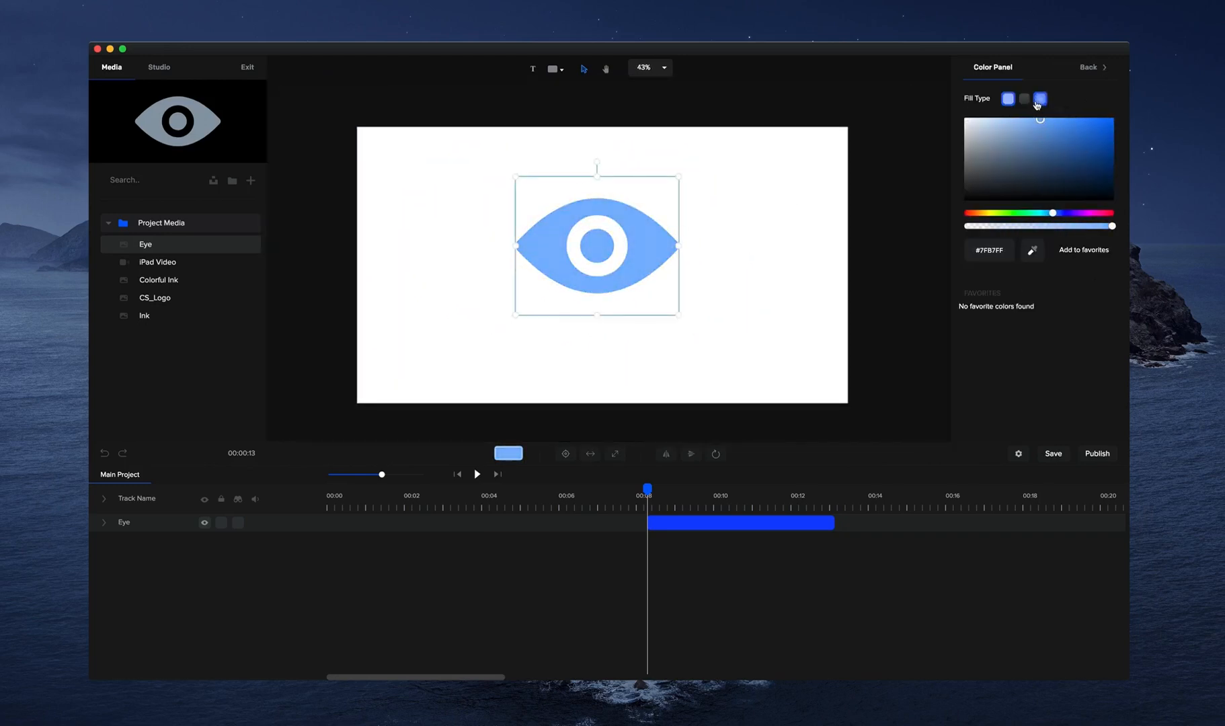
Give the Eye graphic a purple-to-blue gradient fill ending in #001AFF, and add that blue to the favorite colors.
click(1024, 99)
drag(1060, 214, 1078, 213)
drag(1078, 127, 1084, 121)
click(1101, 105)
drag(1075, 213, 1061, 213)
drag(1094, 127, 1122, 114)
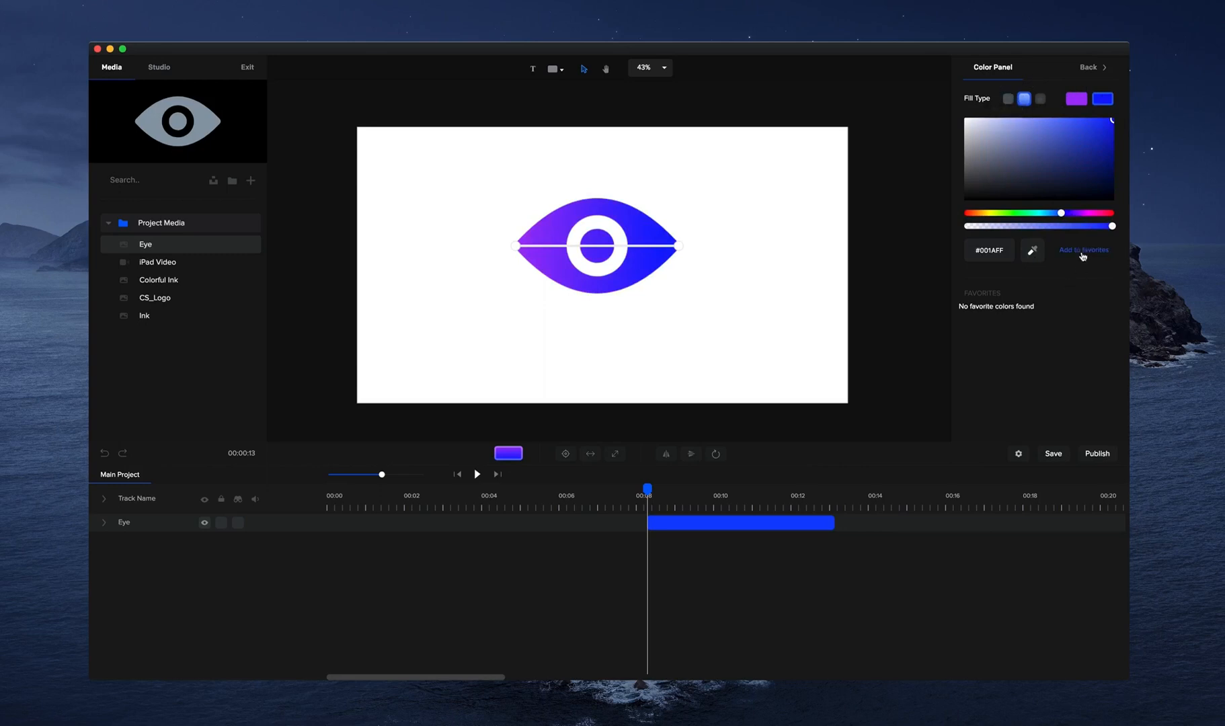
Return the Eye graphic to a solid purple fill and move it to about x 993, y 525.
click(1008, 98)
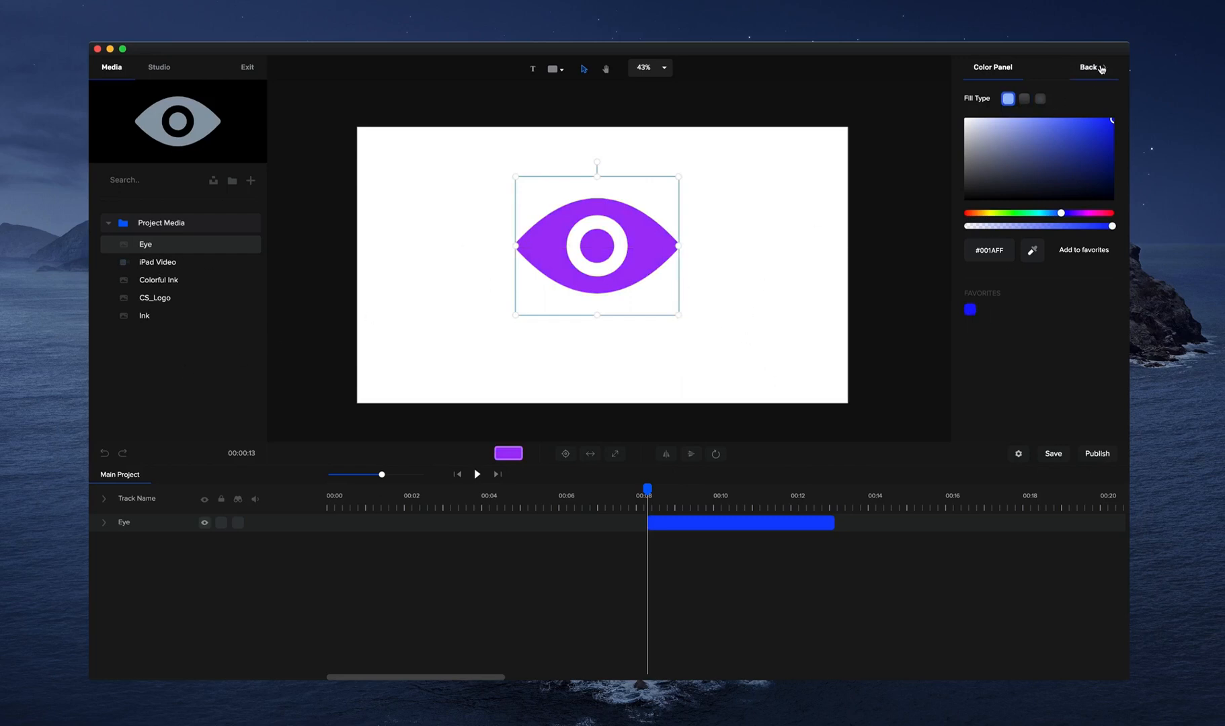
click(1101, 69)
drag(667, 256, 676, 266)
Look through the Slide and Zoom entrance animations and apply Scale & Rotate In to the Eye graphic.
click(1047, 62)
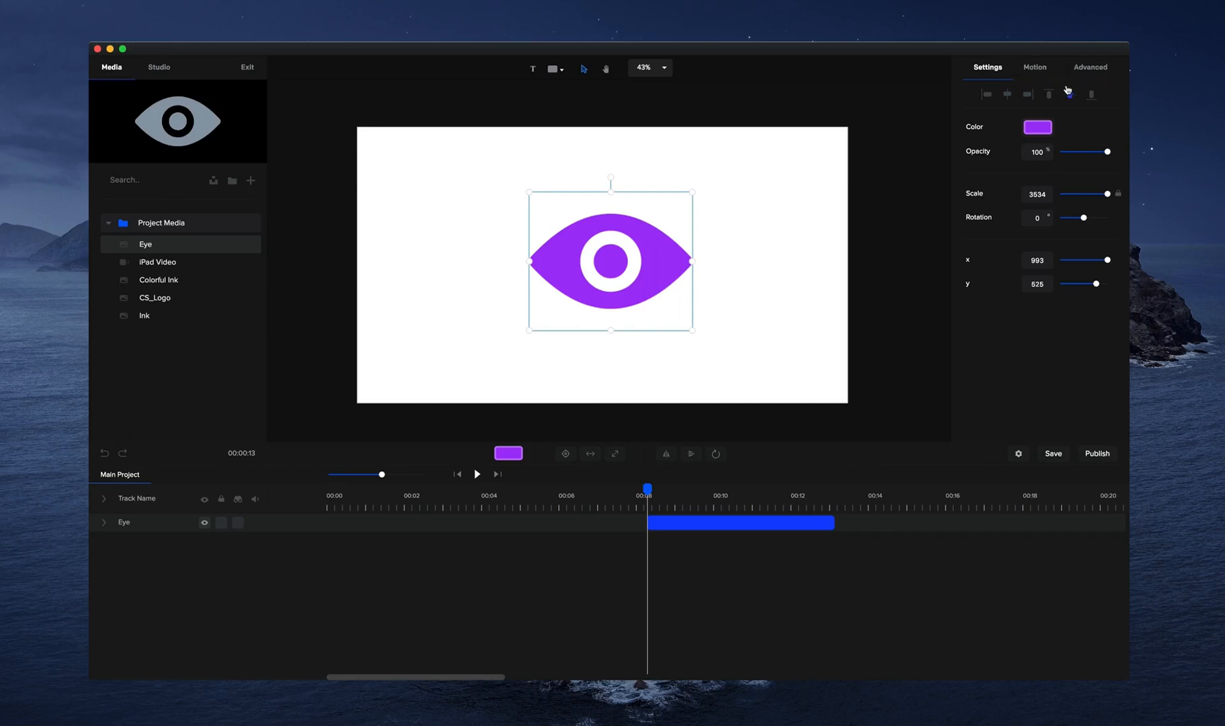
click(1044, 68)
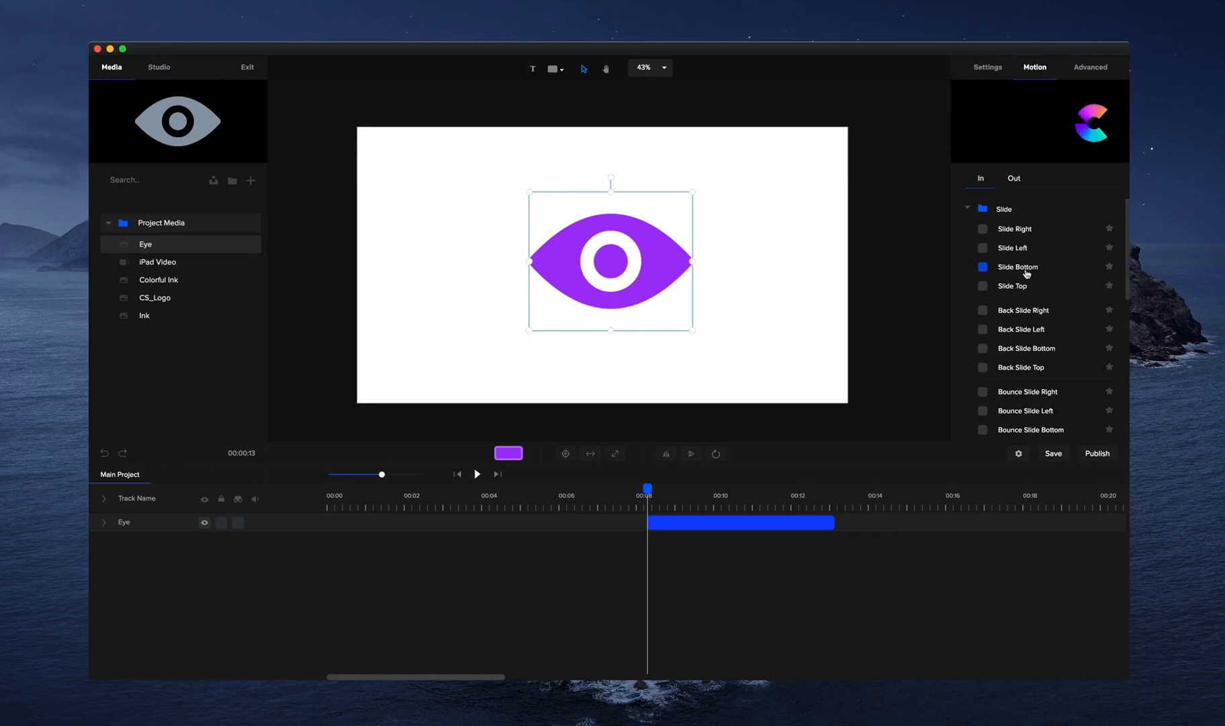
scroll(1025, 279, down, 3)
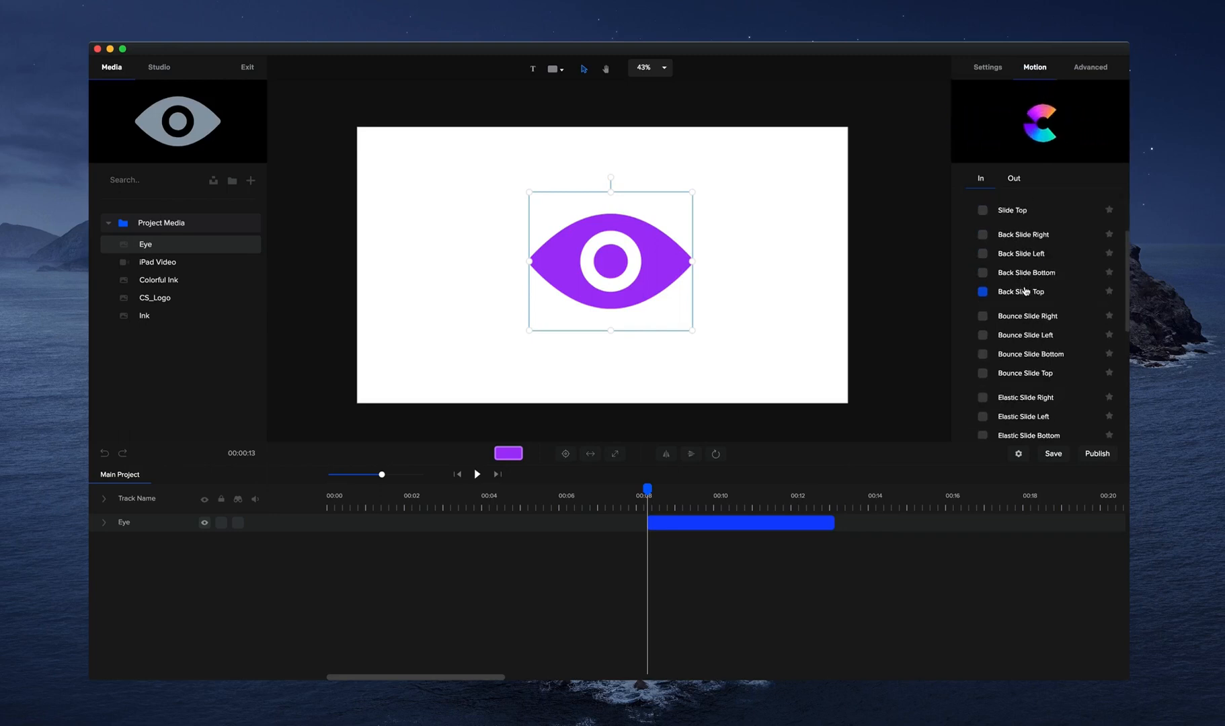
scroll(1011, 222, up, 3)
click(968, 209)
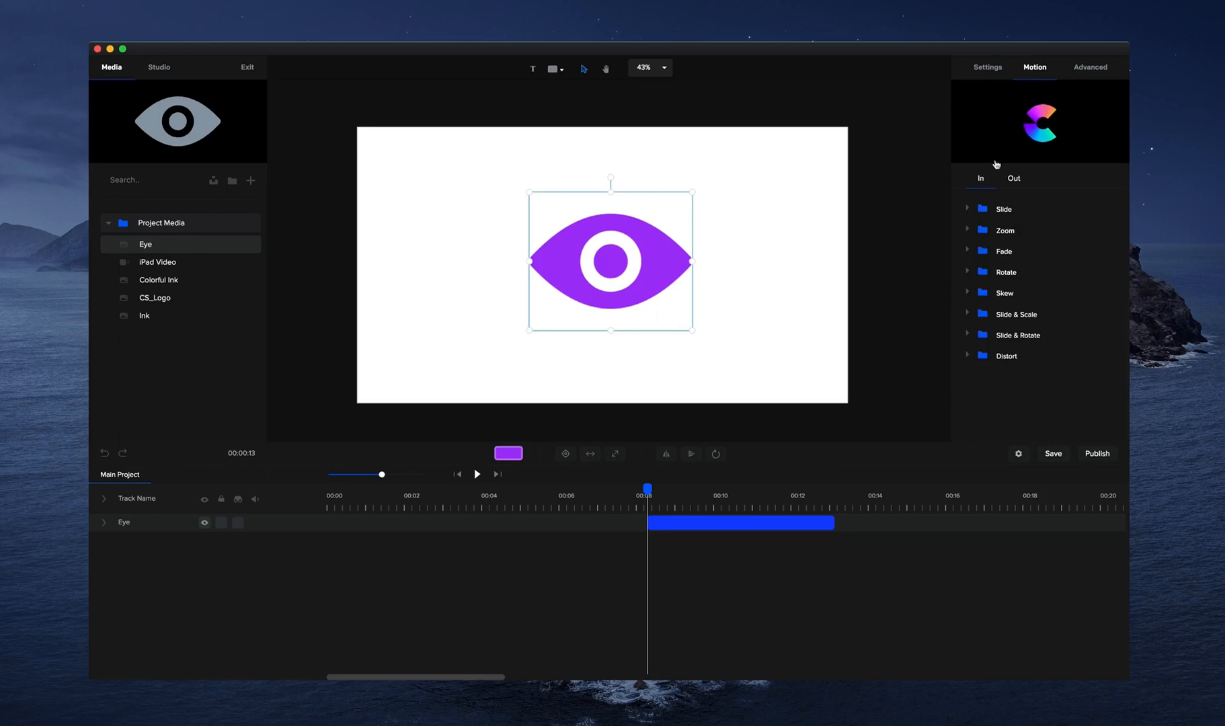
click(968, 230)
scroll(1044, 252, down, 4)
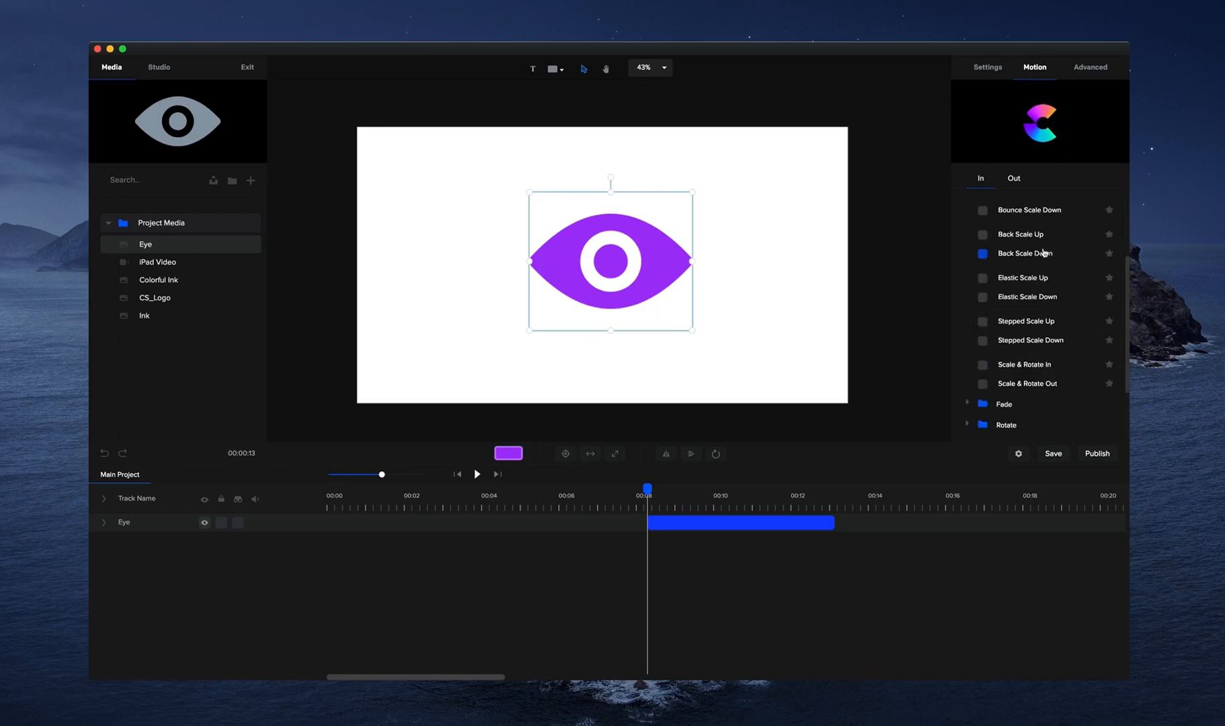
scroll(1032, 346, down, 1)
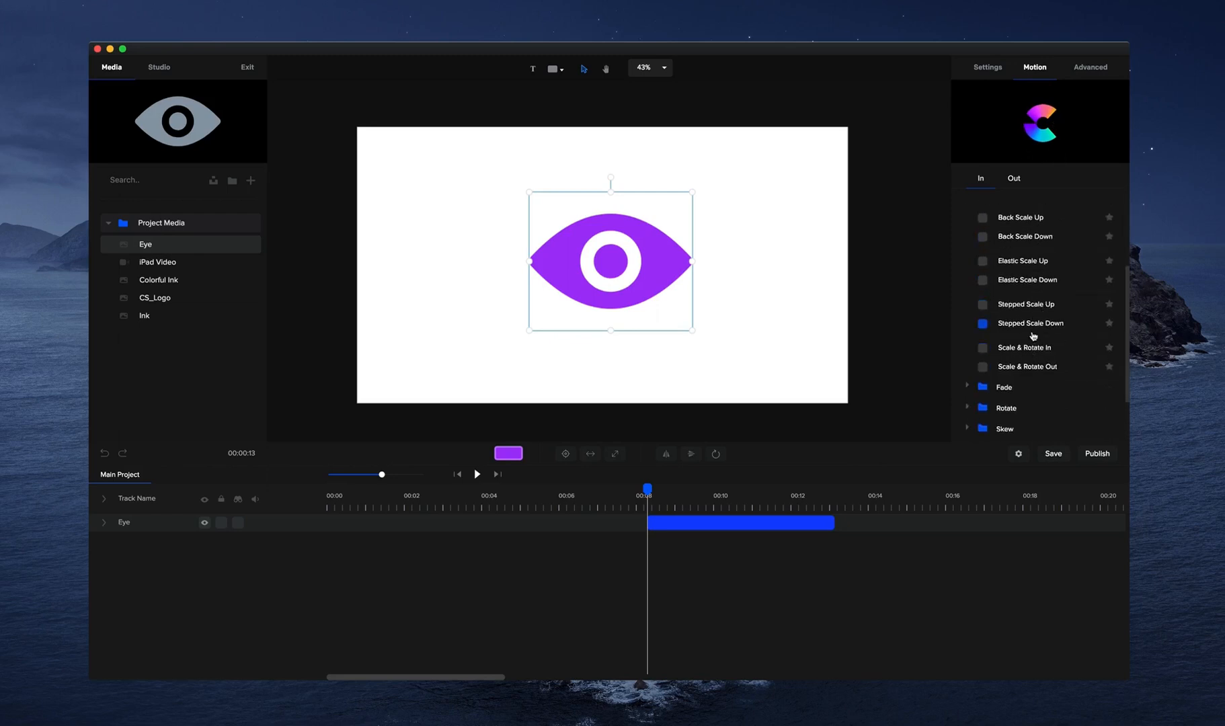
click(982, 347)
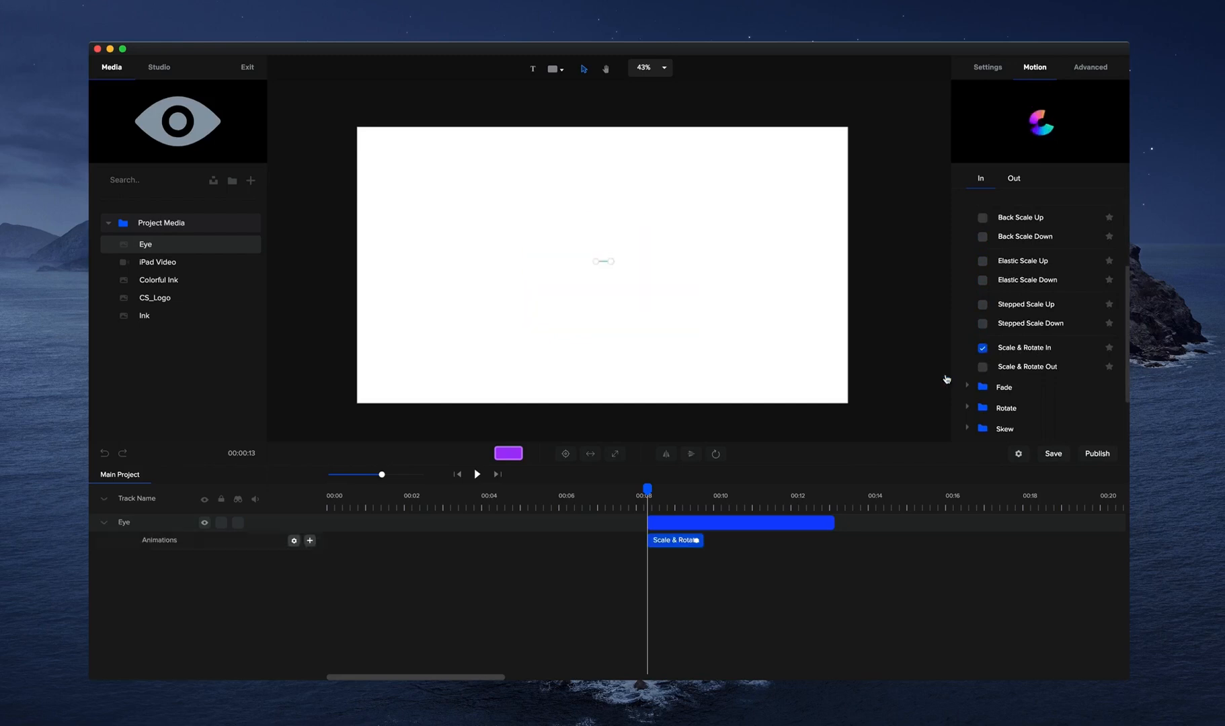
Move the Eye clip to the start of the timeline and preview its entrance animation from the beginning.
drag(662, 522, 341, 501)
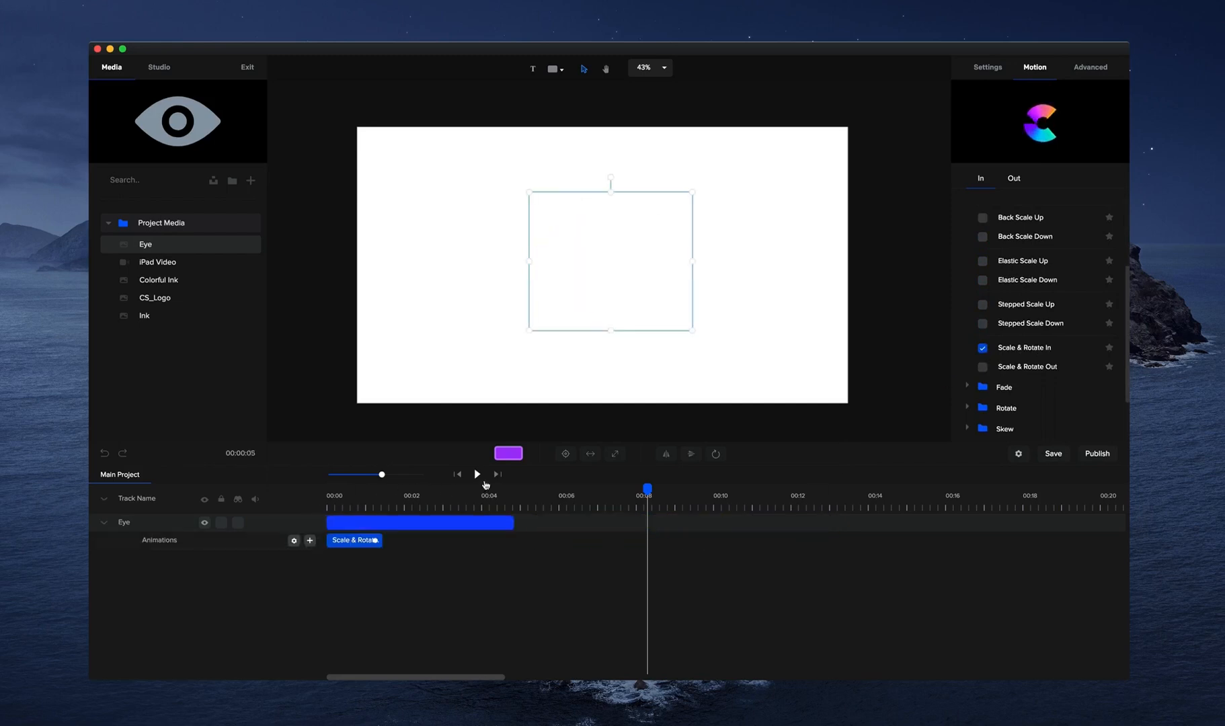
click(458, 474)
click(476, 475)
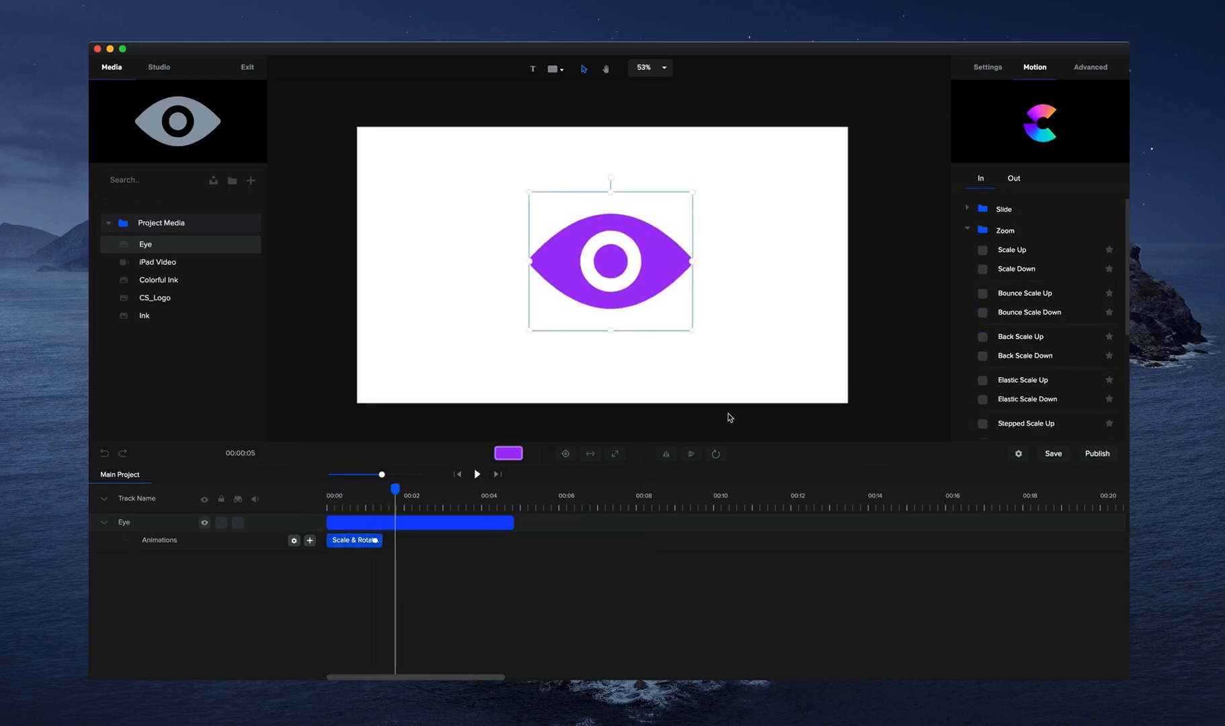
Set the Scale & Rotate In animation's starting angle to -234 and preview it from the start.
scroll(1047, 356, down, 3)
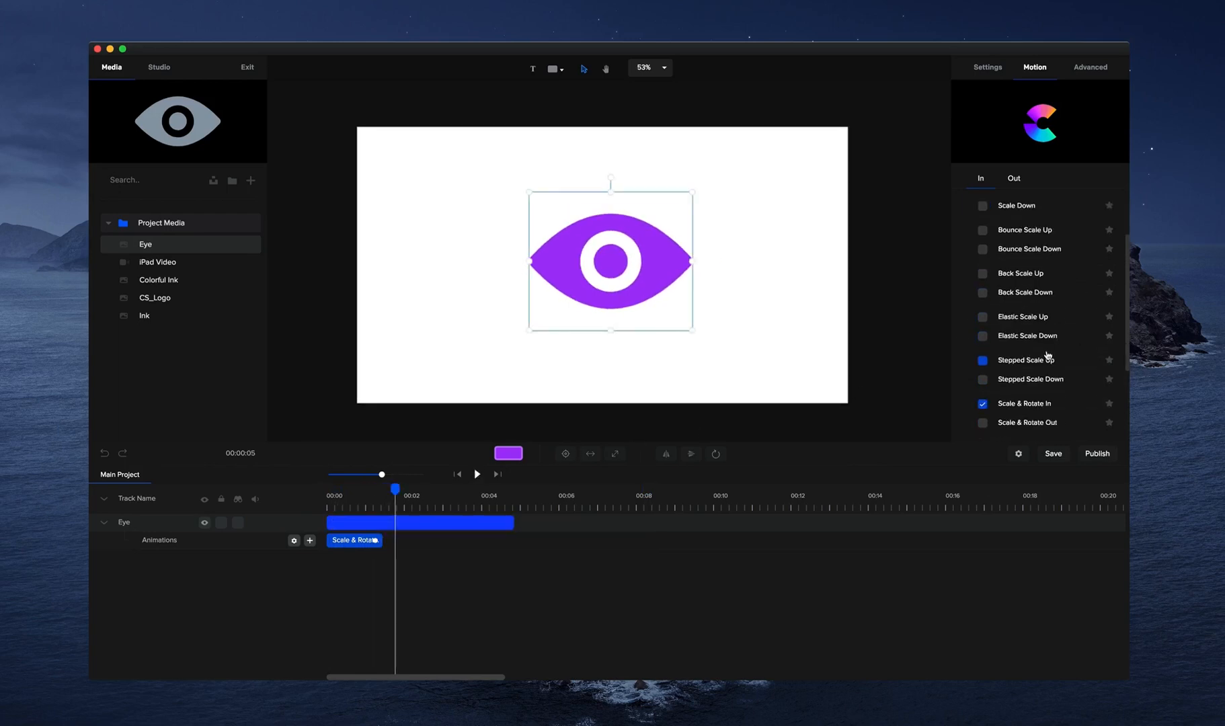
drag(397, 490, 328, 499)
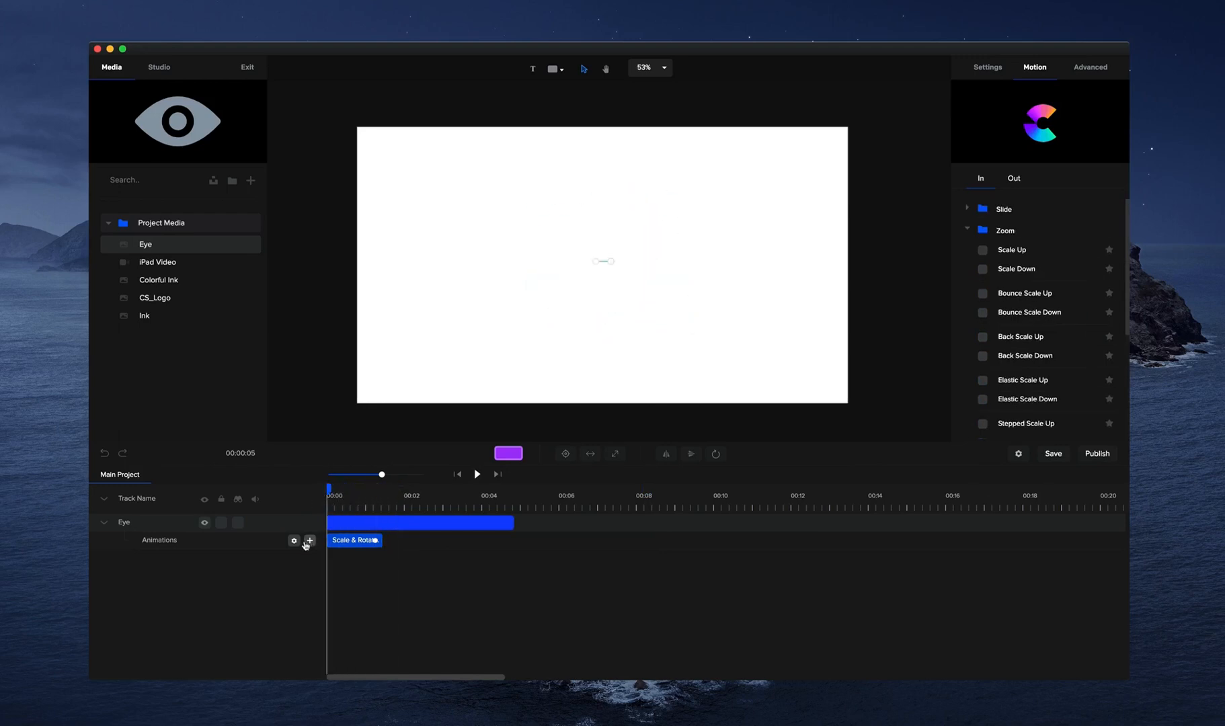
click(294, 541)
click(468, 533)
click(294, 540)
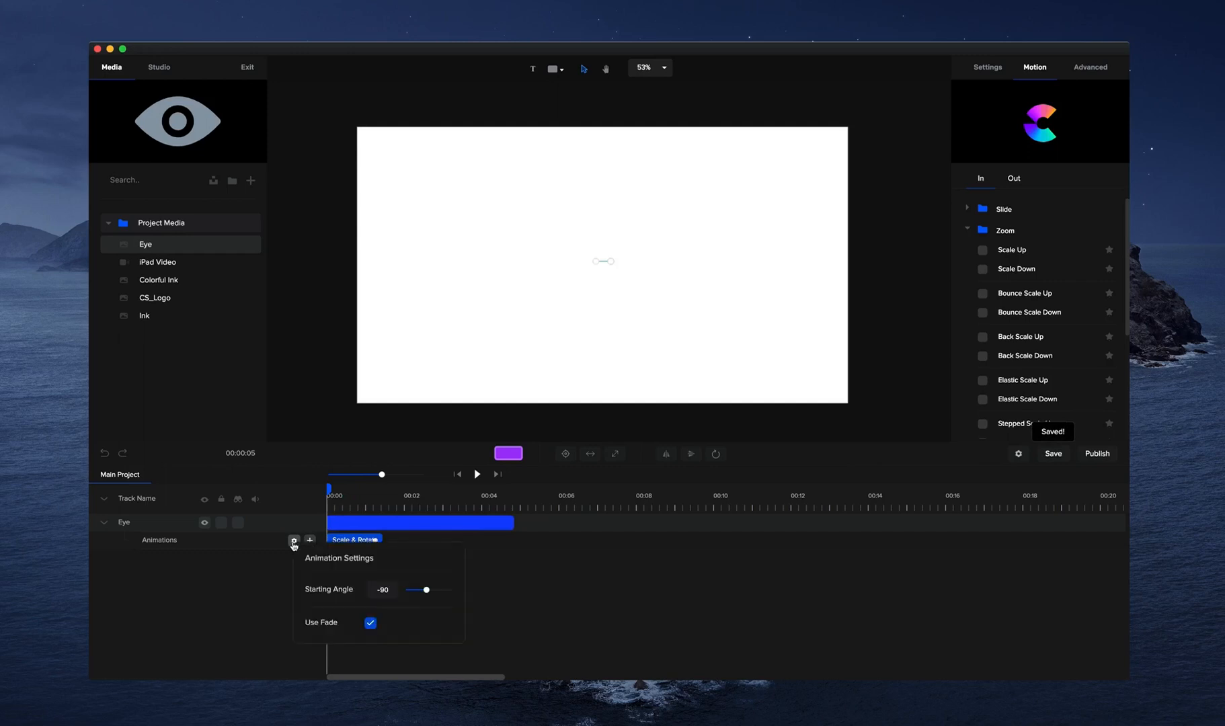
drag(426, 588, 421, 589)
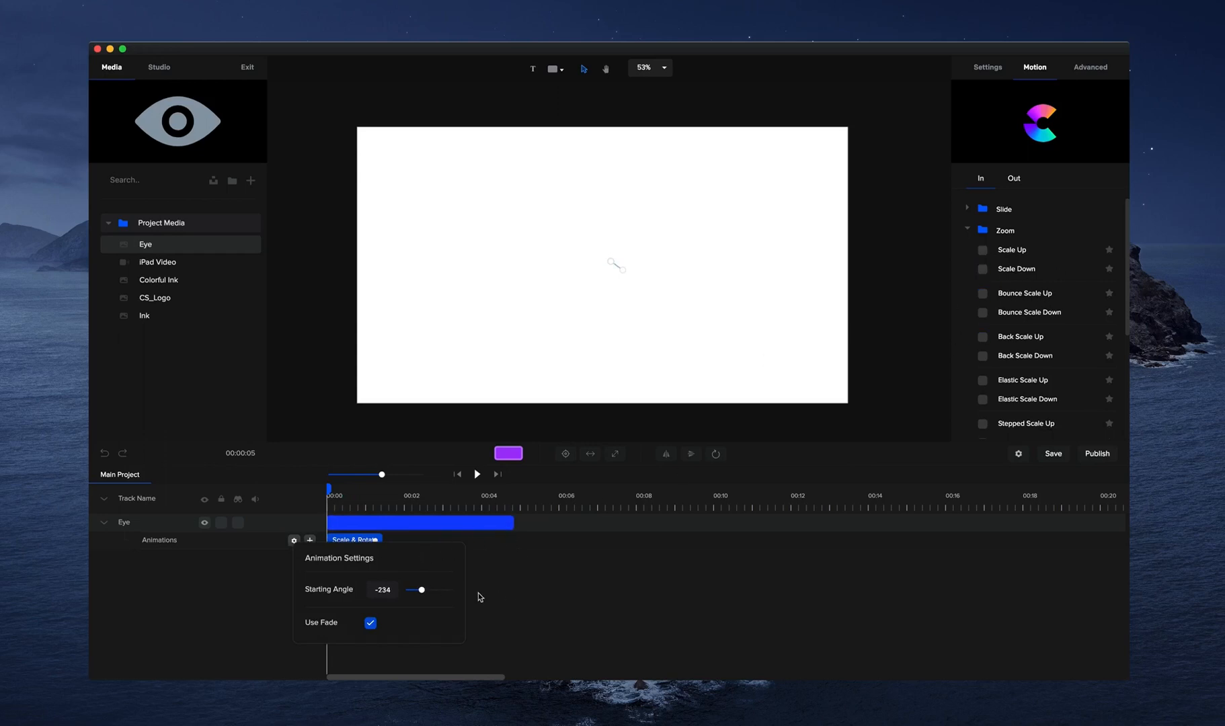
click(507, 594)
click(480, 474)
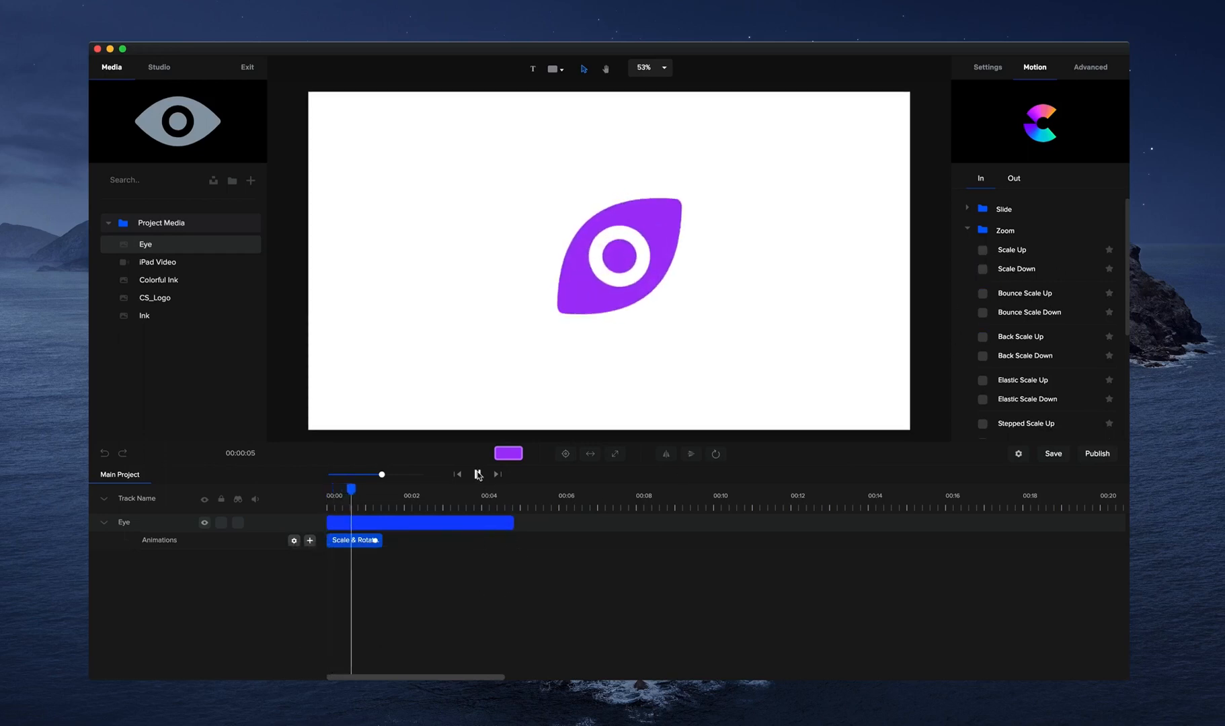
click(477, 474)
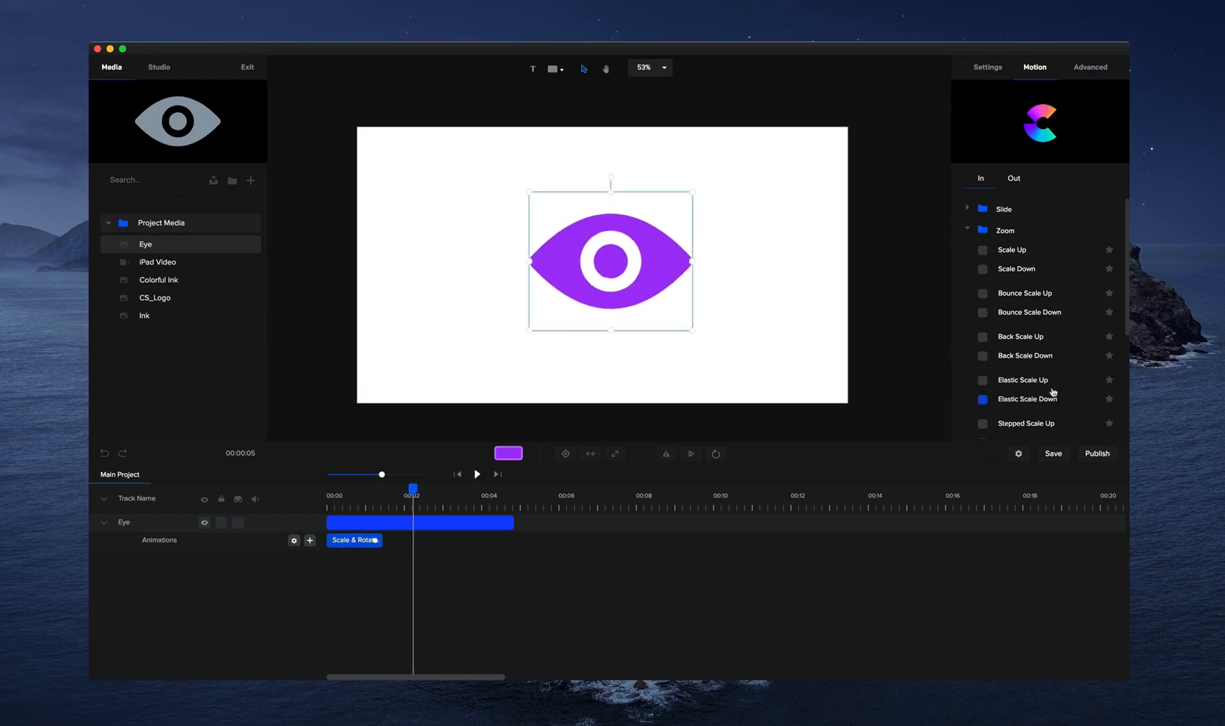
Replace the Eye's entrance animation with Elastic Scale Up, lengthen it slightly on the timeline and preview it.
scroll(1023, 337, down, 3)
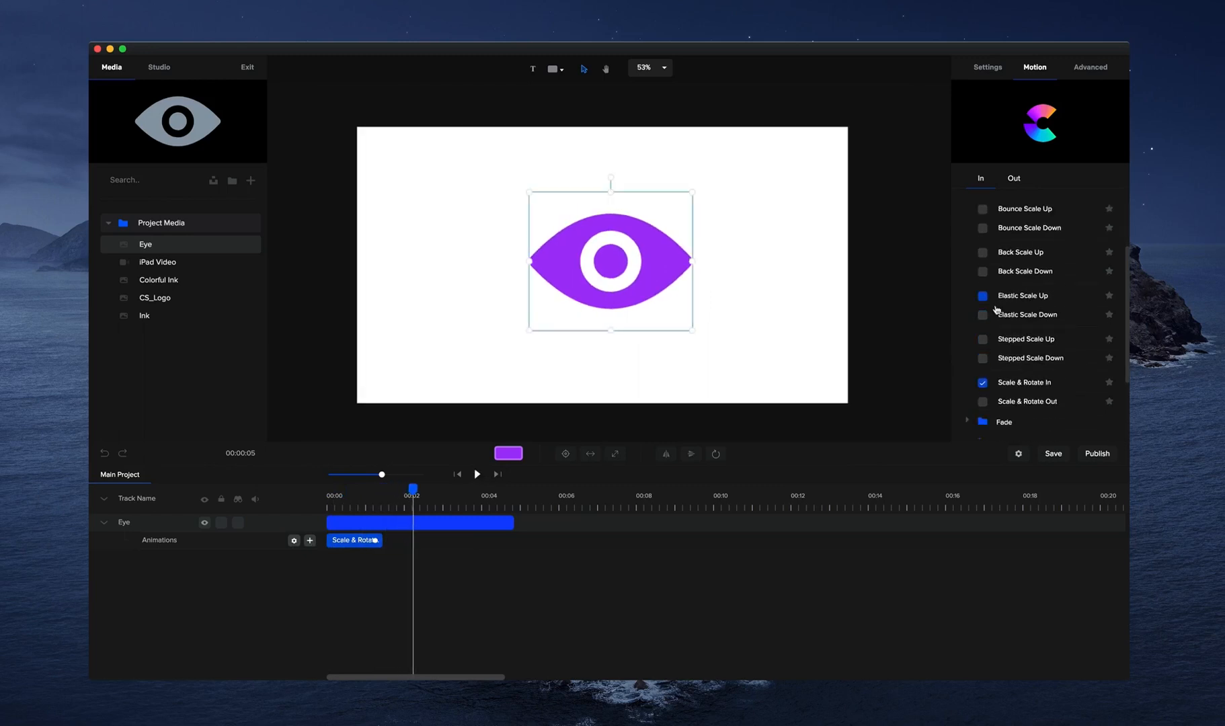
scroll(1005, 303, up, 1)
click(982, 300)
drag(377, 540, 393, 535)
click(463, 475)
click(477, 474)
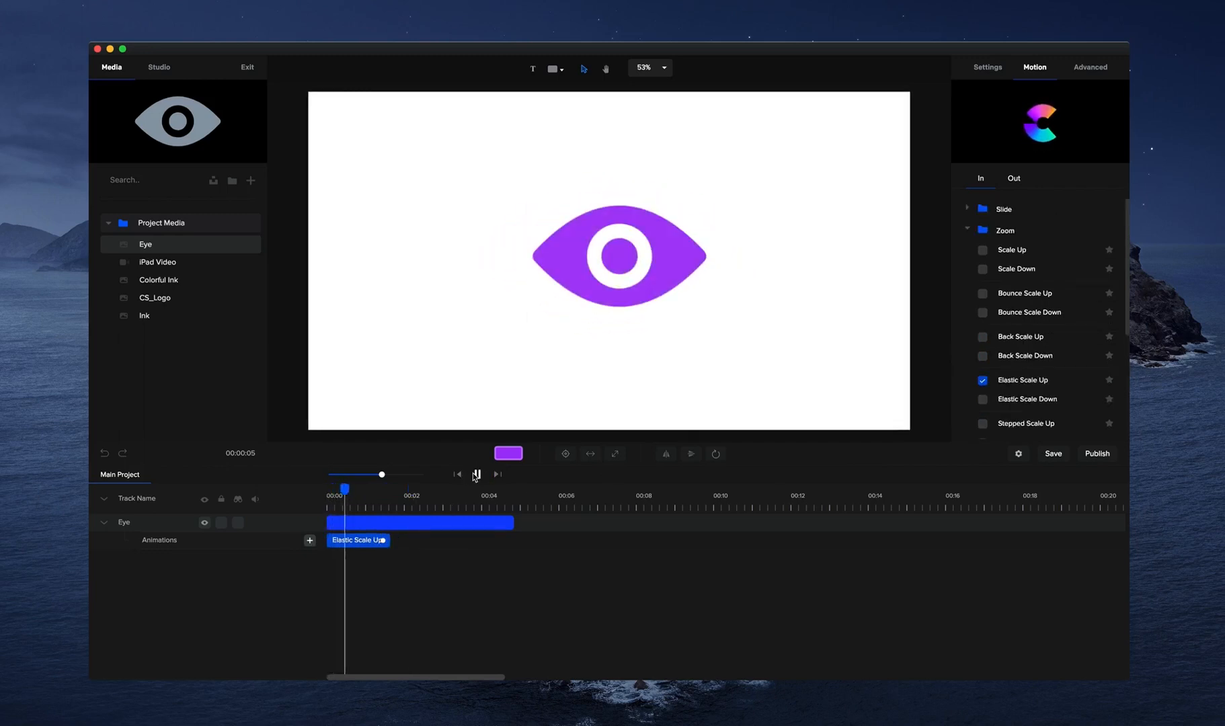
Delete the Eye graphic from the canvas.
scroll(592, 324, down, 2)
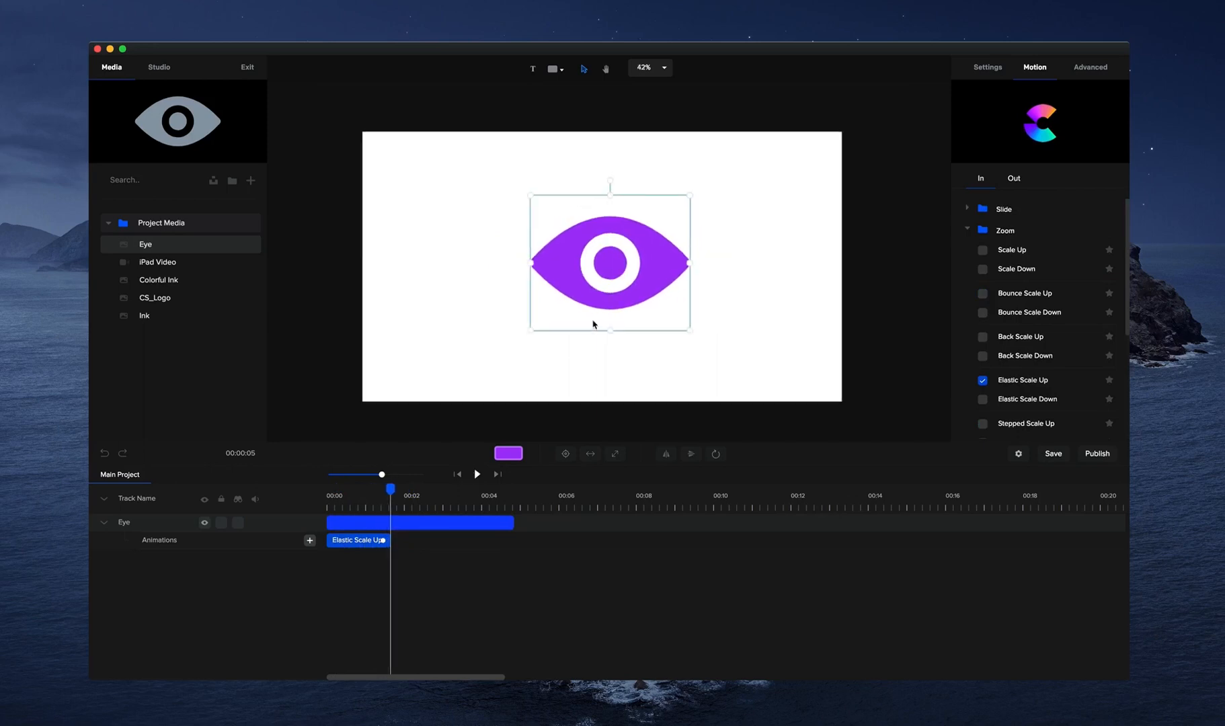
click(665, 322)
key(Delete)
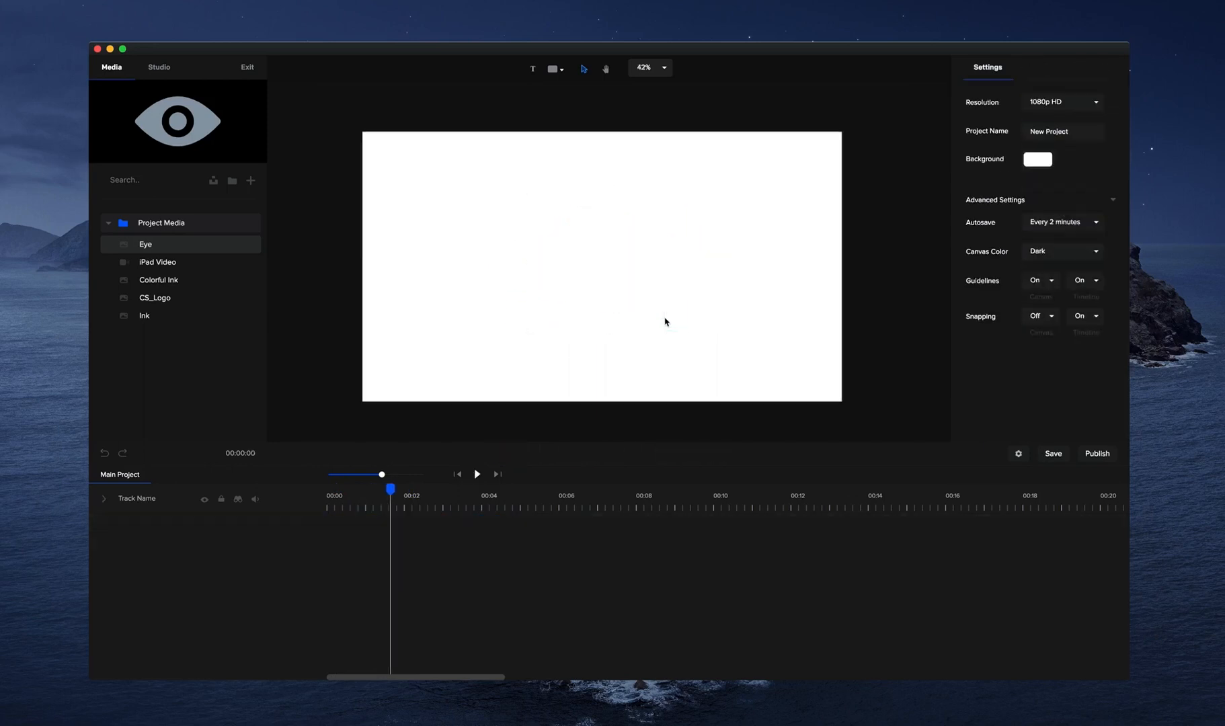
Add a red text element and enlarge it to a scale of about 221 near the middle of the canvas.
click(531, 70)
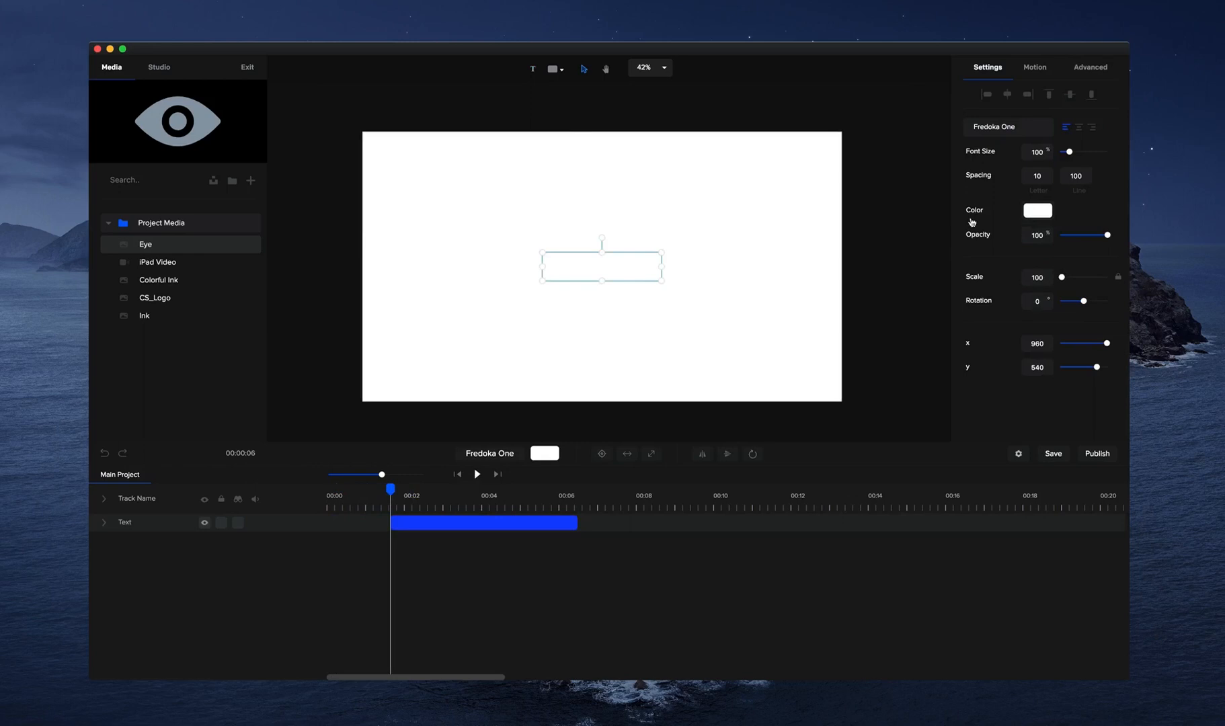
click(1039, 210)
click(1075, 126)
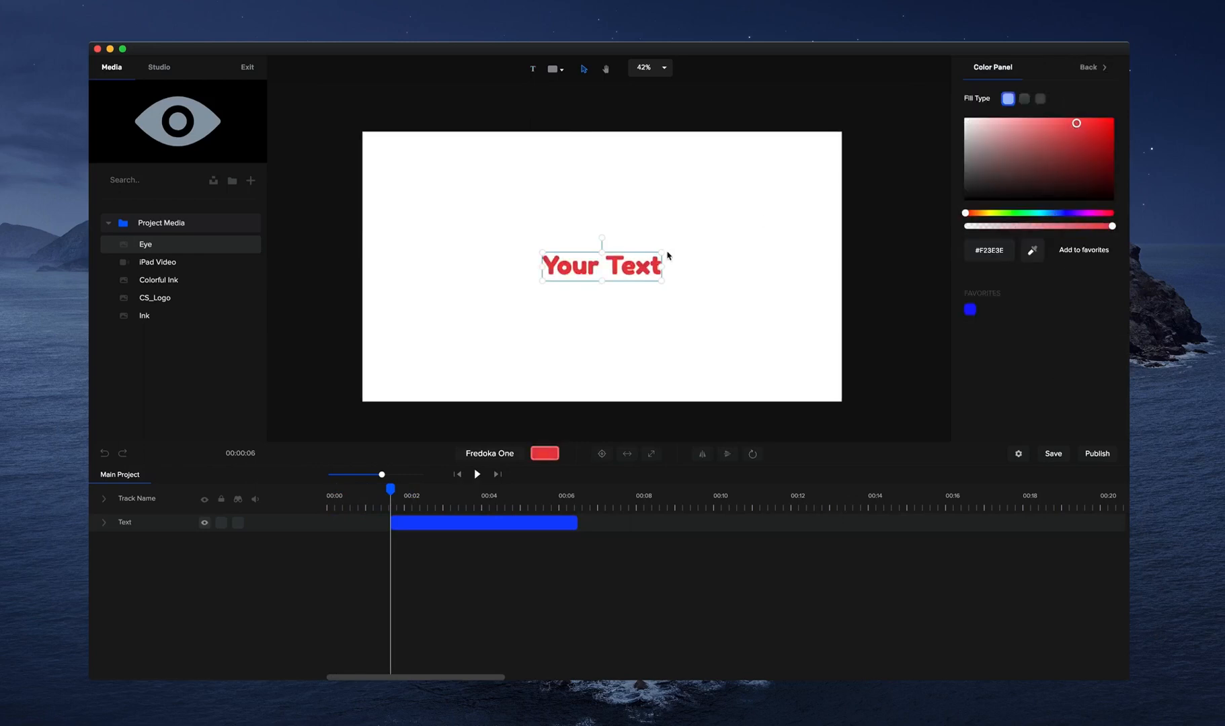
drag(661, 282, 806, 316)
drag(726, 293, 678, 281)
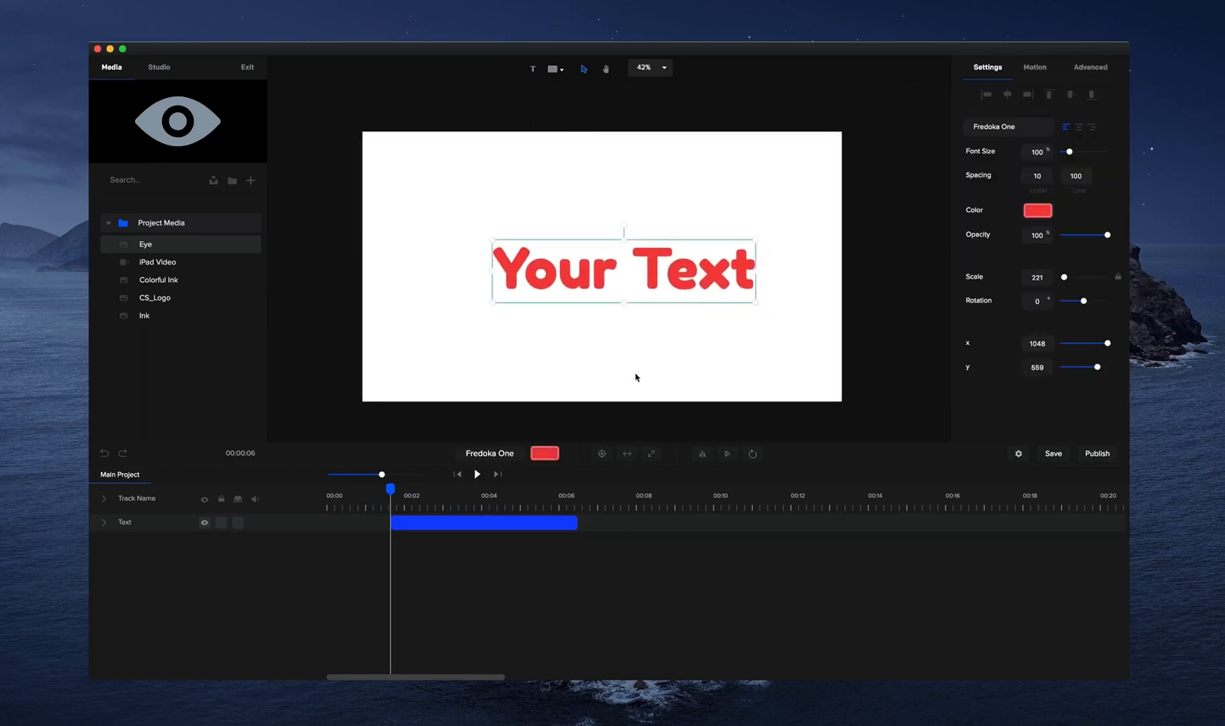
Move the text clip to the start of the timeline and center the text on the canvas.
drag(508, 518, 444, 518)
click(459, 475)
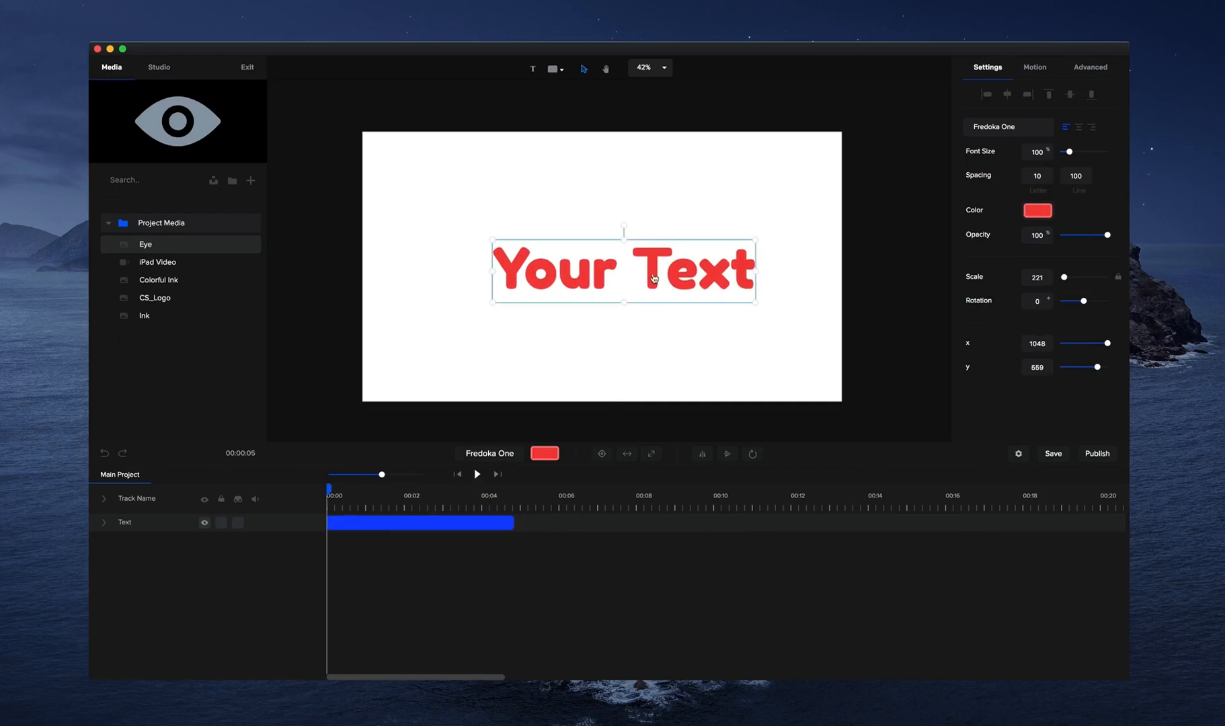
drag(653, 278, 630, 271)
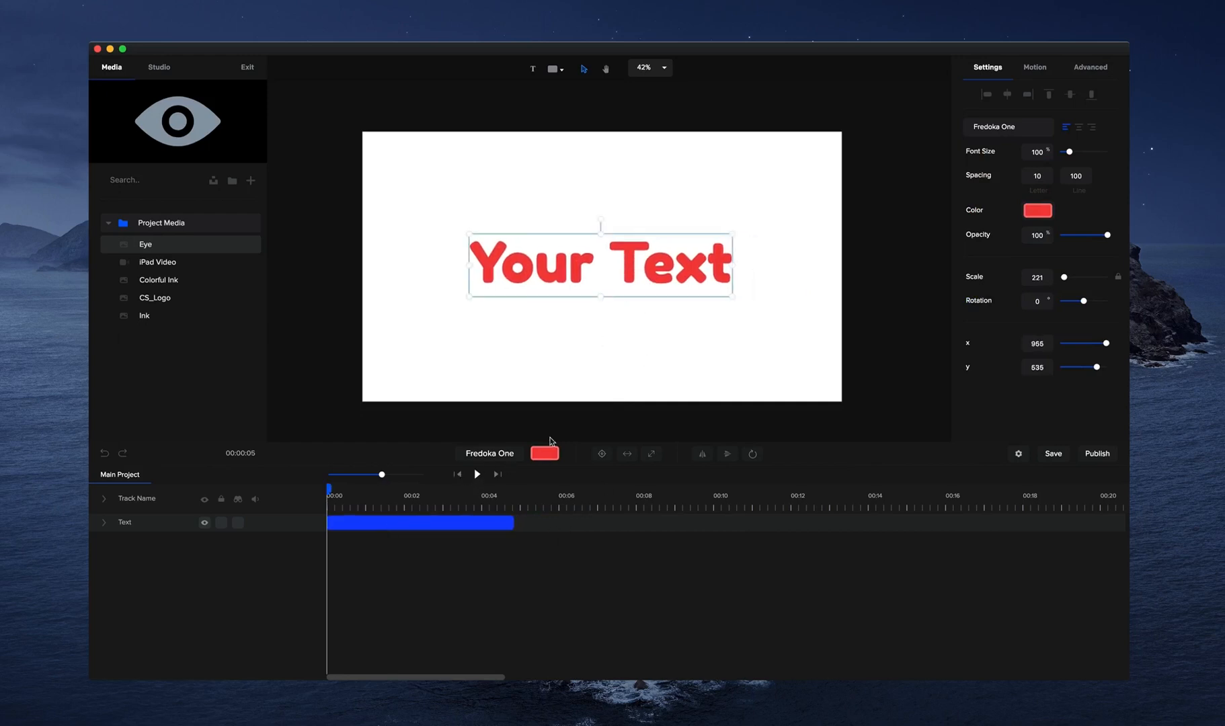
click(601, 455)
click(600, 455)
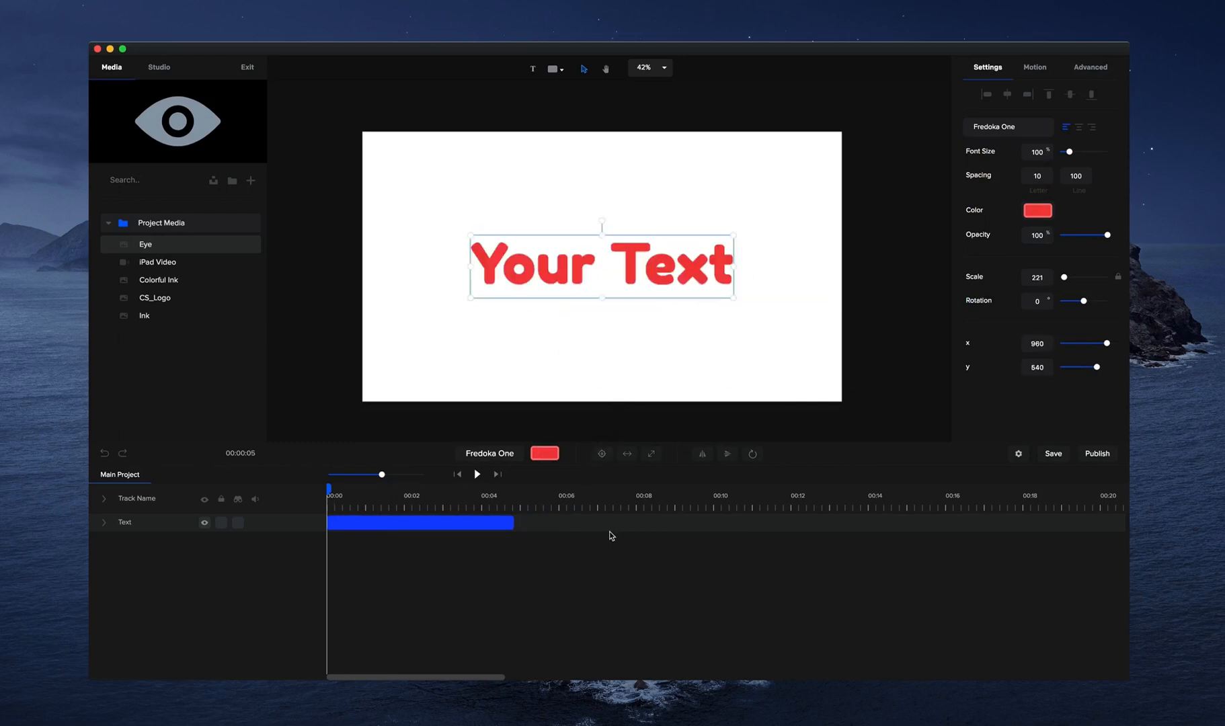
Fit the text to the canvas, and enlarge it to fill the full canvas height.
click(630, 459)
click(651, 453)
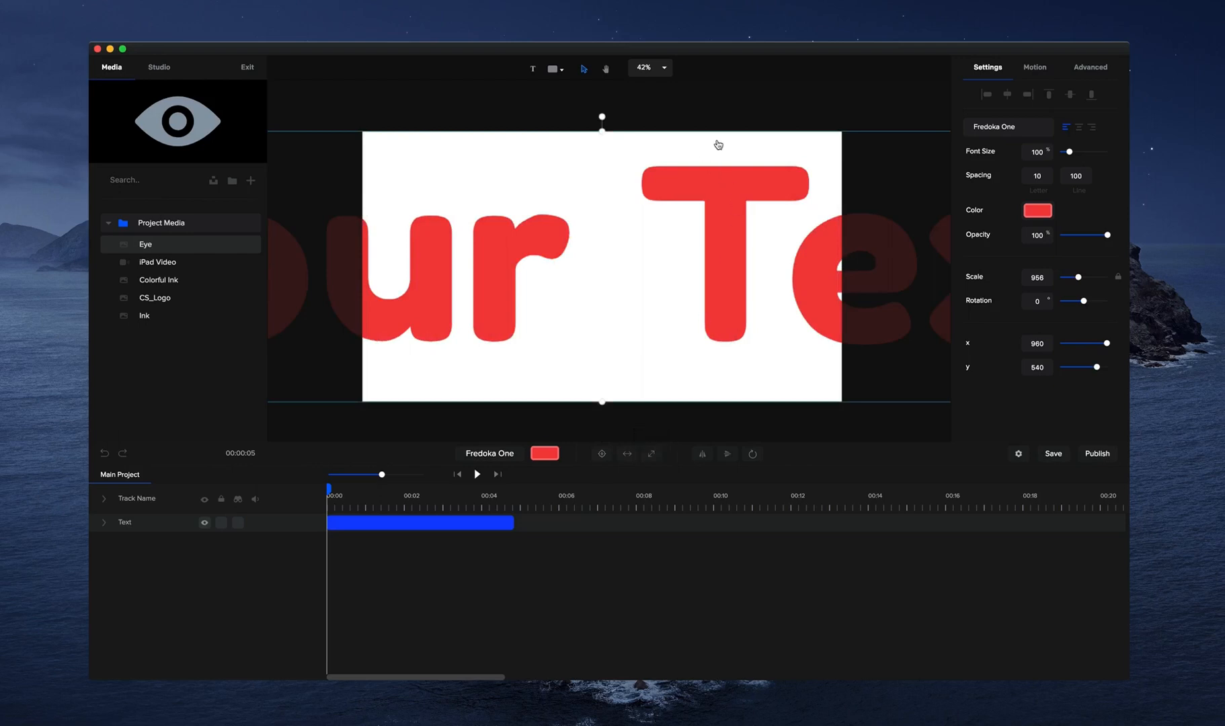
scroll(683, 196, down, 5)
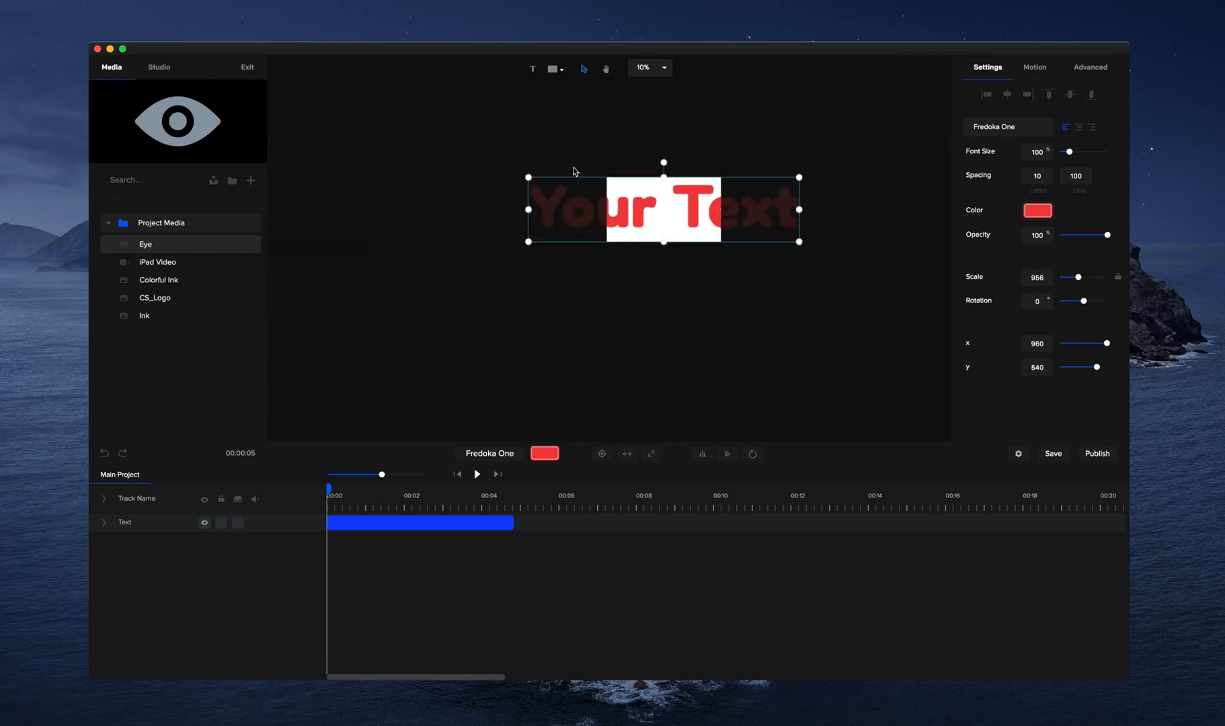
scroll(594, 193, up, 3)
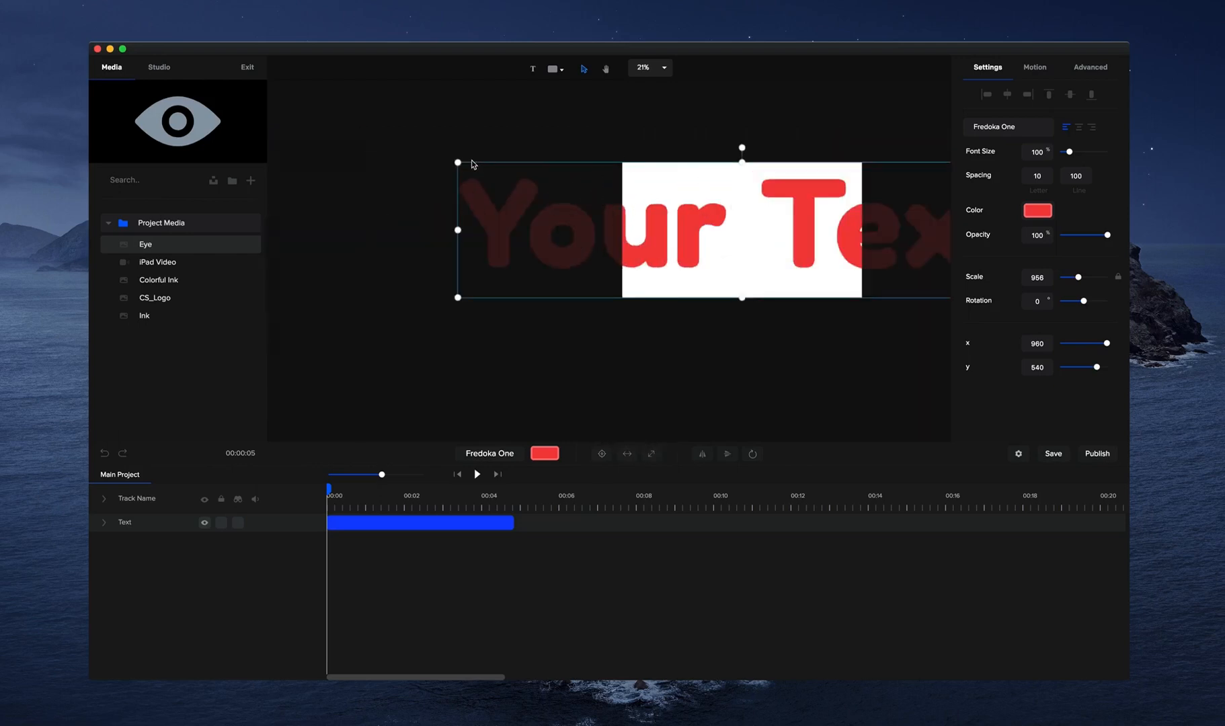
Shrink the oversized text to a scale of about 695 and refit it, centered, to the canvas width.
drag(456, 162, 607, 197)
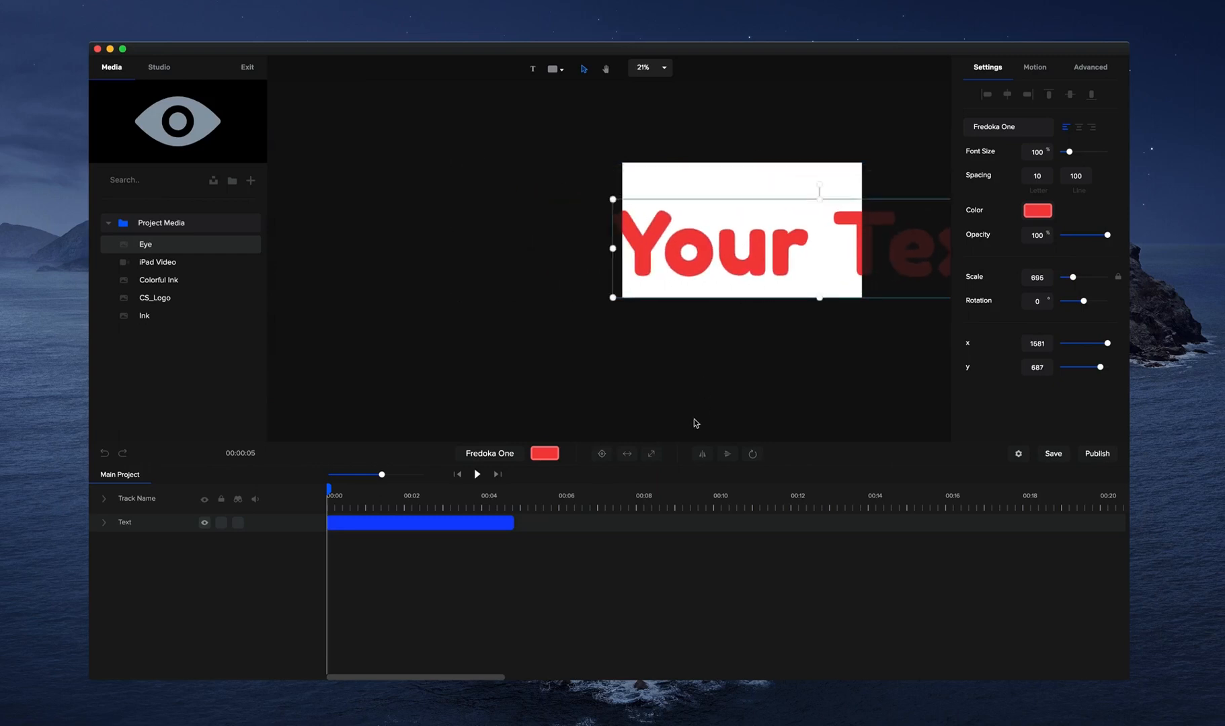
click(602, 453)
click(627, 454)
scroll(763, 261, up, 3)
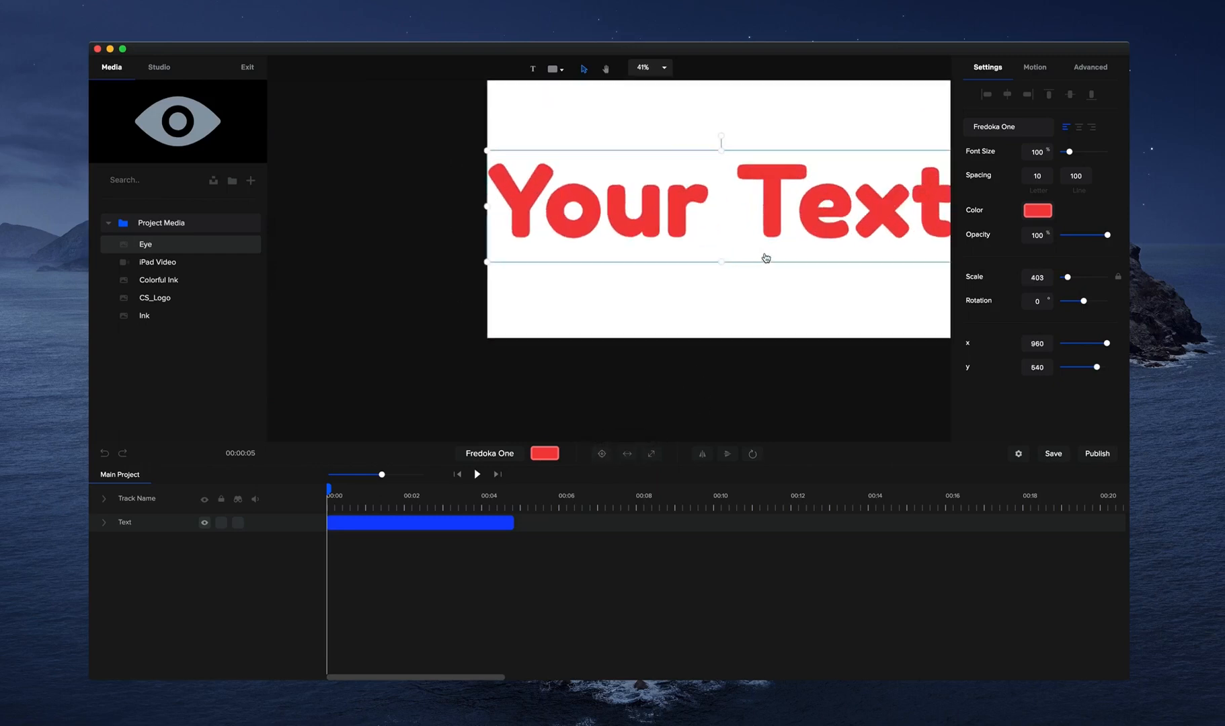
Flip the text horizontally and vertically, turning it back to its original orientation each time.
click(606, 69)
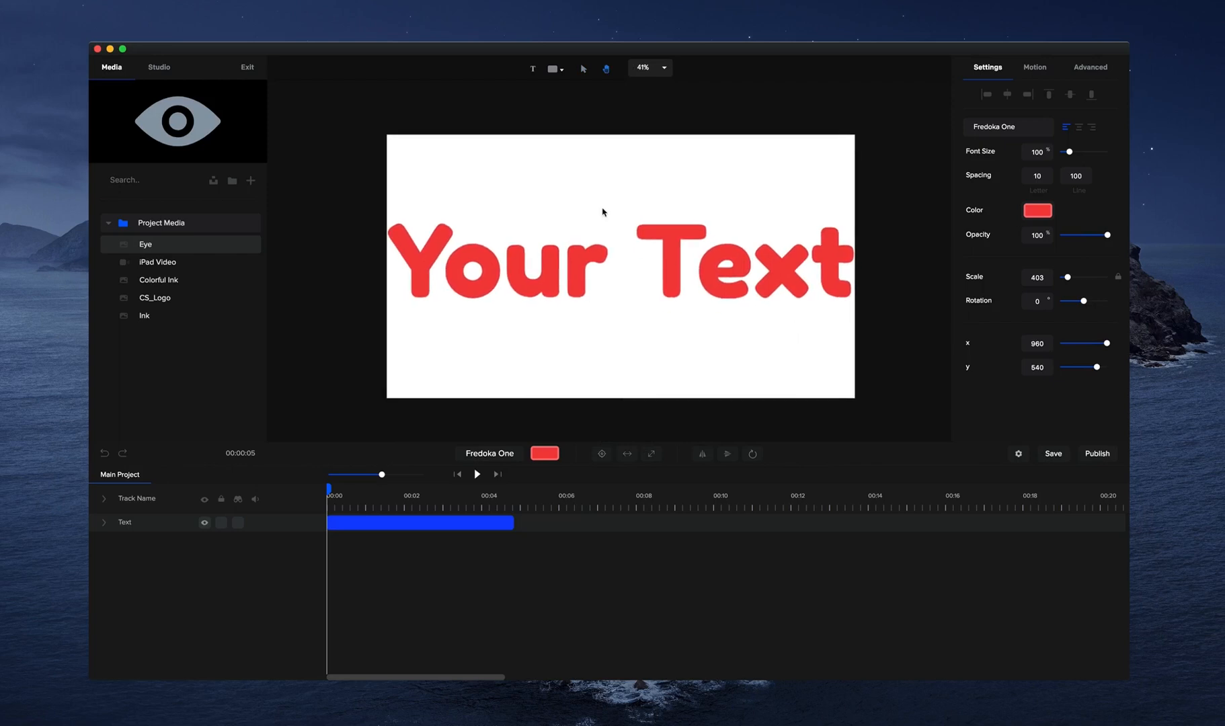
click(704, 455)
click(704, 455)
click(720, 459)
click(720, 459)
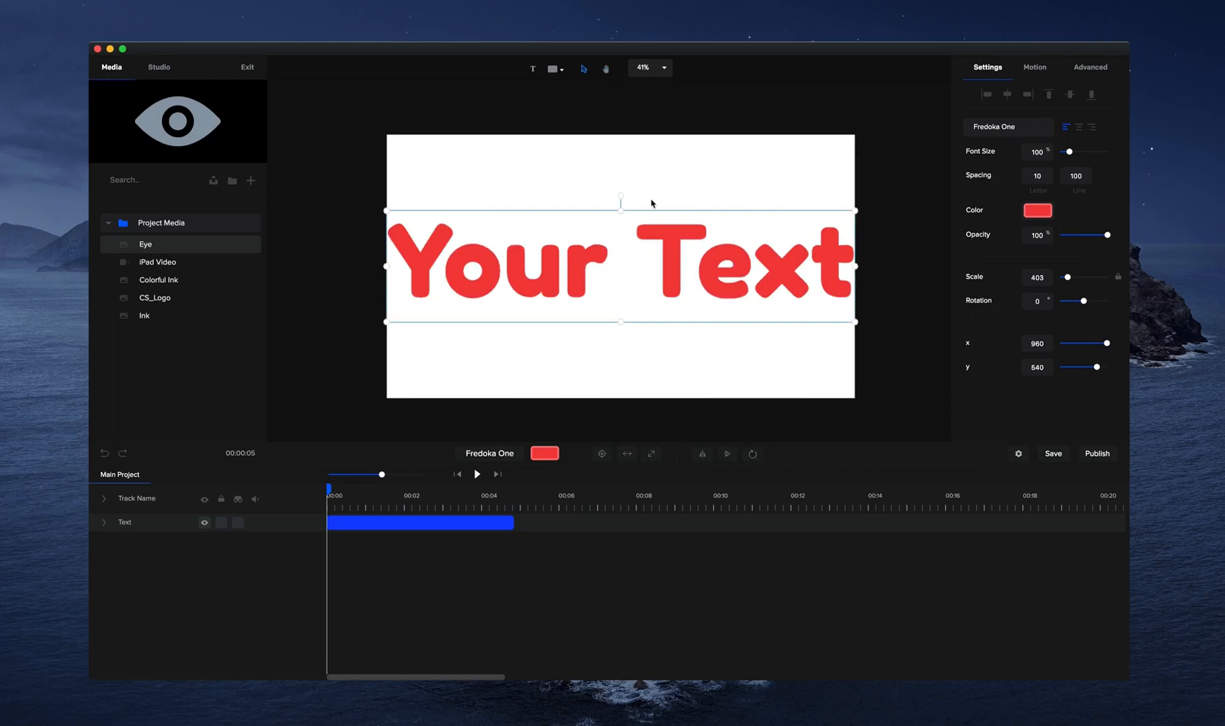
Rotate the text a full turn about its center, and again with the anchor point at the bottom-right.
drag(619, 198, 620, 256)
drag(613, 197, 619, 196)
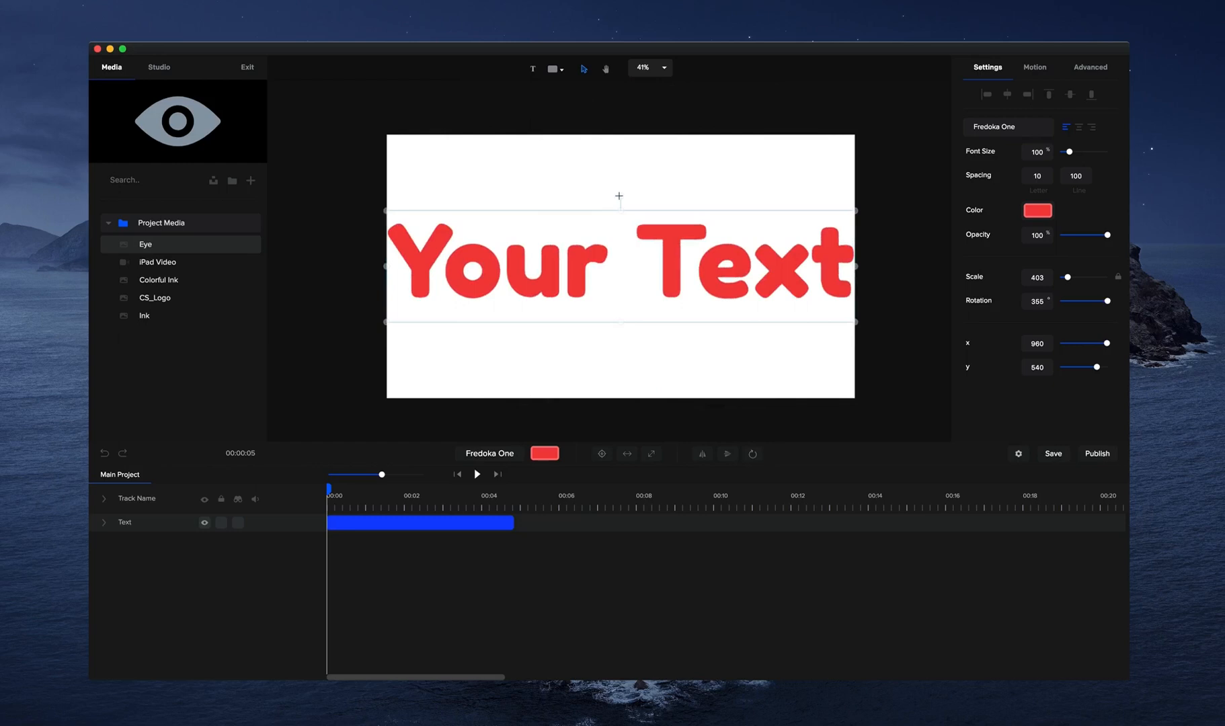
click(752, 454)
click(776, 422)
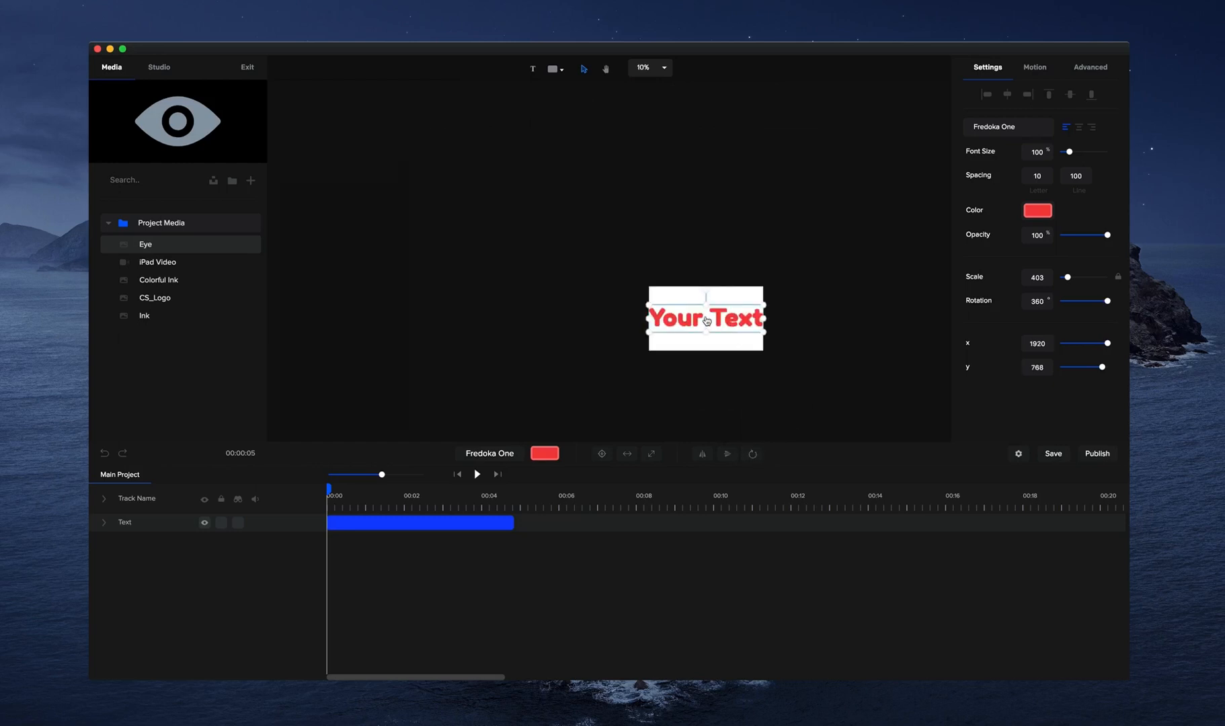
mouse_move(709, 293)
mouse_down()
mouse_move(784, 355)
mouse_move(703, 377)
mouse_move(686, 304)
mouse_move(713, 290)
mouse_up()
scroll(739, 336, up, 5)
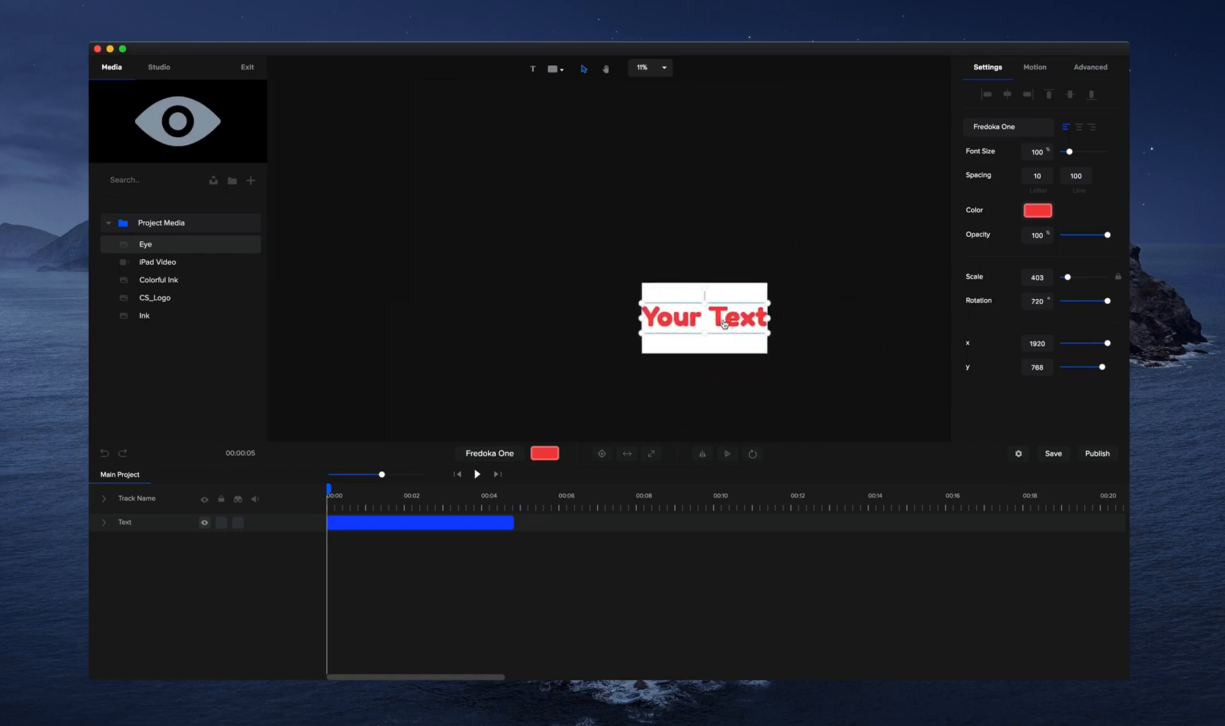
Set the text's anchor point back to its center.
scroll(739, 336, up, 2)
click(606, 70)
drag(631, 206, 611, 177)
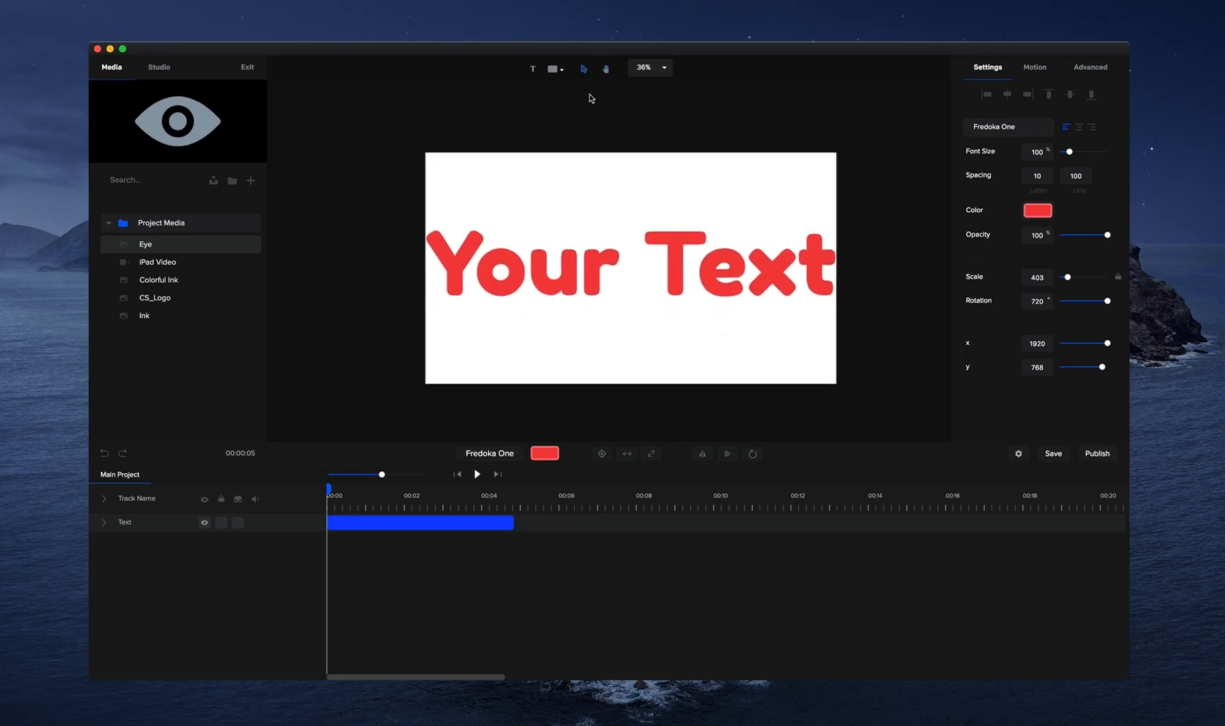
scroll(644, 185, up, 1)
click(753, 454)
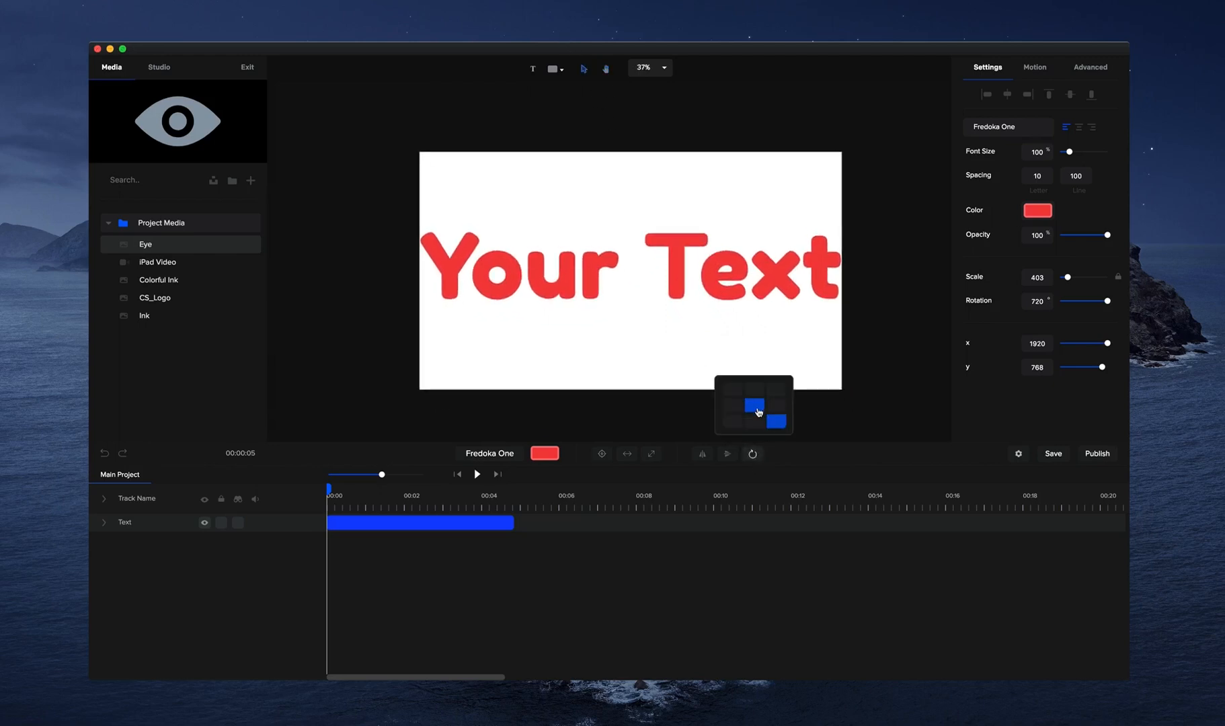
click(755, 407)
Delete the red text element from the canvas.
click(872, 337)
click(581, 276)
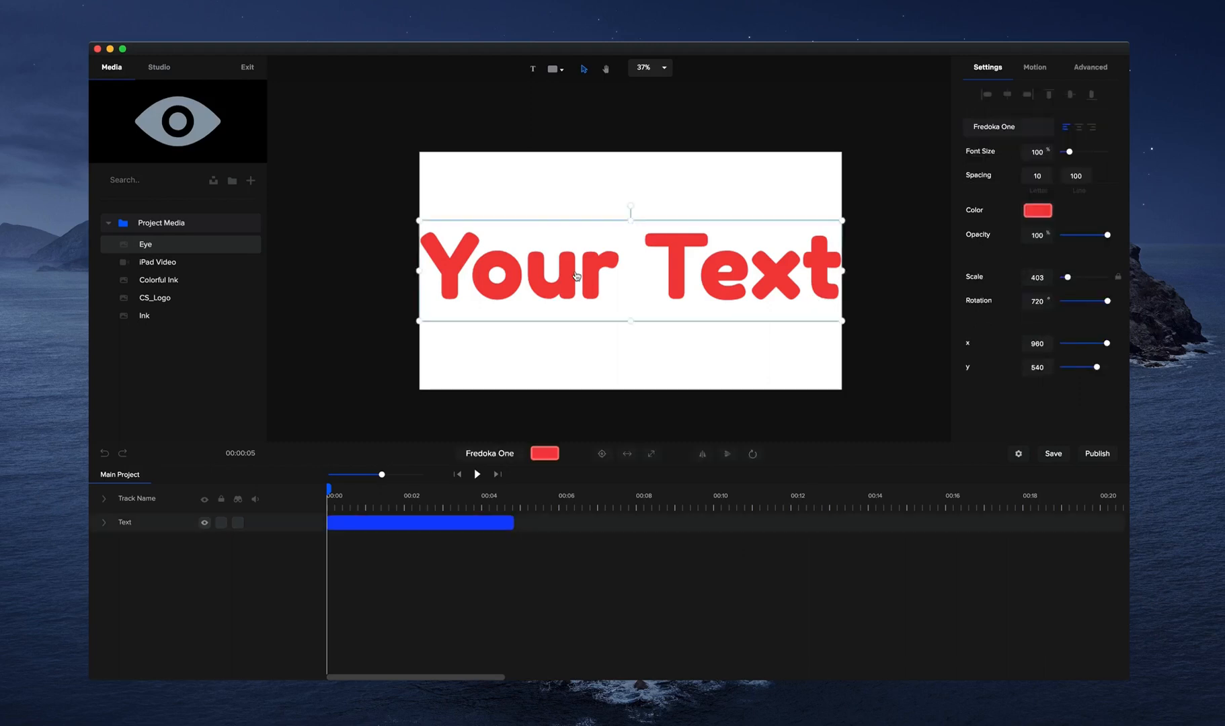
key(Delete)
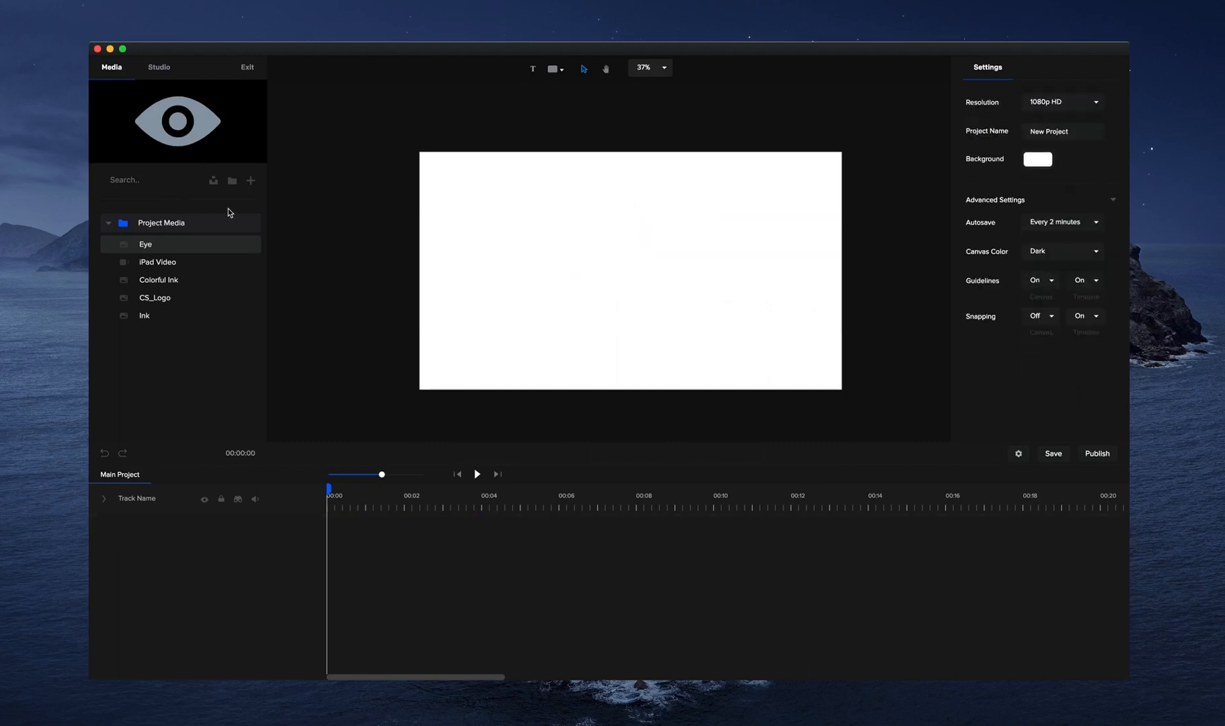
Browse the Studio library's Scenes category, including its 3D Characters scenes, and return to the library home.
click(162, 68)
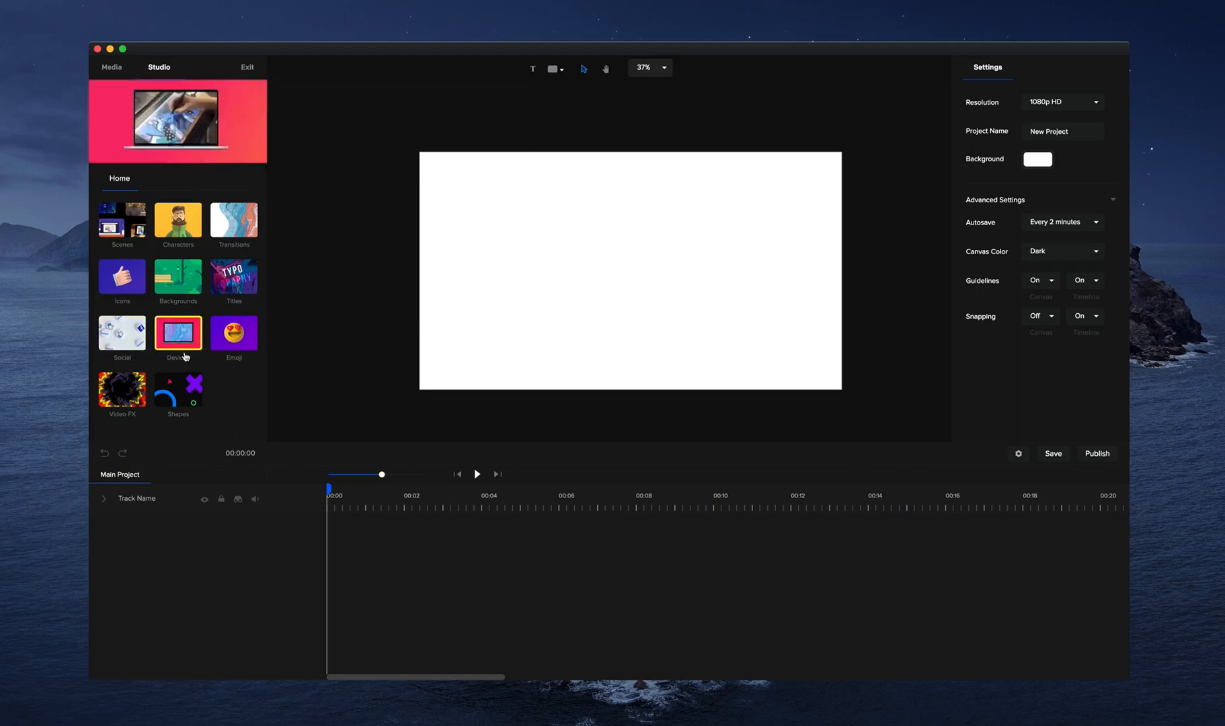
click(124, 225)
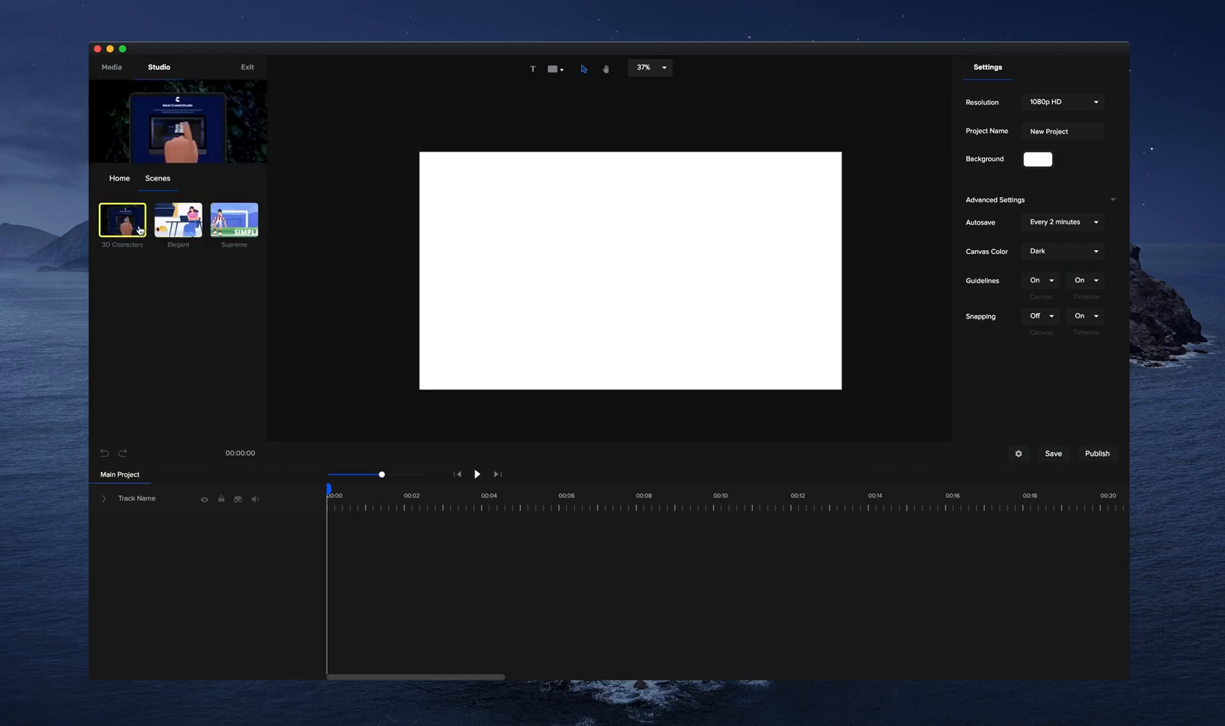
click(139, 229)
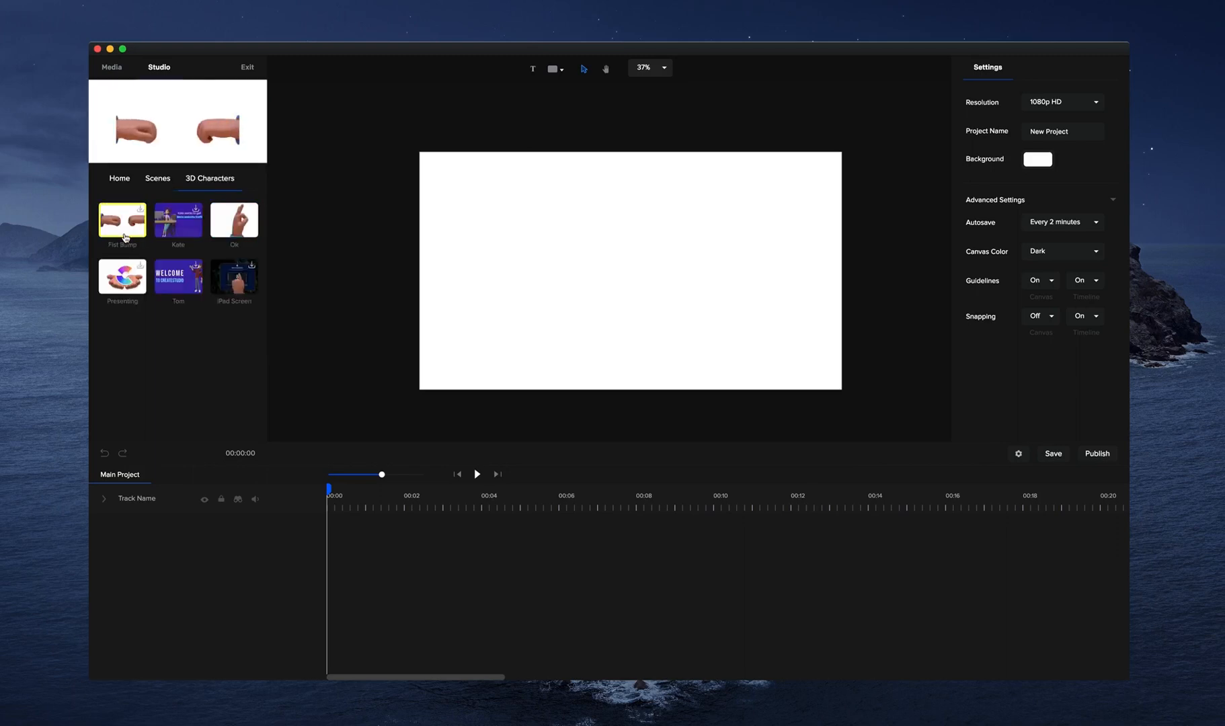
click(157, 186)
click(119, 178)
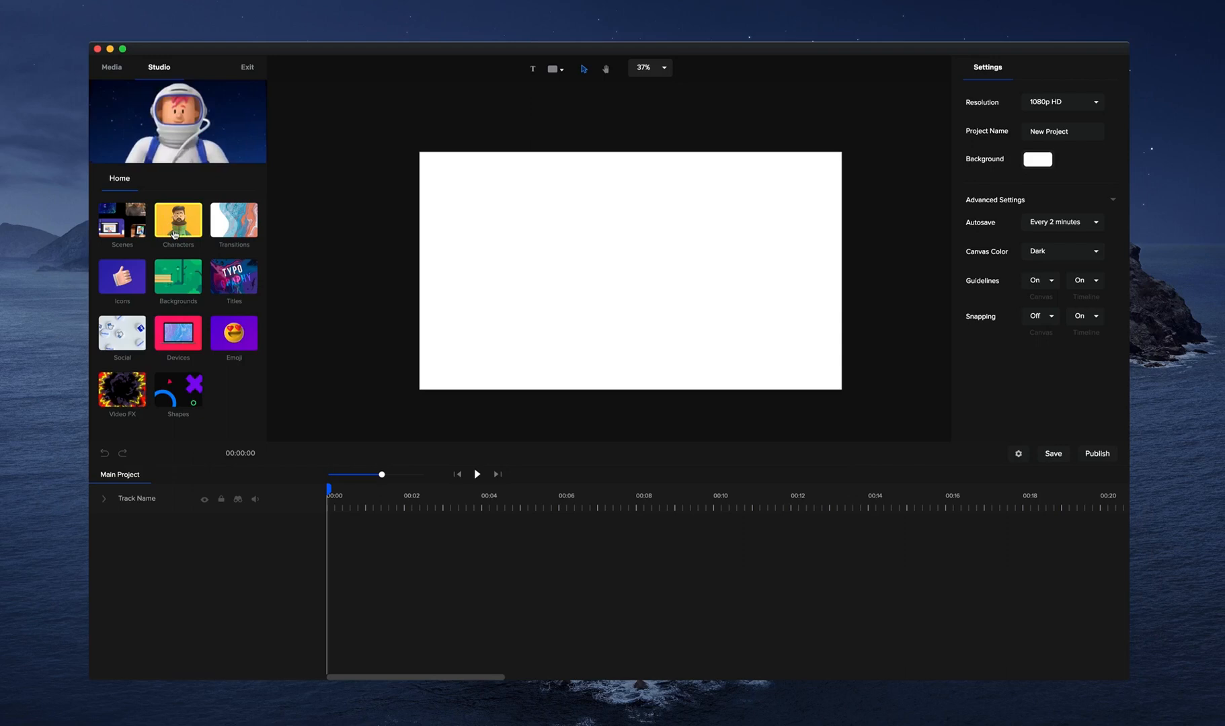
Look through the Supreme set in the library's Characters category.
click(183, 219)
click(183, 221)
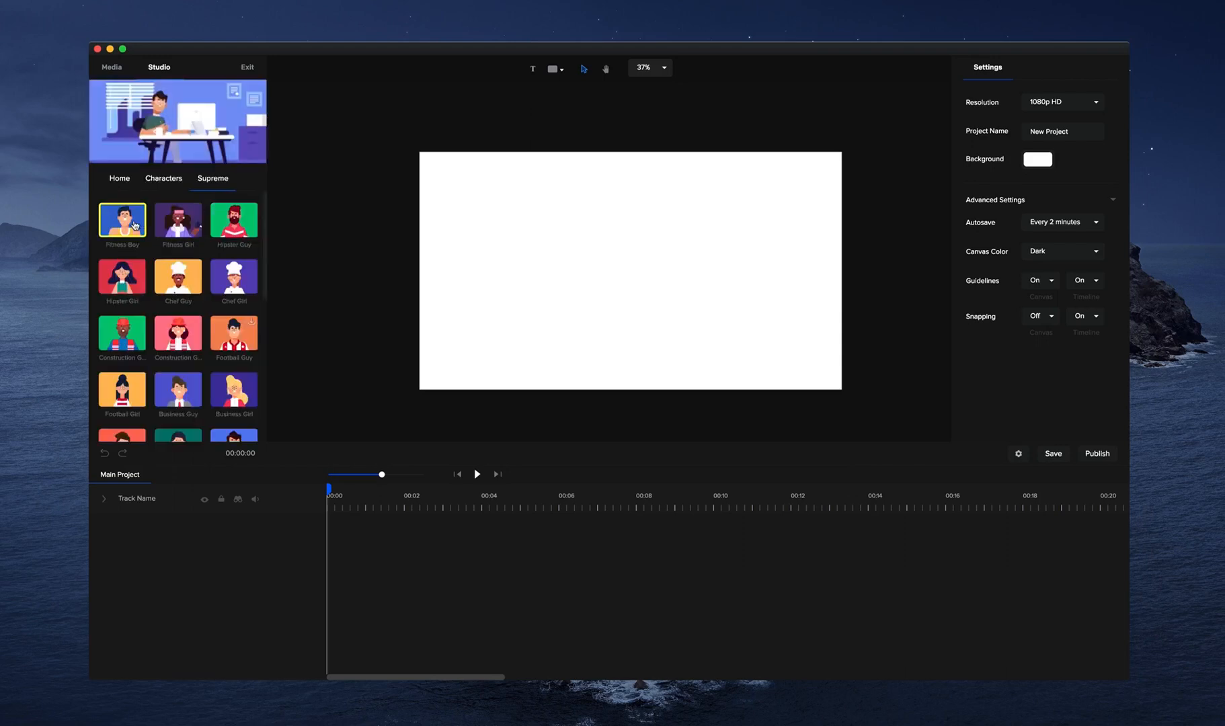
scroll(235, 248, down, 1)
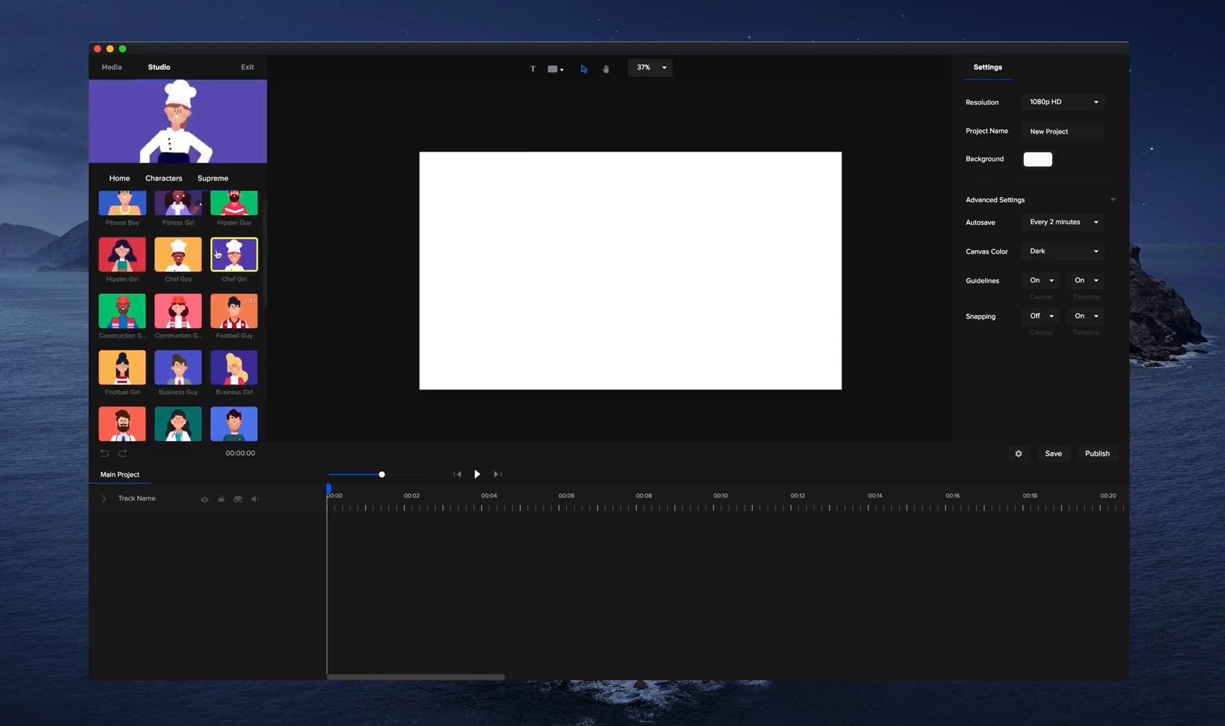
scroll(191, 294, down, 1)
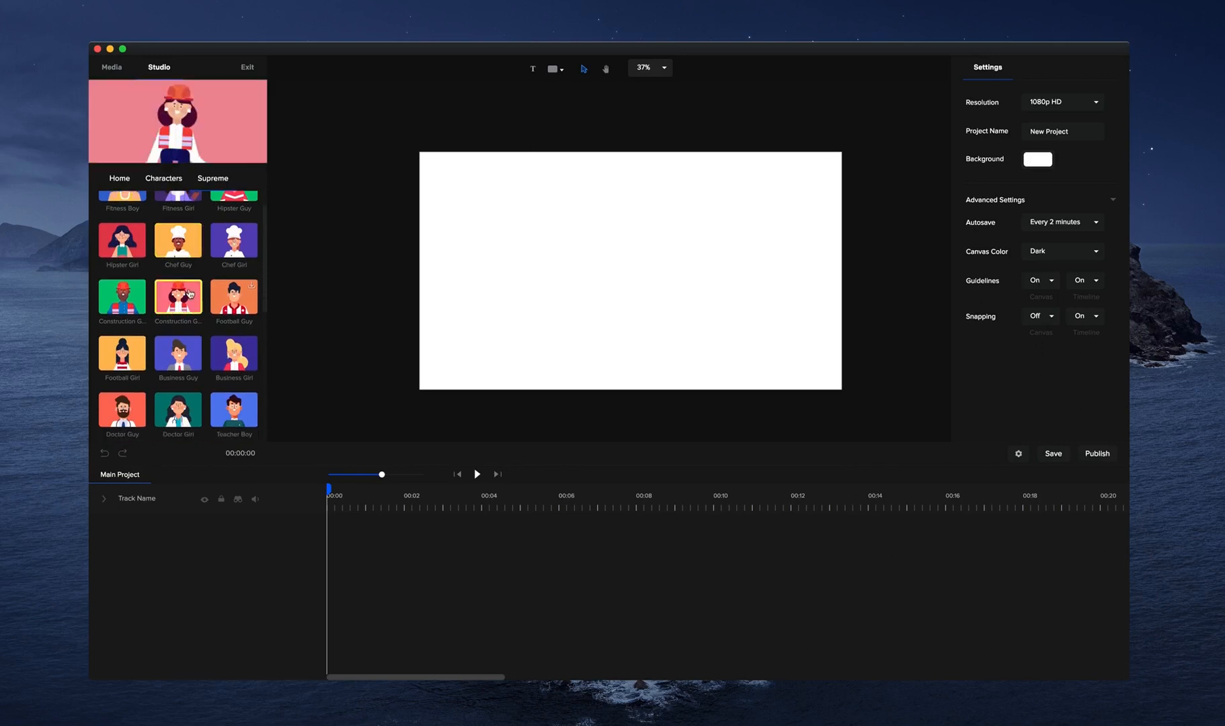
scroll(189, 293, down, 1)
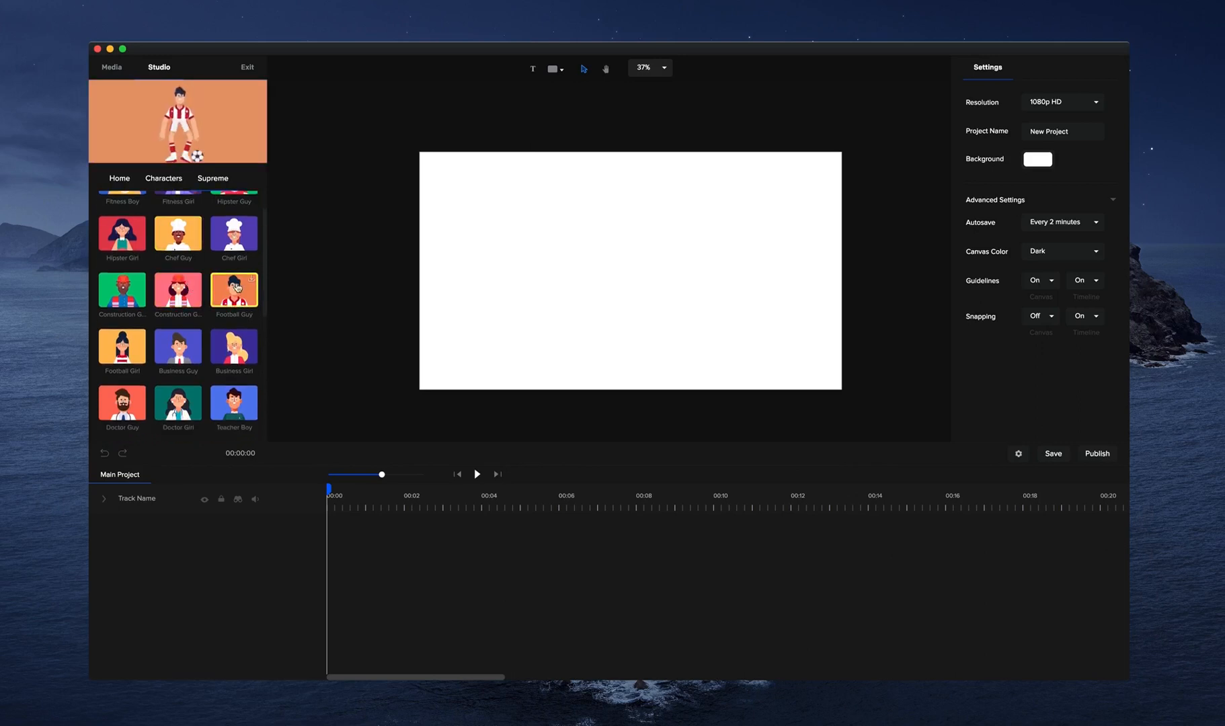
scroll(178, 295, down, 5)
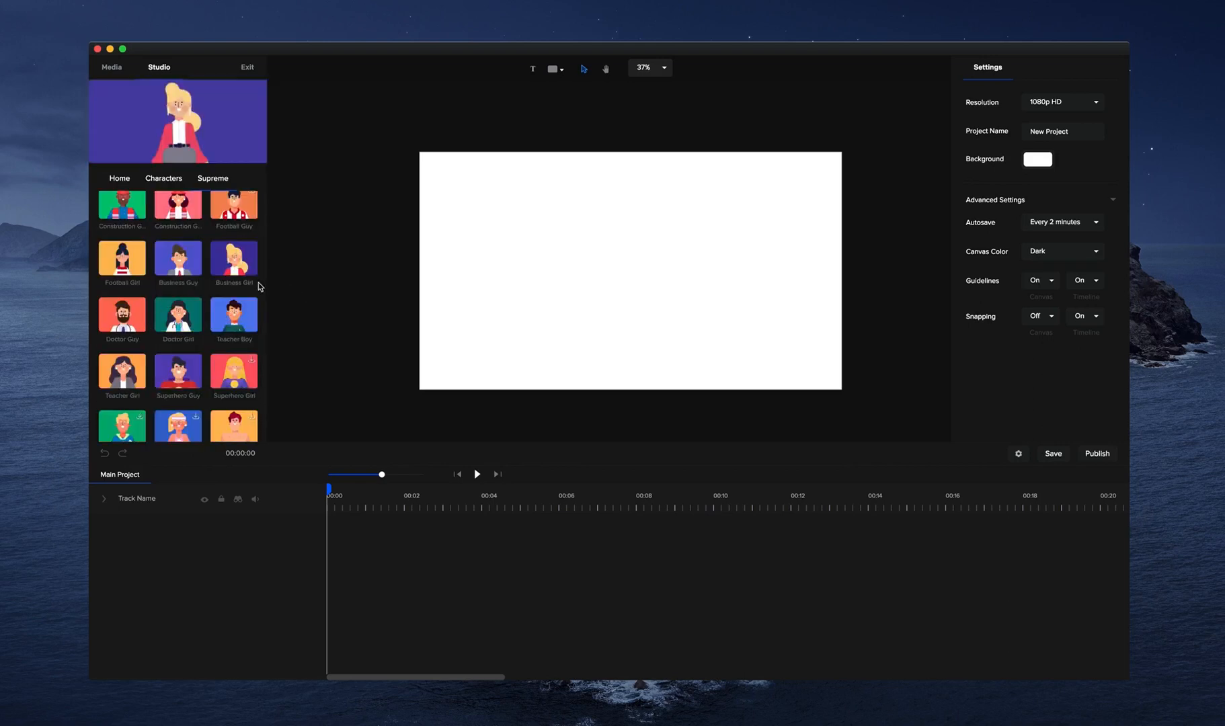
scroll(202, 288, down, 6)
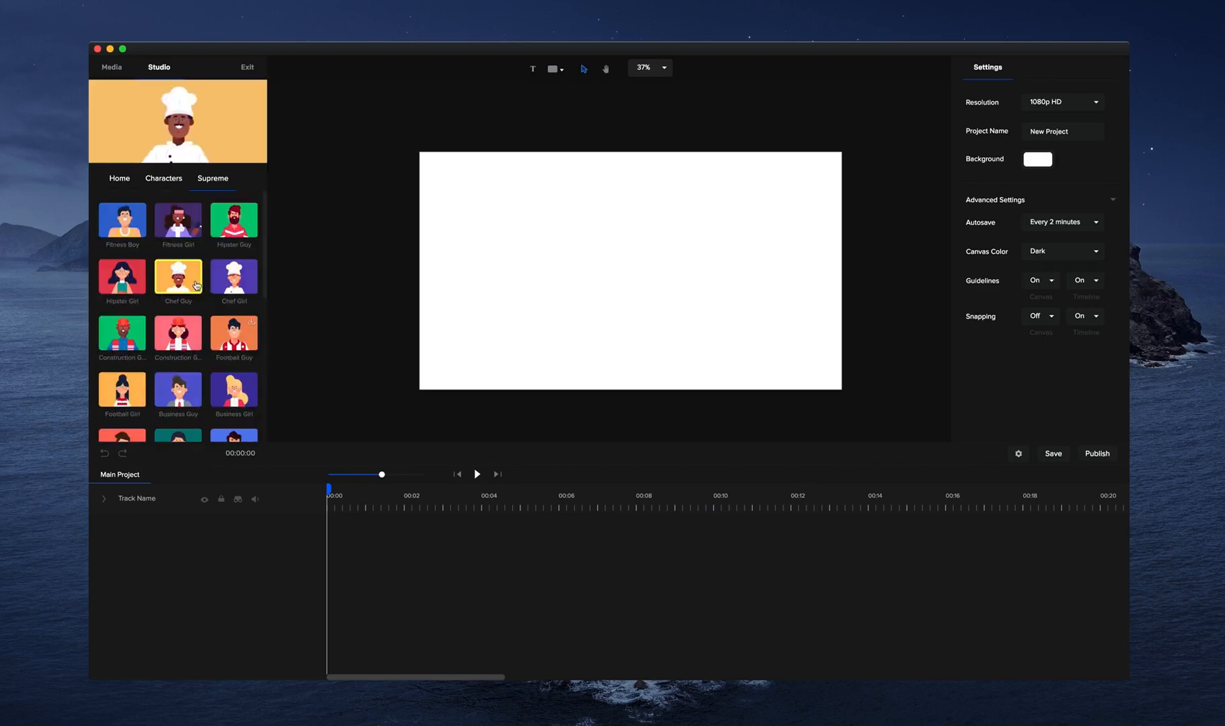
Add the 3D character Tom to the middle of the canvas at a scale of about 91.
click(164, 178)
click(194, 221)
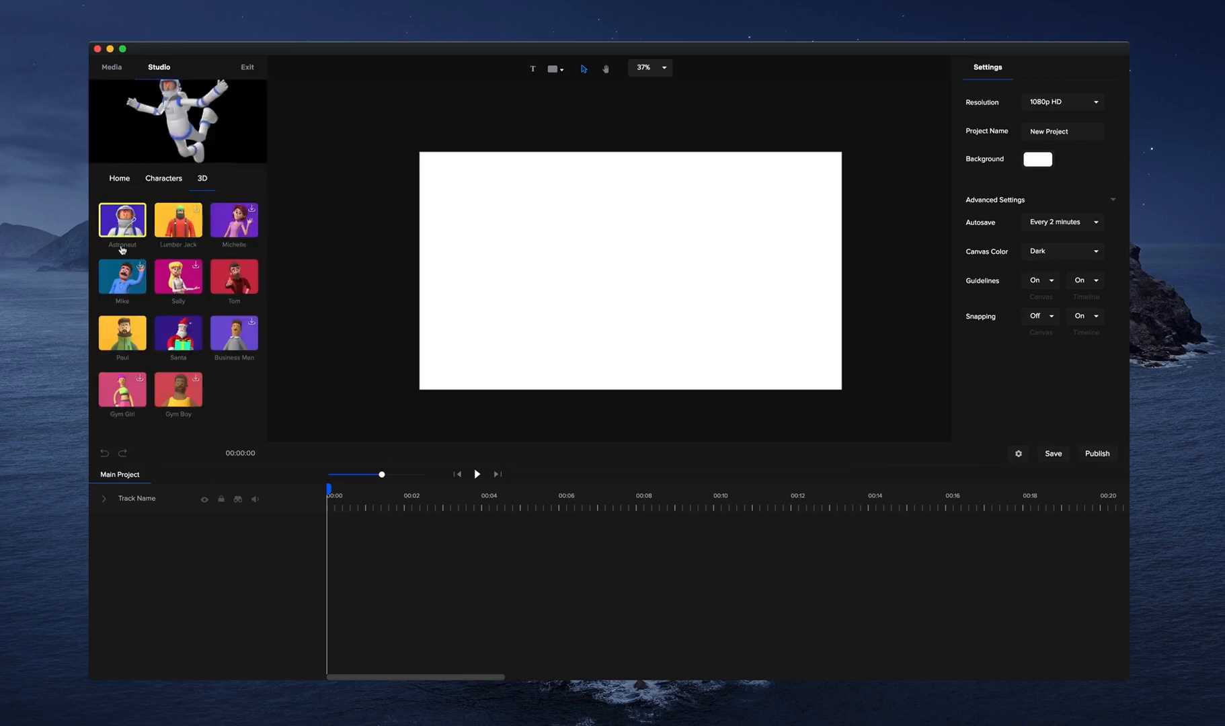
drag(227, 281, 467, 284)
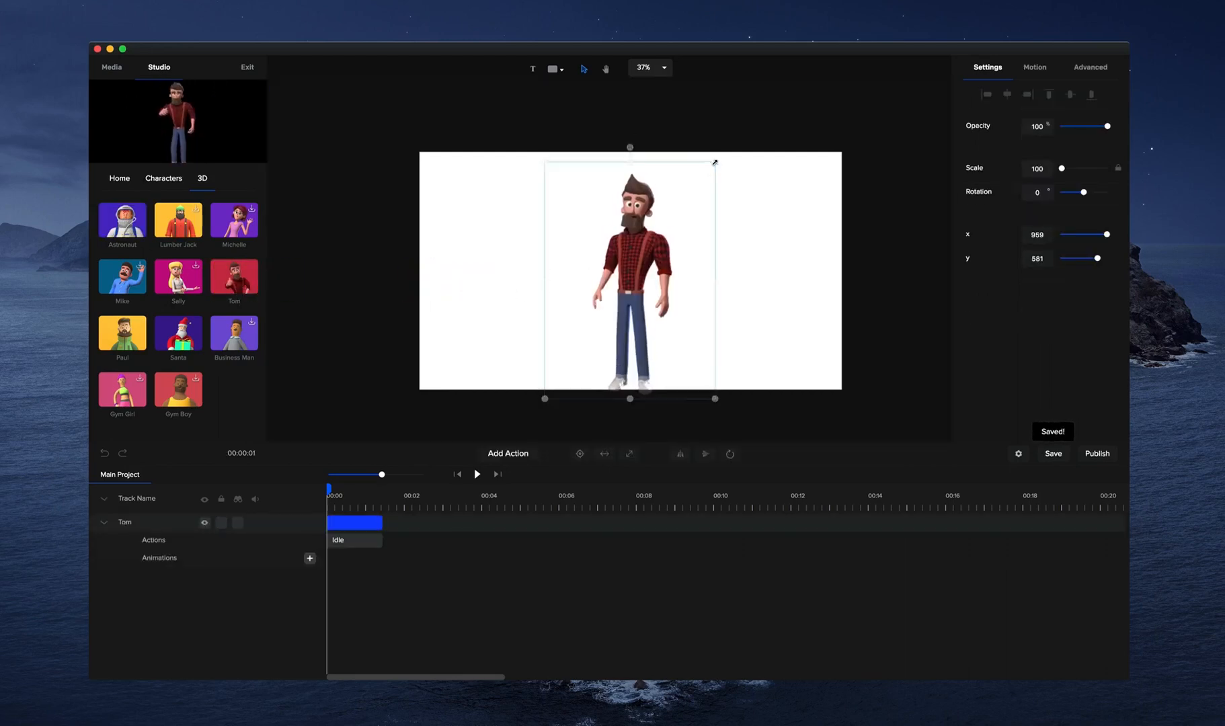
Set the project background to a purple of about #5017C1.
click(790, 260)
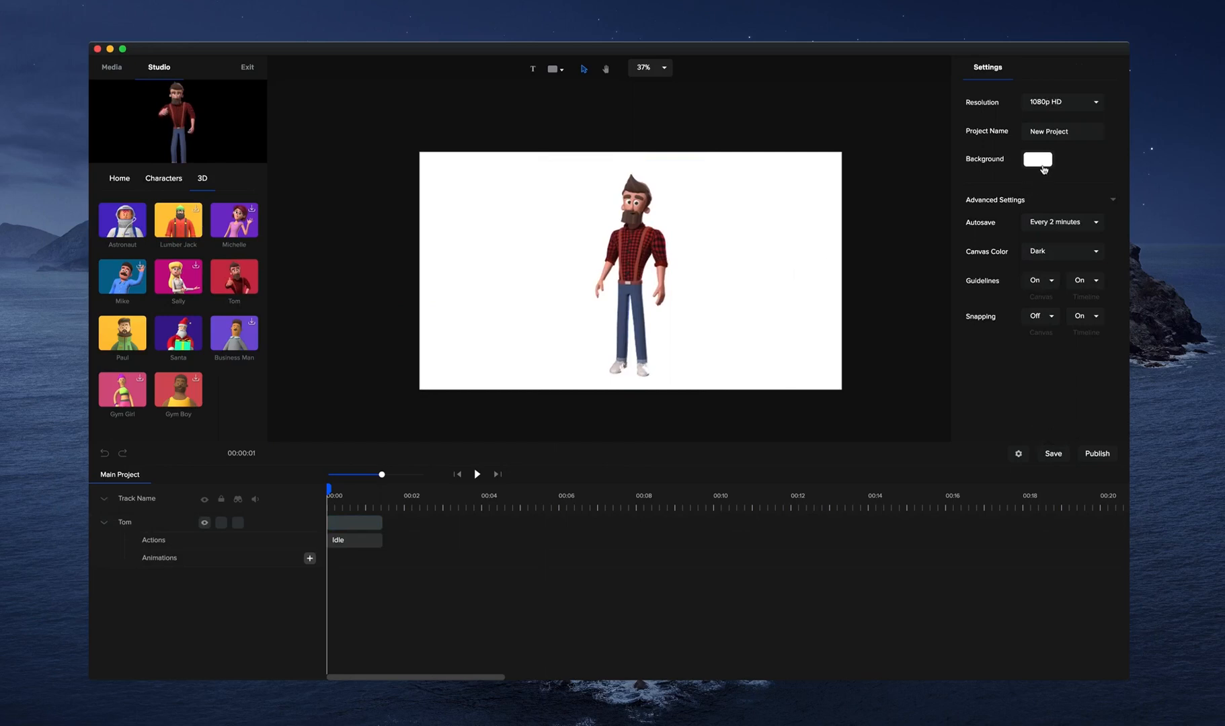
click(1040, 160)
click(1071, 186)
click(1094, 123)
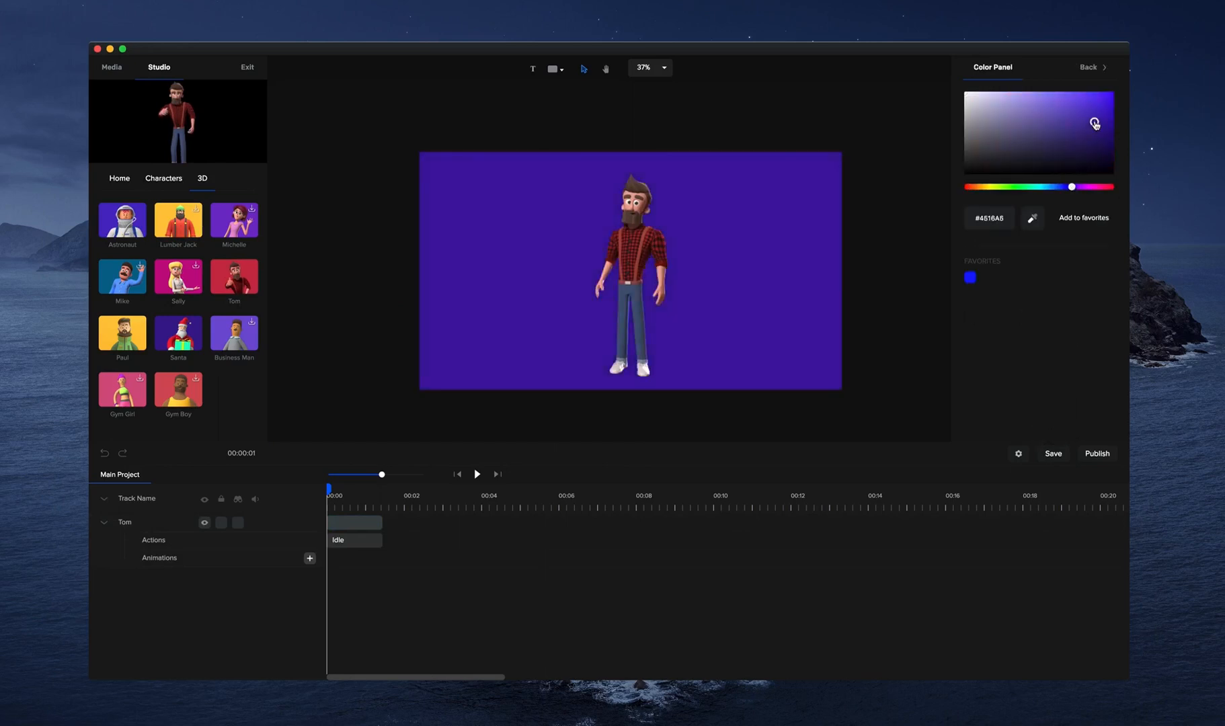
Add a white circle stretched into a wide ellipse across the lower canvas, centered at about x 963, y 956.
scroll(693, 233, up, 2)
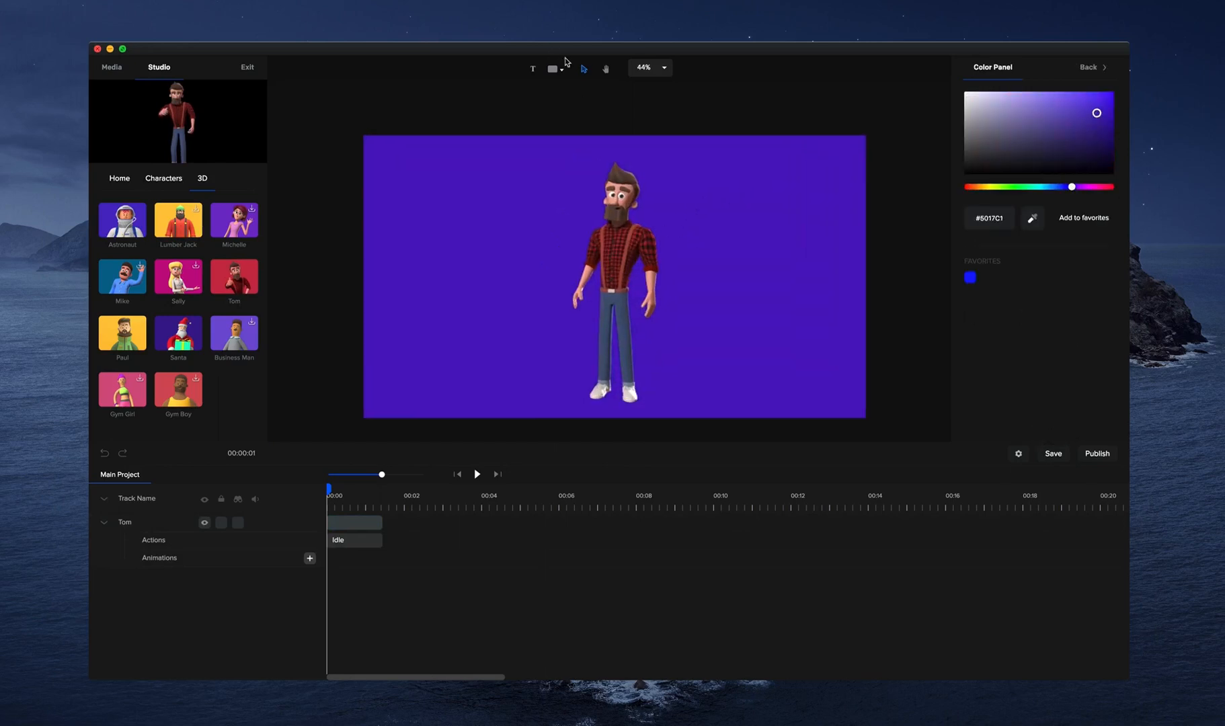
click(583, 70)
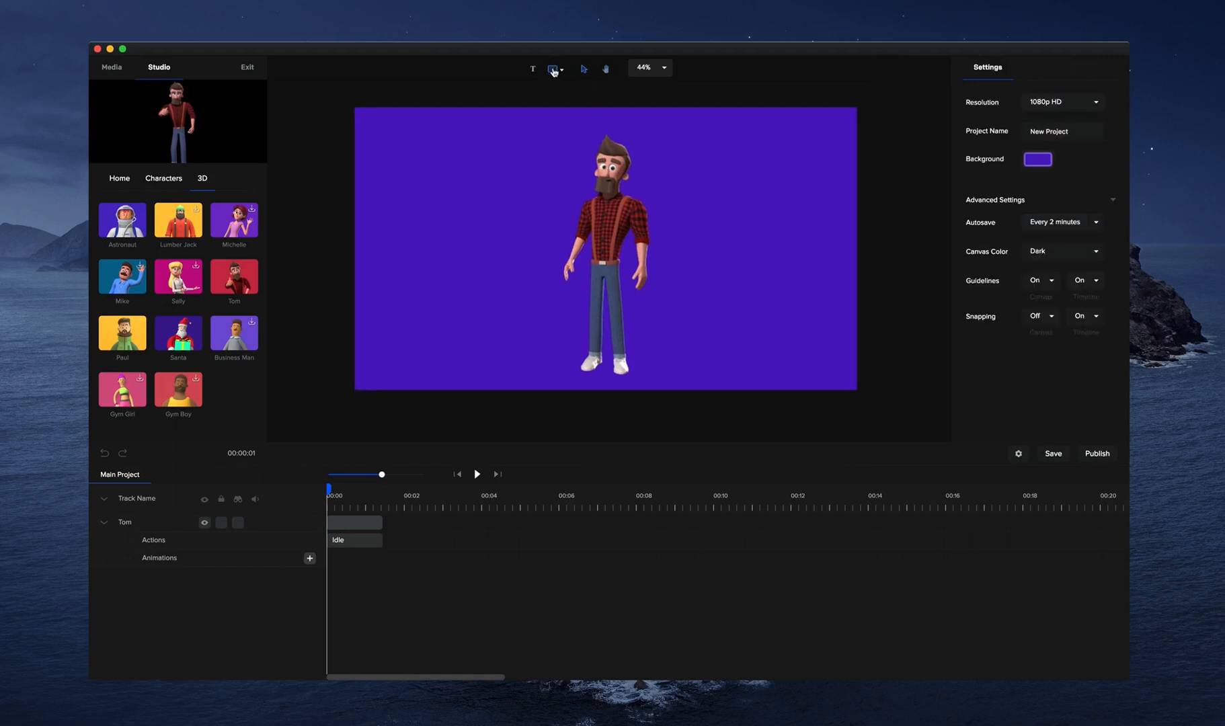
click(554, 70)
click(563, 134)
drag(634, 267, 818, 296)
drag(719, 309, 651, 385)
drag(748, 356, 914, 356)
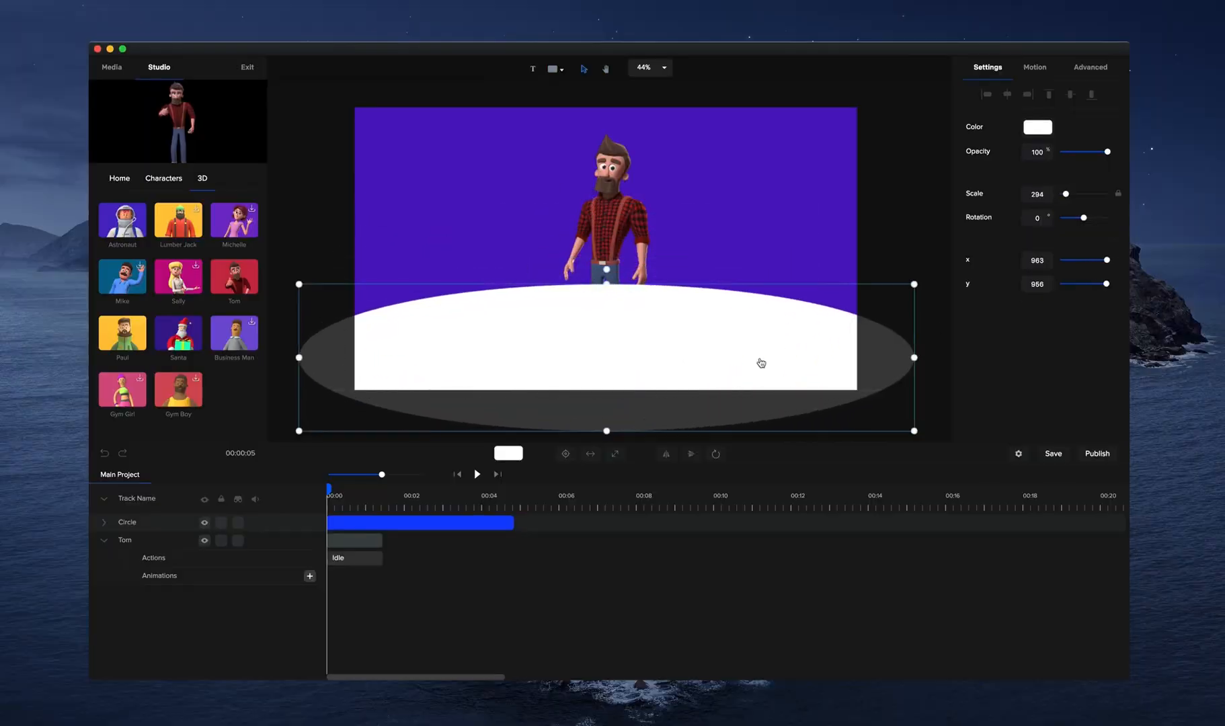
Move the circle's track below Tom's and lower the circle's opacity to about 6%.
drag(168, 524, 172, 577)
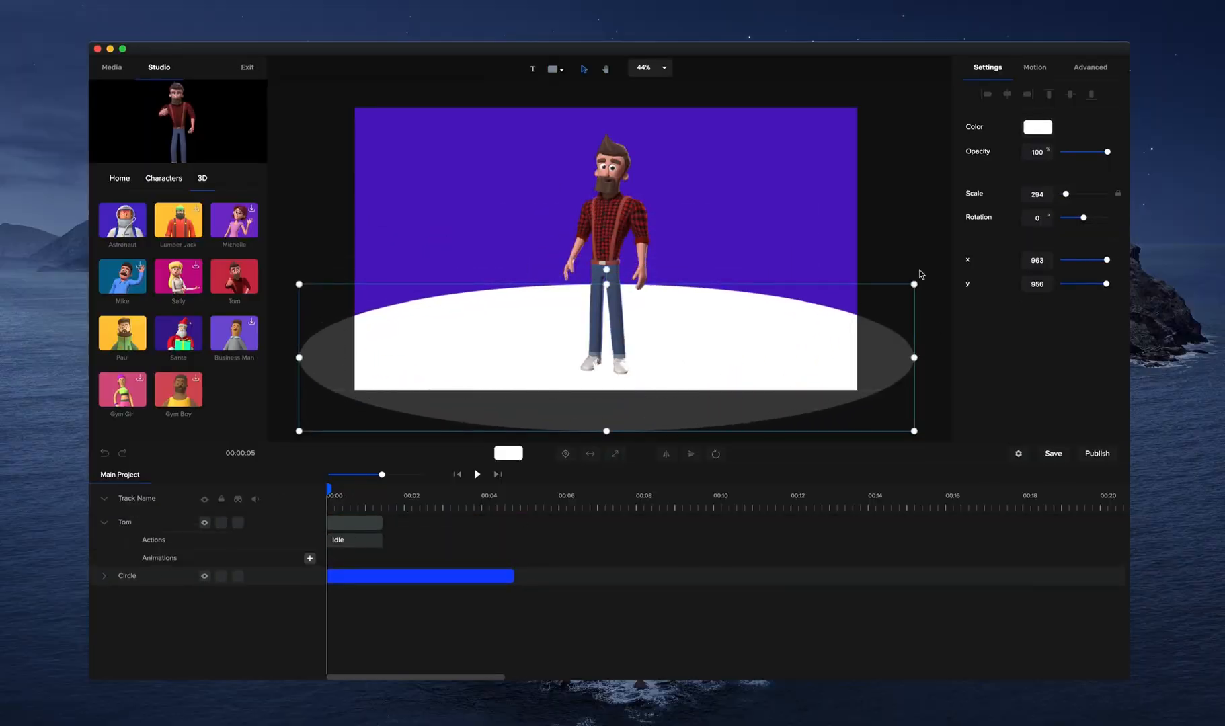
drag(1108, 152, 1062, 150)
click(911, 228)
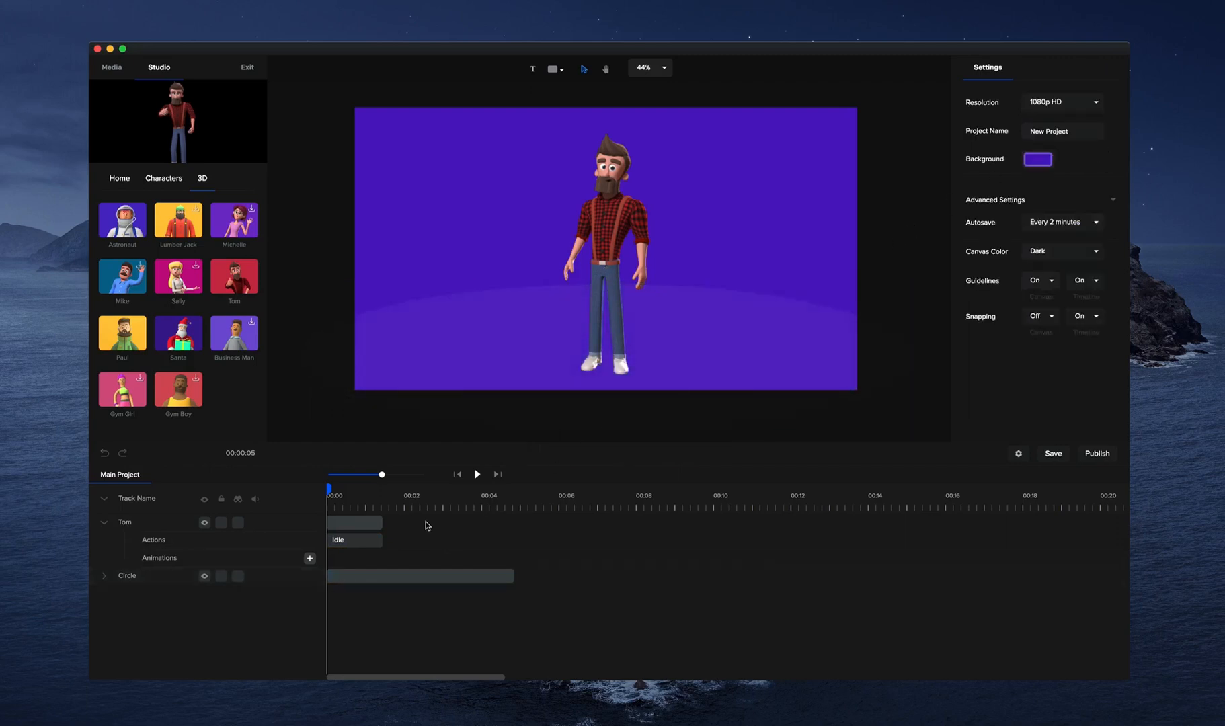
Change Tom's Idle action to Waving.
click(360, 530)
click(553, 455)
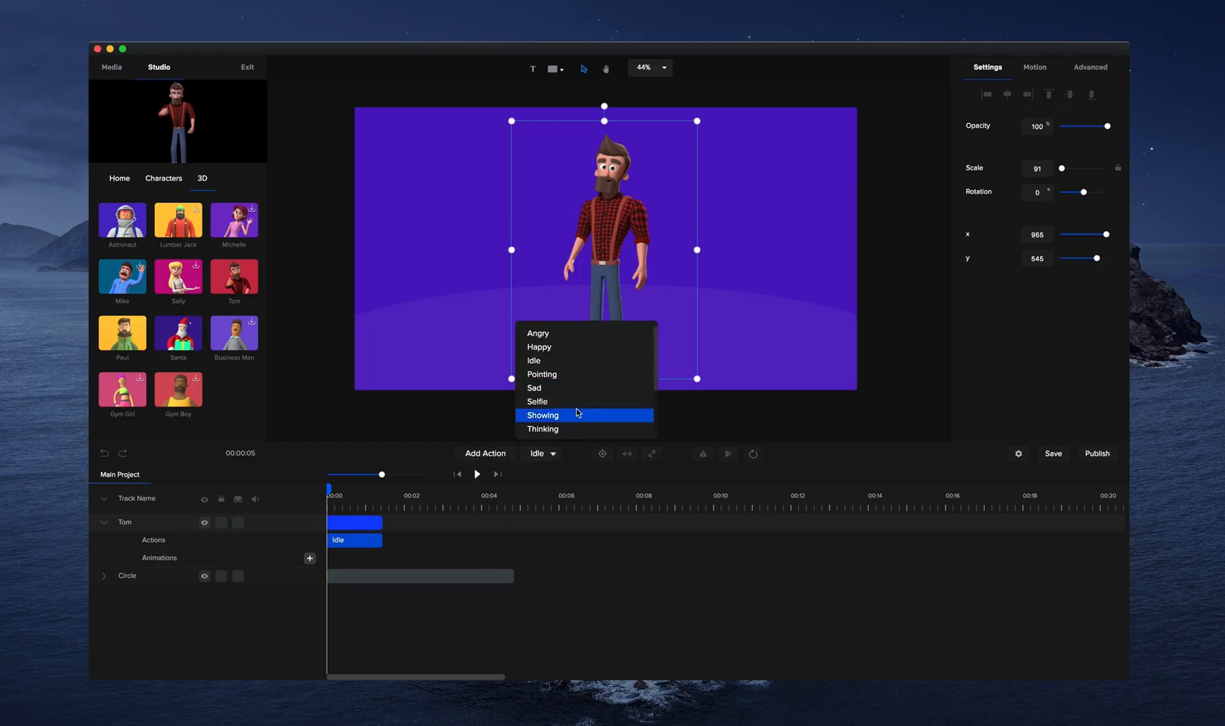
scroll(582, 351, down, 1)
scroll(583, 354, down, 4)
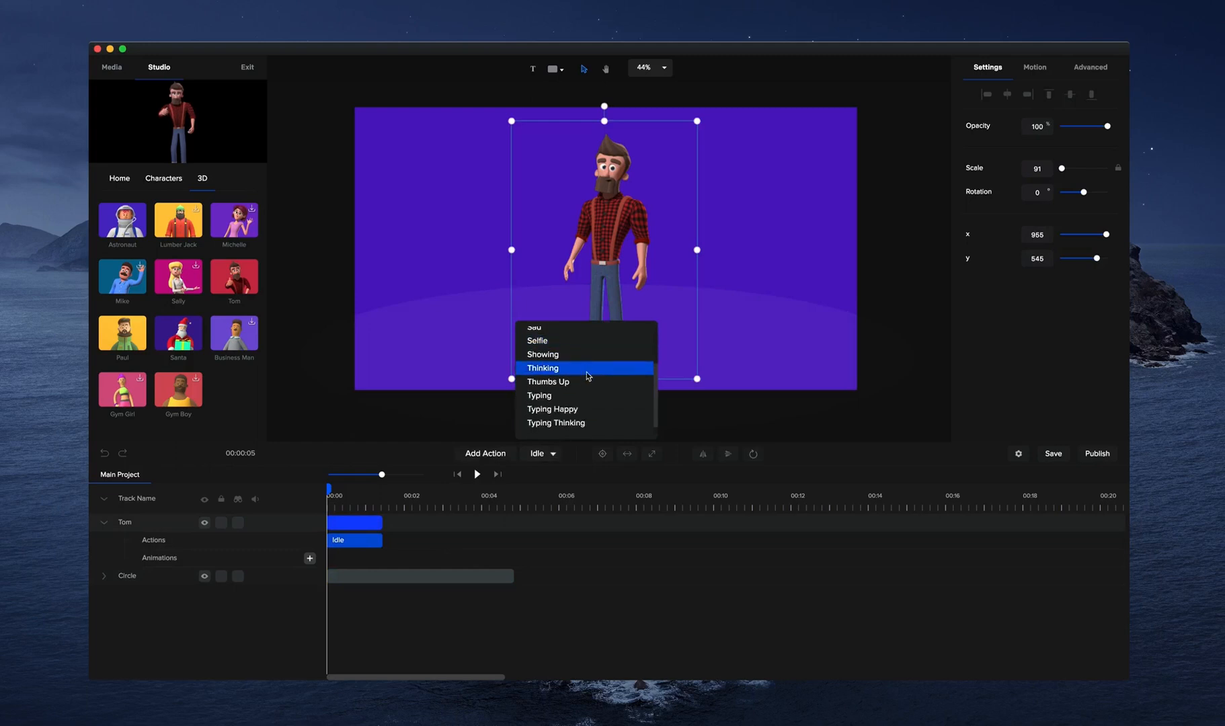
click(574, 425)
Add a Happy action after Tom's Waving action and extend the circle clip to end together with Tom's clip.
click(493, 457)
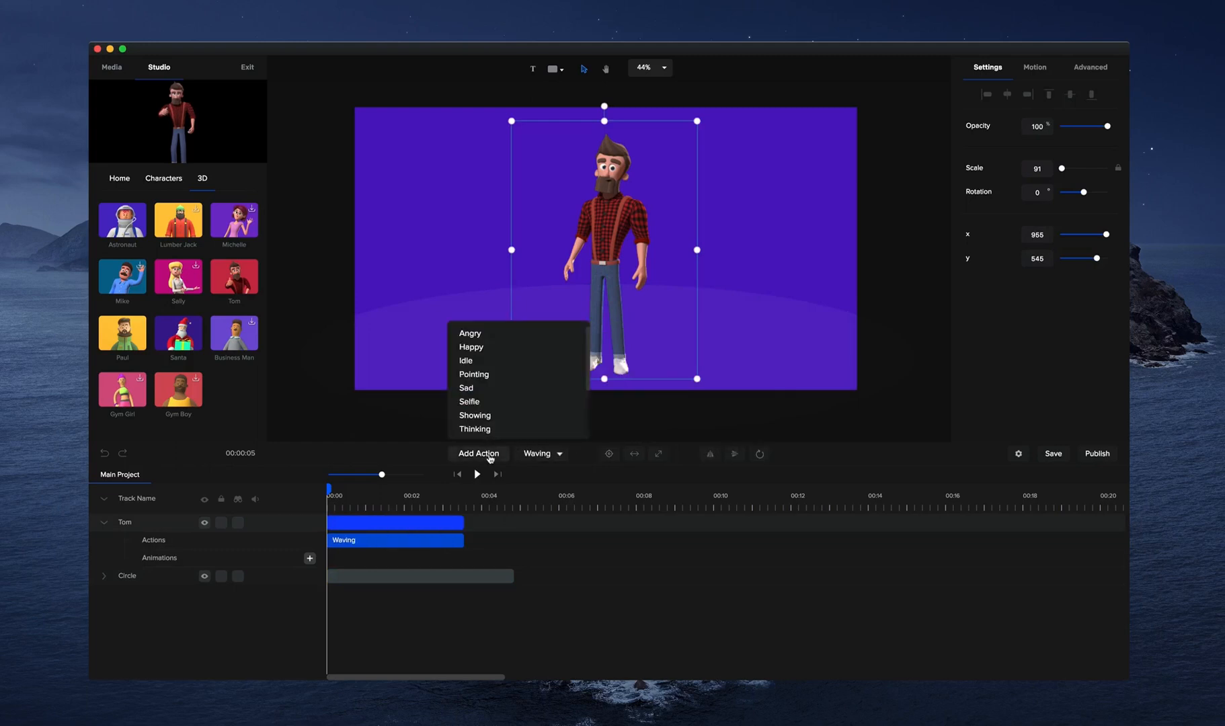
click(509, 347)
drag(515, 575, 576, 571)
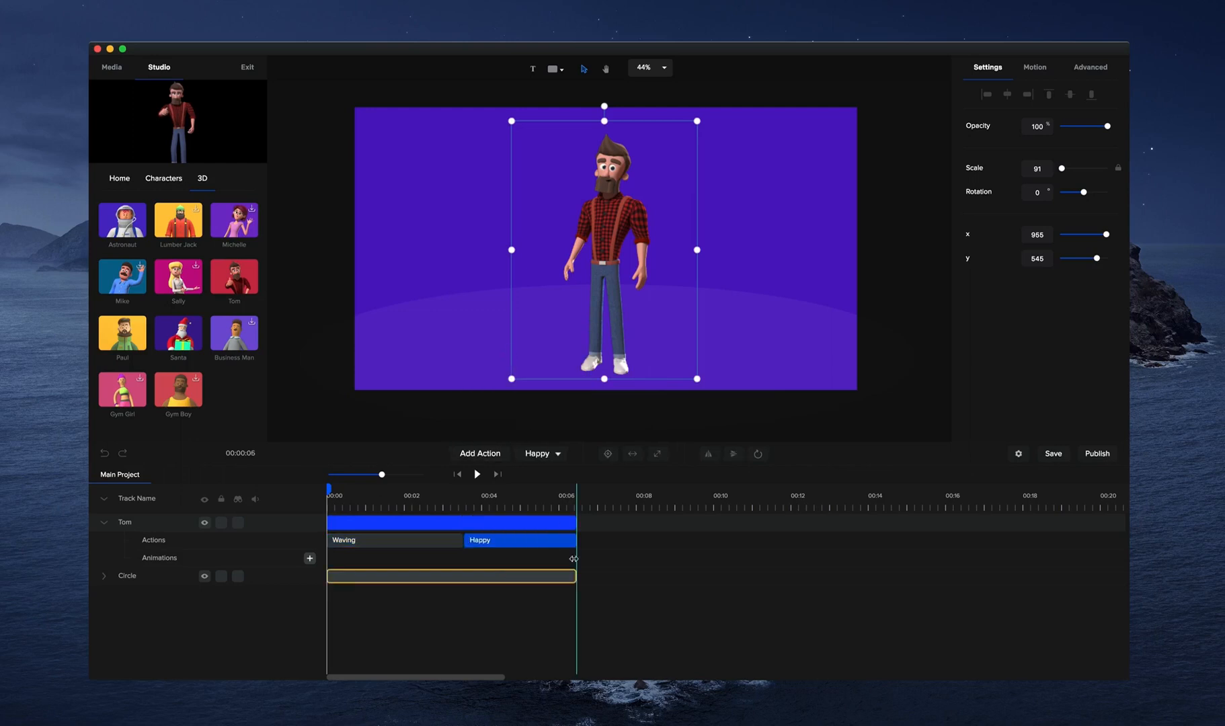
Play the animation to about 5 seconds and move Tom to the right side of the canvas.
click(477, 474)
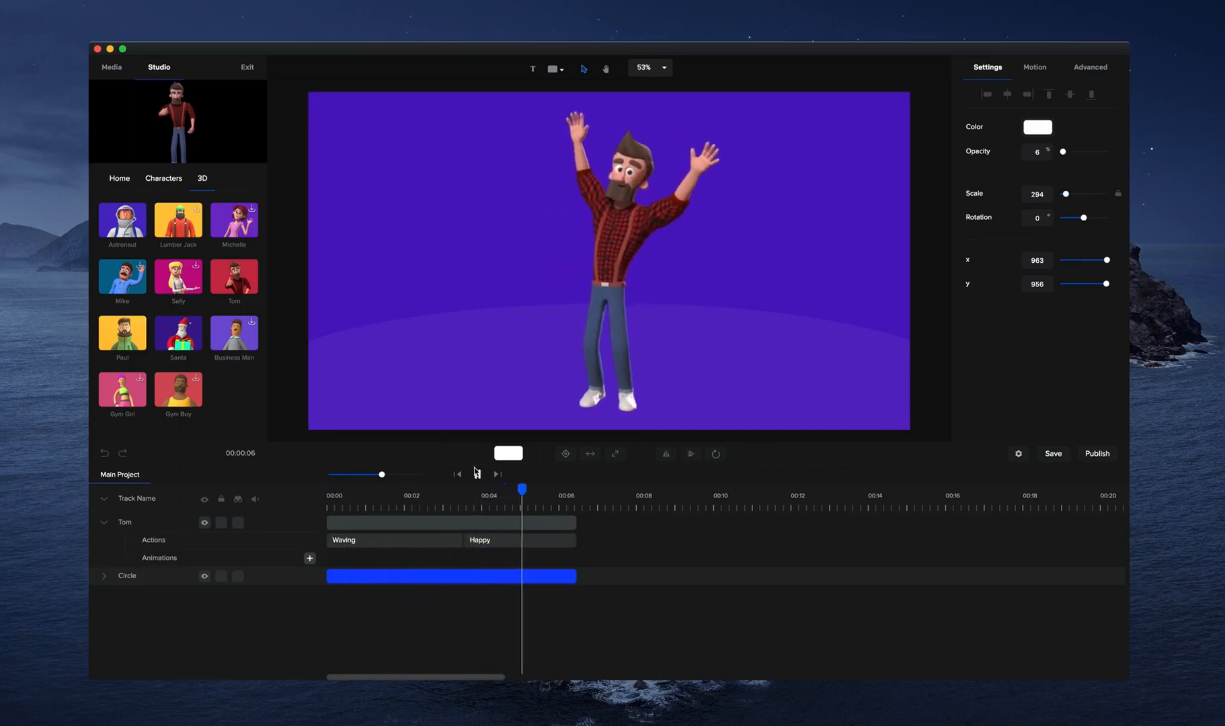
click(478, 474)
click(617, 242)
drag(618, 244, 739, 235)
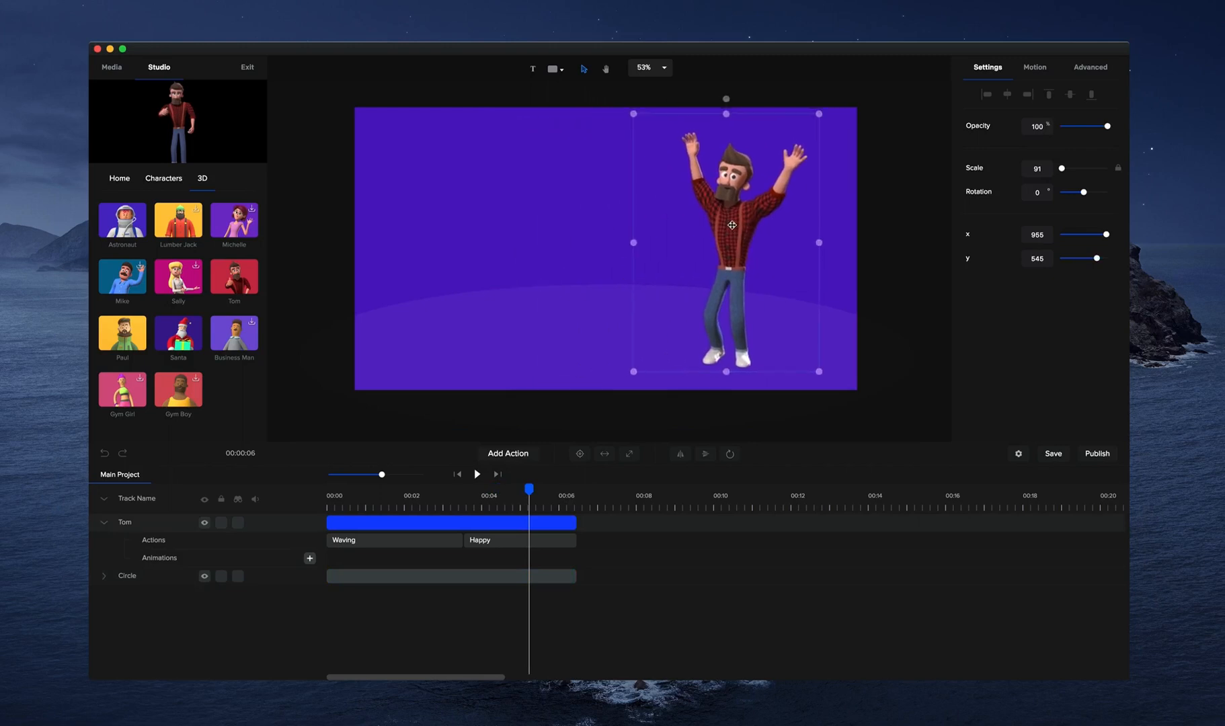
Add a text element, move it to the canvas's upper left and change its text to "WELCOME TO".
click(534, 69)
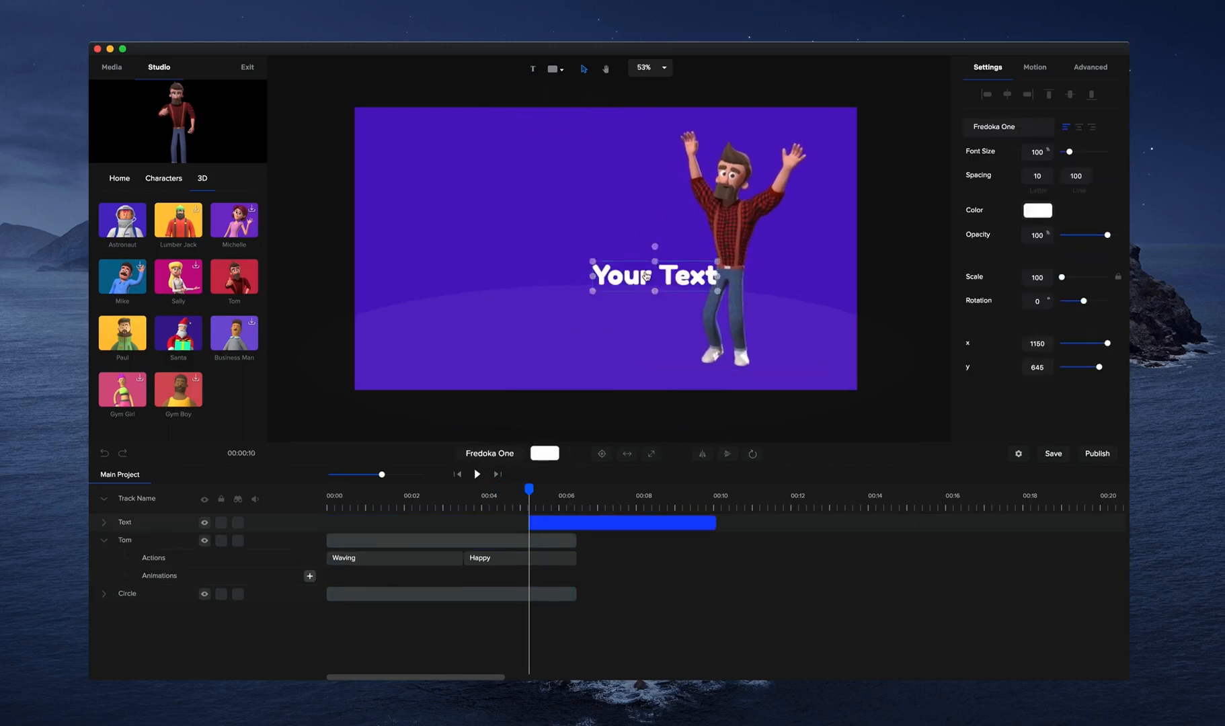
drag(648, 270, 501, 195)
triple_click(501, 196)
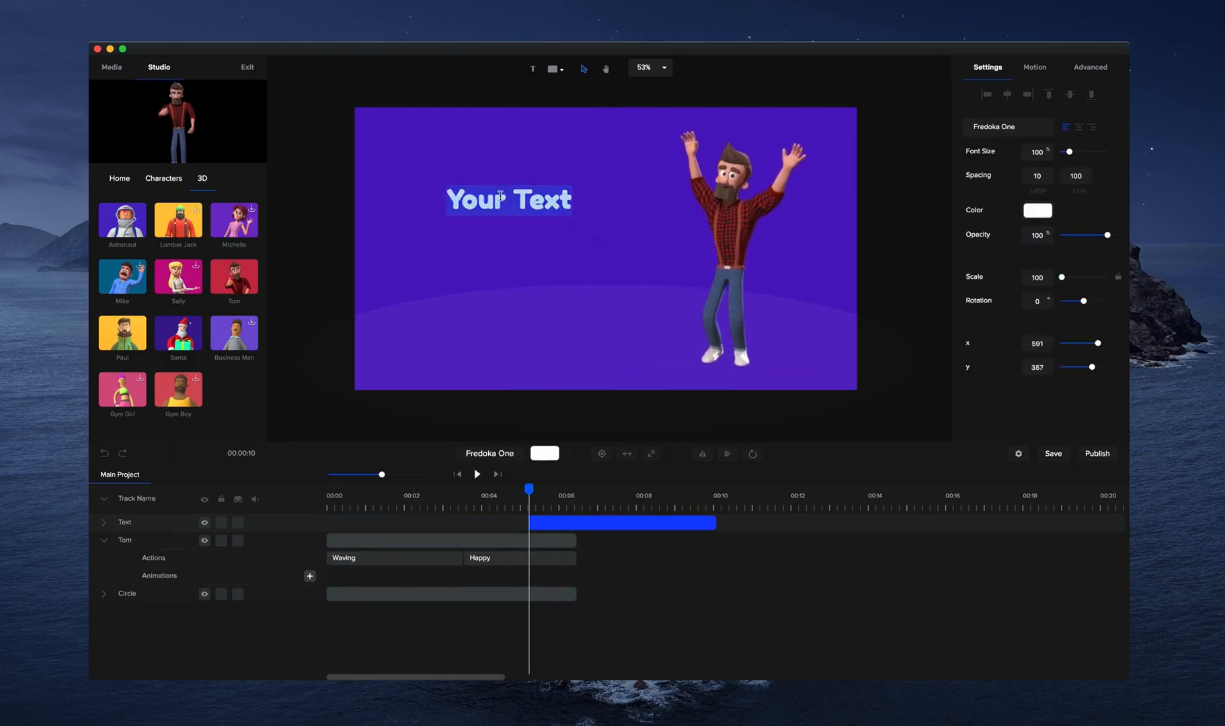
text(WELCOME TO)
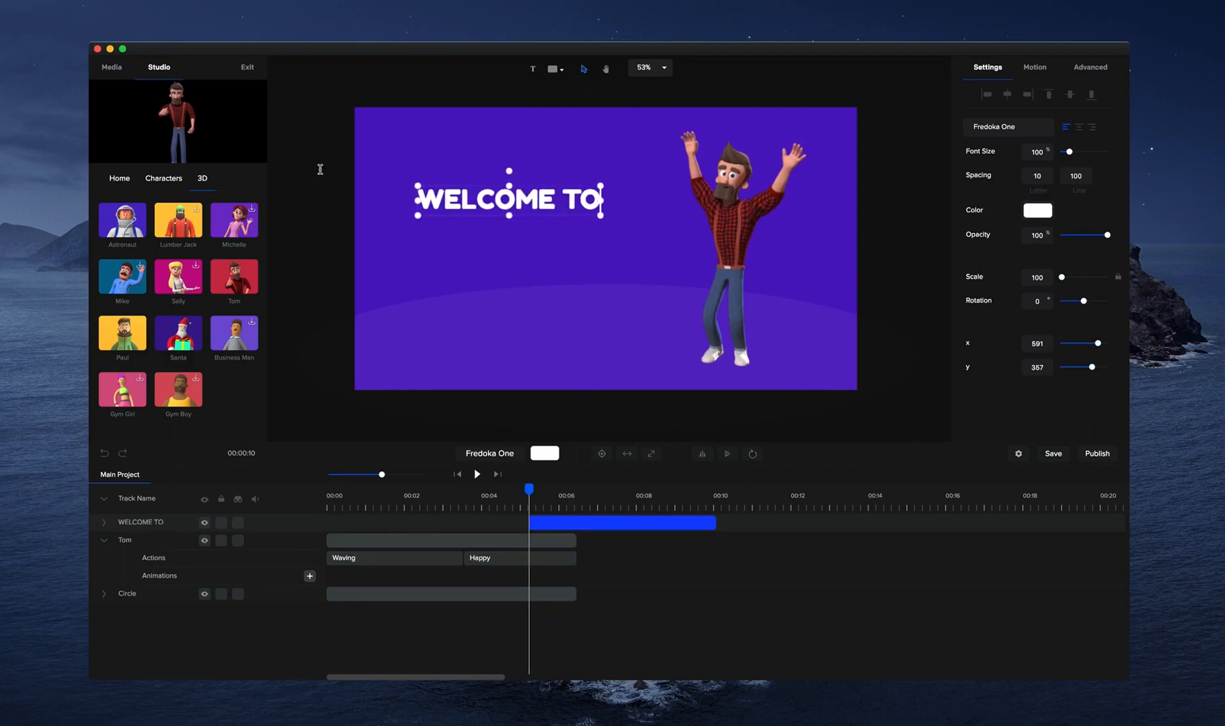
Move the WELCOME TO clip to the start of the timeline and extend it to end together with Tom's clip.
click(1034, 66)
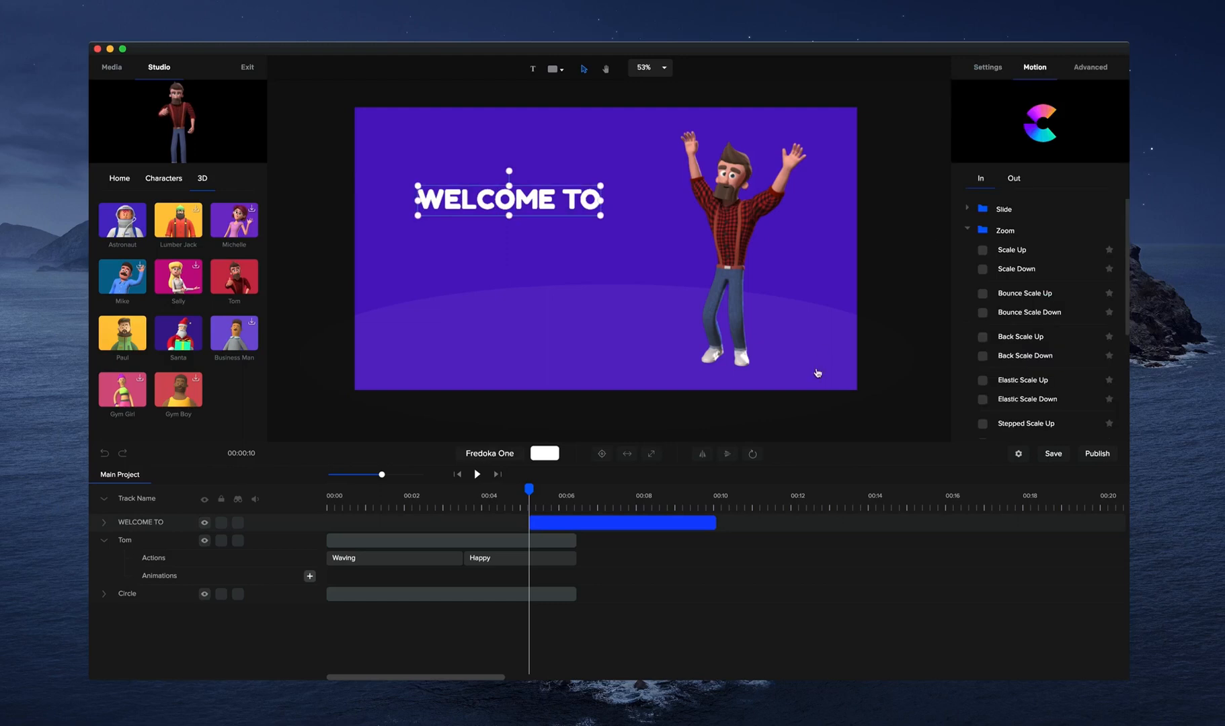
drag(610, 522, 407, 522)
drag(515, 522, 557, 523)
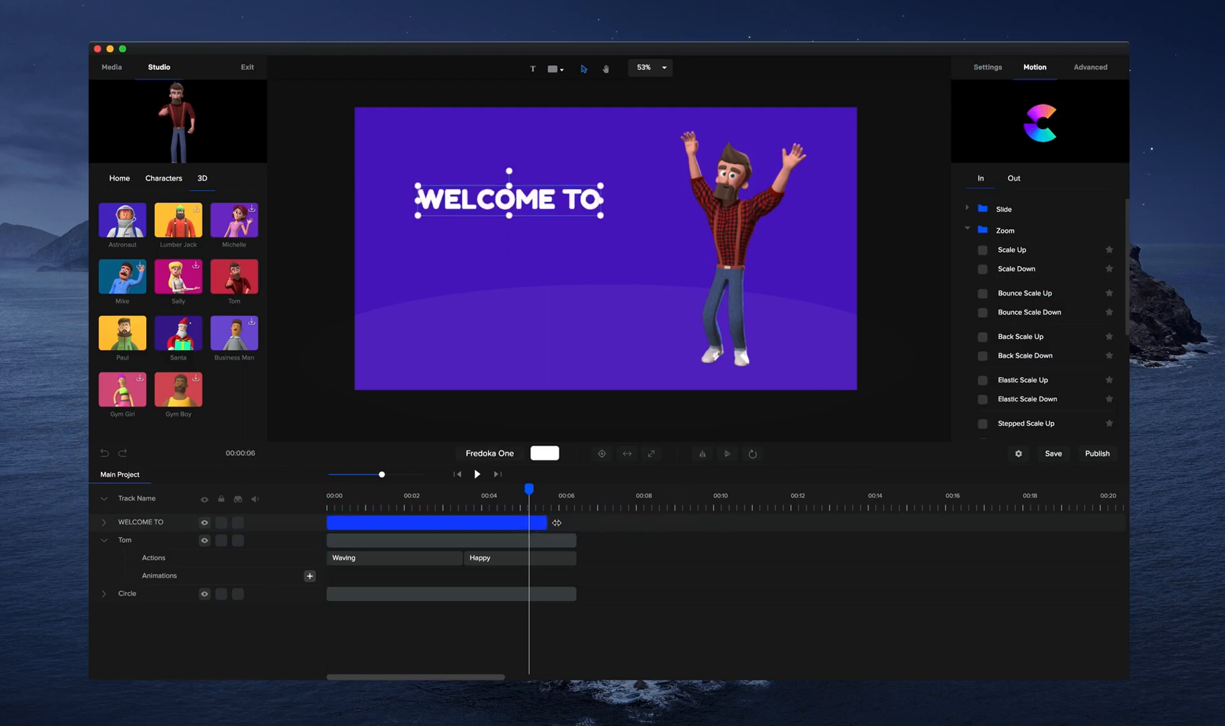
click(836, 410)
click(555, 522)
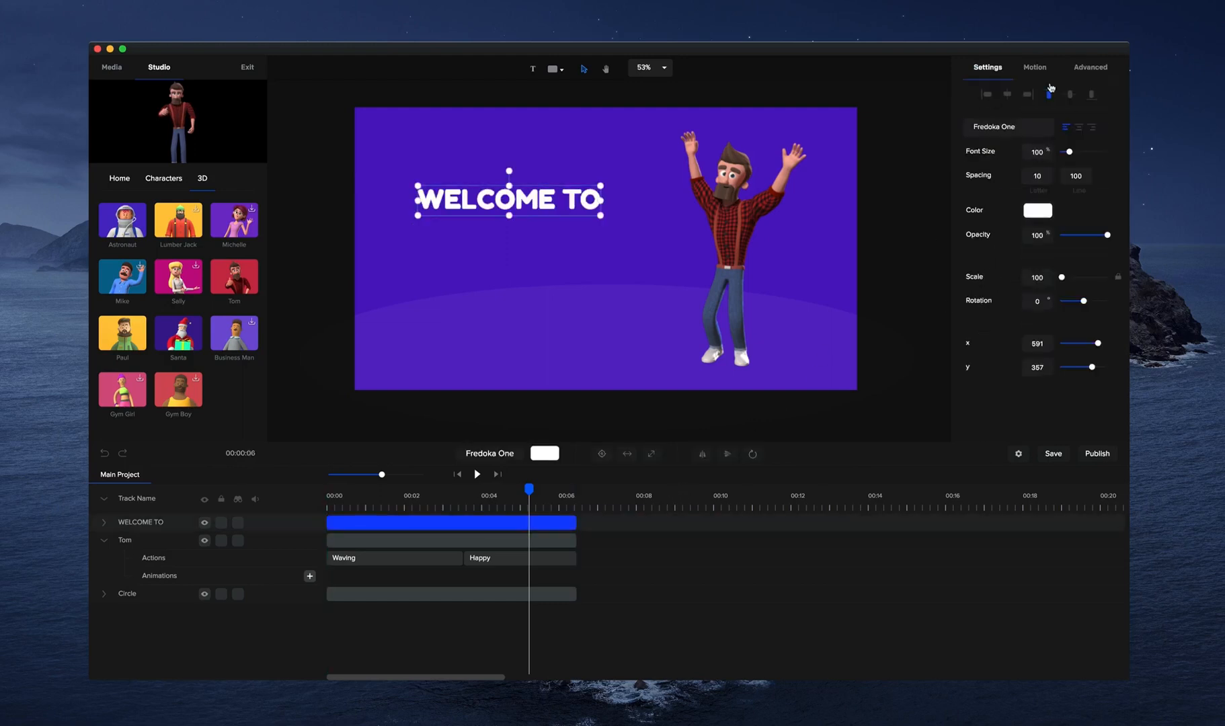
Apply the Bounce Distort Horizontal entrance animation to WELCOME TO and play it from the start to about 2 seconds.
click(1034, 67)
scroll(985, 248, down, 5)
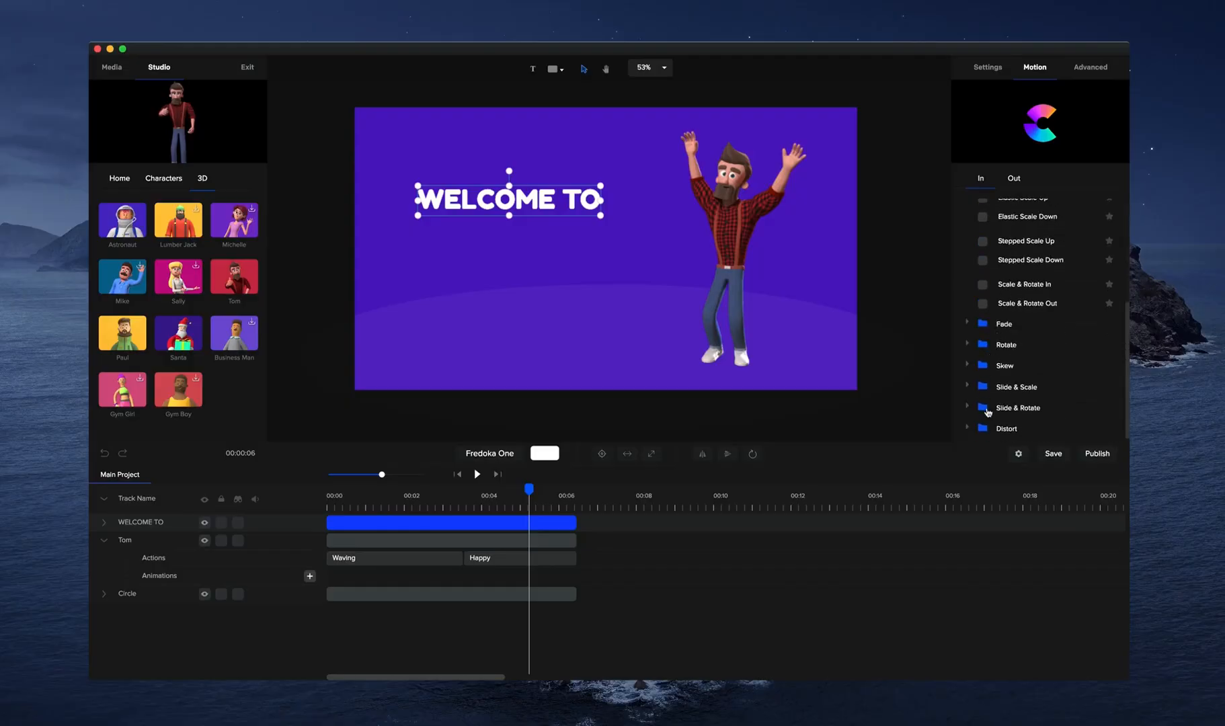
click(974, 428)
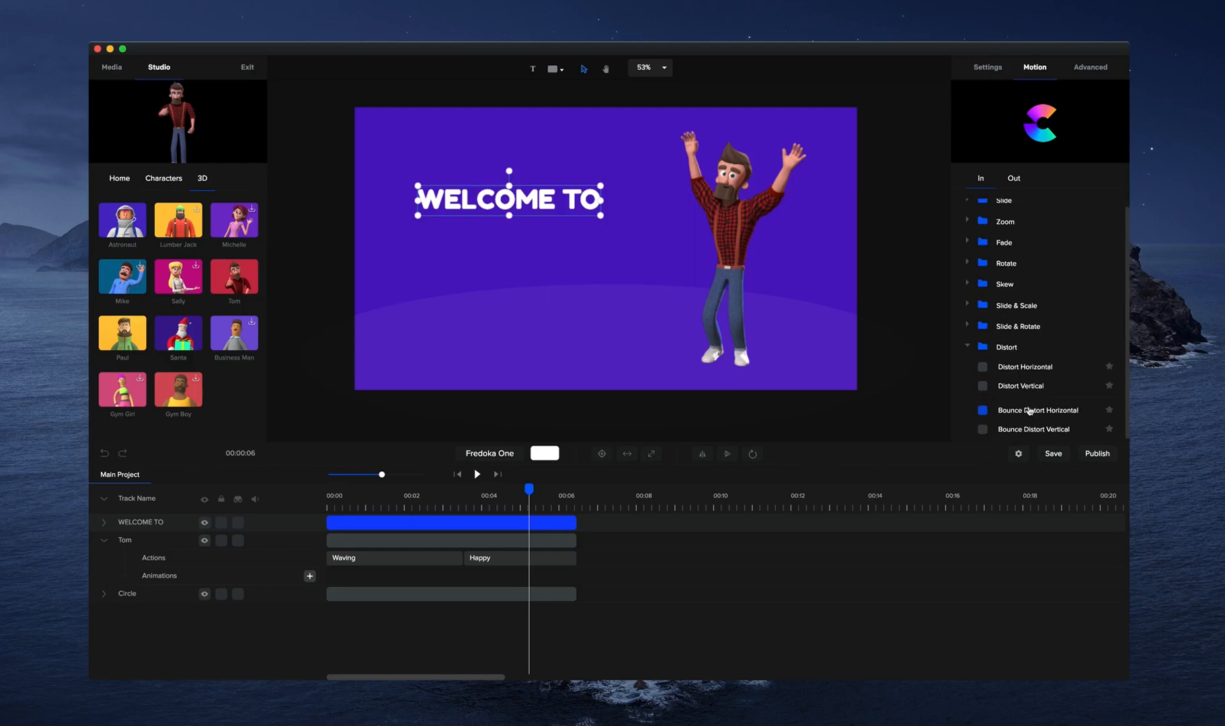
click(982, 410)
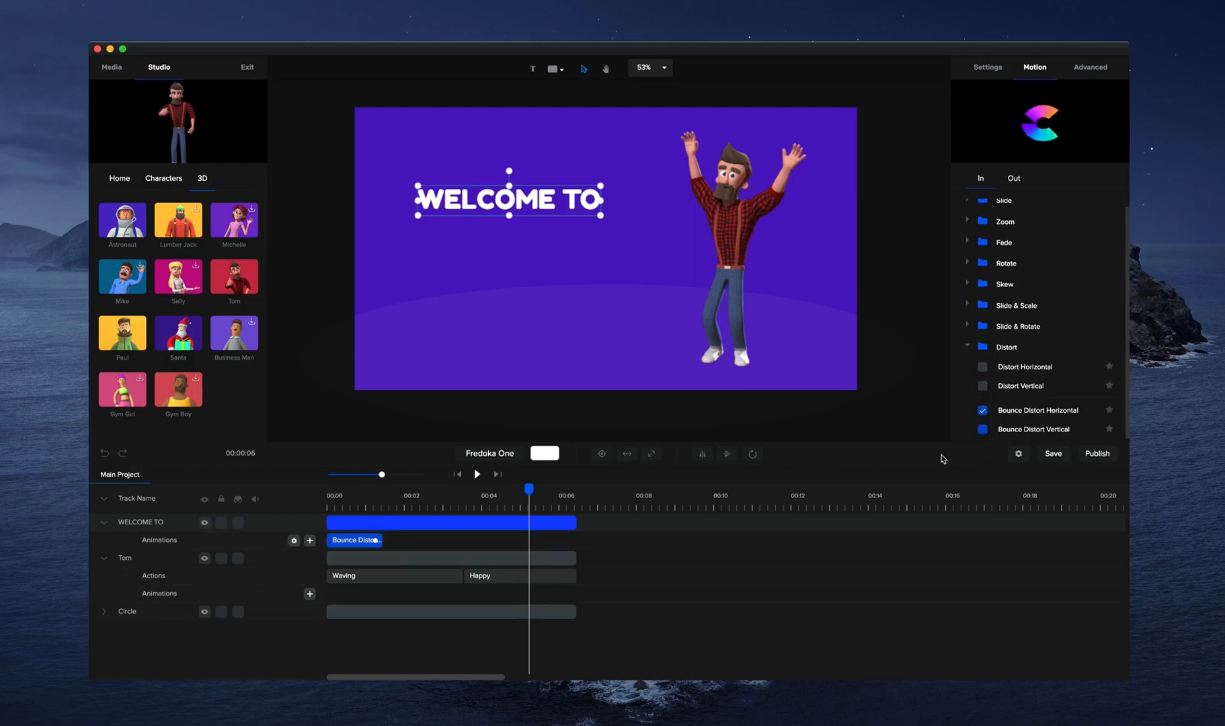
click(457, 475)
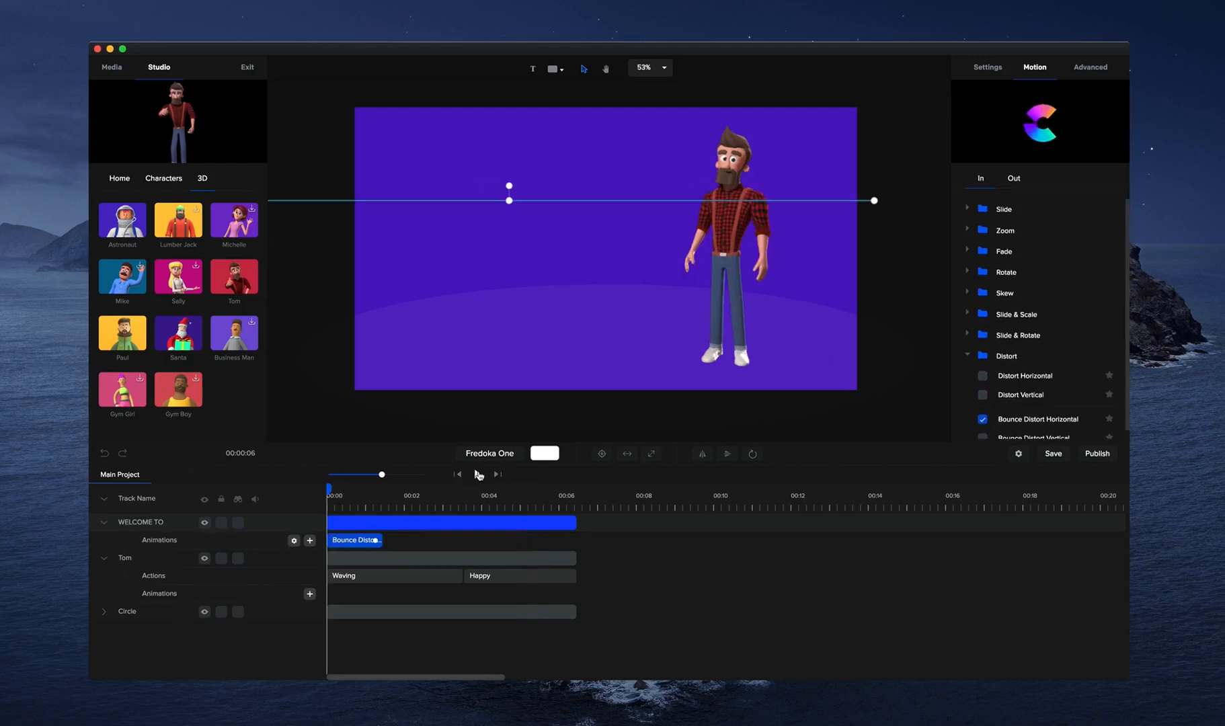
click(478, 475)
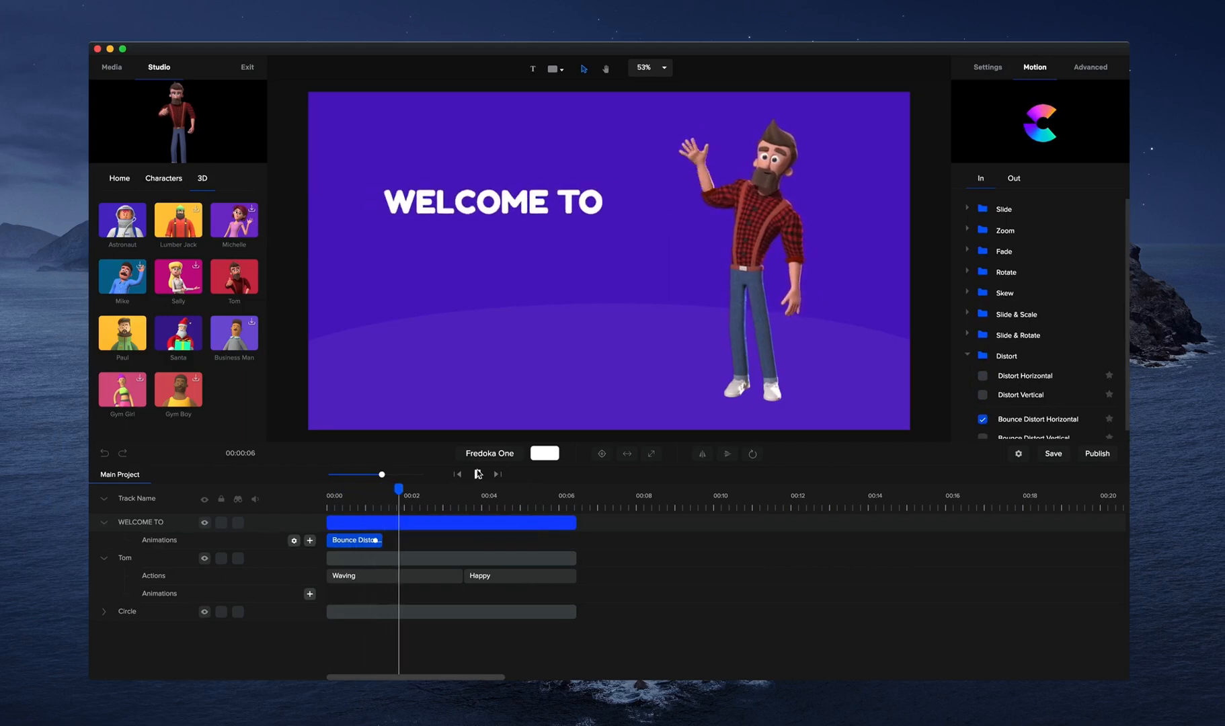
click(477, 475)
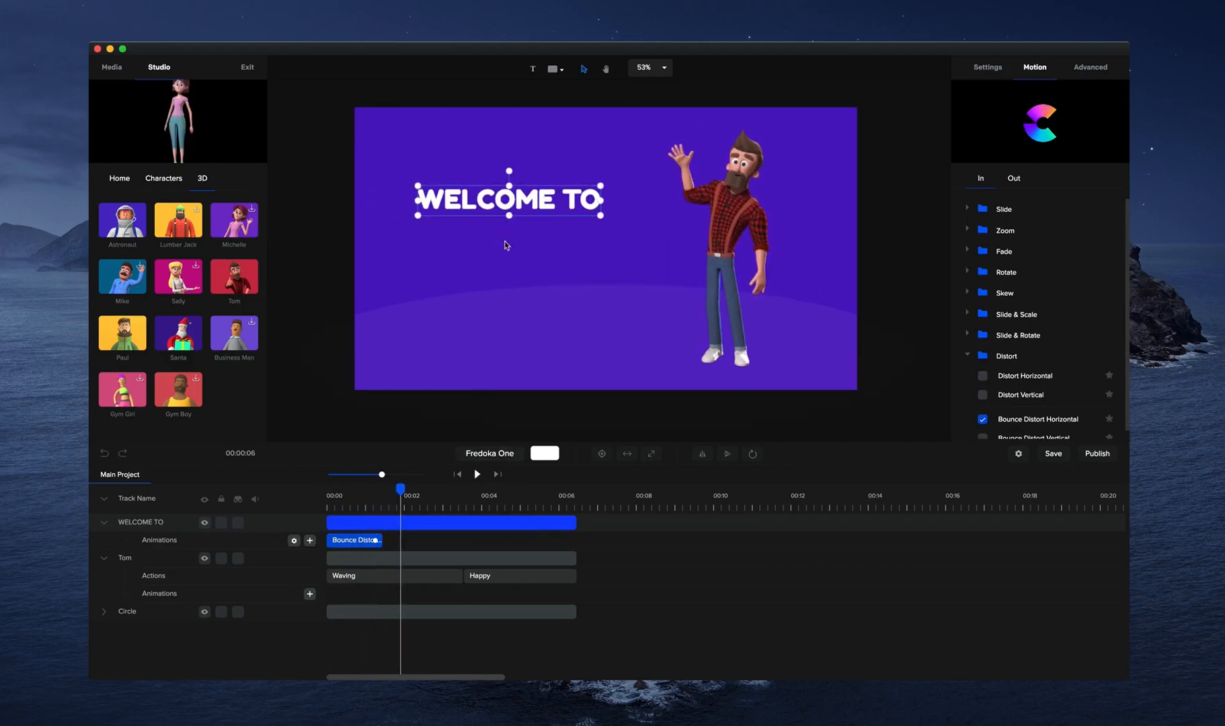
Duplicate WELCOME TO as a second line below it reading "CREATESTUDIO", with its clip starting about half a second in.
key(super+d)
drag(330, 521, 346, 521)
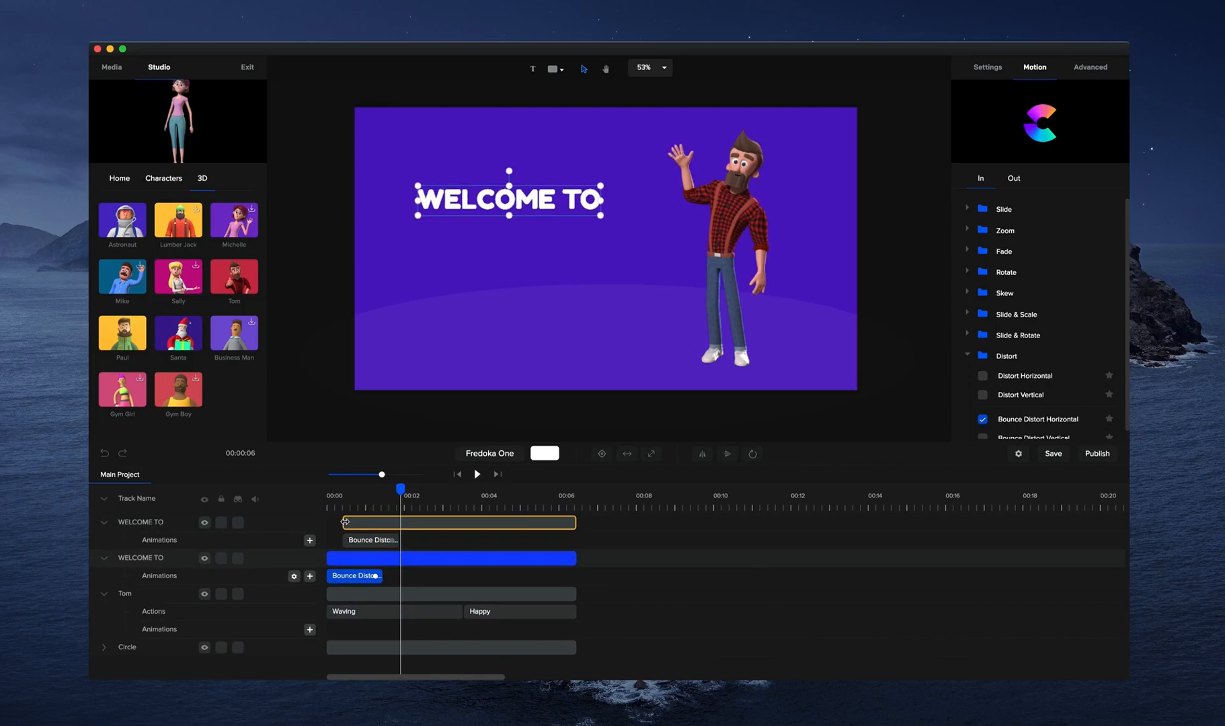
drag(511, 213, 513, 254)
double_click(513, 254)
text(CREATESTUDIO)
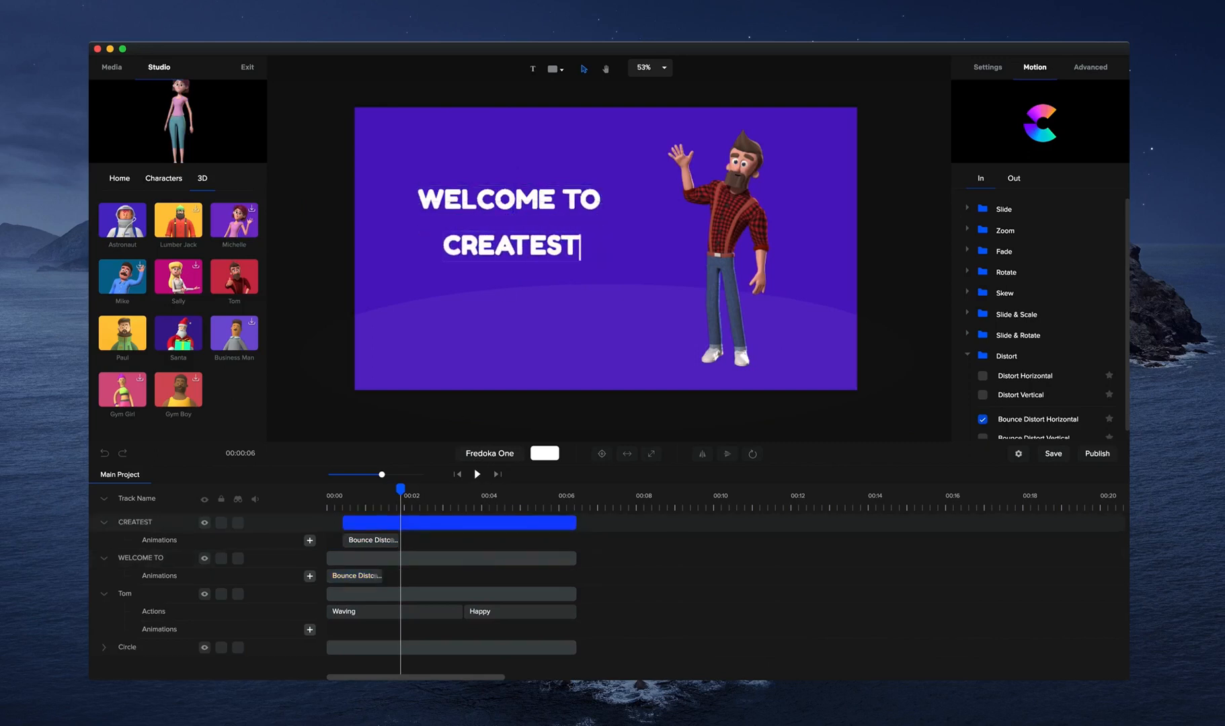
click(285, 172)
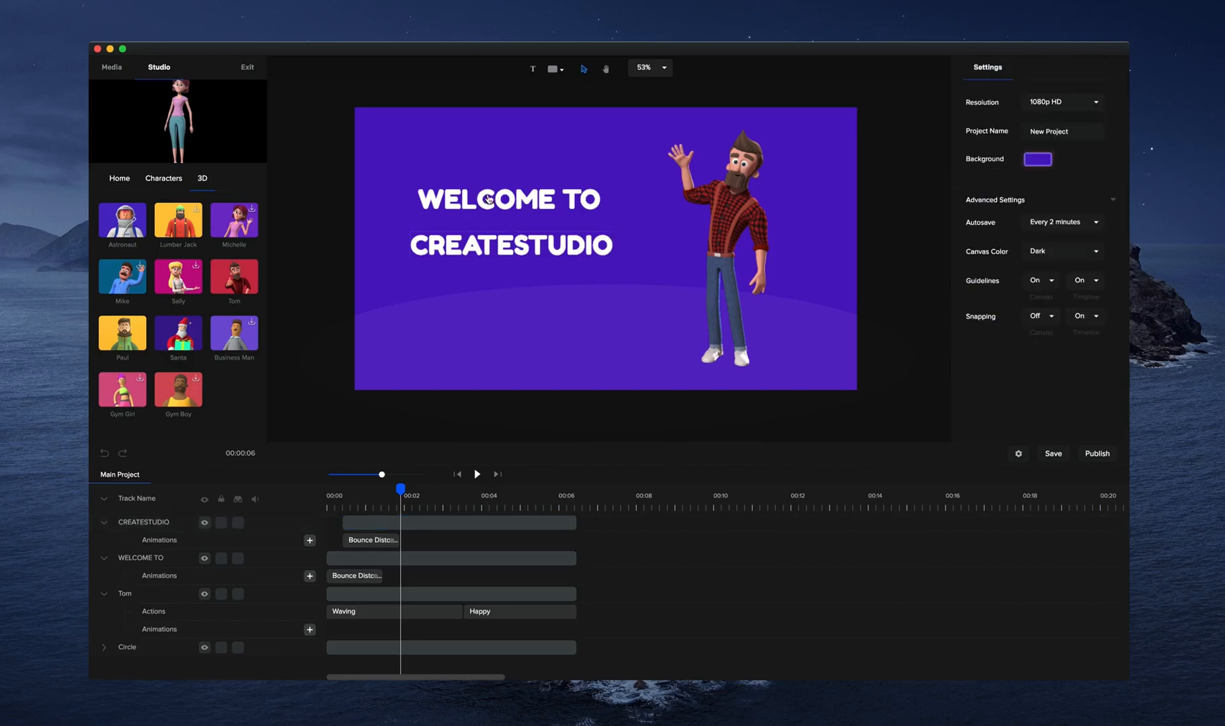
Move WELCOME TO slightly closer to the second line, enlarge CREATESTUDIO to scale 125 and preview the animation.
drag(488, 200, 489, 212)
drag(580, 242, 643, 270)
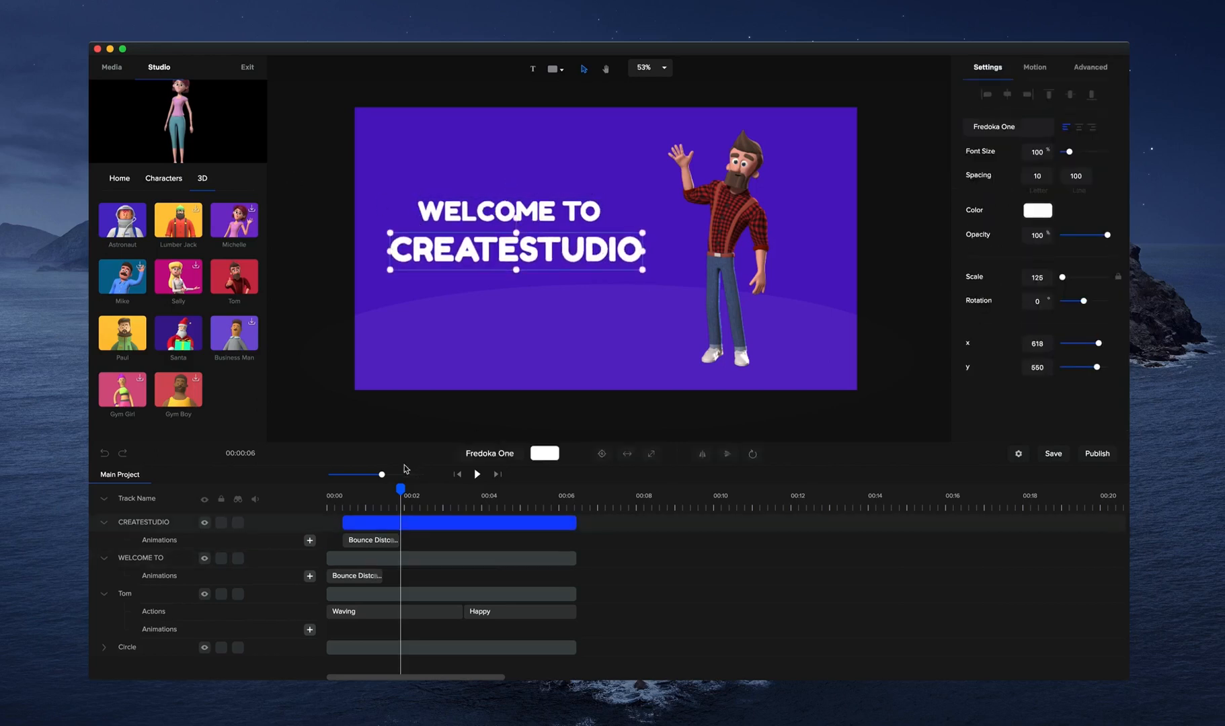
click(476, 475)
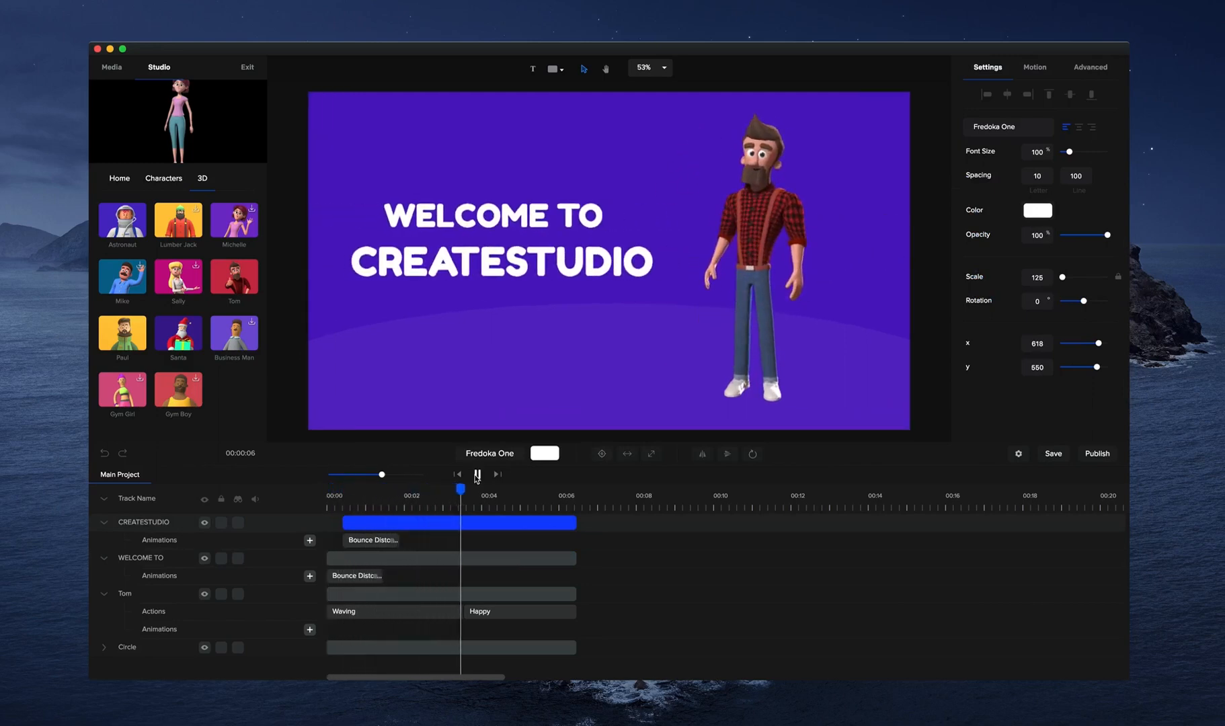
click(477, 474)
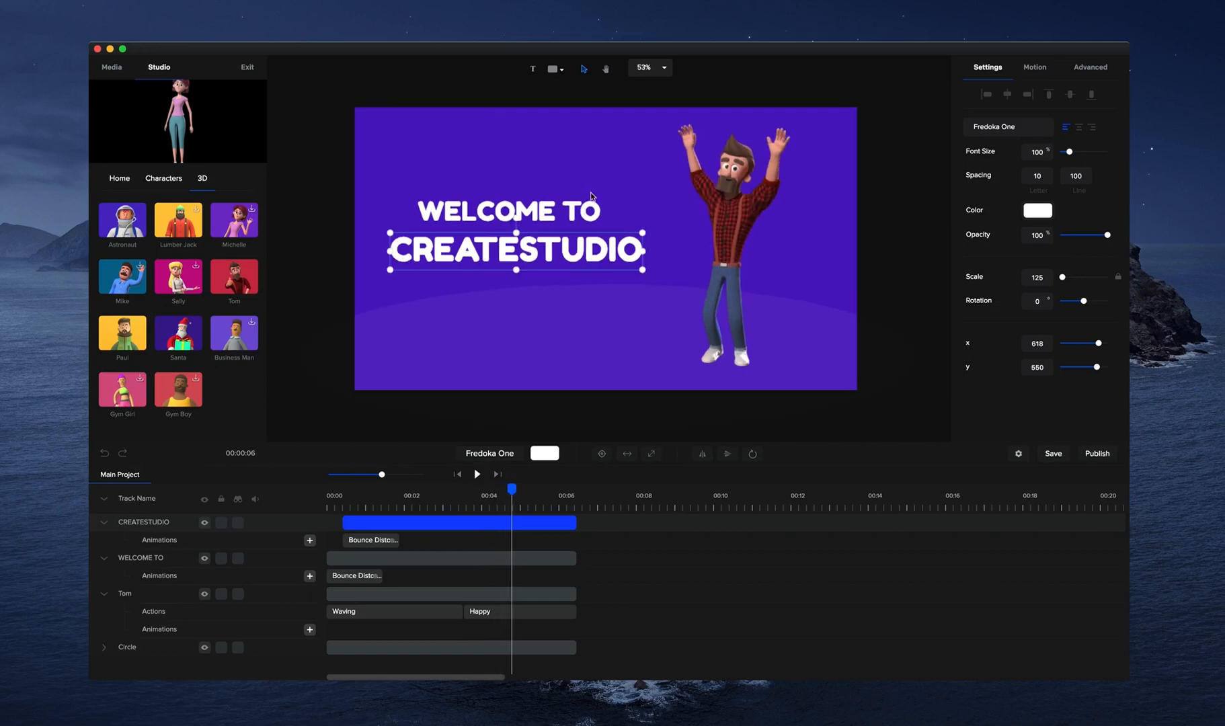
Apply the Back Slide Left exit animation to both CREATESTUDIO and WELCOME TO and preview it.
click(1044, 62)
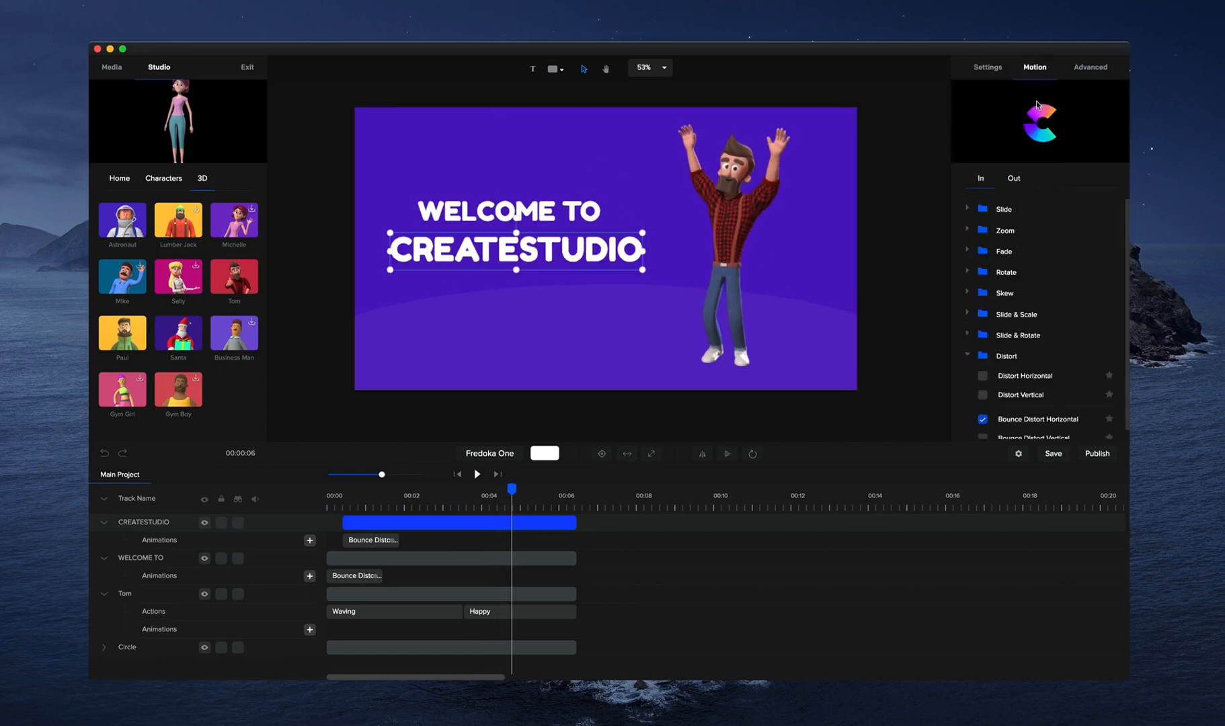
click(1013, 179)
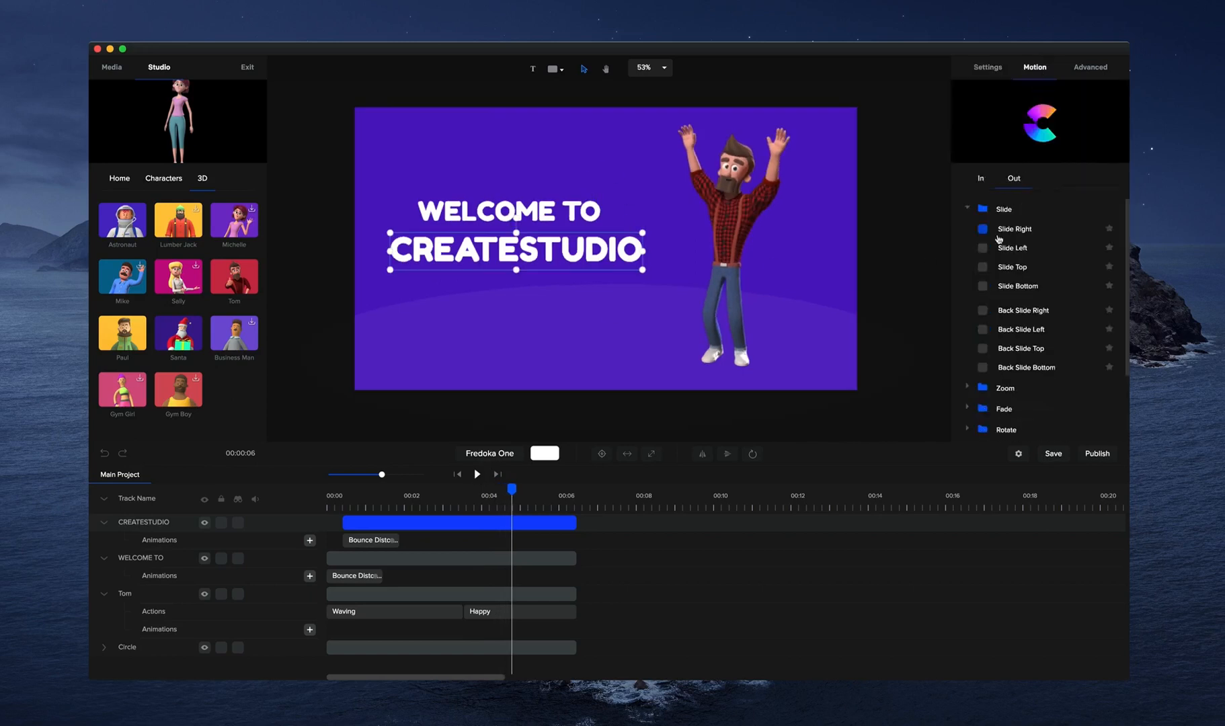
click(985, 331)
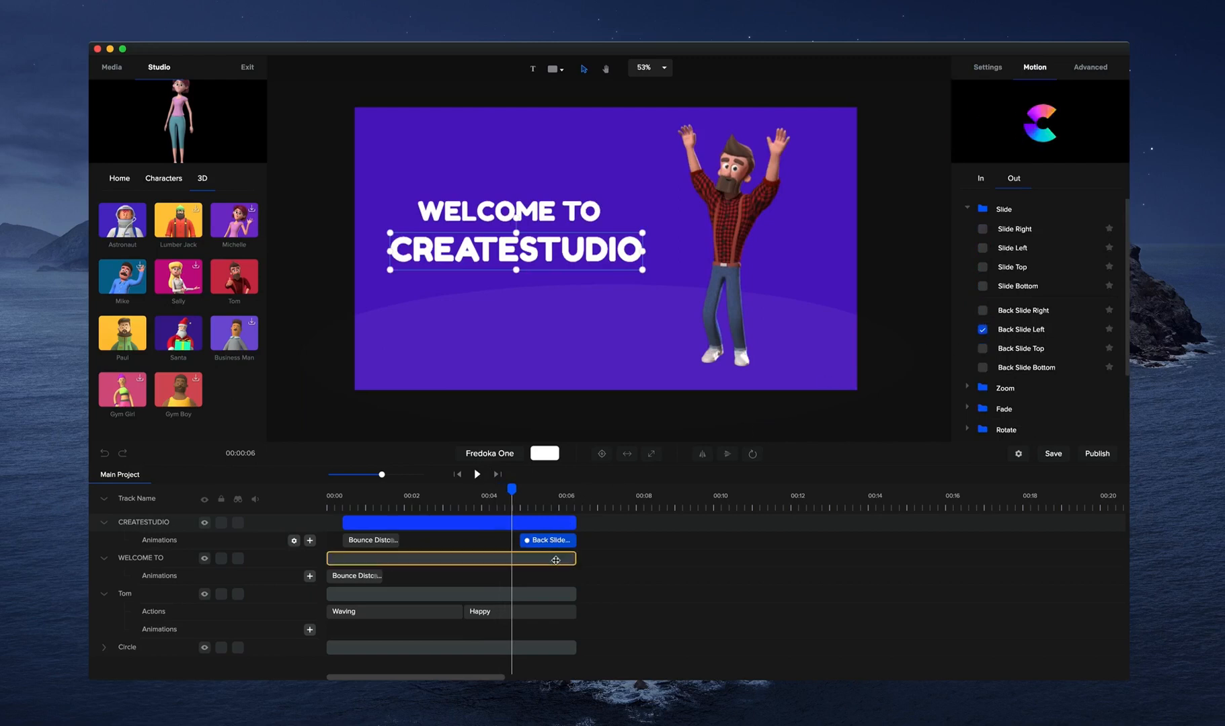
click(556, 560)
click(983, 329)
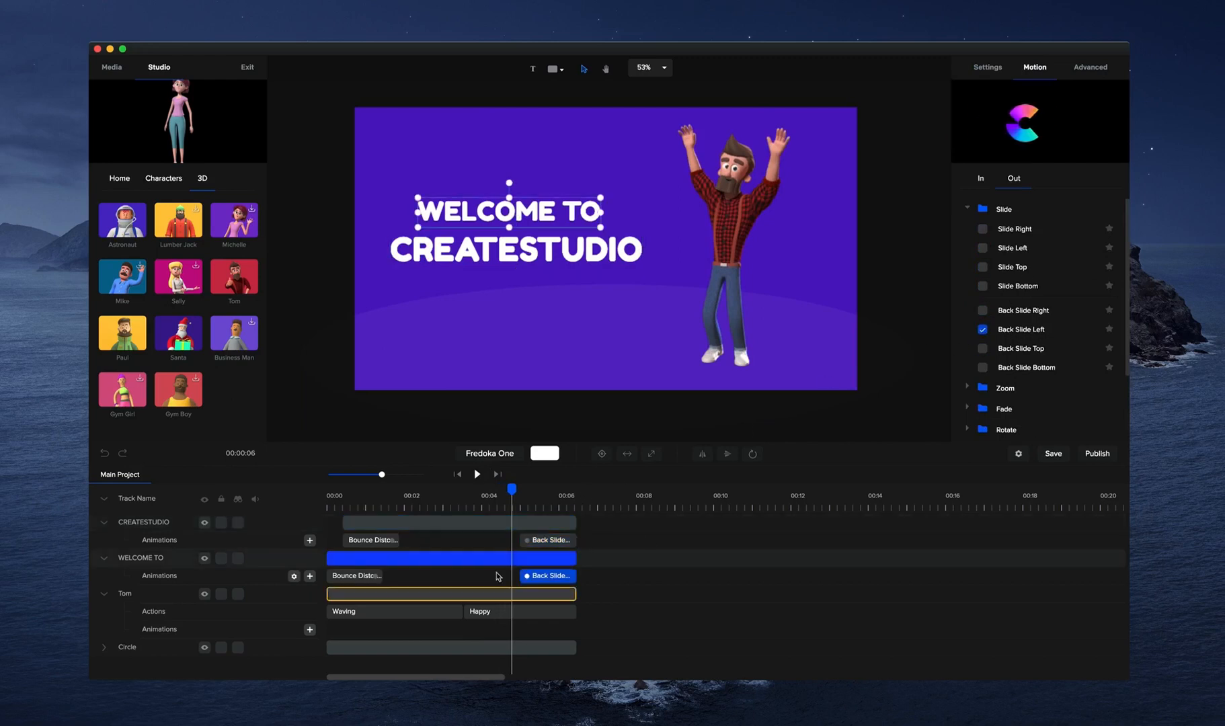
click(477, 475)
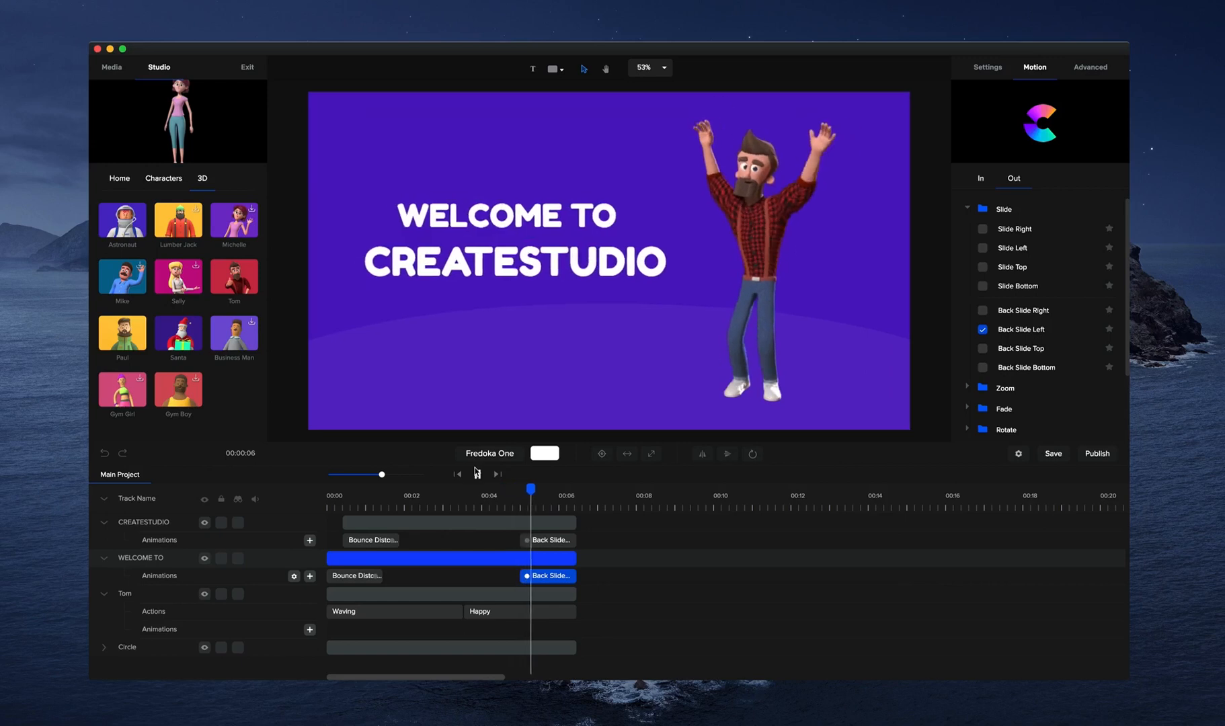
click(476, 474)
Shorten the CREATESTUDIO clip to about 6 seconds, start WELCOME TO's Back Slide Left slightly further on, and replay the ending.
drag(575, 523, 561, 523)
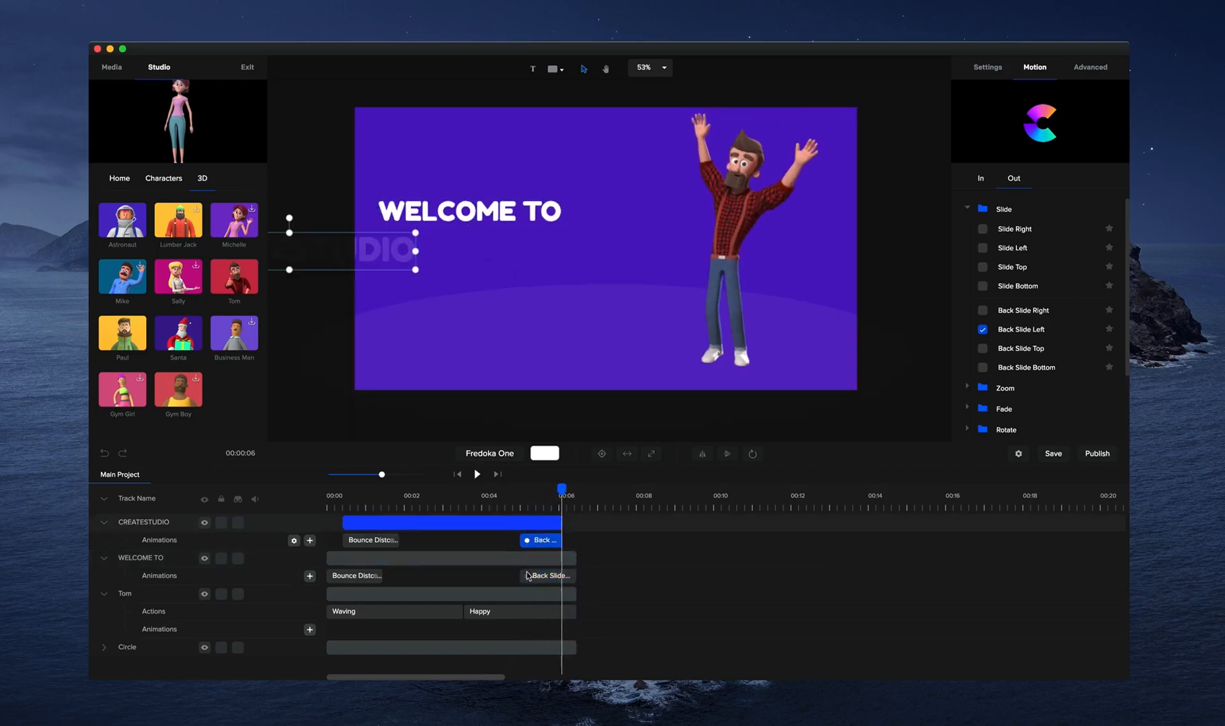
drag(527, 576, 537, 576)
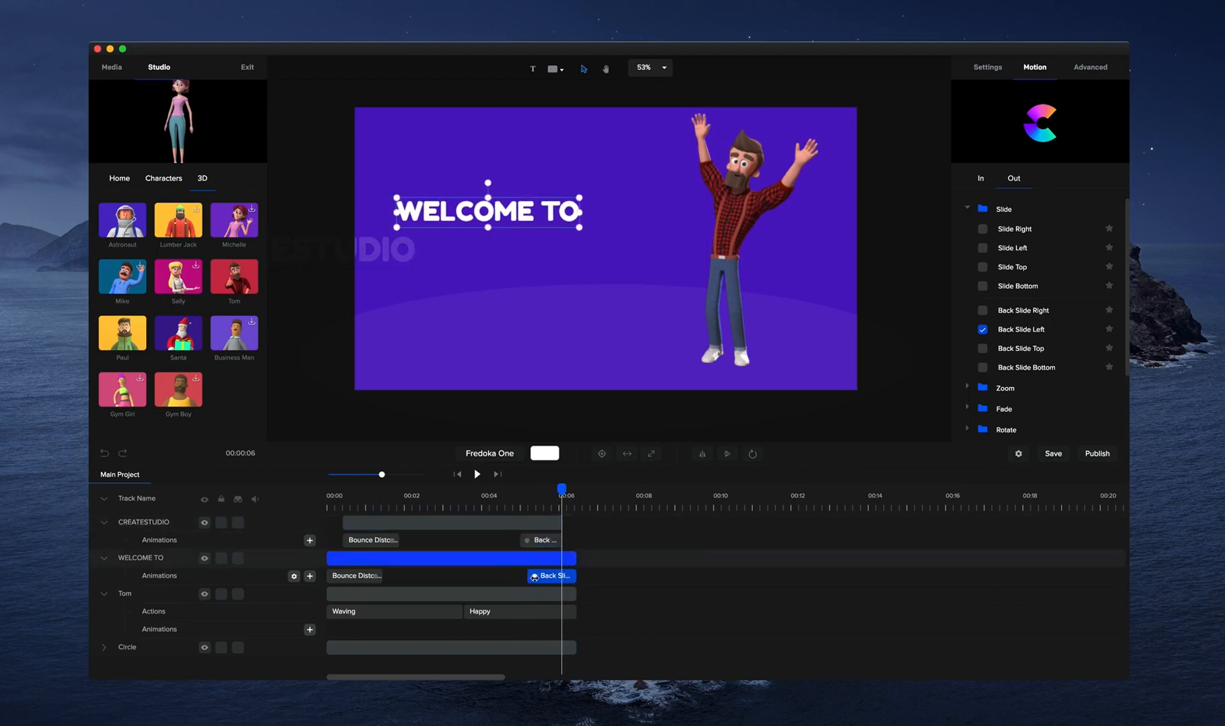
click(525, 492)
click(475, 475)
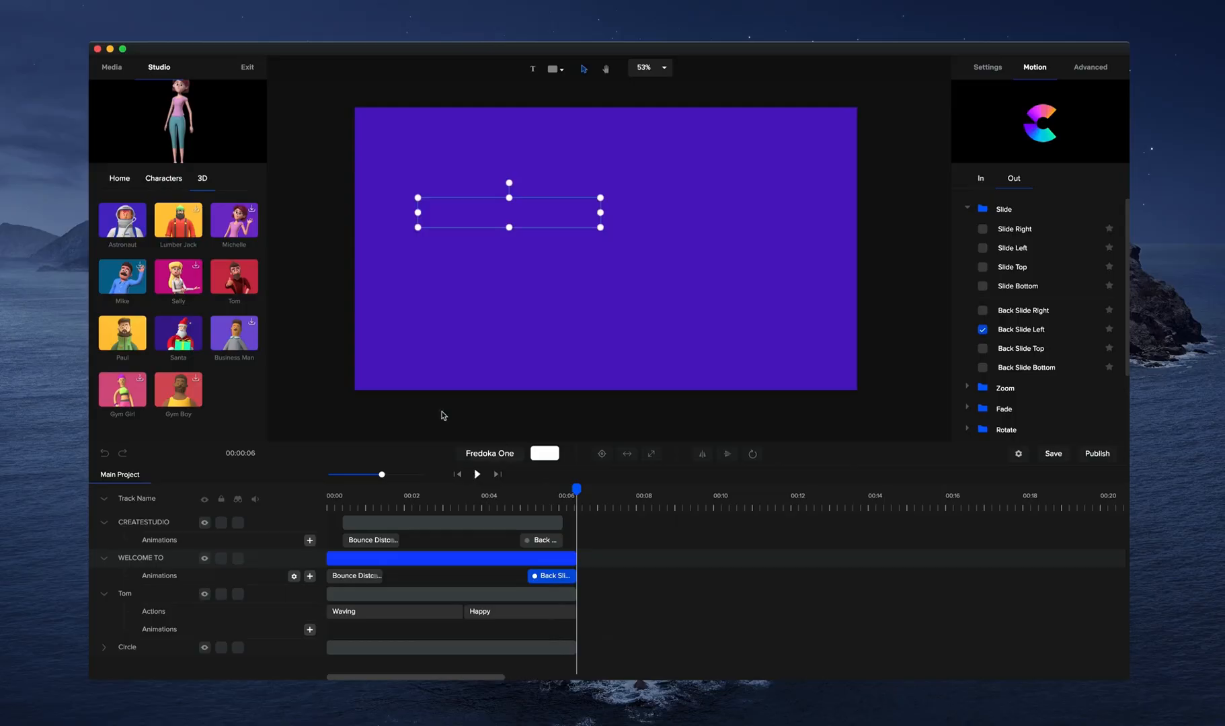
Browse the Studio library's character styles, including Elegant, and its Fx and In & Out transitions.
click(162, 182)
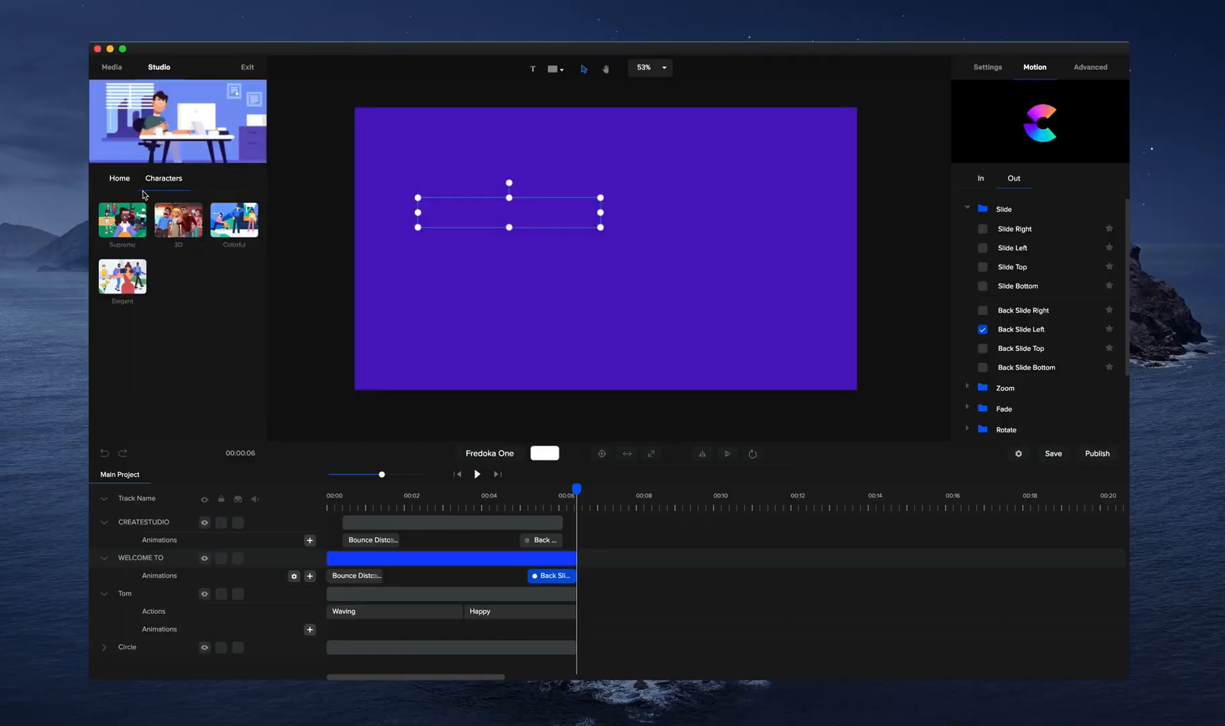
click(178, 219)
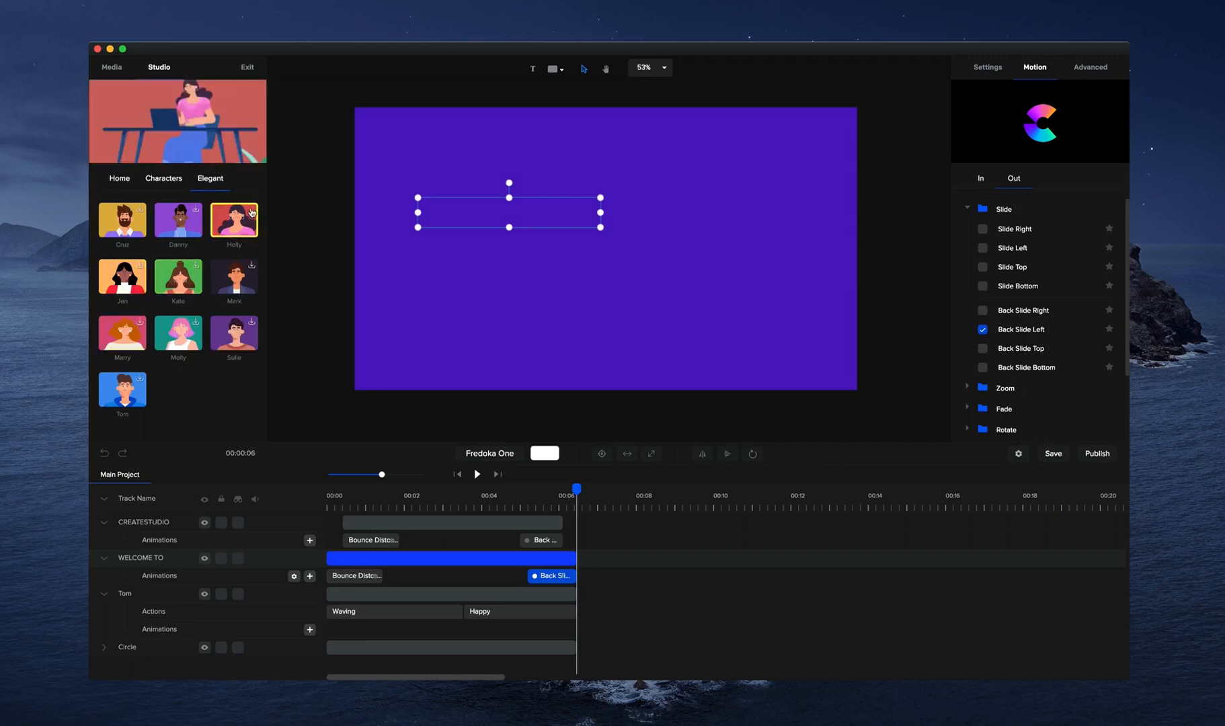
click(149, 181)
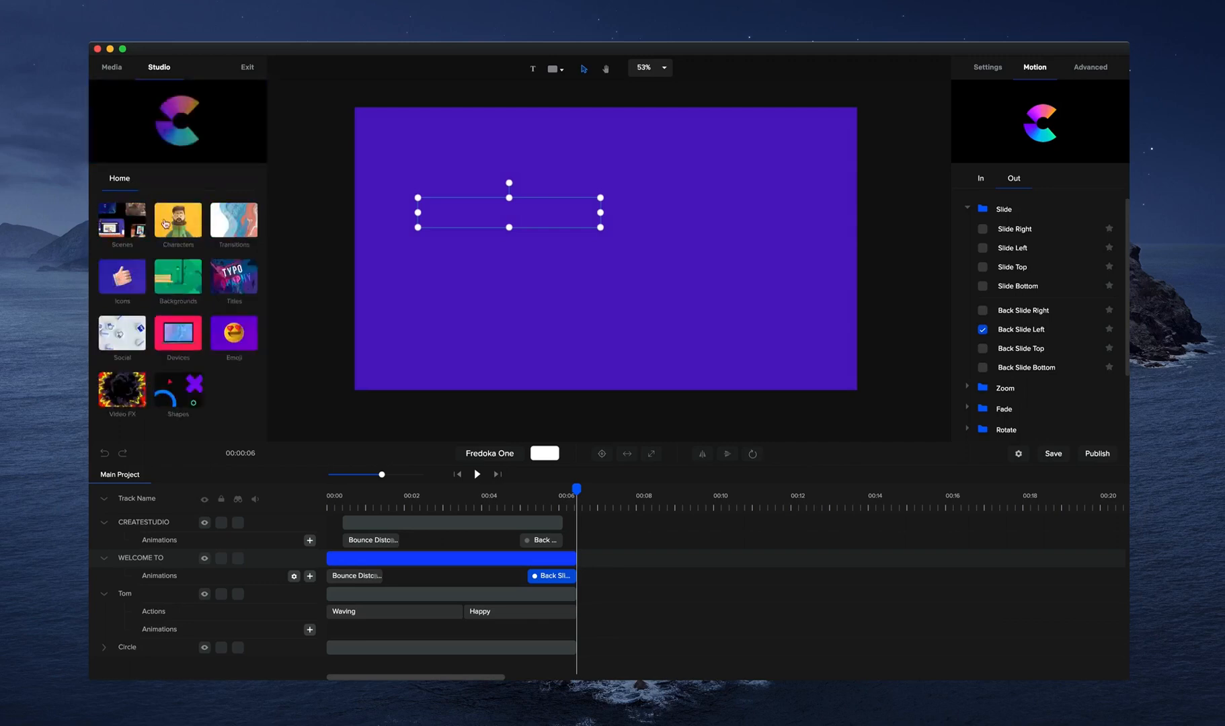
click(237, 227)
click(236, 226)
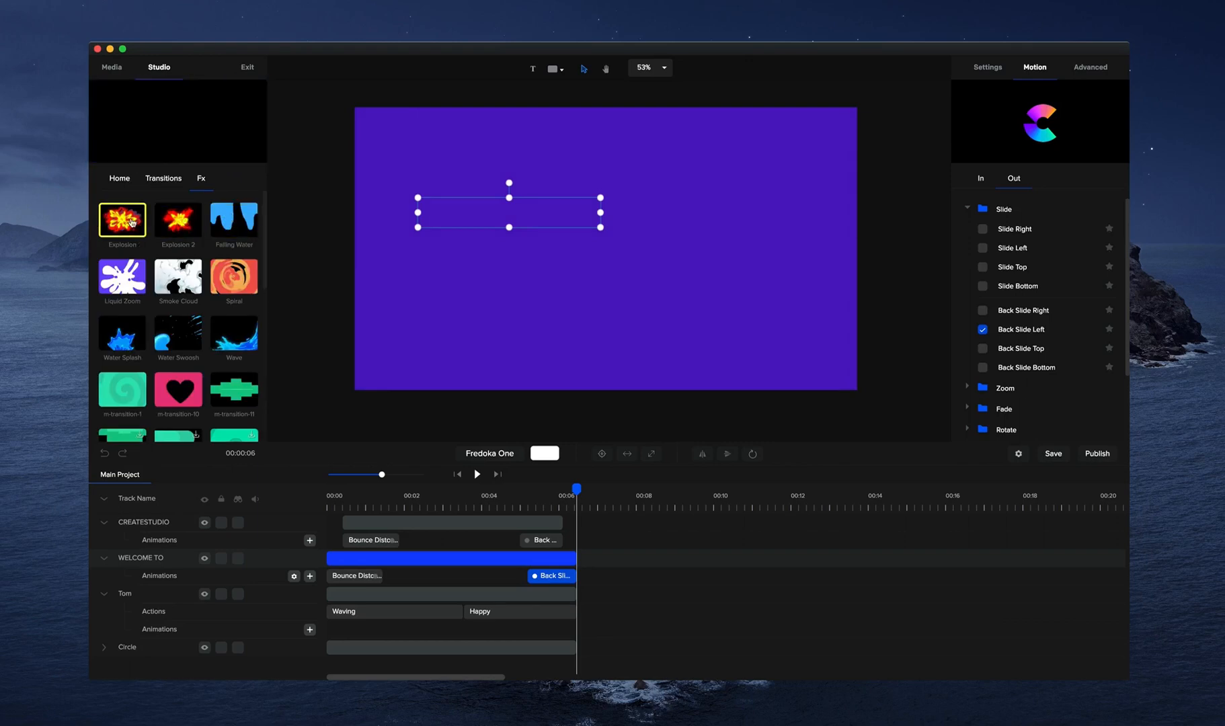
scroll(141, 291, down, 1)
scroll(142, 292, down, 6)
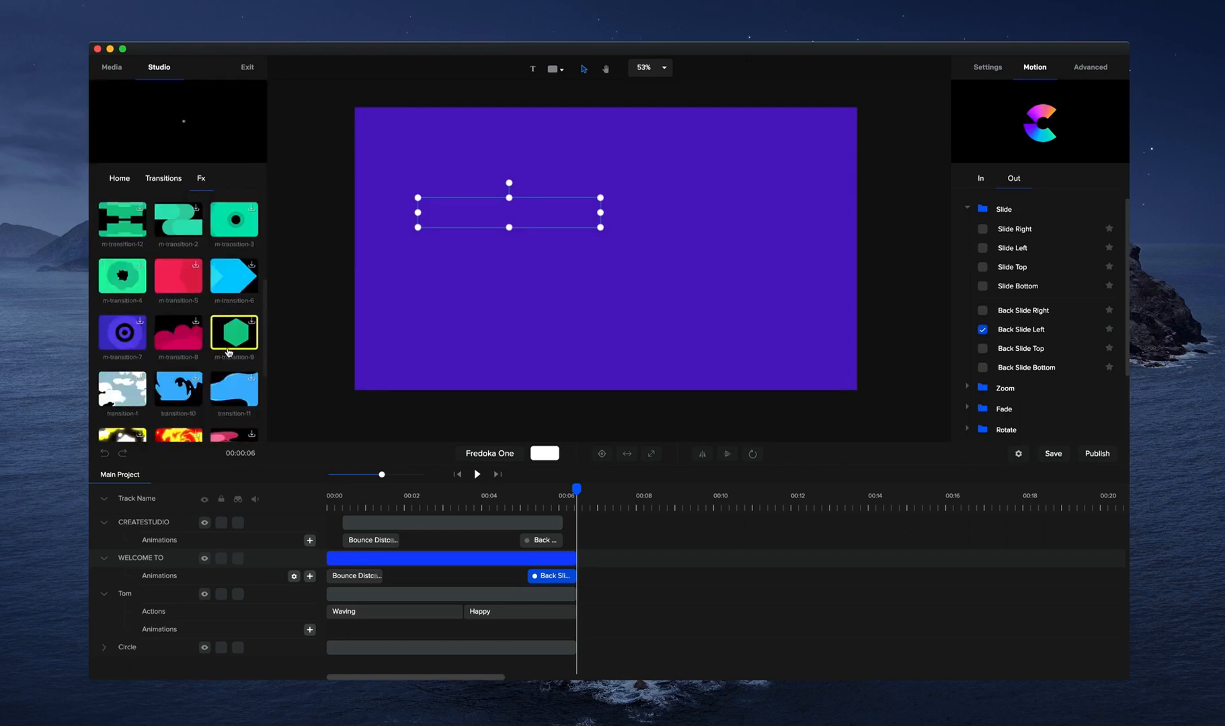
click(163, 178)
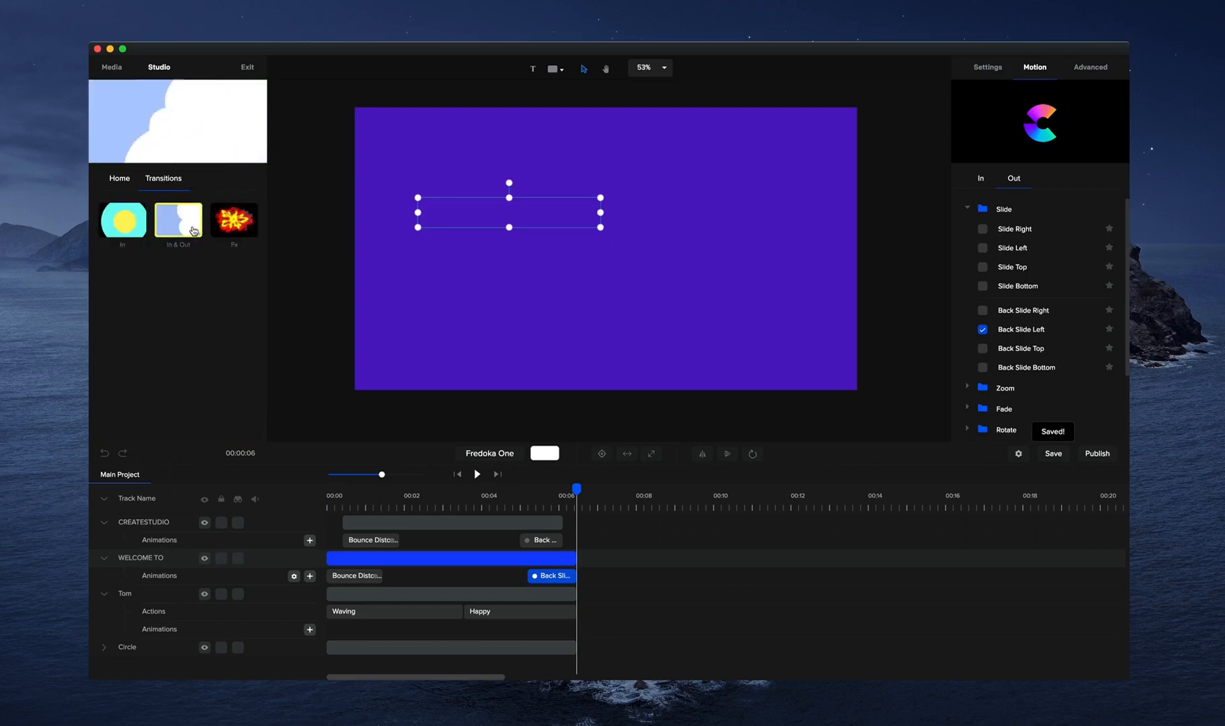
click(178, 221)
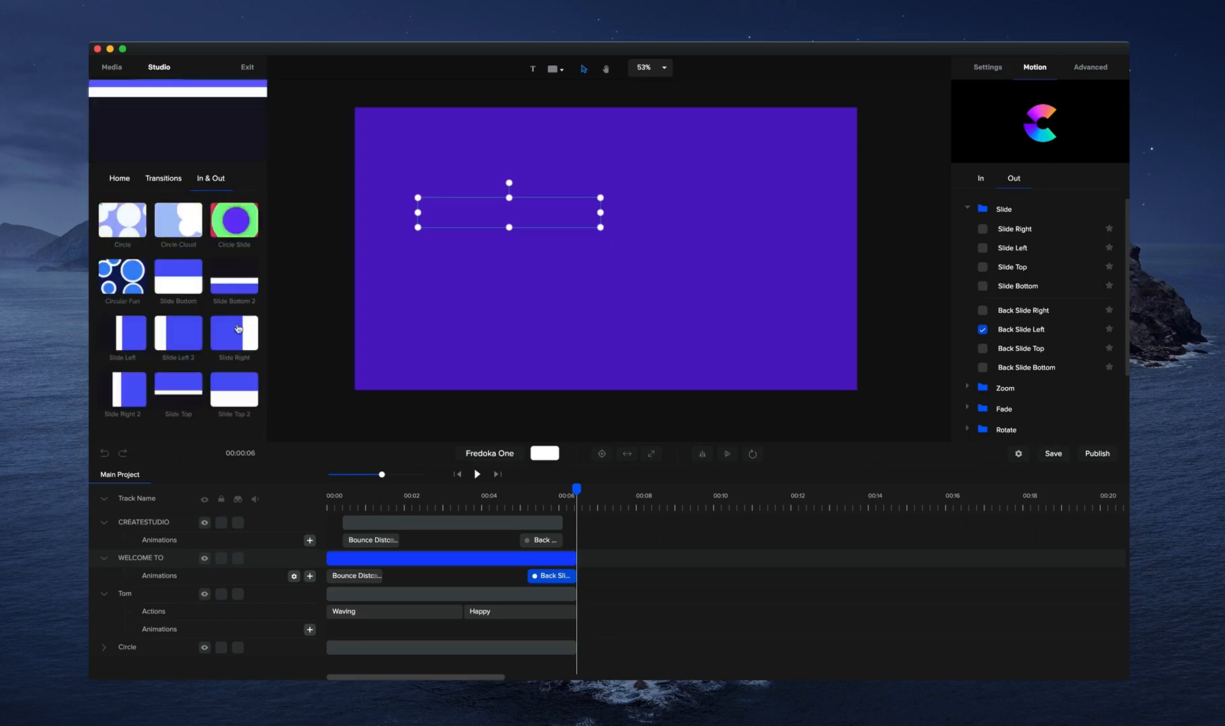
Download the Clock icon from the Studio library and place it near the centre of the canvas.
click(125, 180)
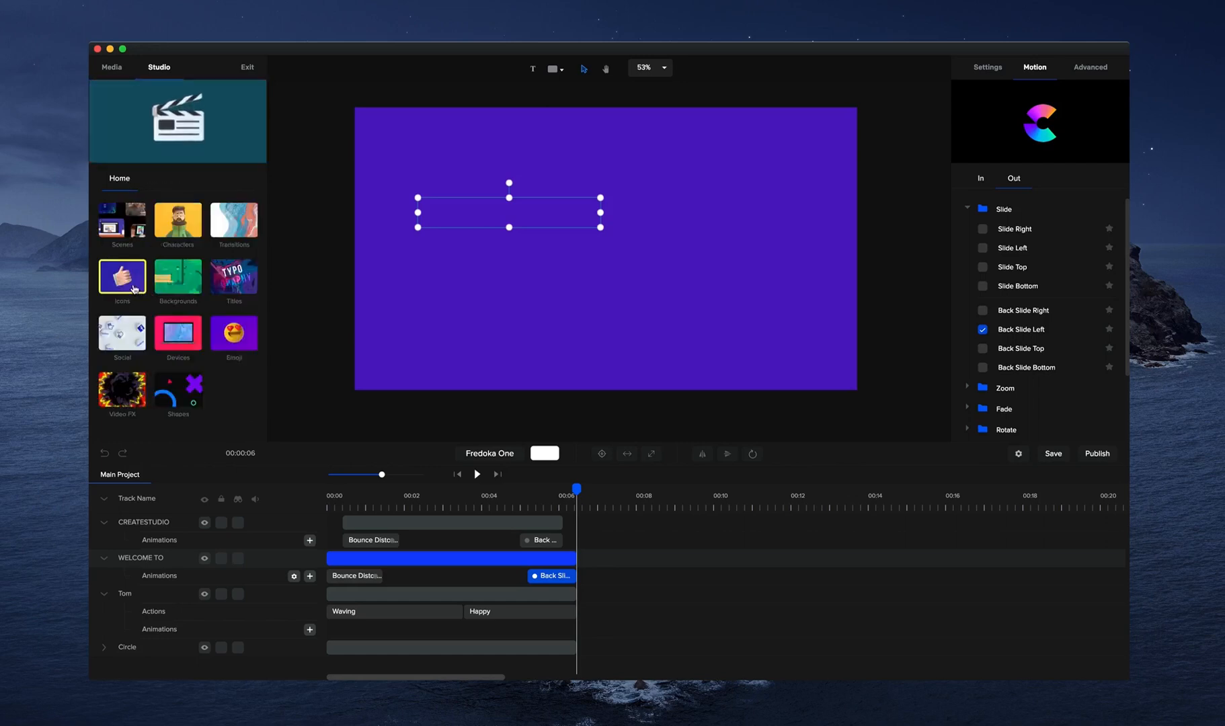
click(132, 286)
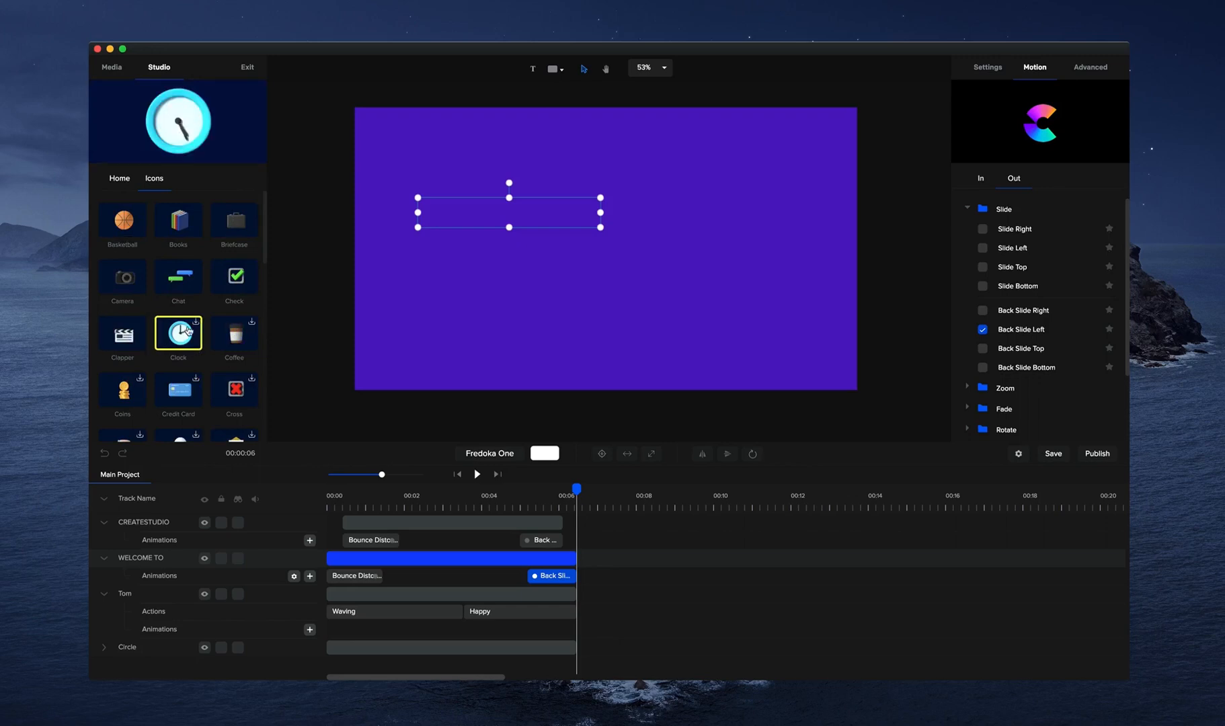
click(195, 326)
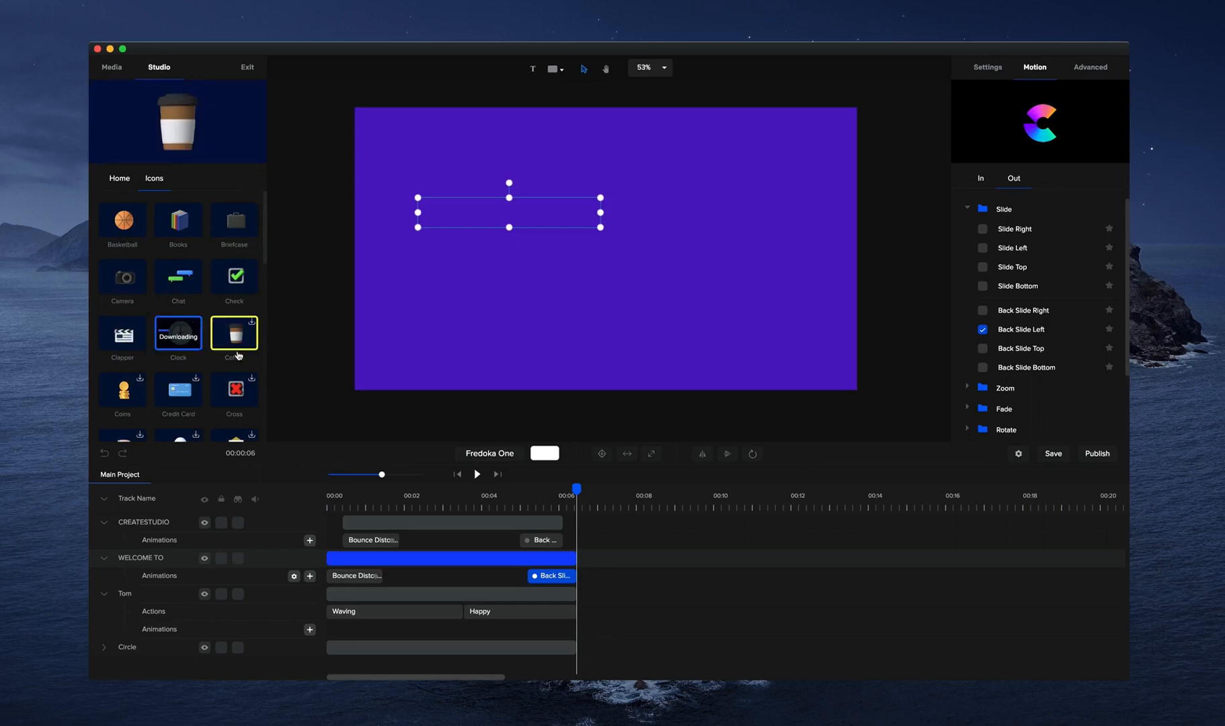
drag(178, 333, 605, 245)
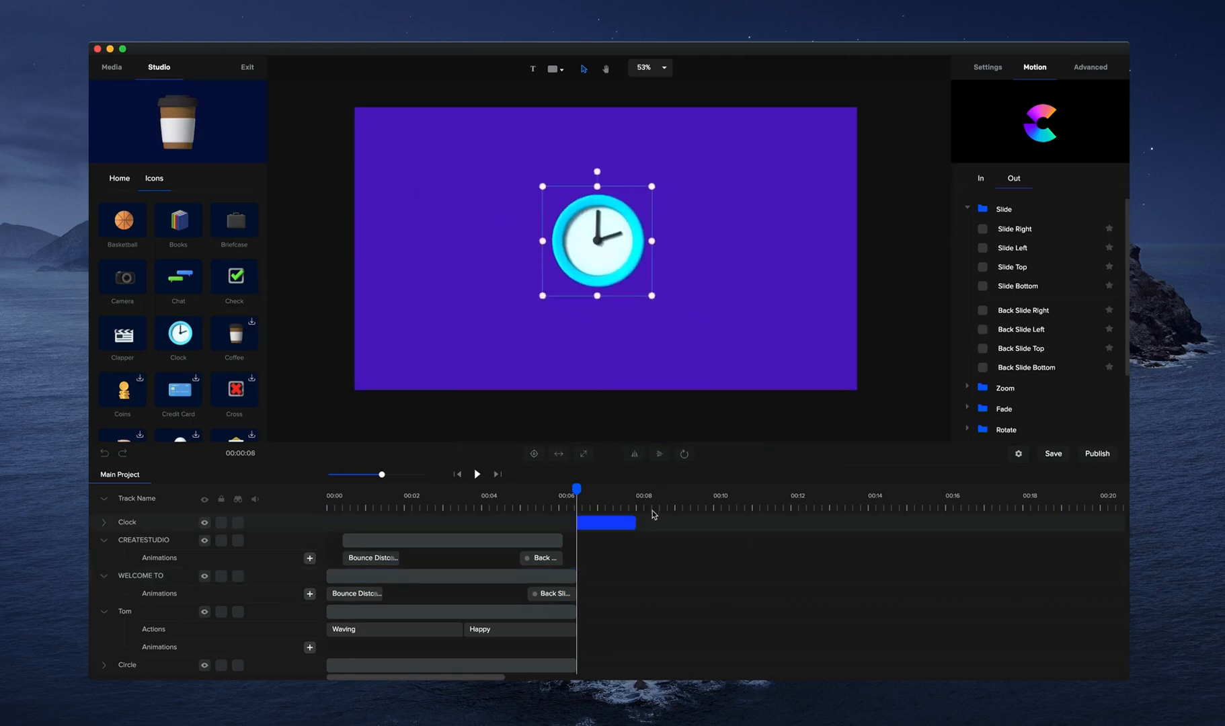
Extend the Clock clip to about 8.6 seconds, move it to start at 00:00 and preview it.
drag(632, 520, 911, 523)
drag(818, 522, 531, 508)
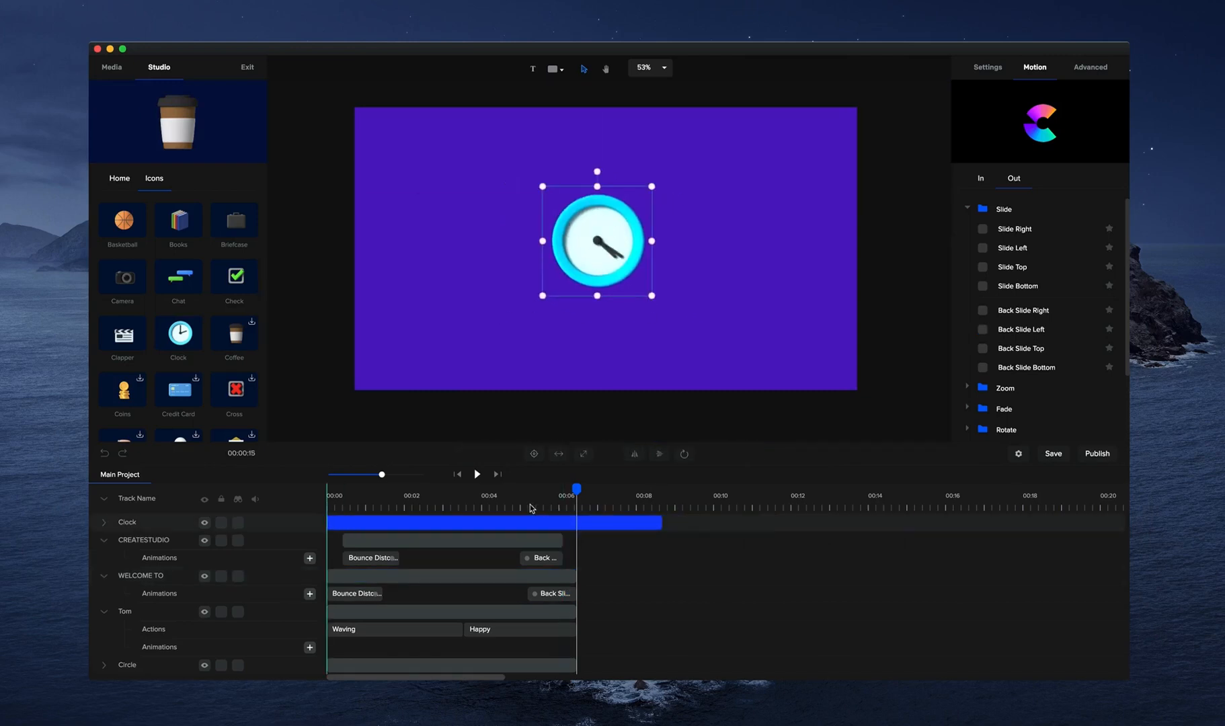
click(476, 474)
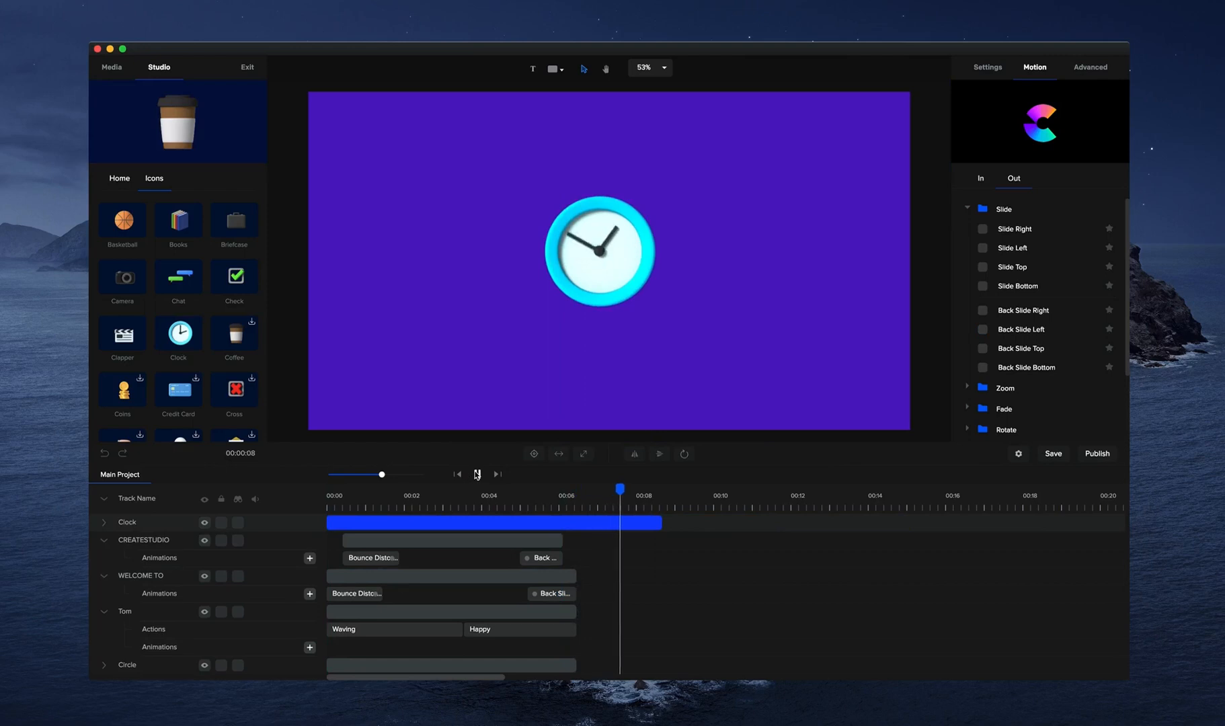
key(space)
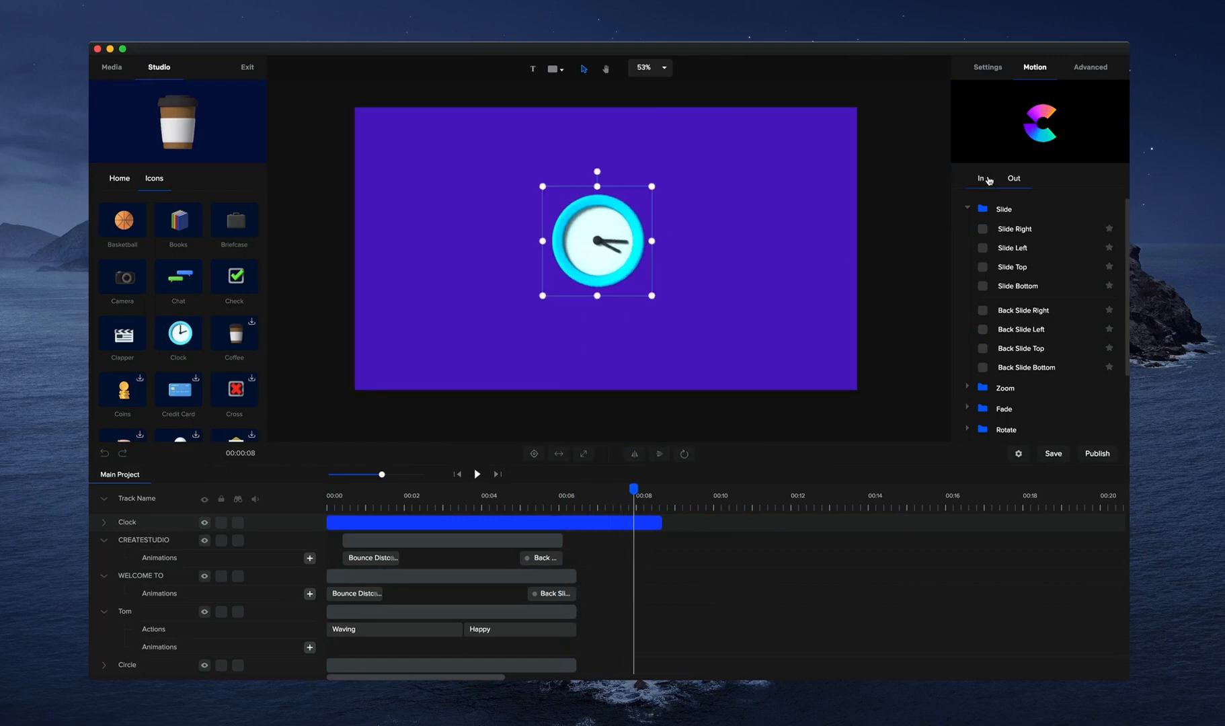
Apply the Elastic Scale Up entrance animation to the Clock.
click(989, 180)
click(969, 228)
scroll(1021, 264, down, 3)
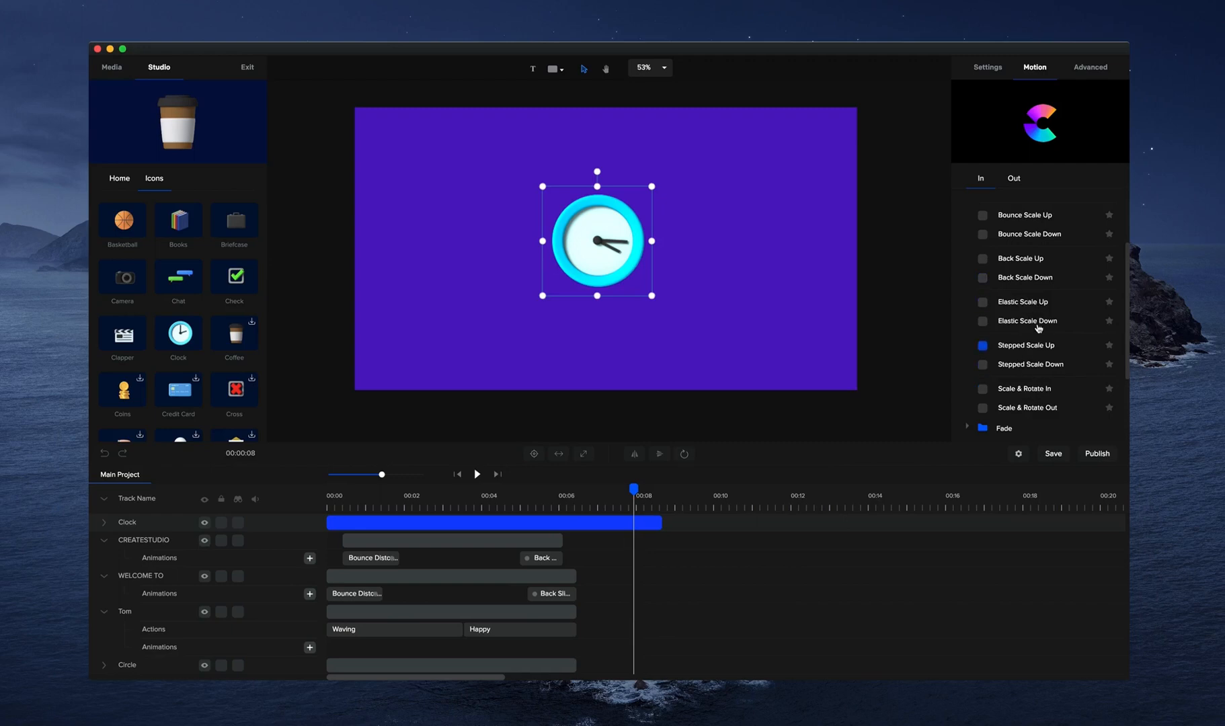
click(988, 304)
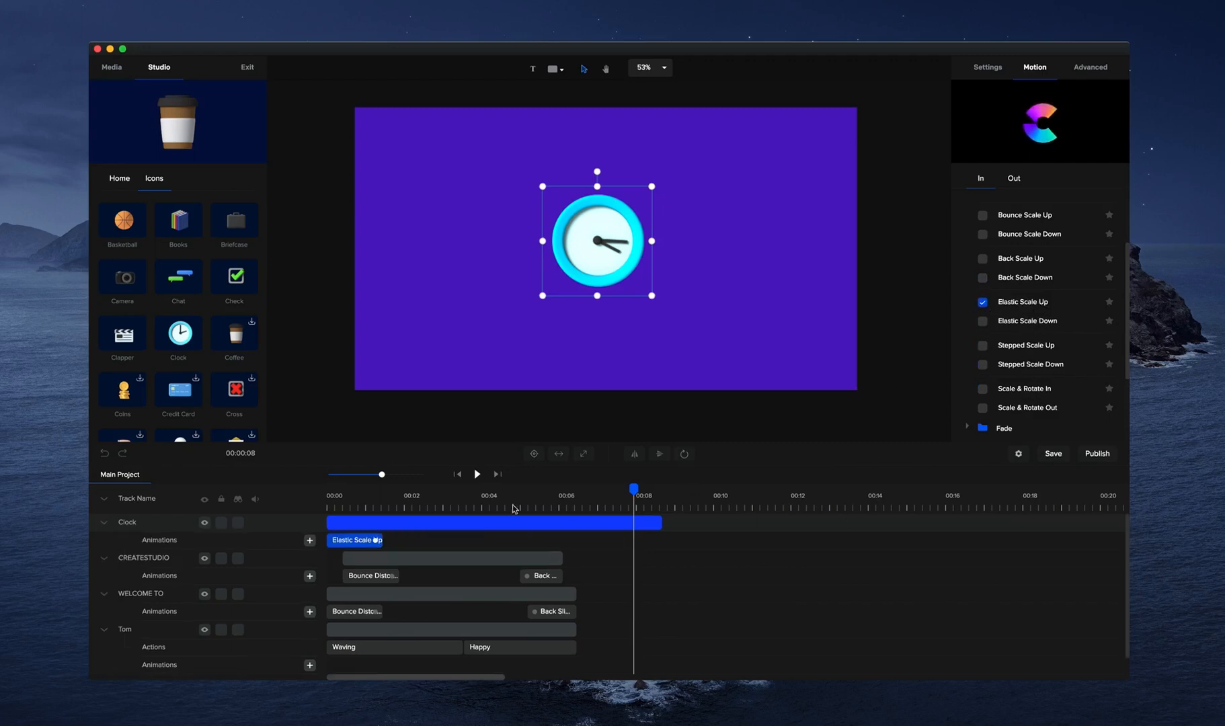
Trim the start of the Clock clip to about 6 seconds and preview its entrance after CREATESTUDIO leaves.
drag(330, 519, 535, 519)
click(533, 500)
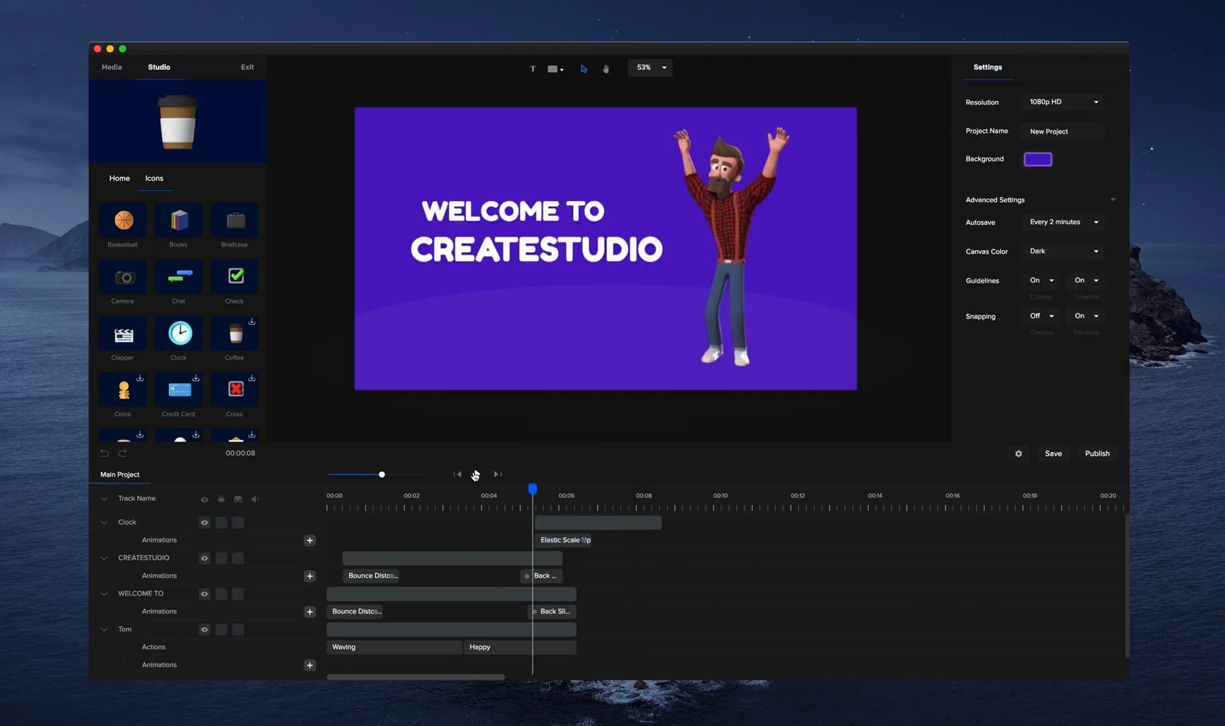
click(476, 475)
click(477, 474)
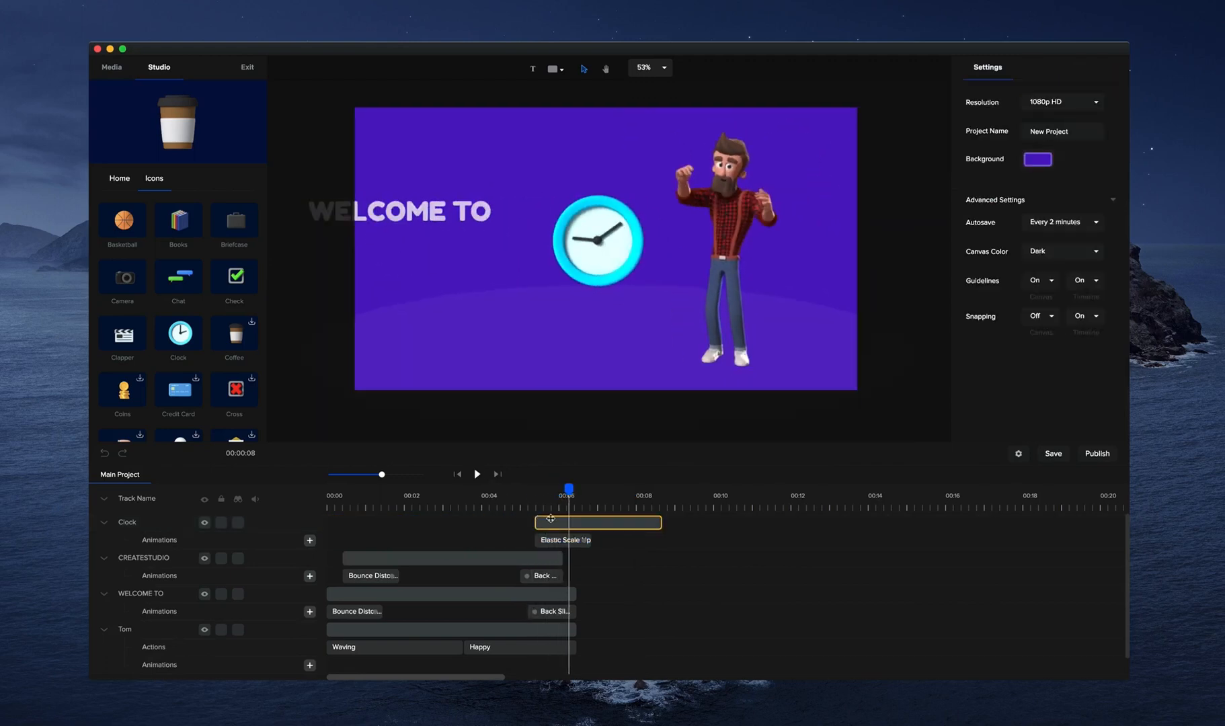
drag(550, 518, 578, 520)
click(558, 494)
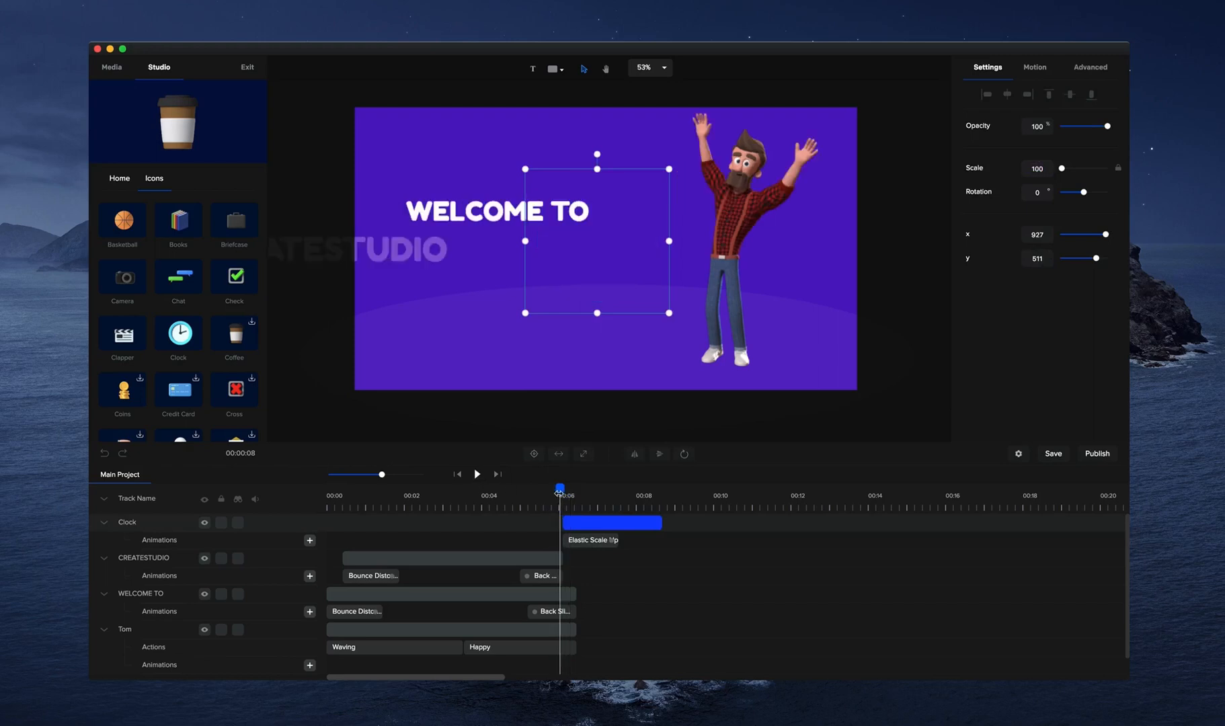
click(476, 475)
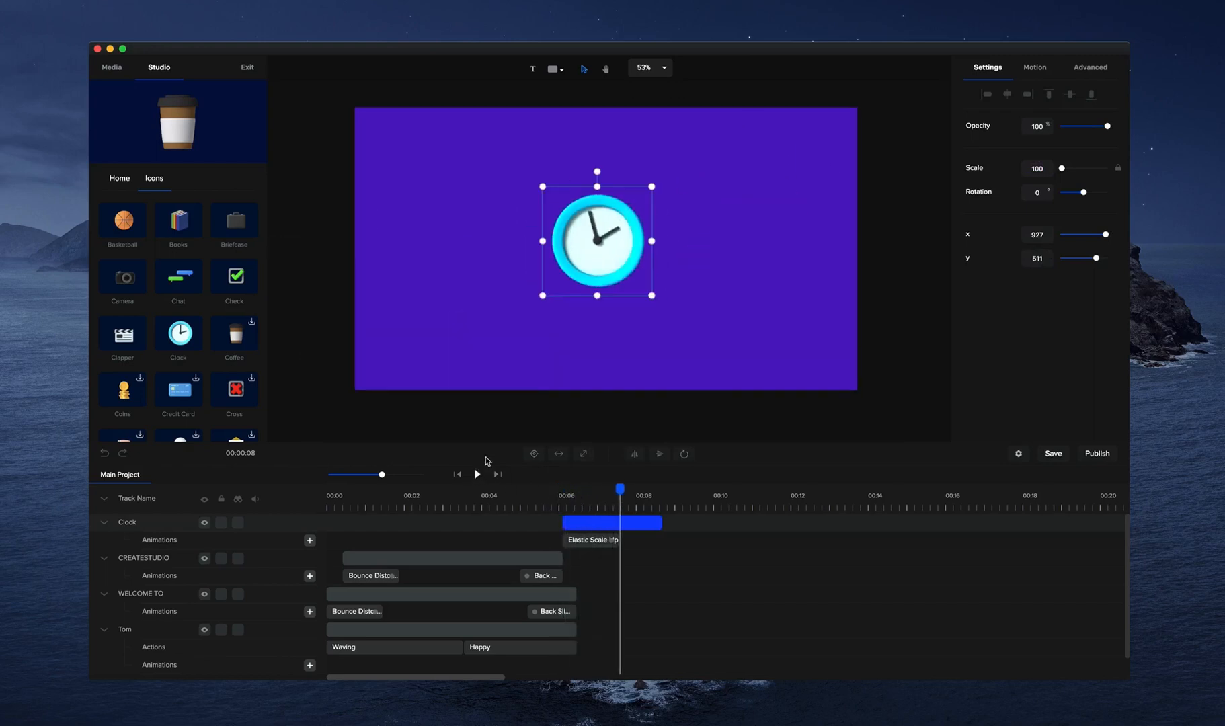
Delete the Clock icon from the project.
key(Delete)
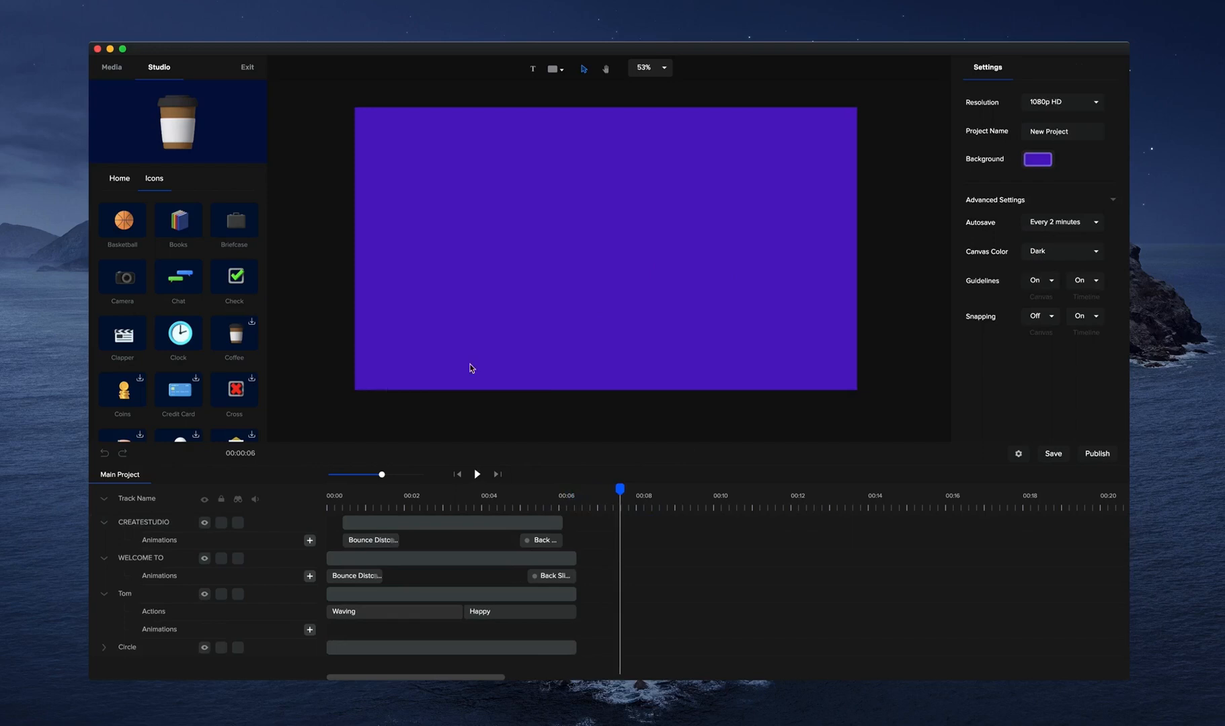
click(130, 73)
click(142, 76)
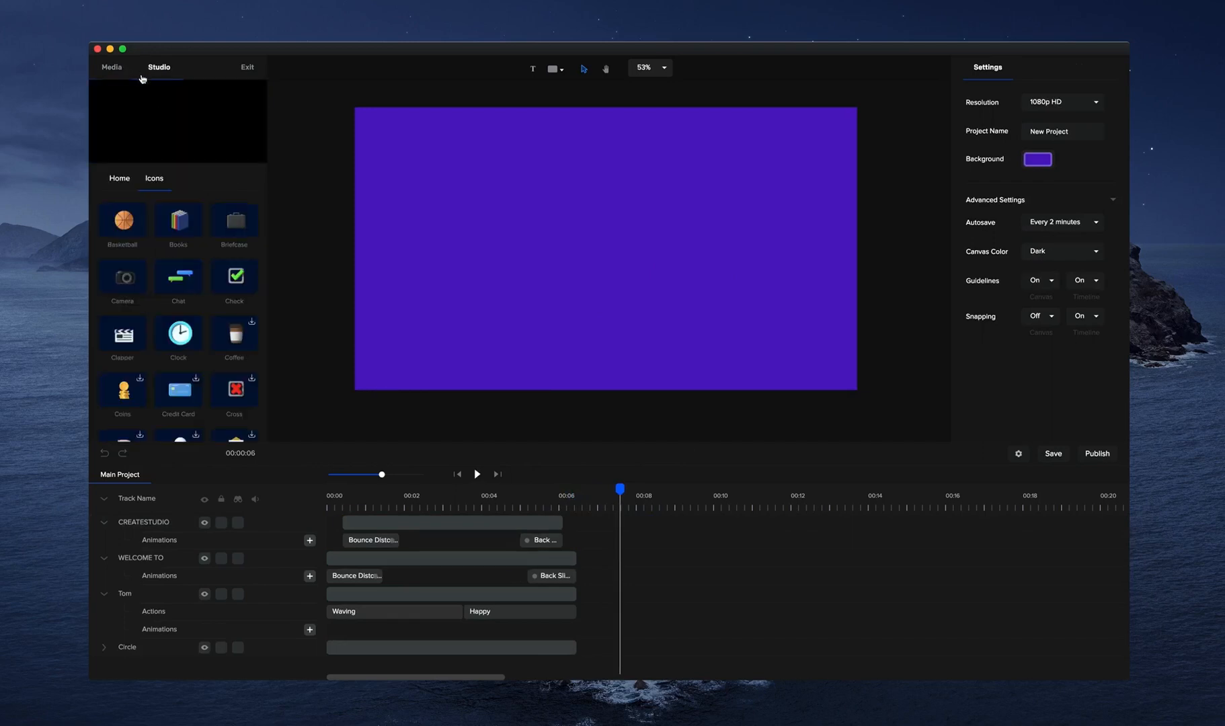
Browse the Supreme backgrounds in the Studio library.
click(129, 184)
click(184, 296)
scroll(183, 314, down, 5)
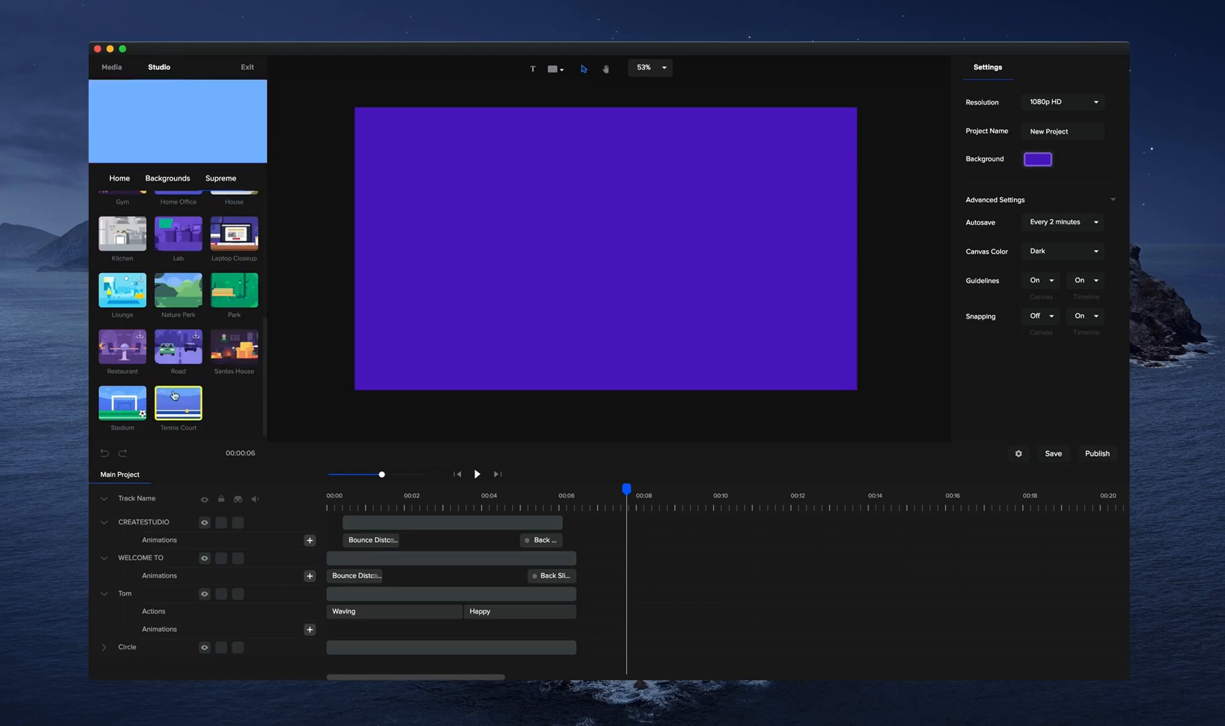
scroll(191, 256, up, 5)
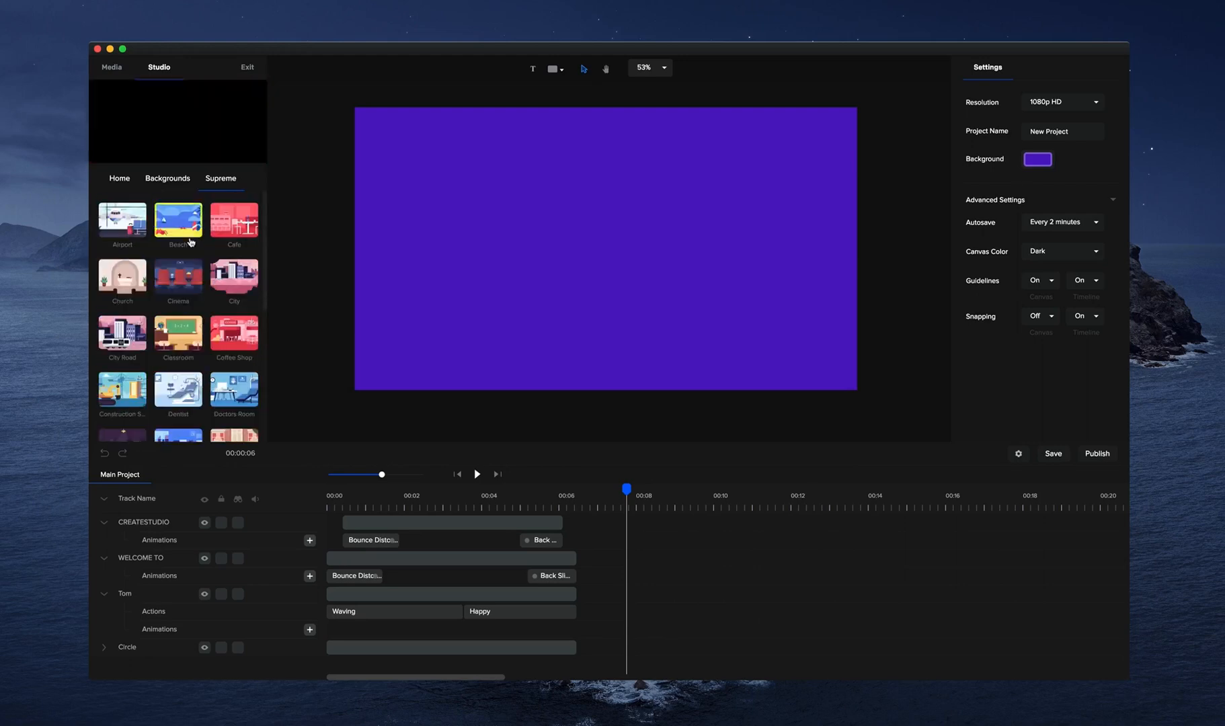
click(167, 178)
Add the Be Yourself title from the Kinetic Typography titles to the canvas.
click(120, 179)
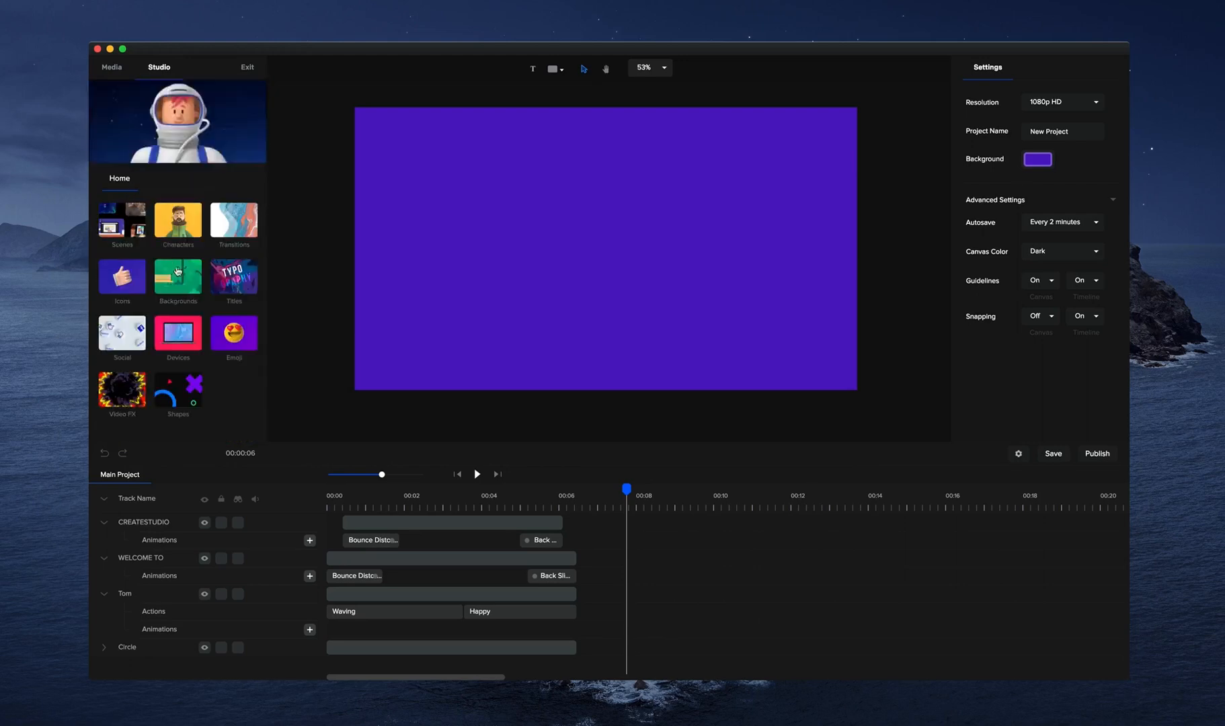
click(234, 275)
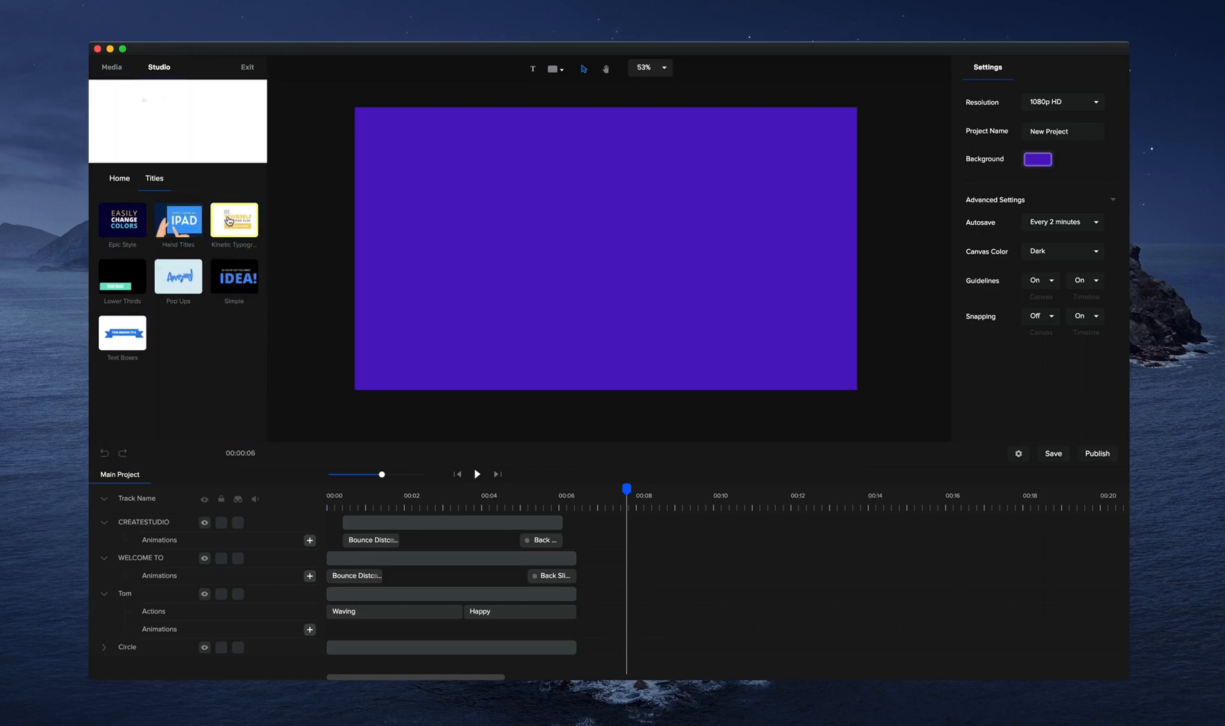
click(226, 222)
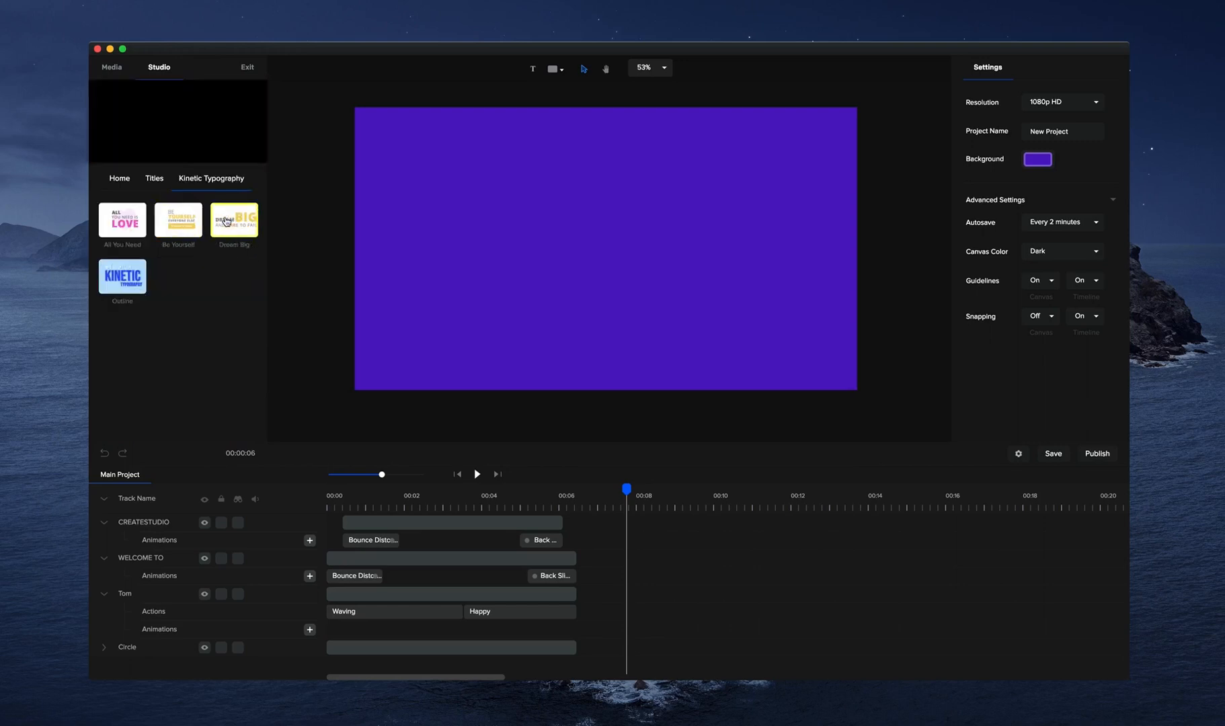
drag(192, 223, 455, 225)
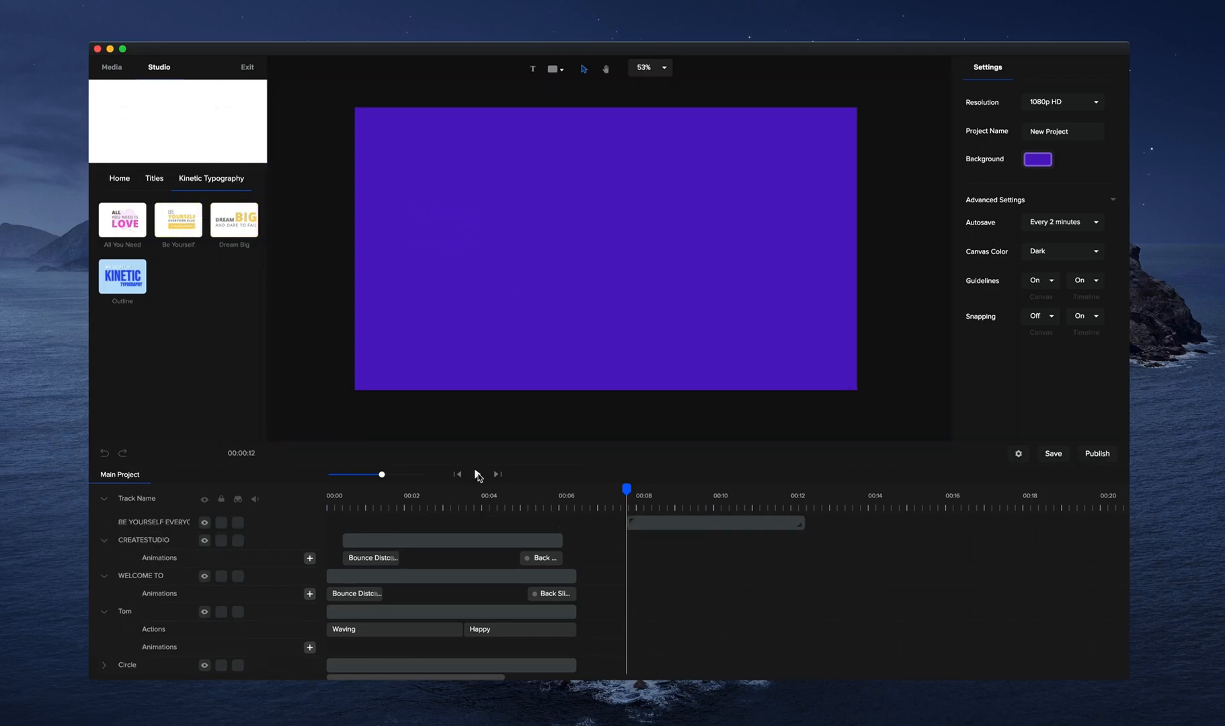
Preview the Be Yourself title and set the project background colour to white, #FFFFFF.
click(477, 474)
click(477, 475)
click(1046, 167)
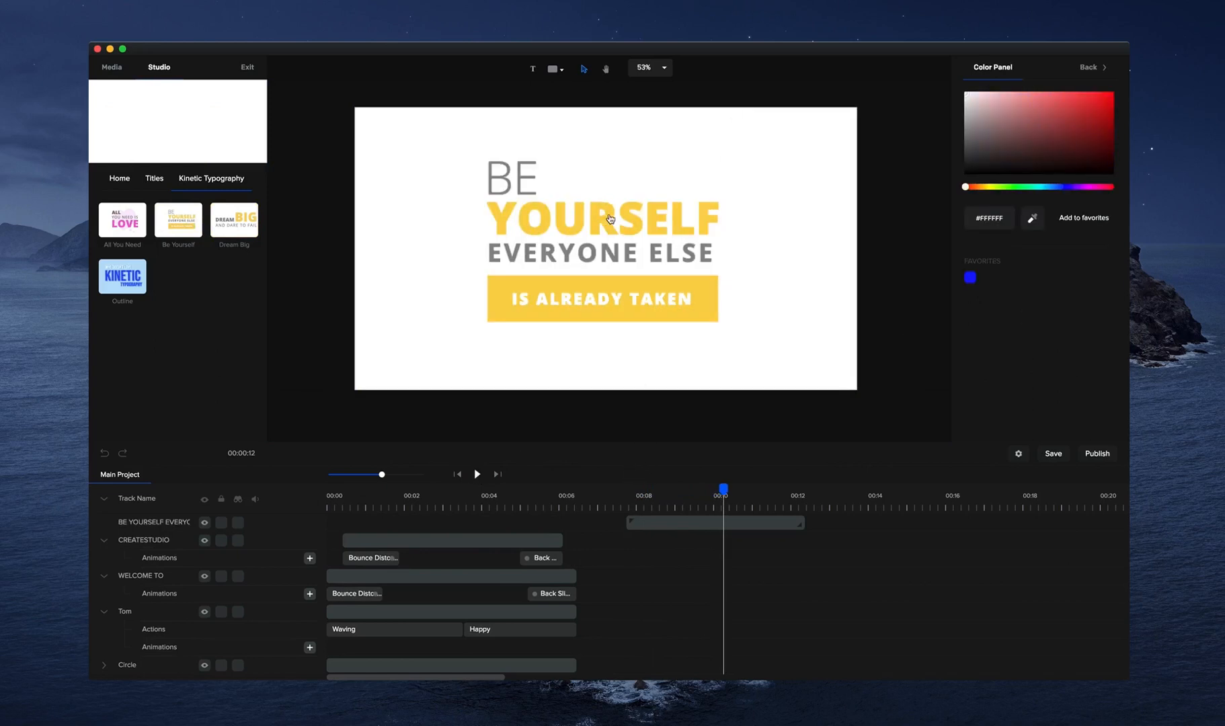
Open the Be Yourself title group in its own timeline and inspect its separate layers, such as the YOURSELF text.
click(669, 521)
right_click(670, 521)
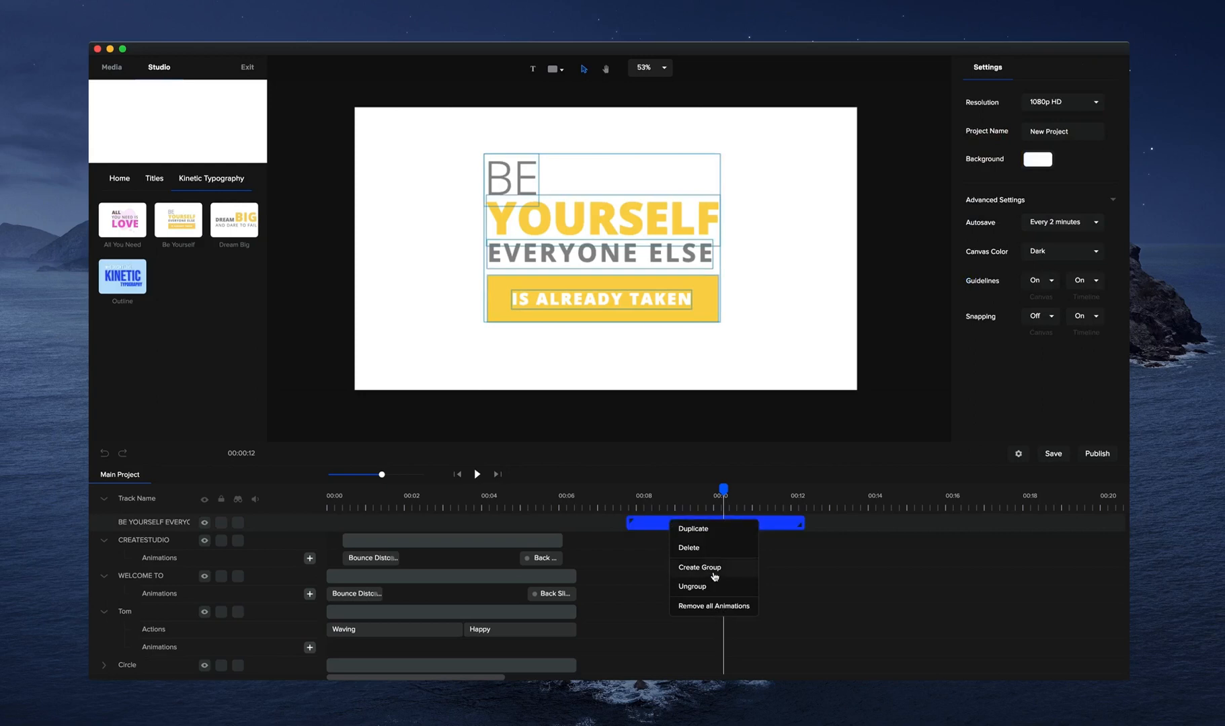
click(644, 523)
click(644, 523)
double_click(645, 523)
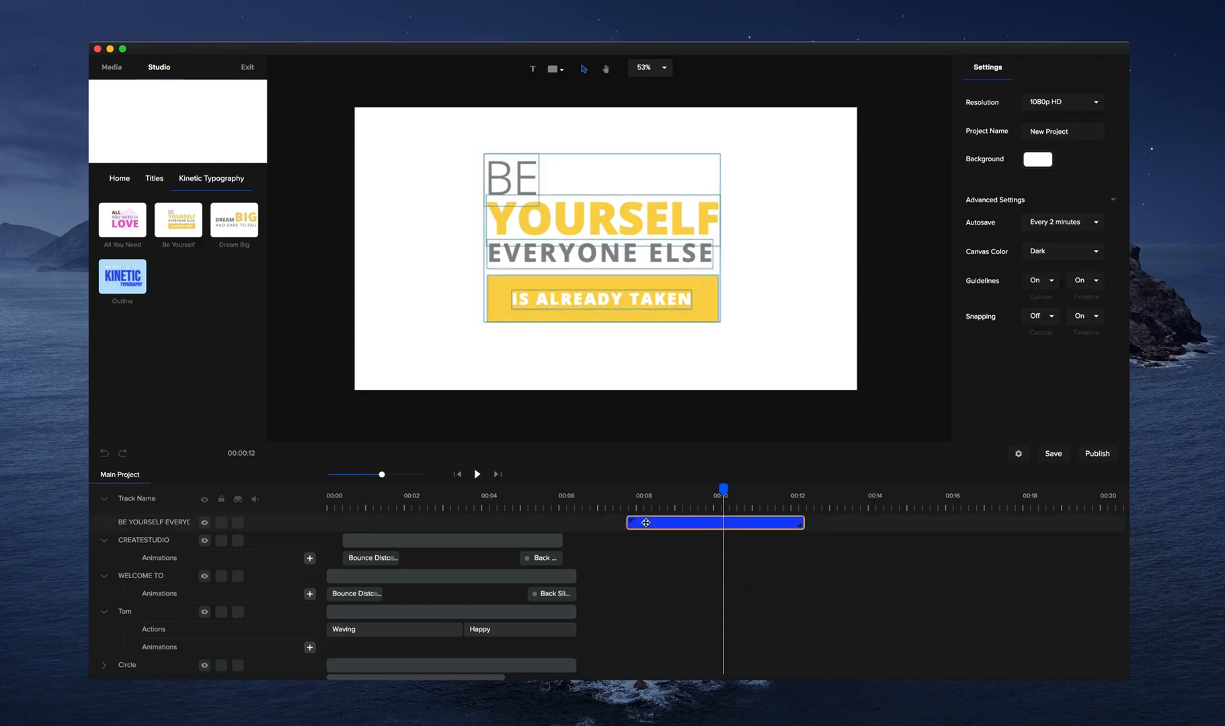
drag(653, 489, 715, 488)
click(670, 302)
click(676, 236)
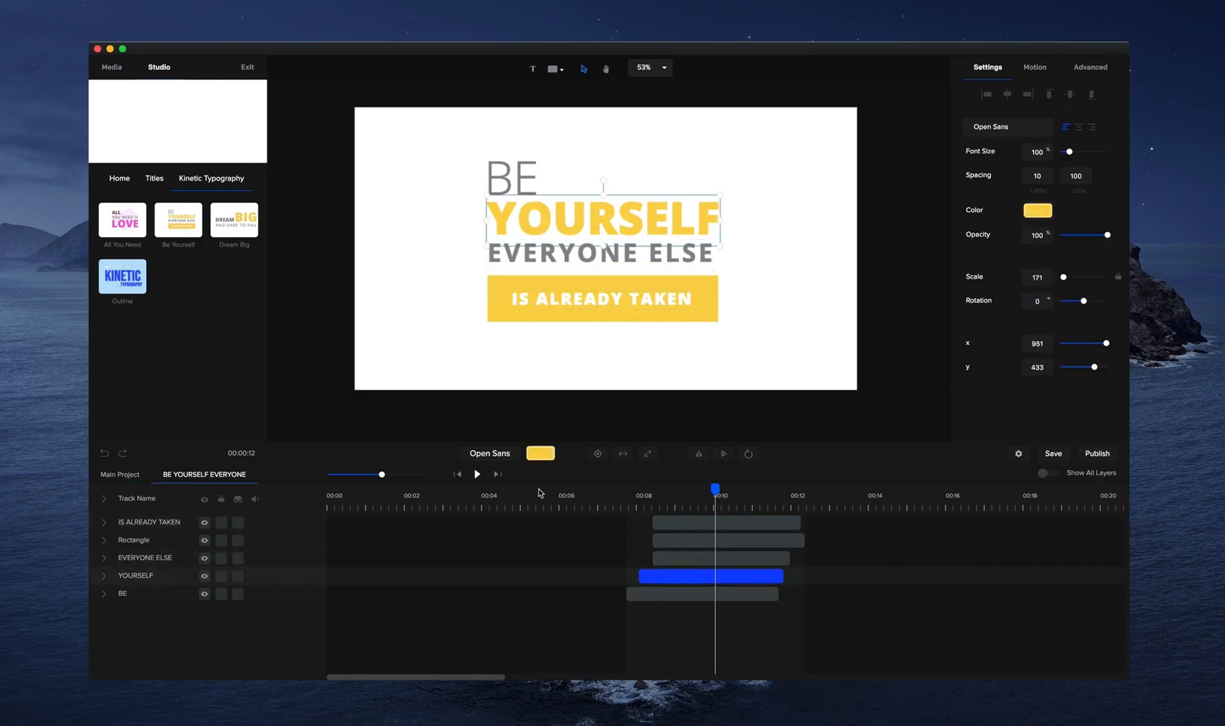
Return to the main project timeline and ungroup the Be Yourself title into separate layers.
click(144, 475)
right_click(691, 522)
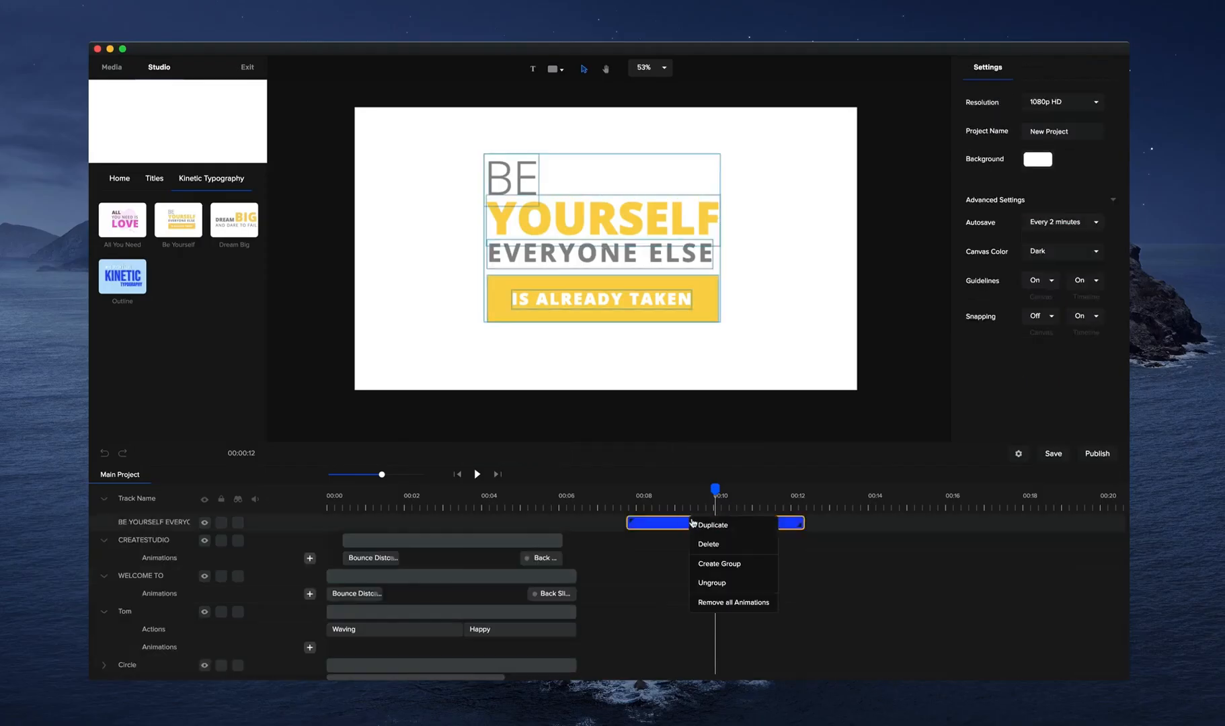
click(712, 582)
mouse_move(714, 486)
mouse_down()
mouse_move(640, 487)
mouse_move(729, 494)
mouse_up()
Select all the ungrouped Be Yourself title layers on the canvas and delete them.
click(159, 178)
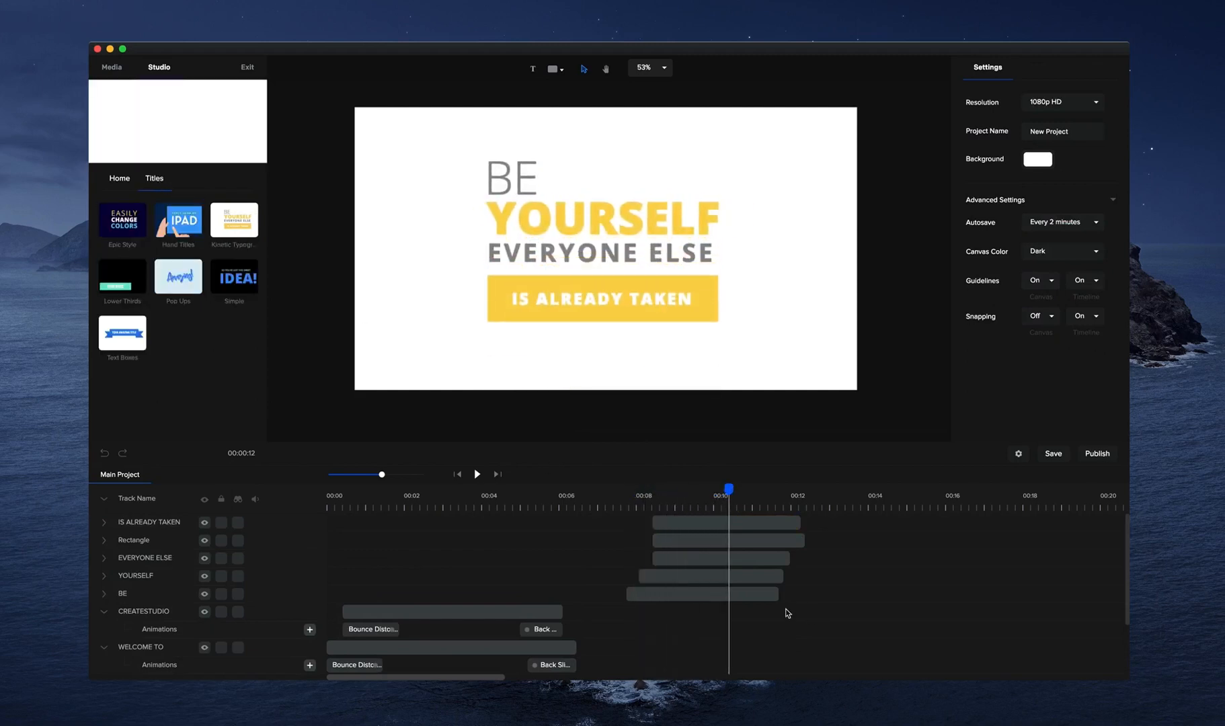
drag(769, 178, 309, 389)
key(Delete)
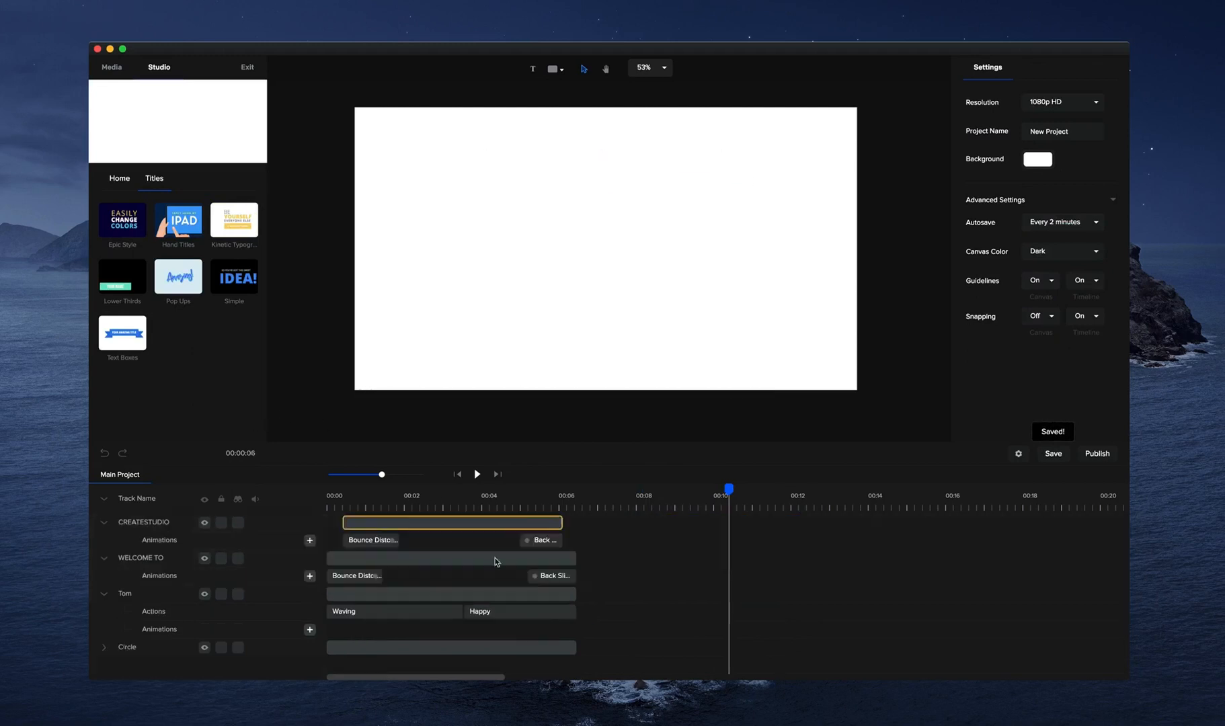
Delete the remaining CREATESTUDIO, WELCOME TO, Tom and Circle tracks to empty the timeline.
key(Delete)
click(508, 522)
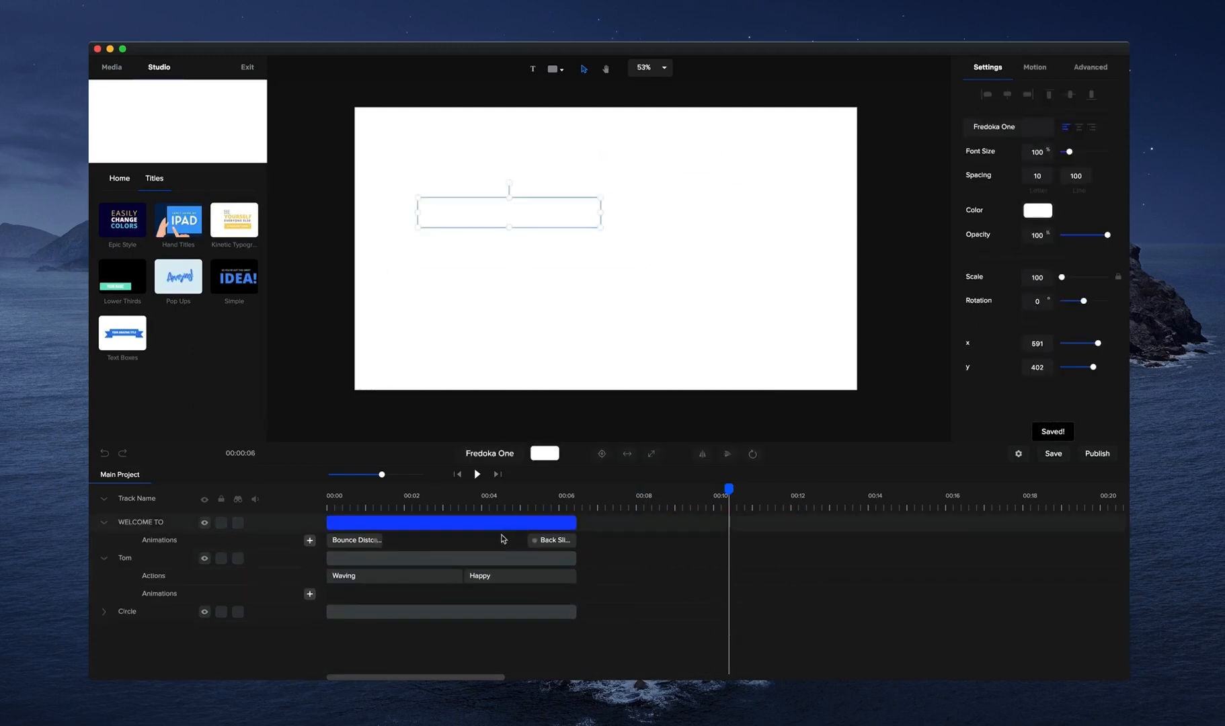
key(Delete)
click(508, 523)
key(Delete)
click(487, 523)
key(Delete)
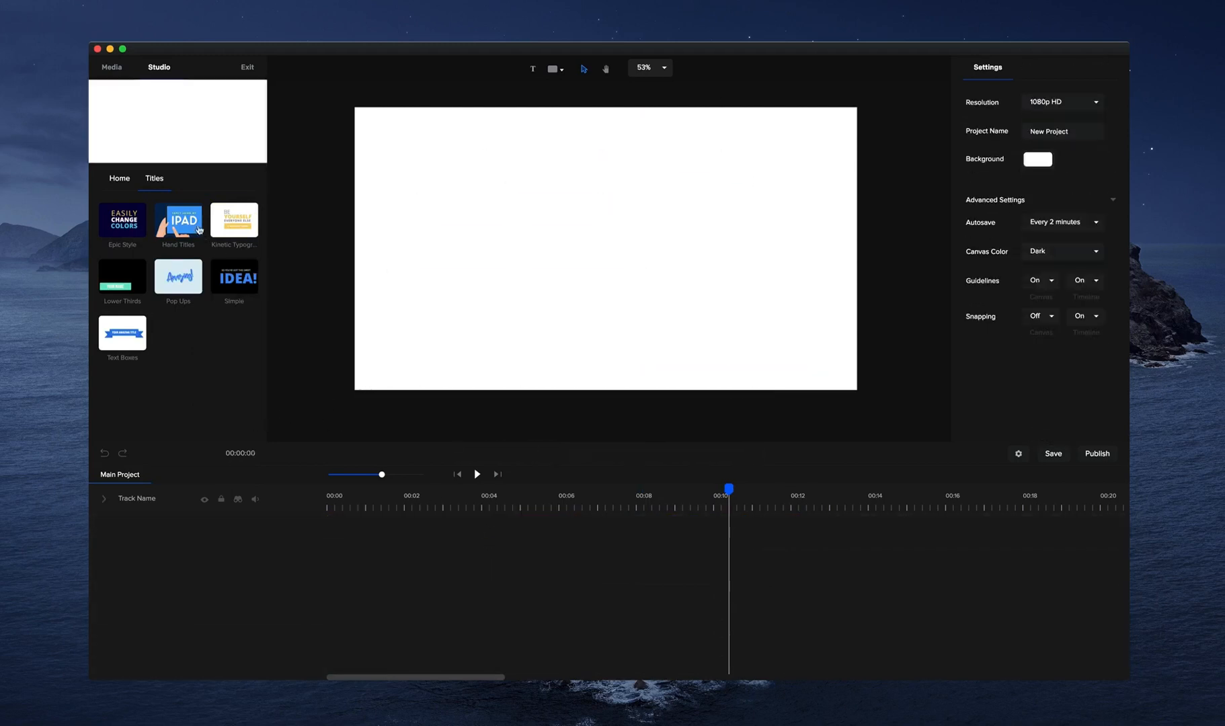
Add the Need a hand title from the Hand Titles collection to the canvas and play it.
click(179, 220)
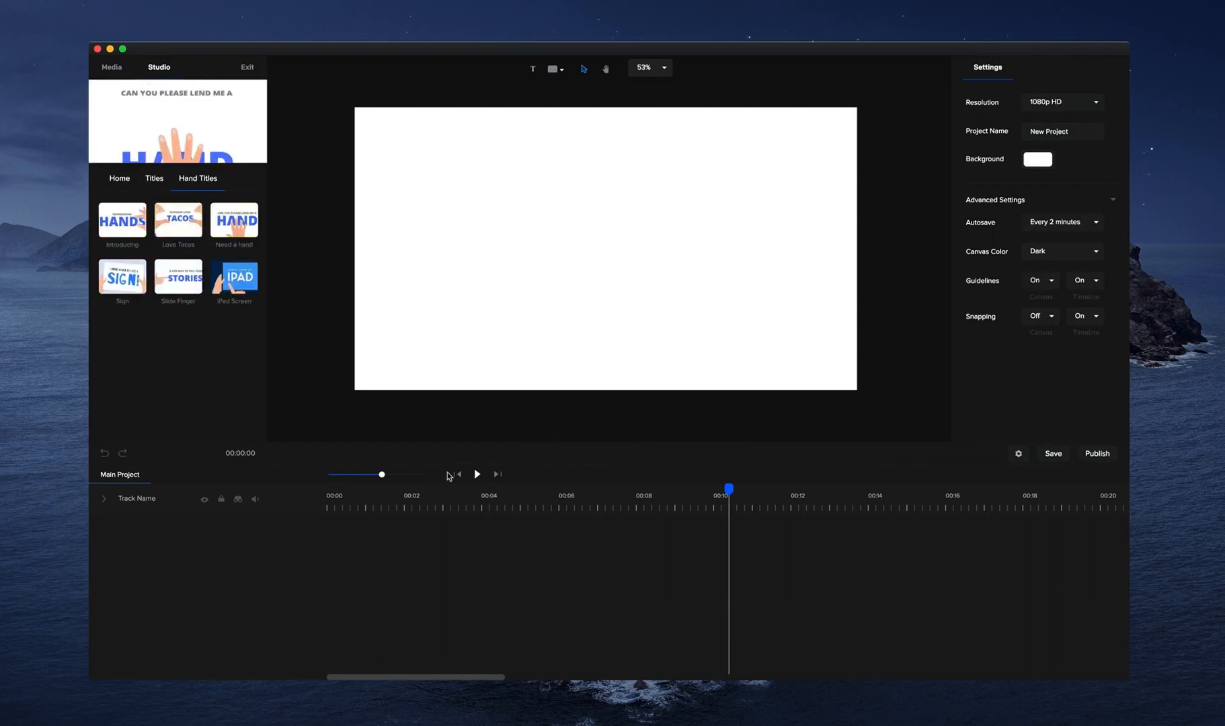
drag(234, 232, 568, 321)
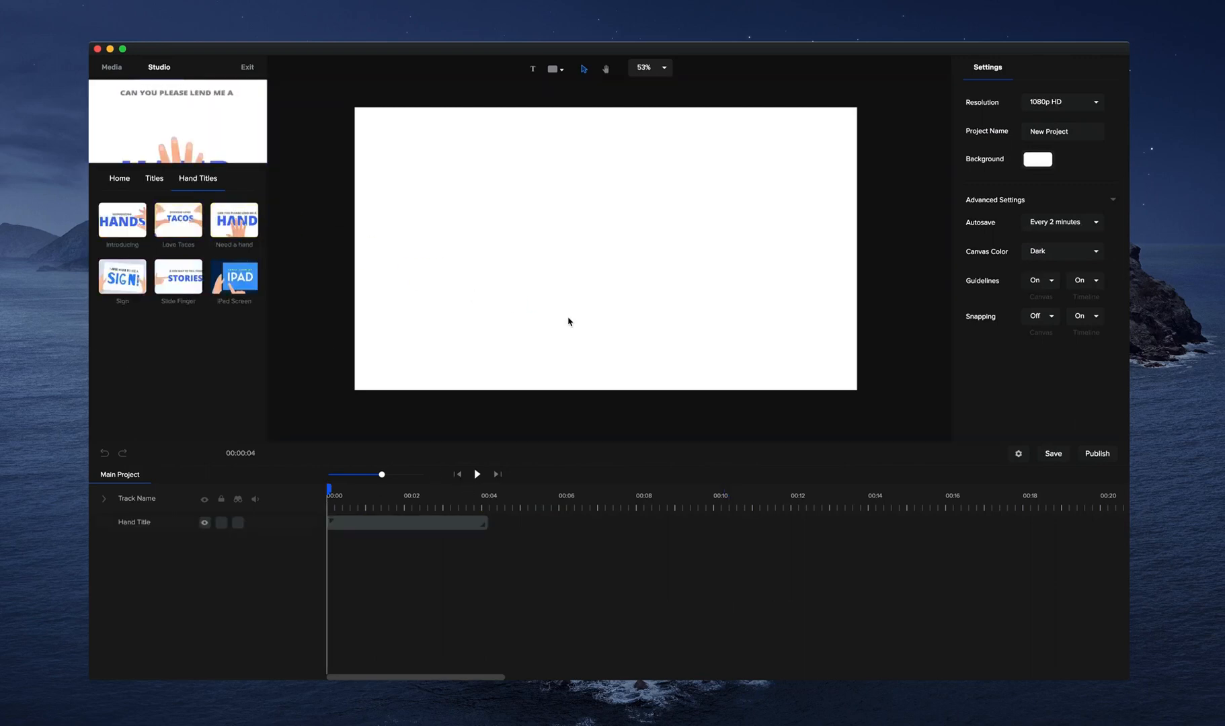
click(482, 475)
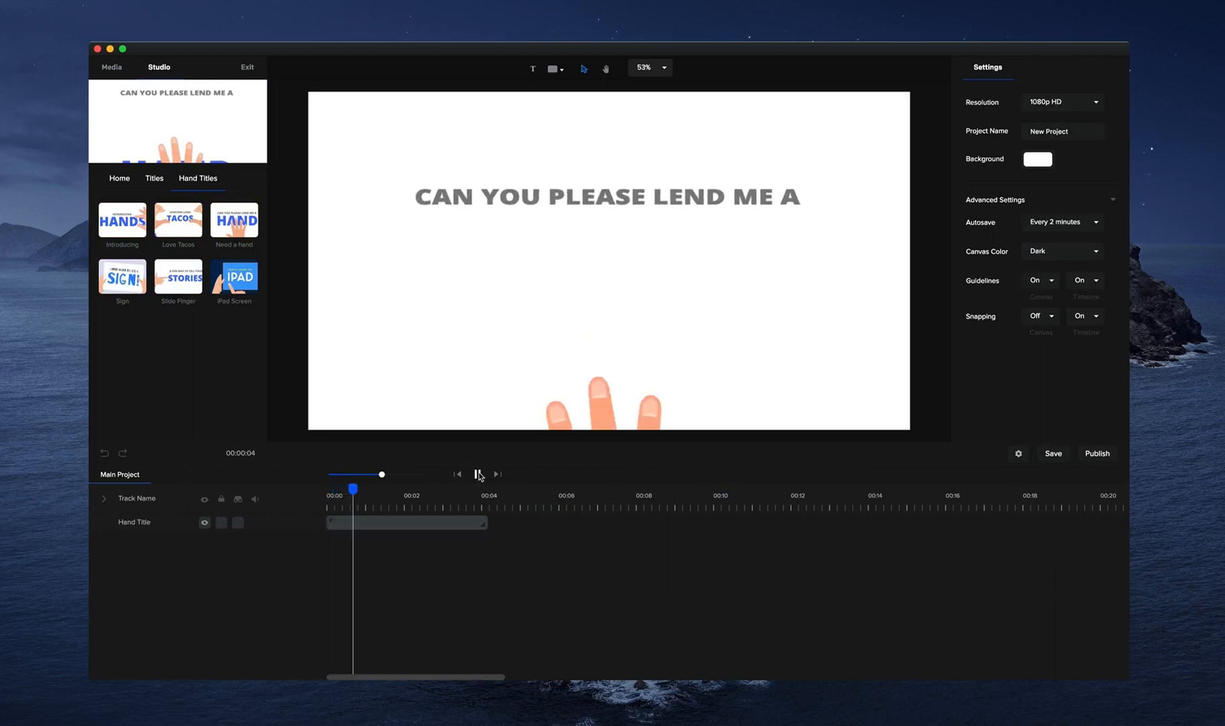
Ungroup the Hand Title into separate layers and select its large HAND text.
right_click(464, 516)
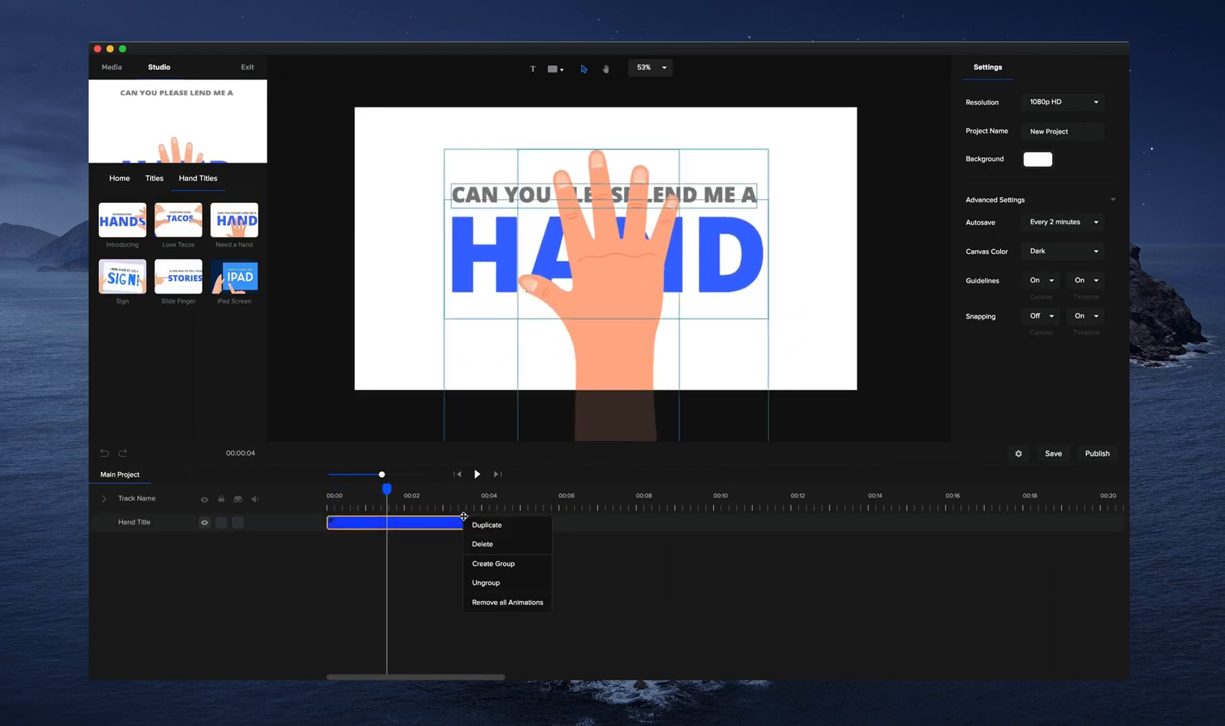
click(521, 583)
click(721, 253)
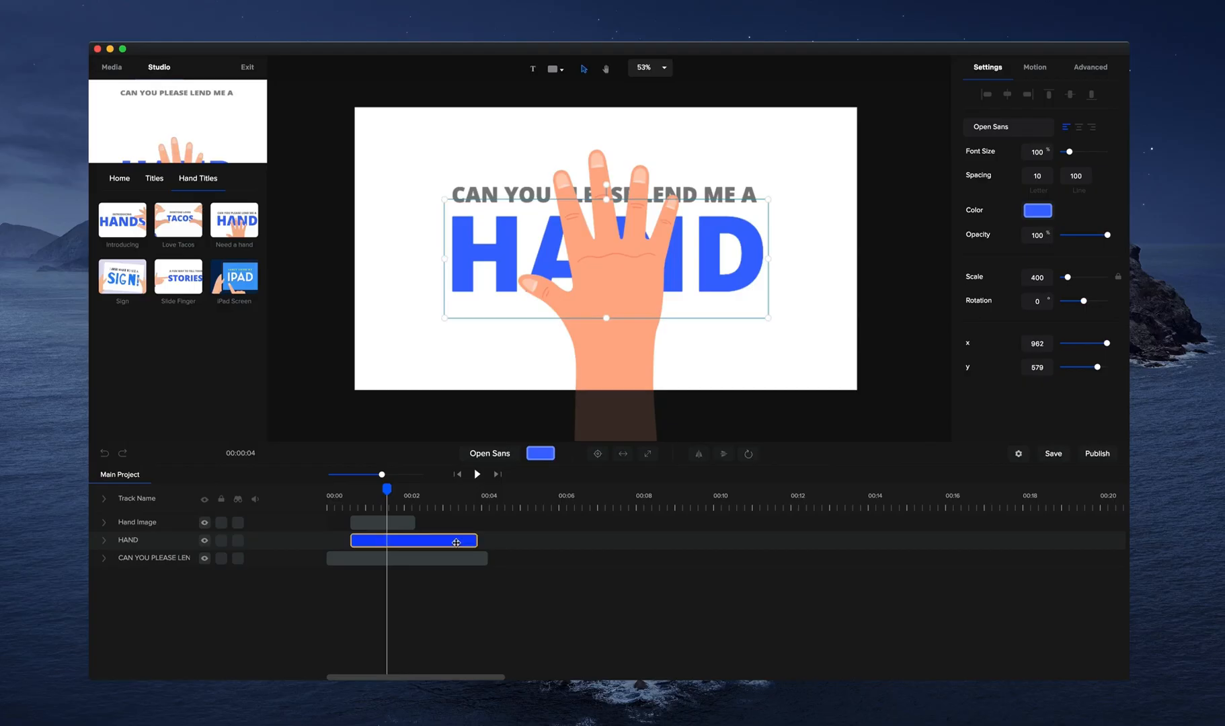
Replace the title's small text line with "CREATESTUDIO IS" and its large HAND text with "AMAZING!".
click(435, 508)
double_click(564, 194)
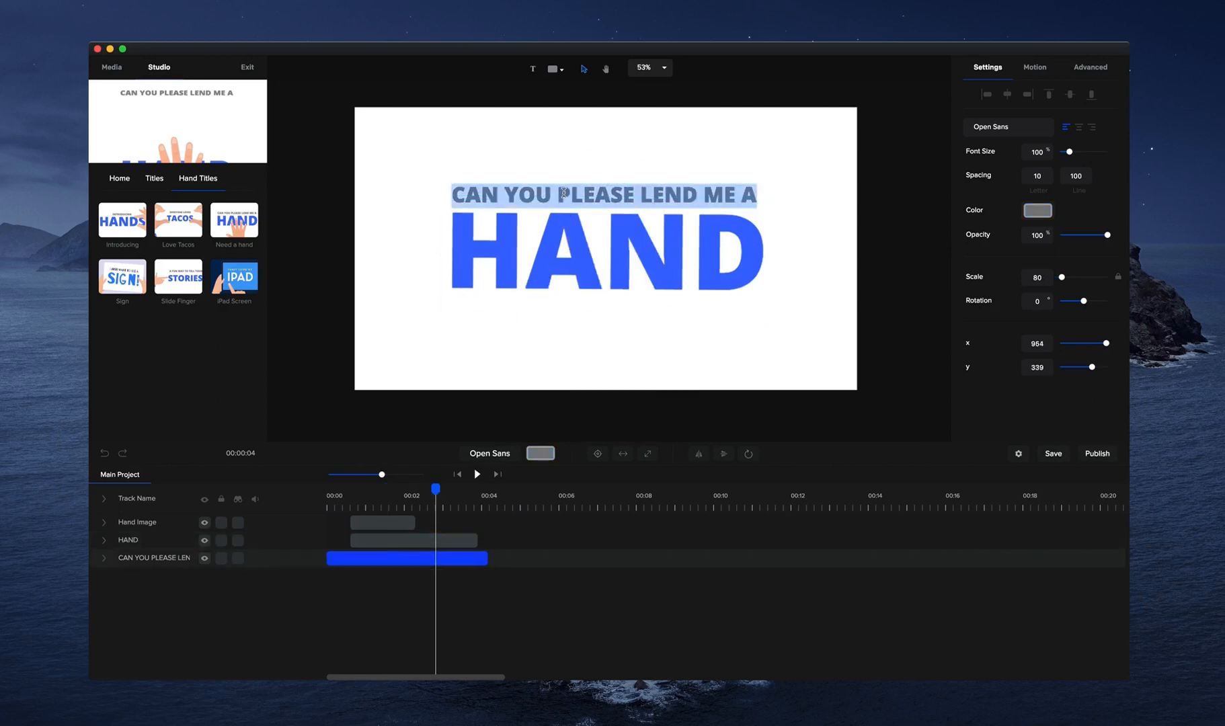
text(CREATES)
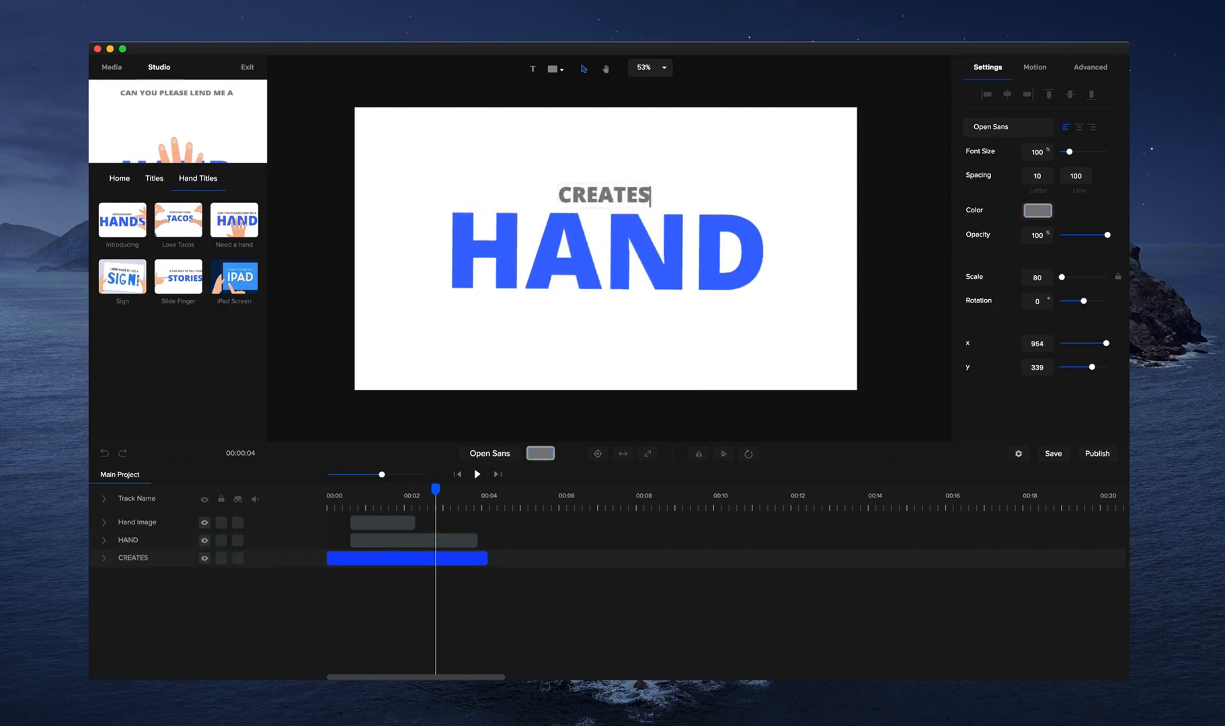
text(TUDIO IS)
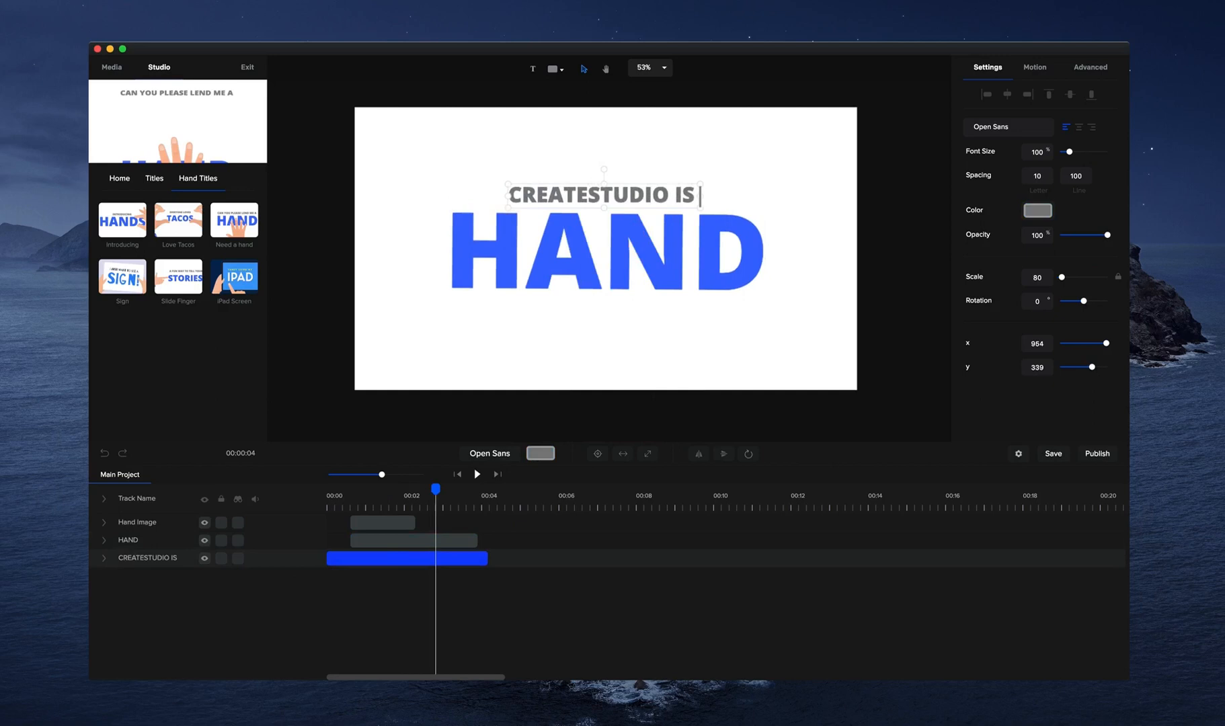
double_click(578, 302)
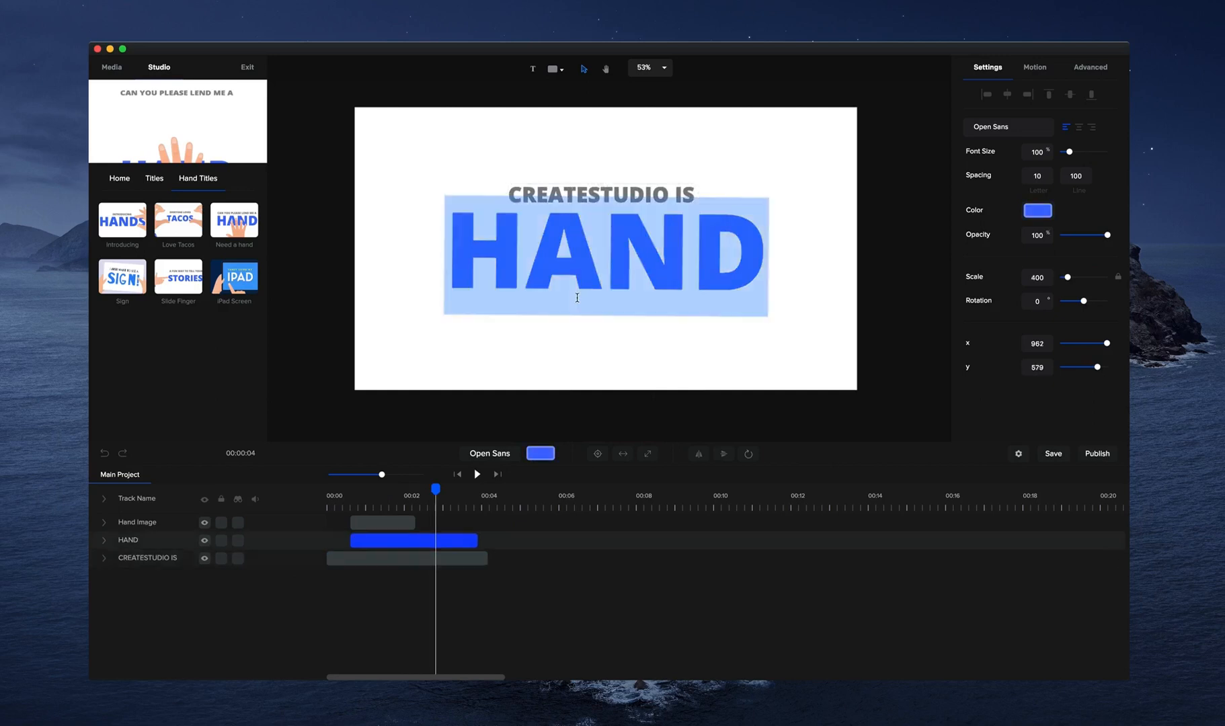
text(AMAZING)
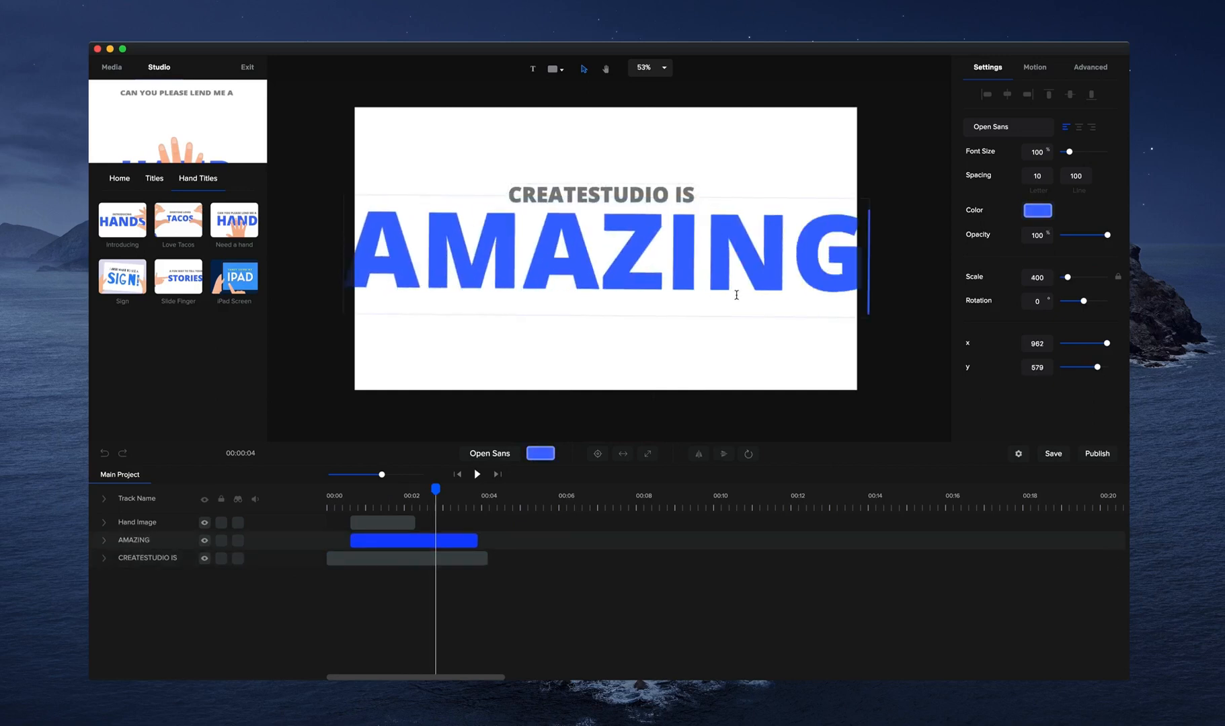
text(!)
Shrink the AMAZING! text to a scale of about 235 and centre it horizontally on the canvas.
click(880, 263)
drag(884, 317, 692, 233)
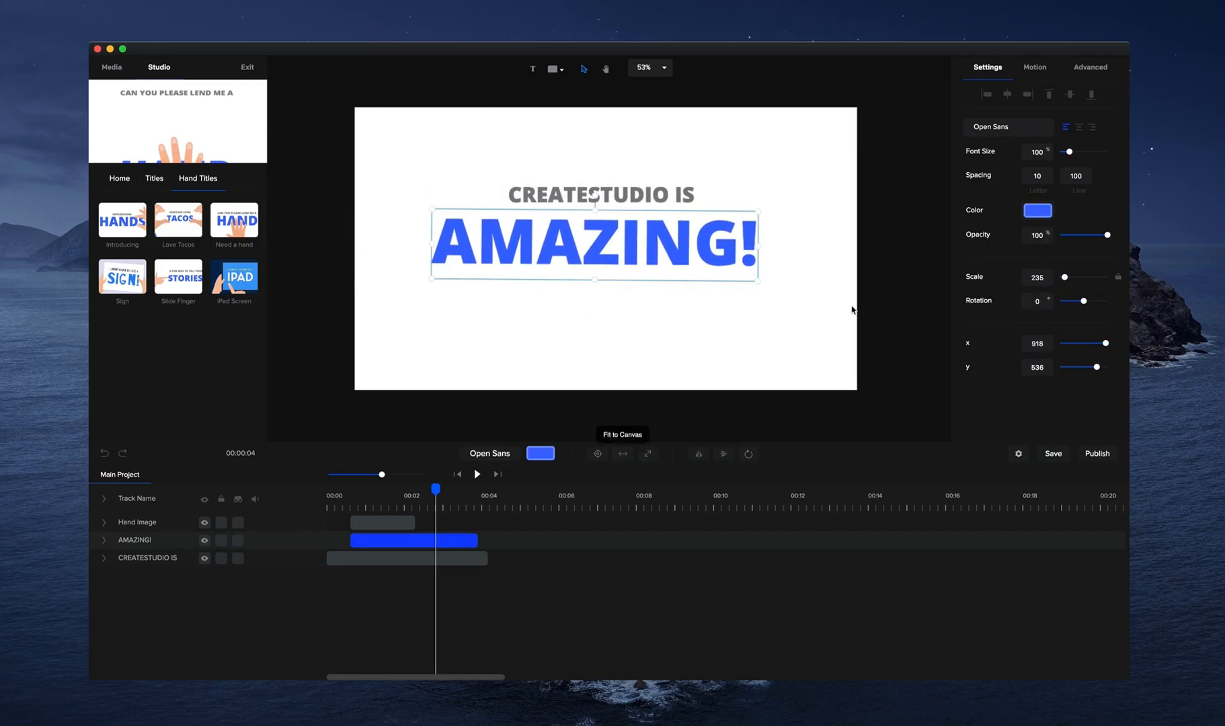
click(1001, 98)
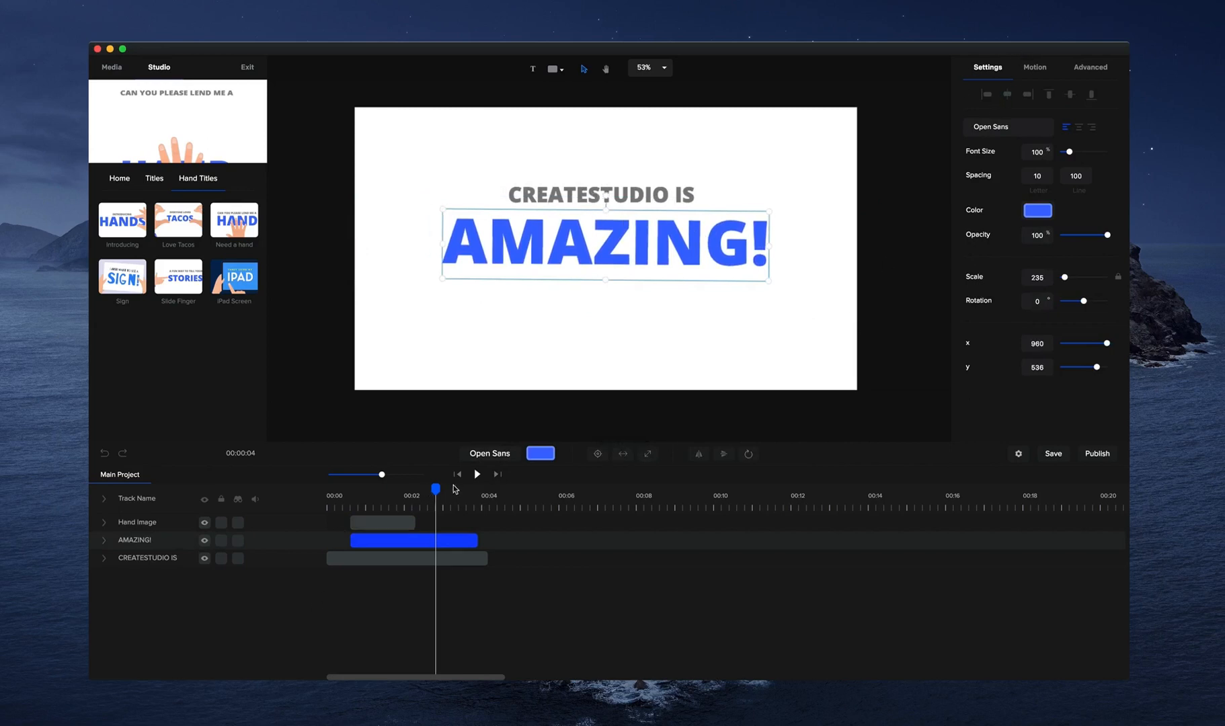
Play back the edited hand title to check its animation.
click(476, 474)
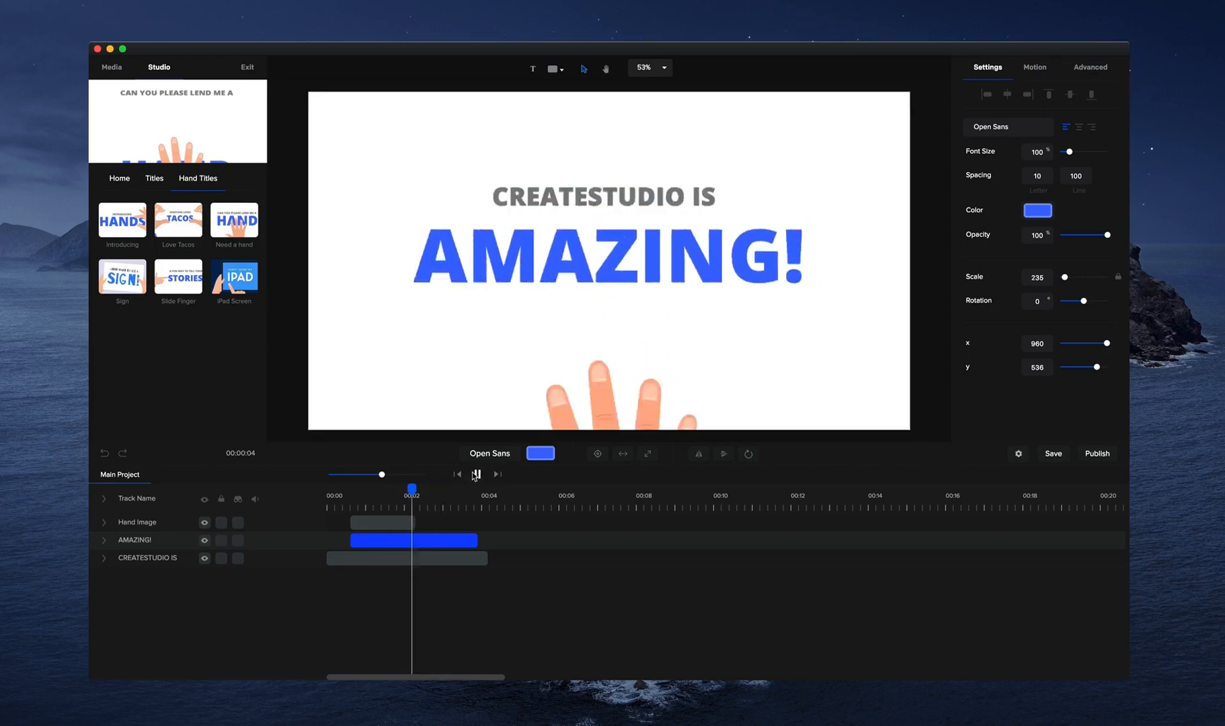
click(476, 474)
click(477, 474)
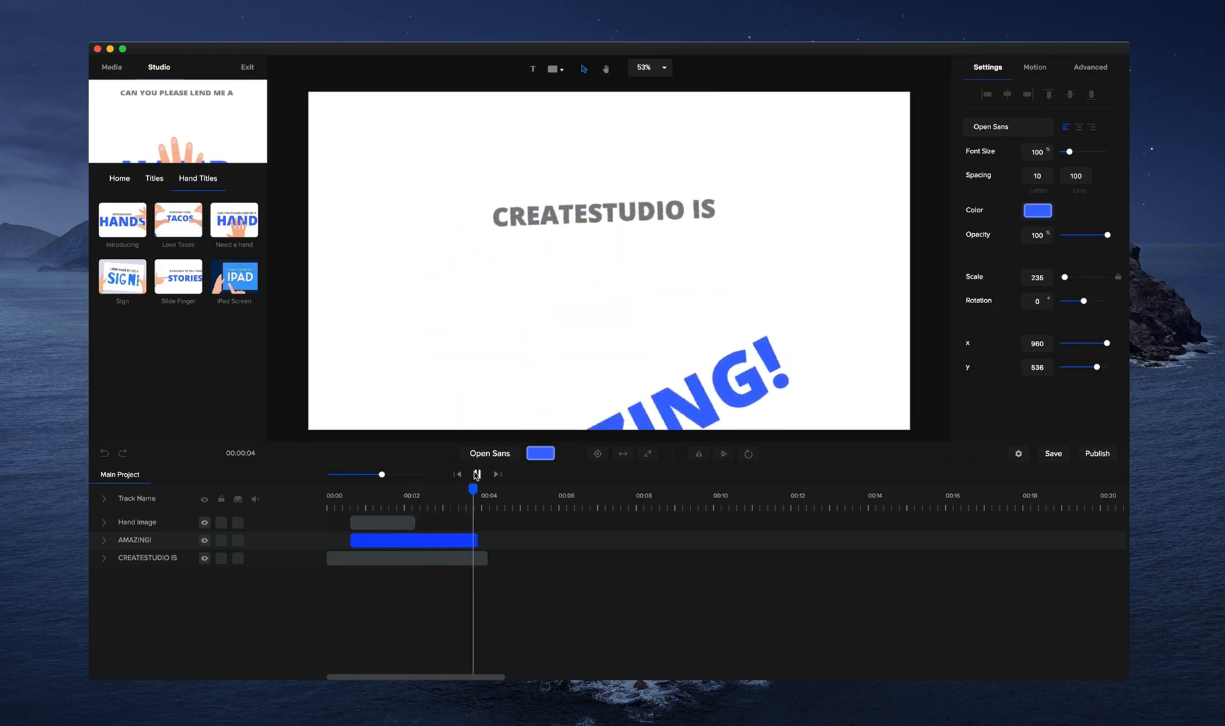
Add the Cross 2 shape from the Studio library's Shapes at the four-second mark and preview it.
click(119, 178)
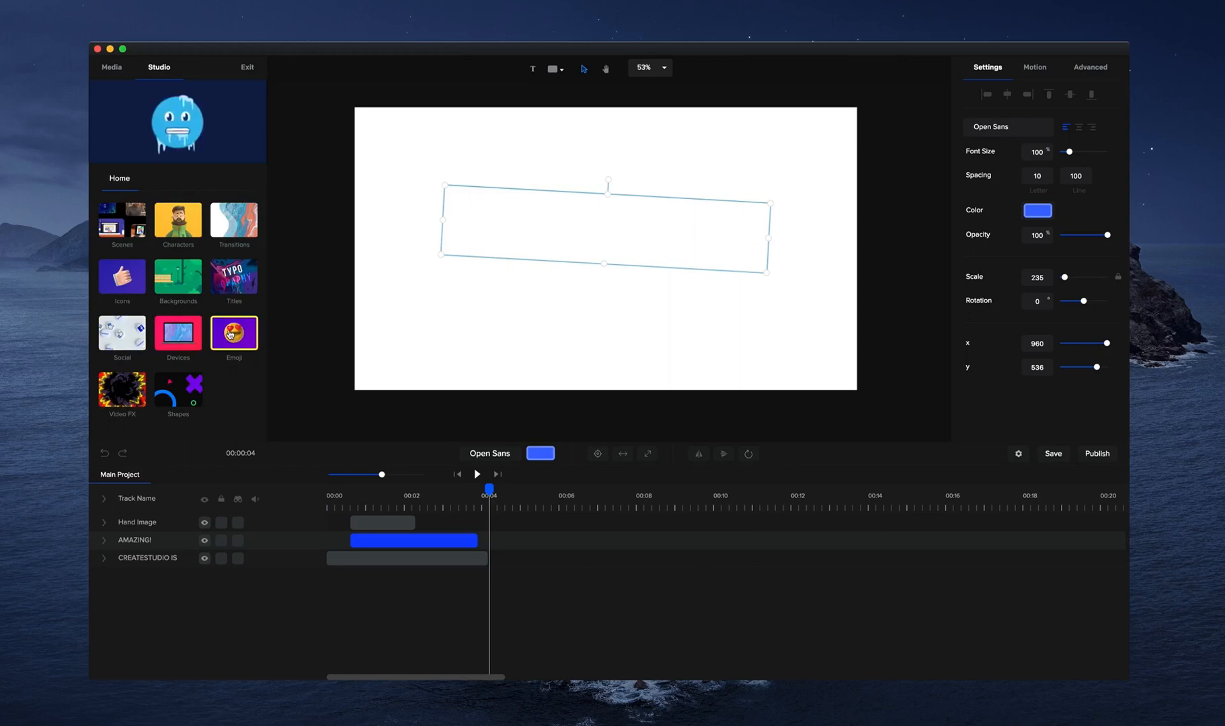
click(191, 384)
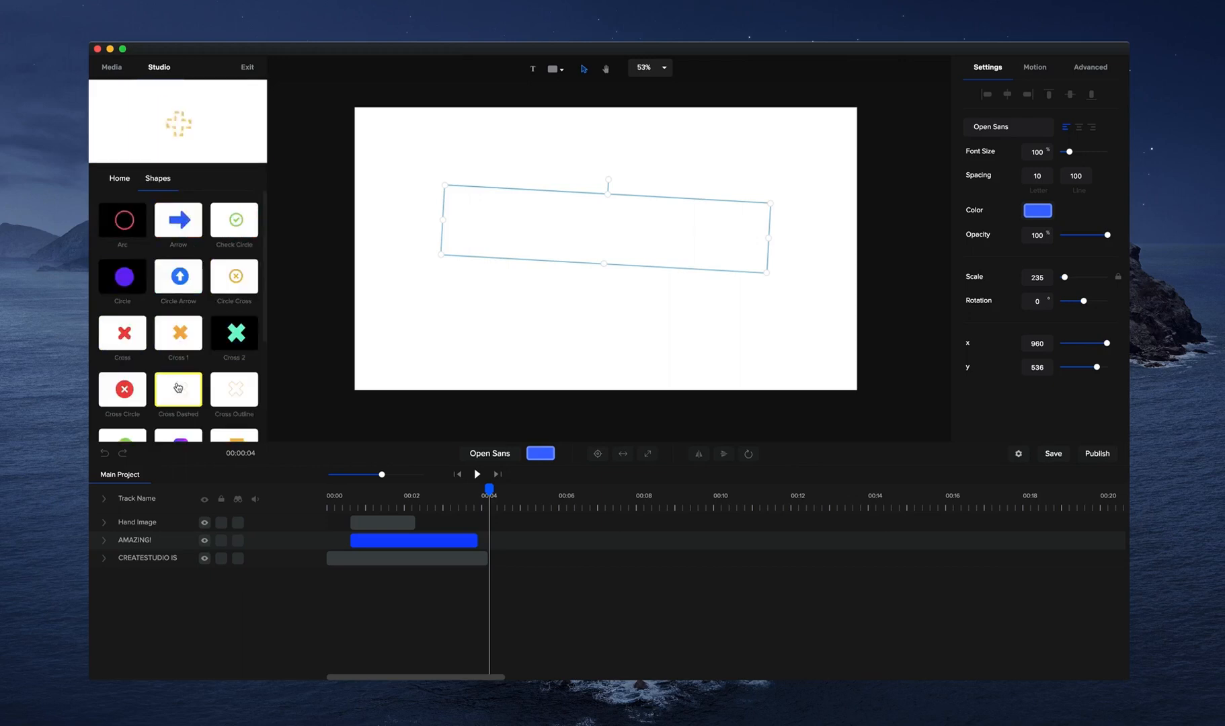
drag(216, 329, 549, 309)
click(477, 474)
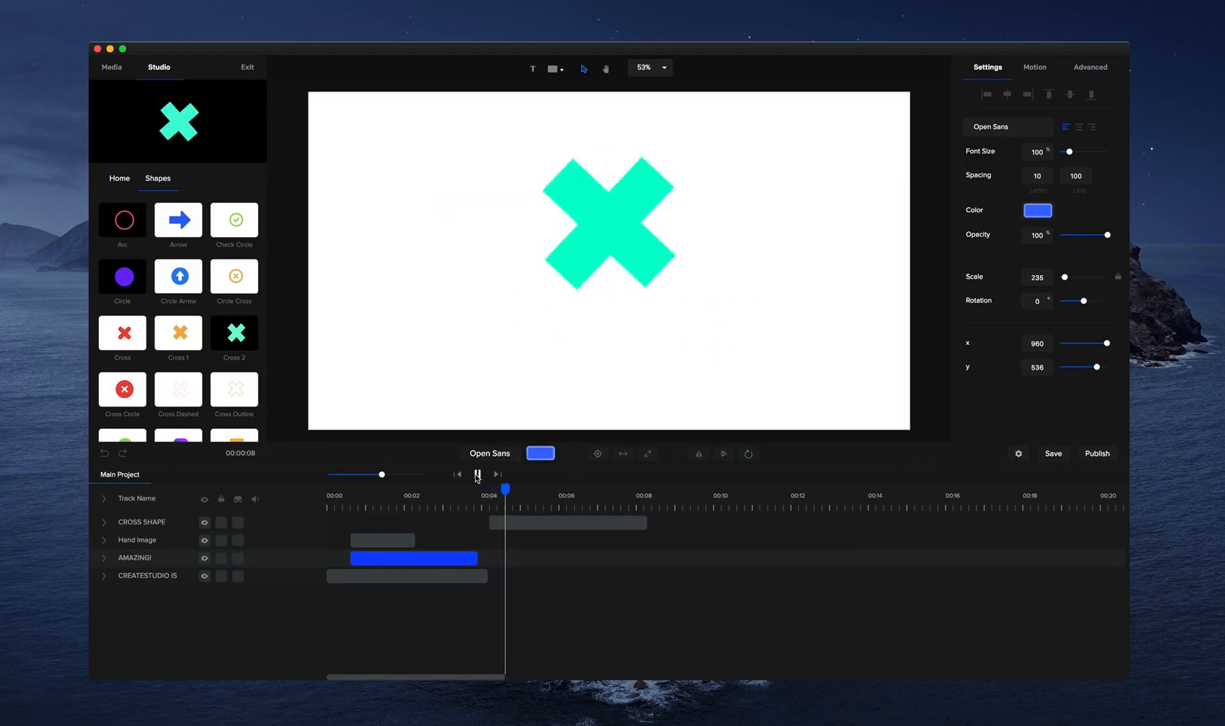
Reduce the cross shape to a scale of about 2431 and place it in the canvas's lower-left area, about x 342, y 833.
click(578, 253)
click(629, 189)
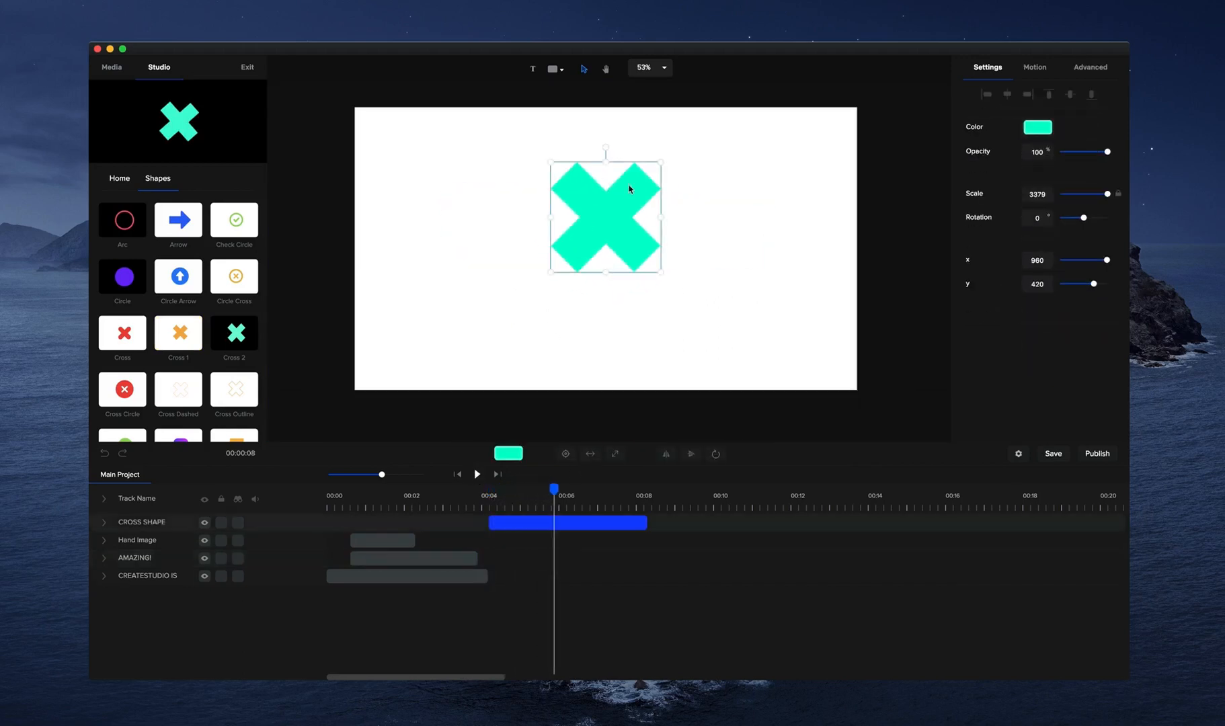
drag(662, 162, 460, 314)
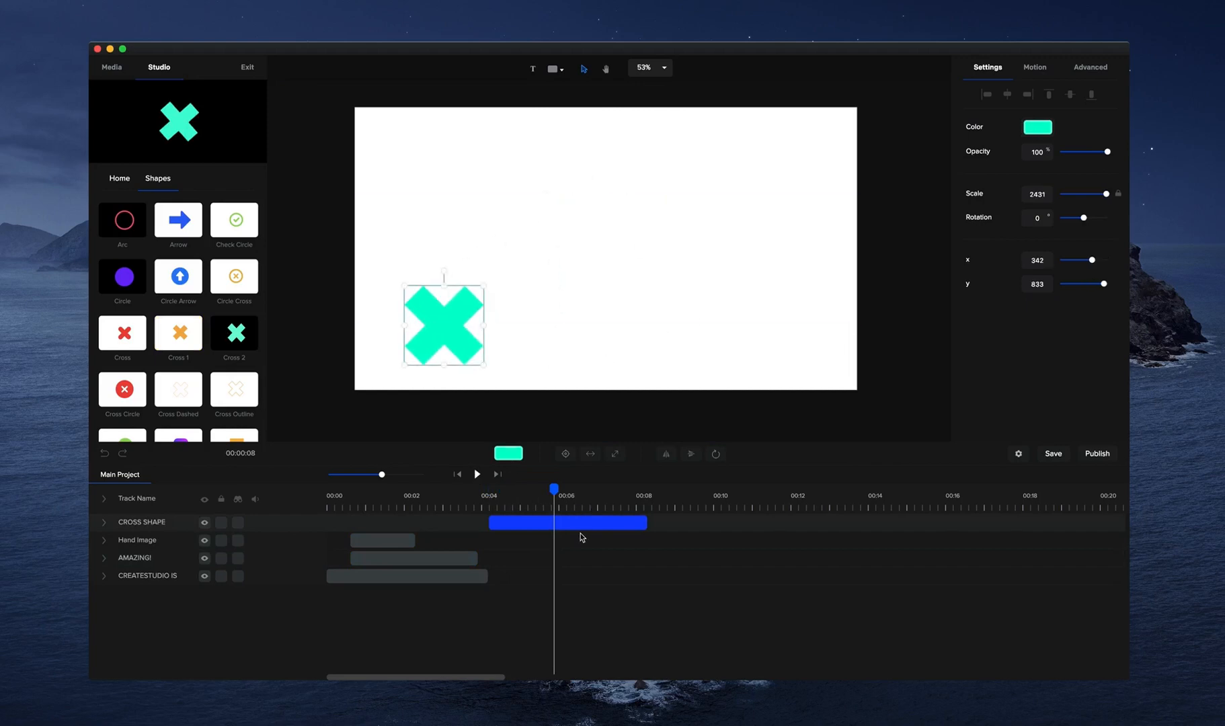
Duplicate the cross with a slightly delayed start and place the copy at about x 1799, y 240, scaled to about 1527.
key(super+v)
click(504, 521)
drag(464, 316, 842, 160)
Recolour the duplicate cross purple and play the animation of both crosses.
click(1041, 126)
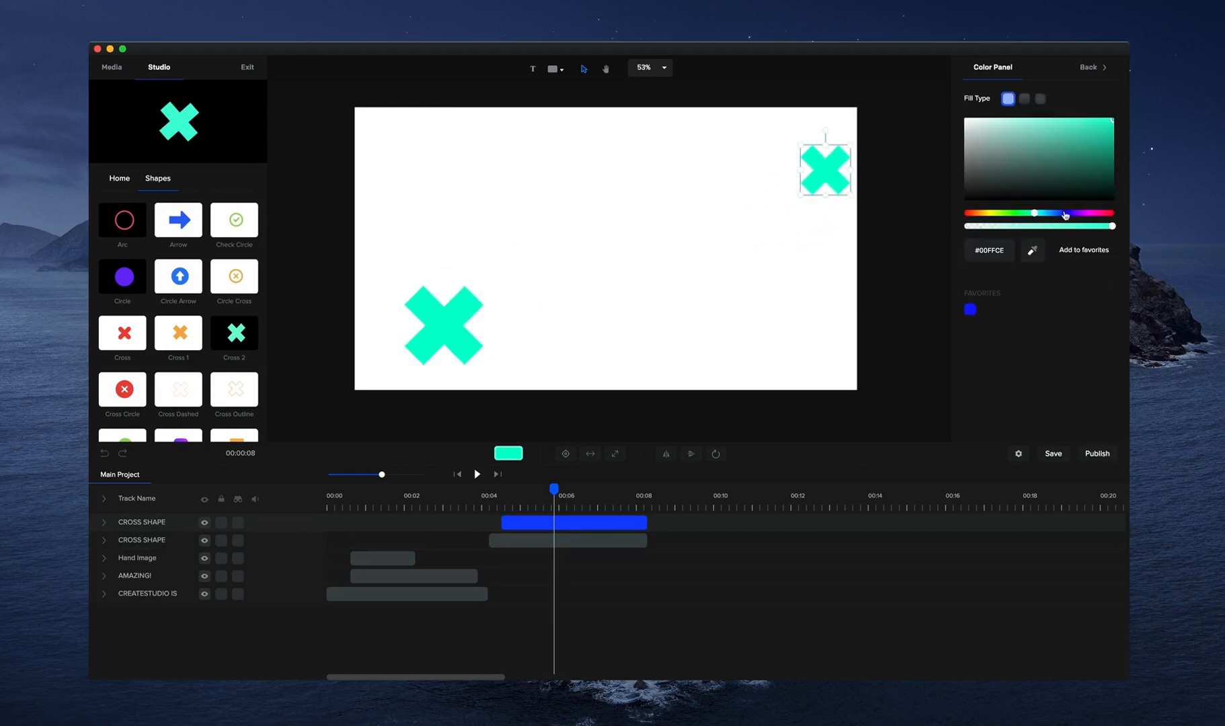
drag(1065, 214, 1077, 213)
click(472, 495)
click(477, 473)
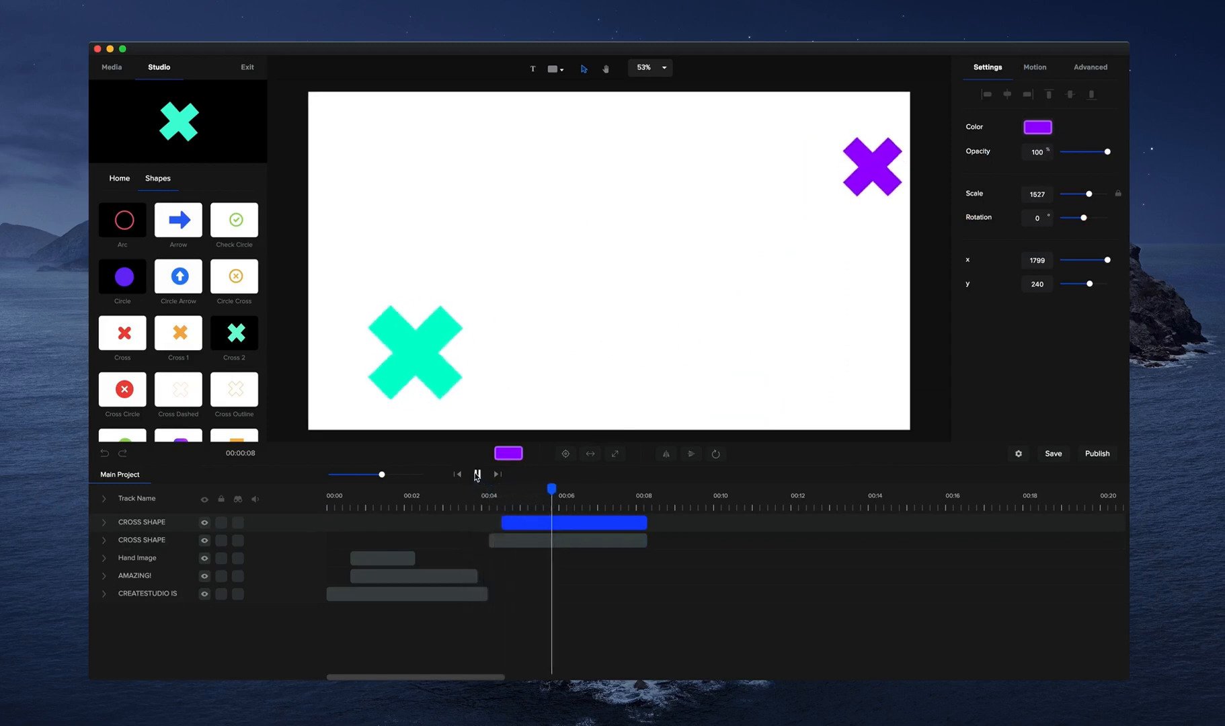
click(477, 473)
Browse the library's Video FX effects, examining the Electric and Fire collections, and return to the library home.
click(120, 178)
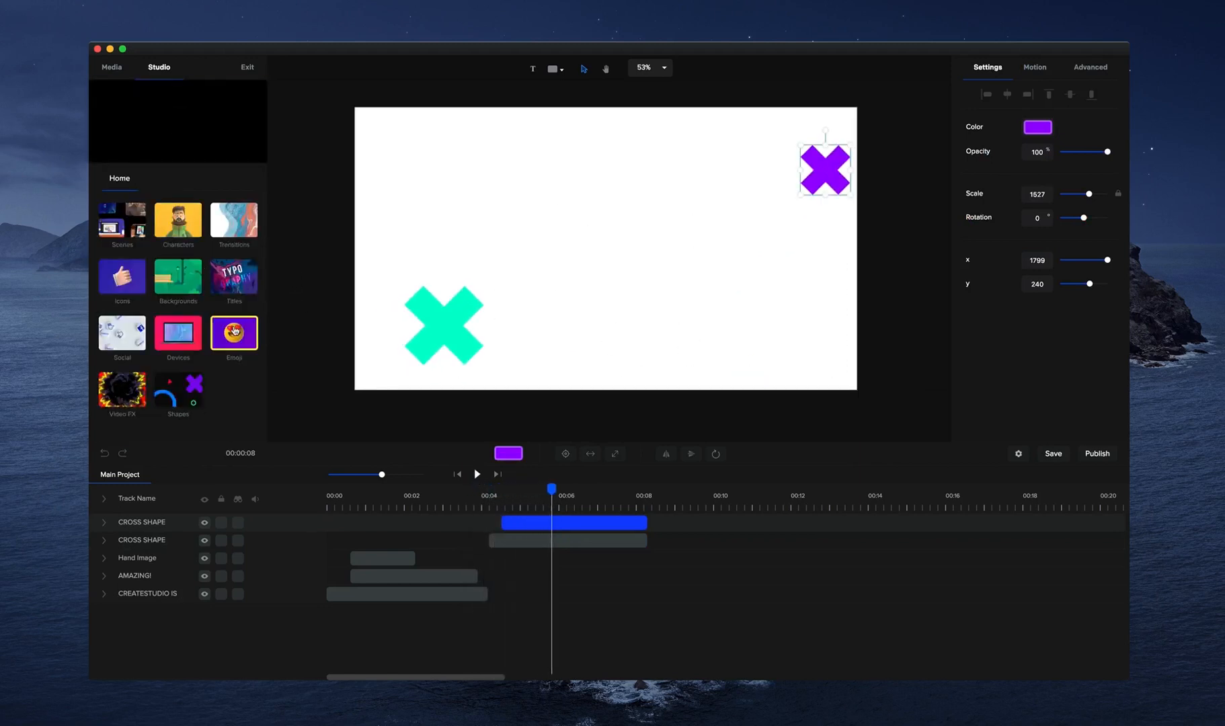
click(120, 390)
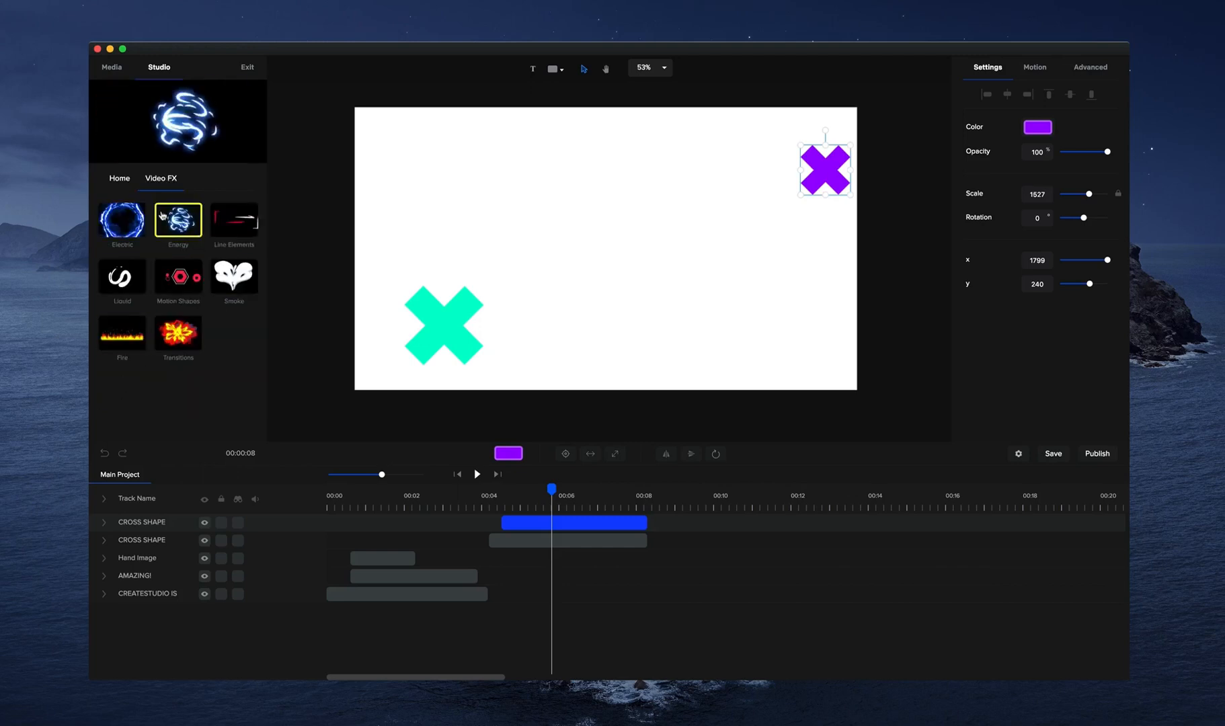
click(122, 218)
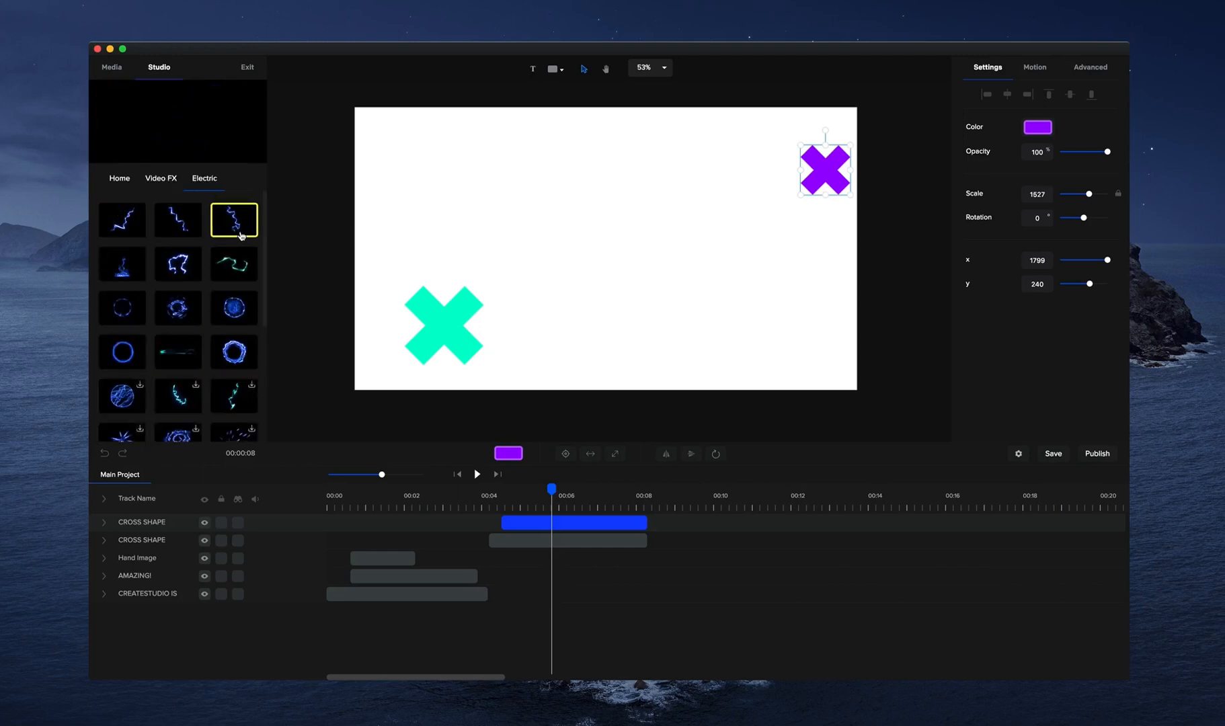
click(155, 177)
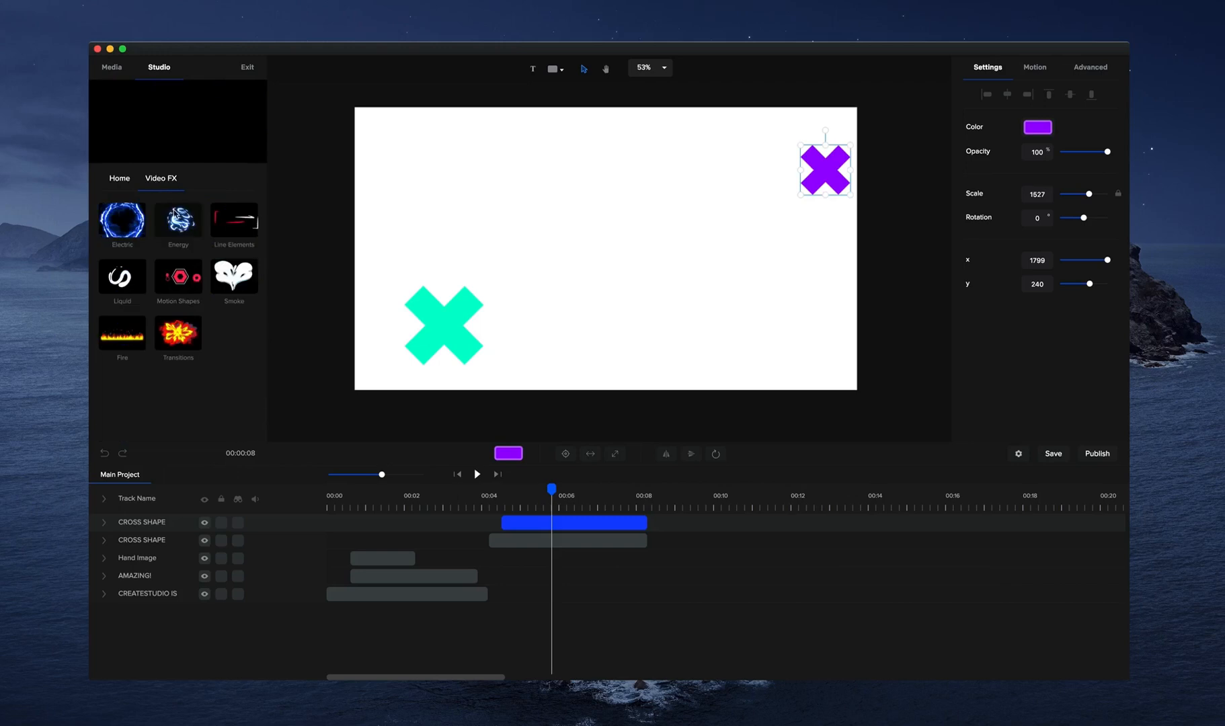
click(121, 329)
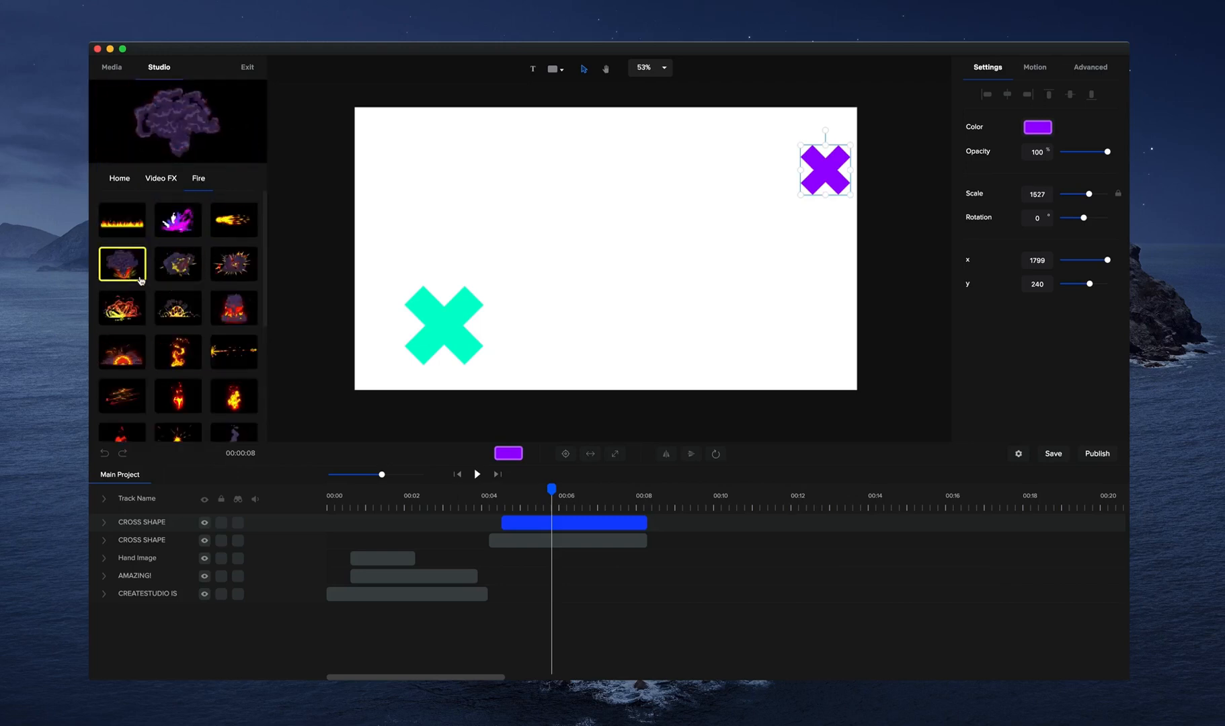
scroll(166, 293, down, 3)
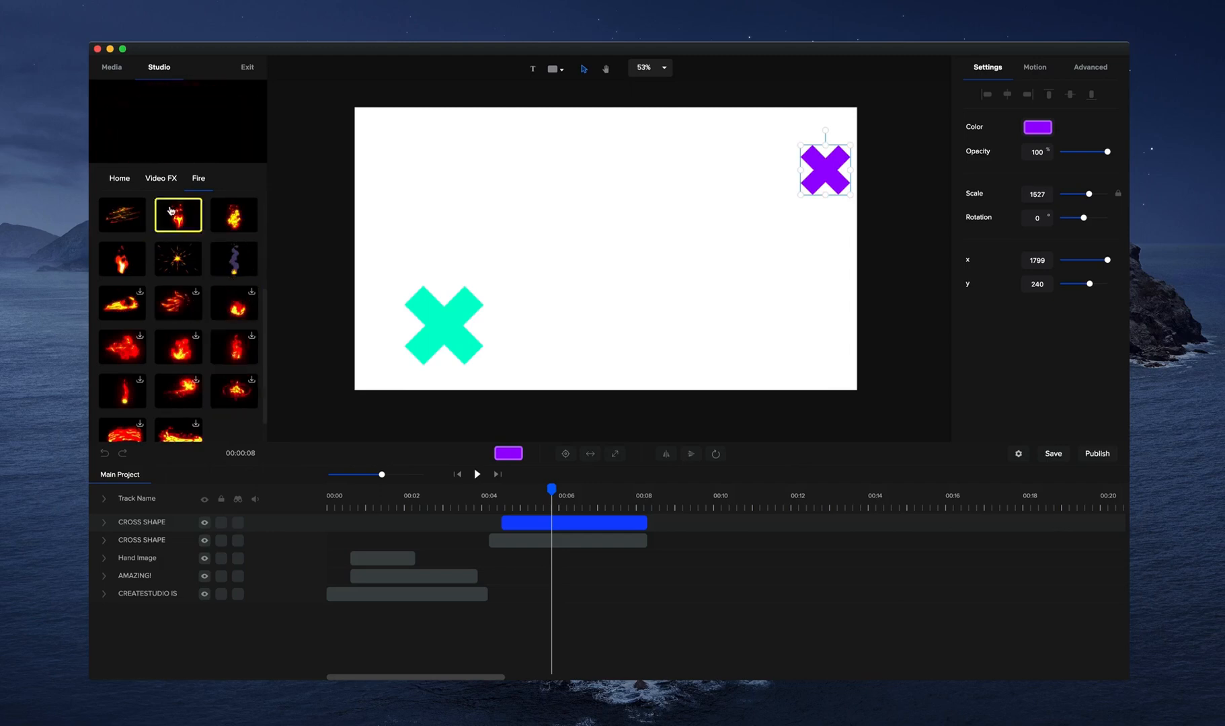
click(166, 183)
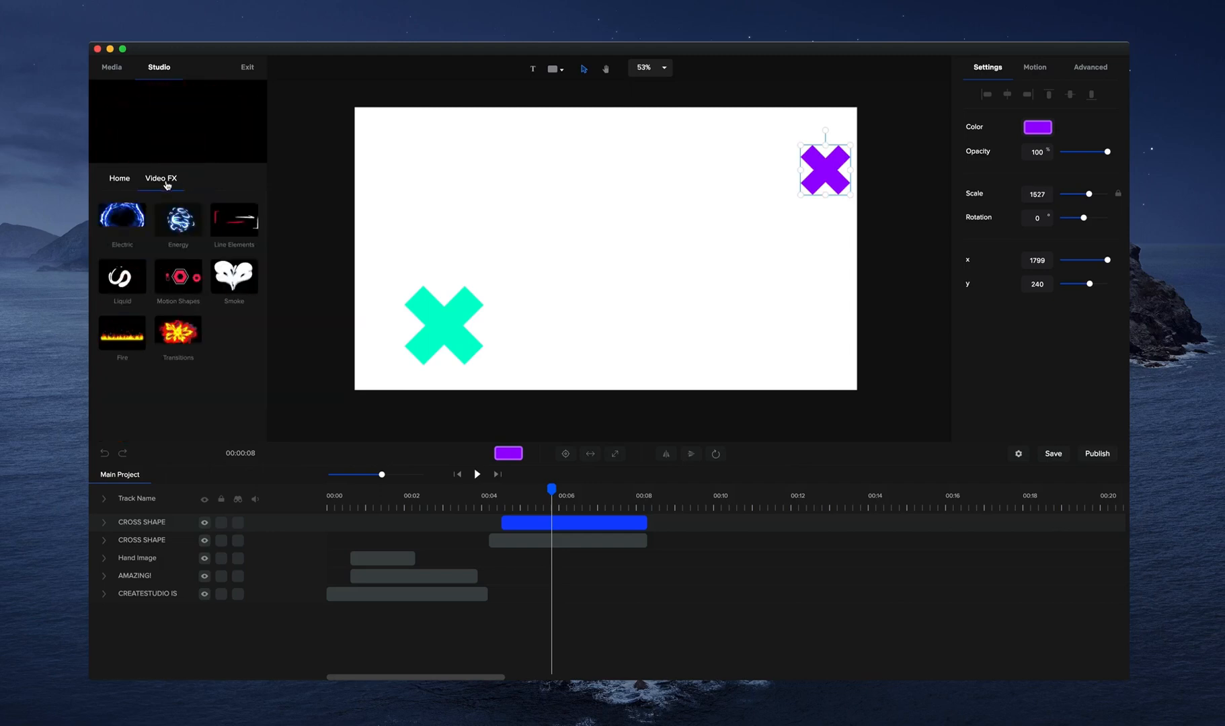
click(120, 178)
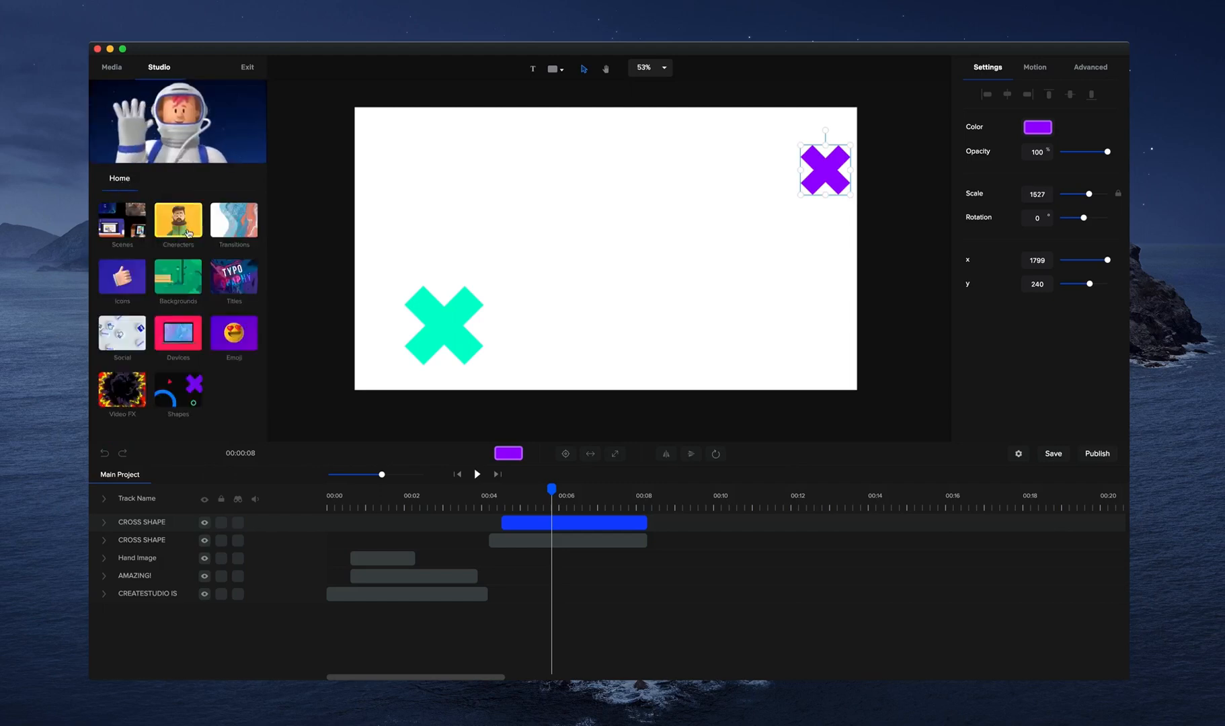
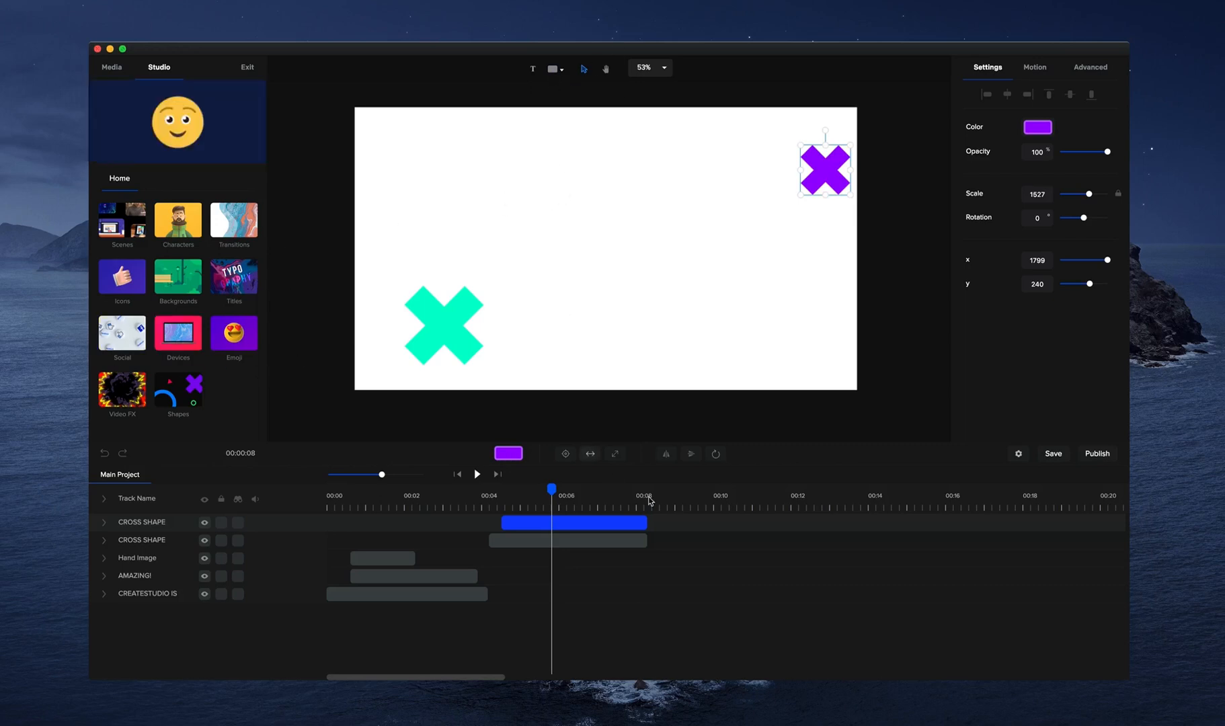
Empty the timeline by deleting both cross shapes, the hand image and the two text tracks.
click(605, 539)
key(Delete)
click(592, 523)
key(Delete)
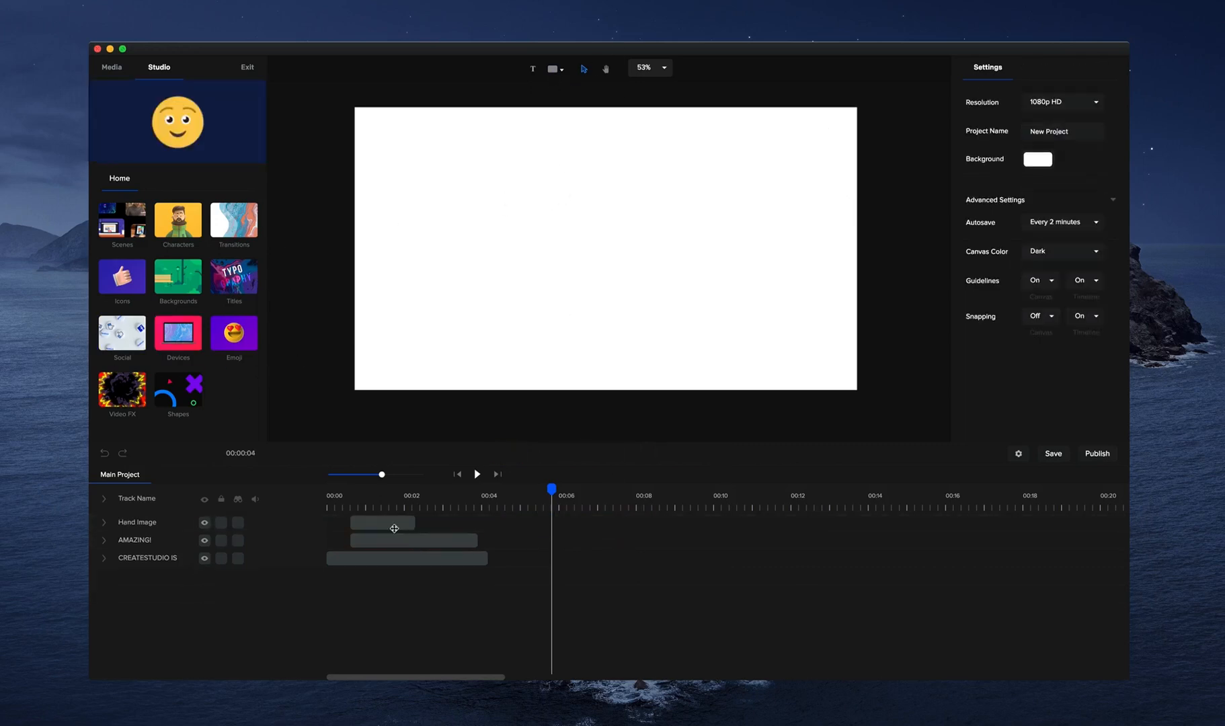
click(394, 528)
key(Delete)
click(396, 525)
key(Delete)
click(398, 525)
key(Delete)
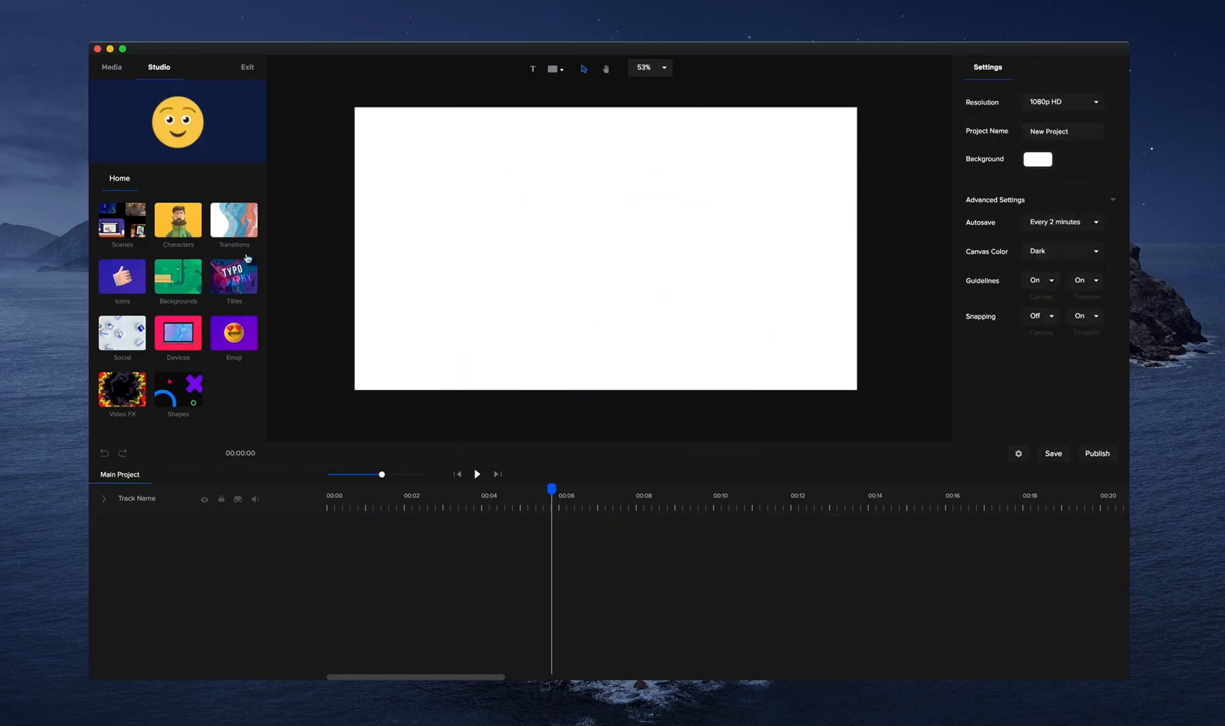
Show the project's media files and set the canvas background to black (#000000).
click(112, 67)
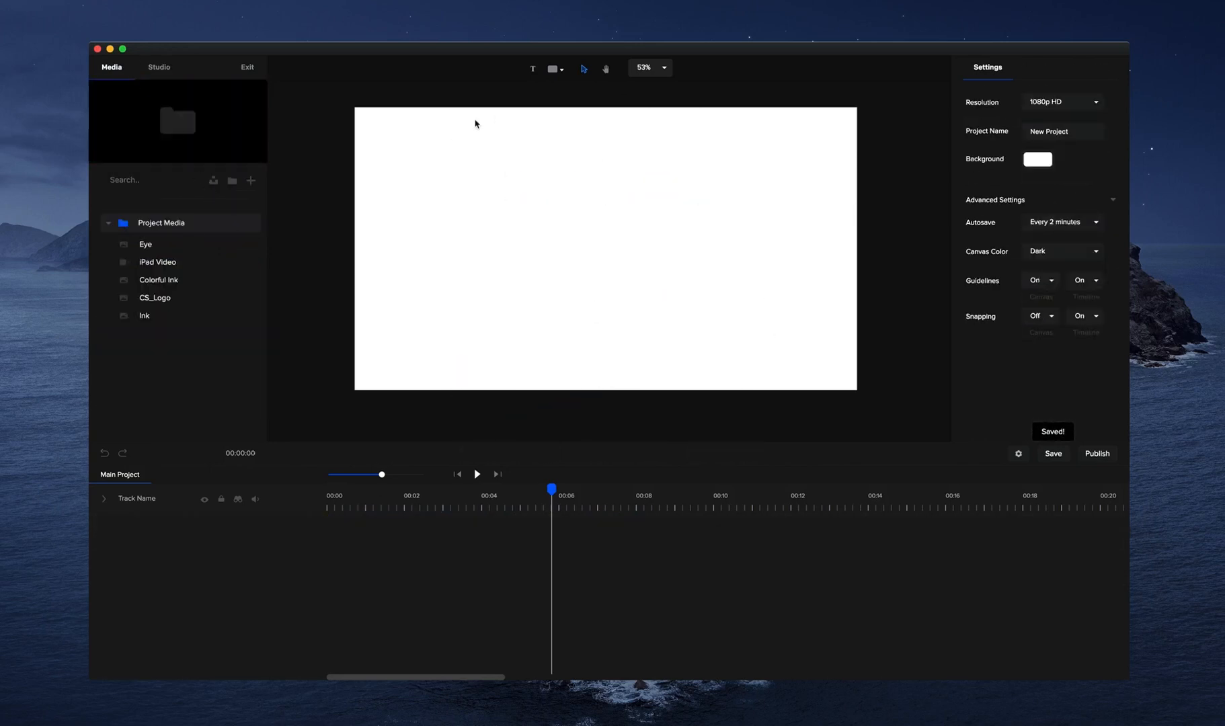
click(1037, 160)
click(966, 172)
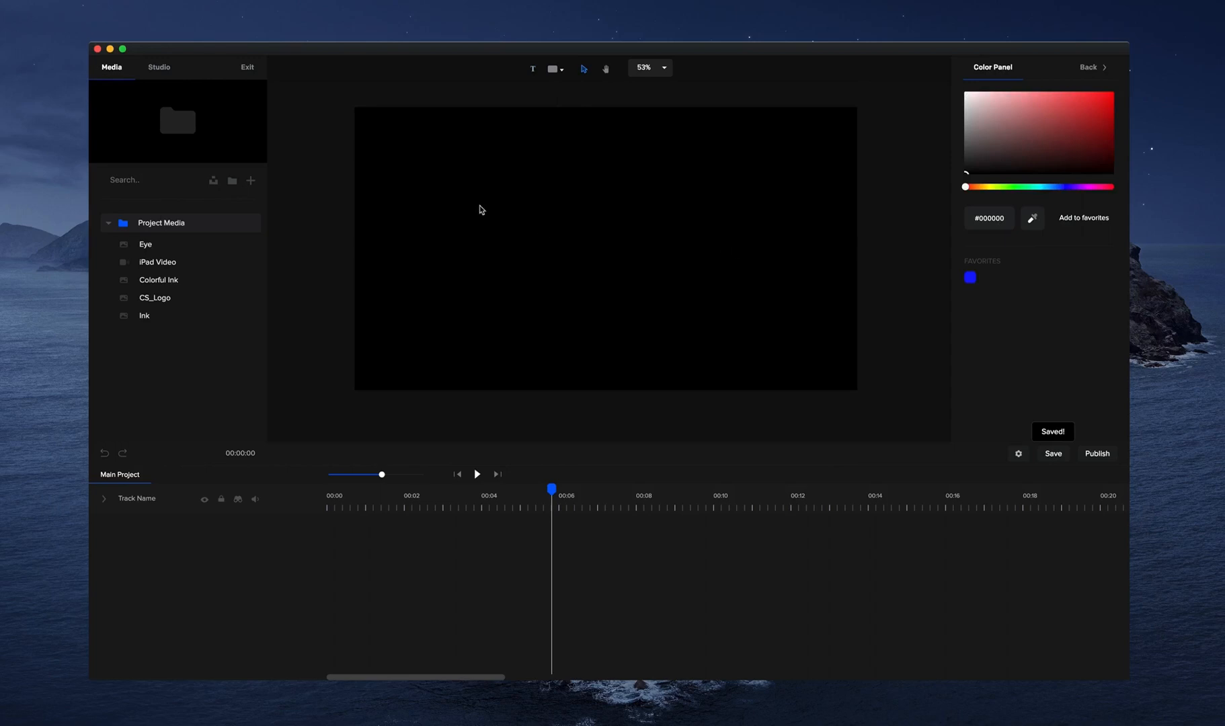
Insert the Apple TV shape, enlarge it to a scale of about 3435 and centre it on the canvas.
click(554, 70)
scroll(541, 215, down, 5)
scroll(537, 218, down, 3)
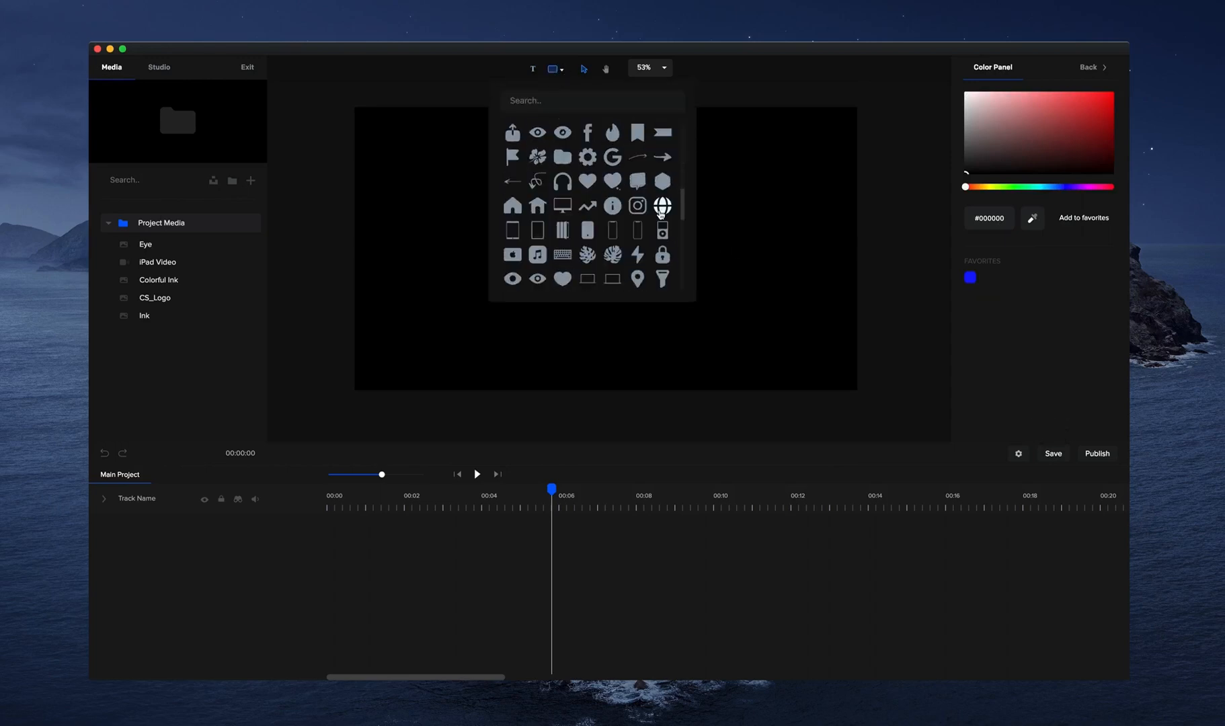
scroll(592, 238, up, 8)
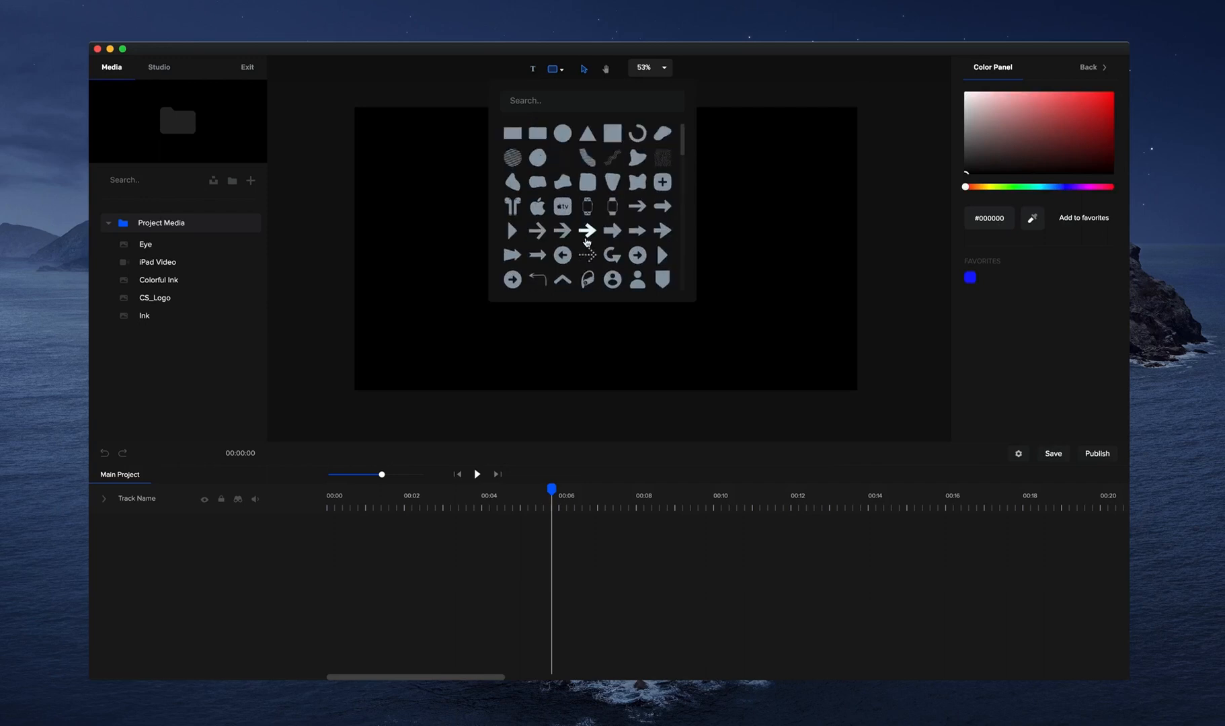
click(562, 206)
click(800, 244)
drag(697, 272, 649, 237)
click(567, 455)
Move the shape's clip to the start of the timeline and extend its end to about 8 seconds.
drag(571, 523, 291, 506)
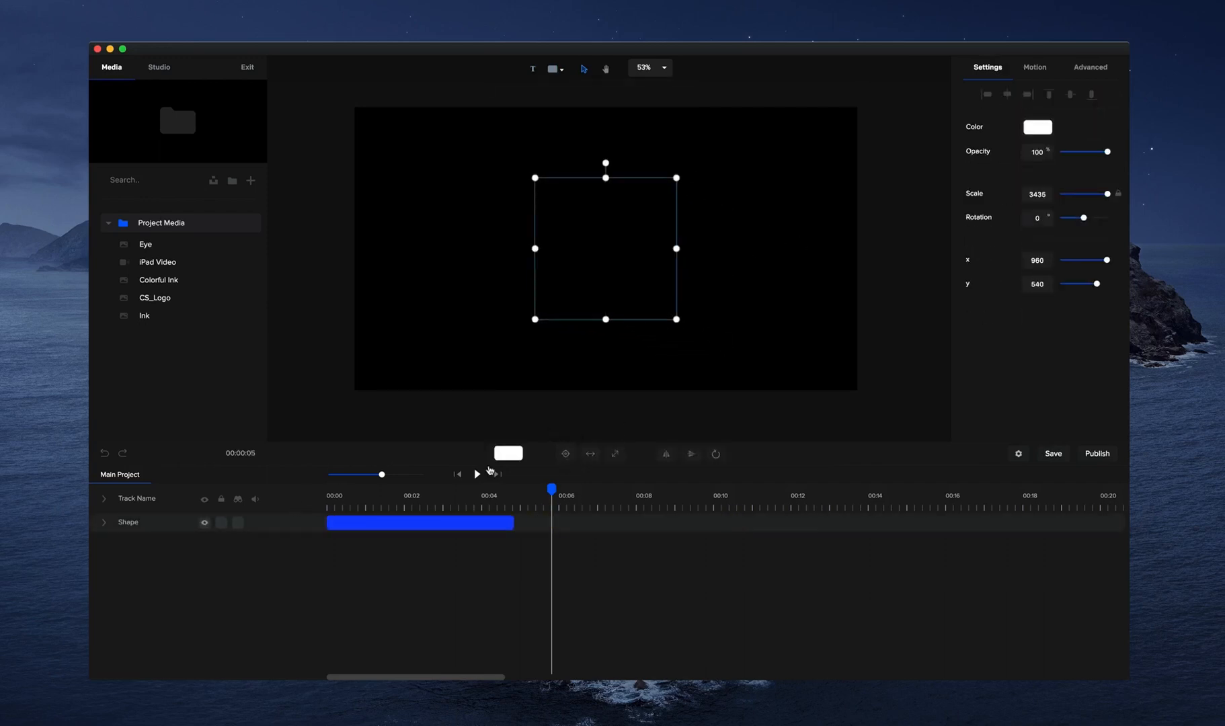
click(466, 474)
drag(511, 517, 648, 522)
Add the iPad Video from the project media above the shape and centre it on the canvas.
click(160, 267)
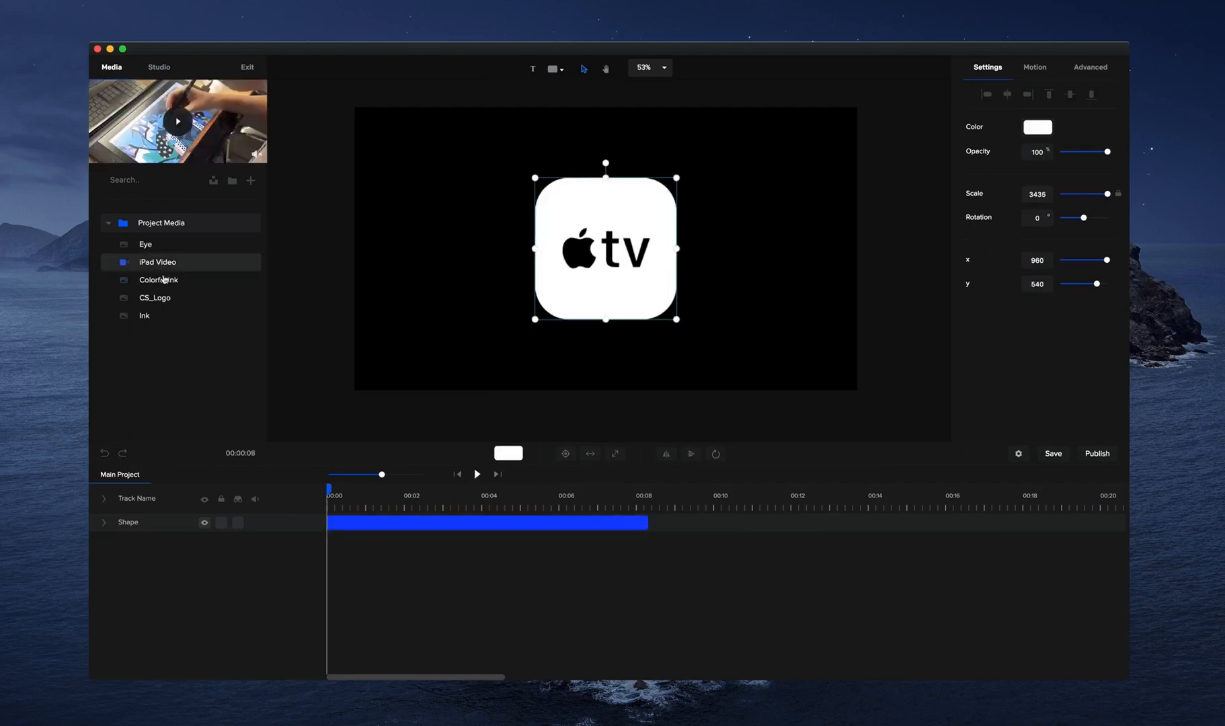
click(193, 282)
click(193, 269)
drag(169, 266, 463, 237)
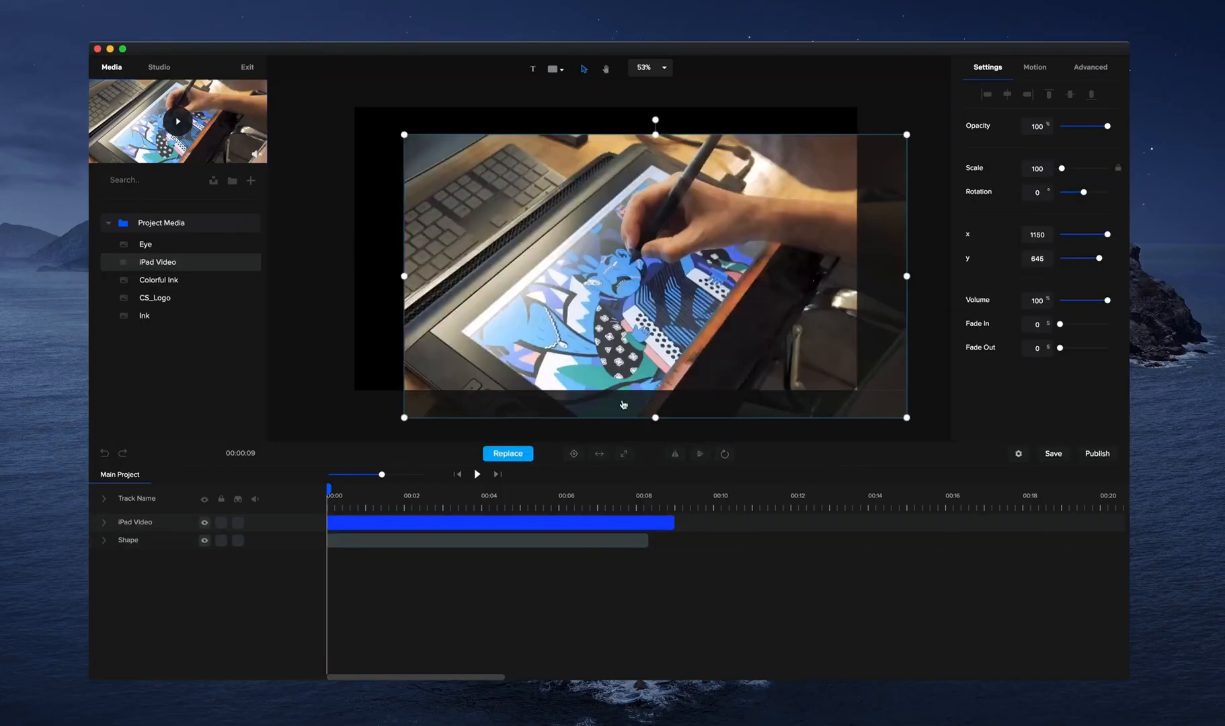
click(575, 454)
Mask the iPad Video with the Apple TV shape.
right_click(533, 521)
mouse_move(577, 585)
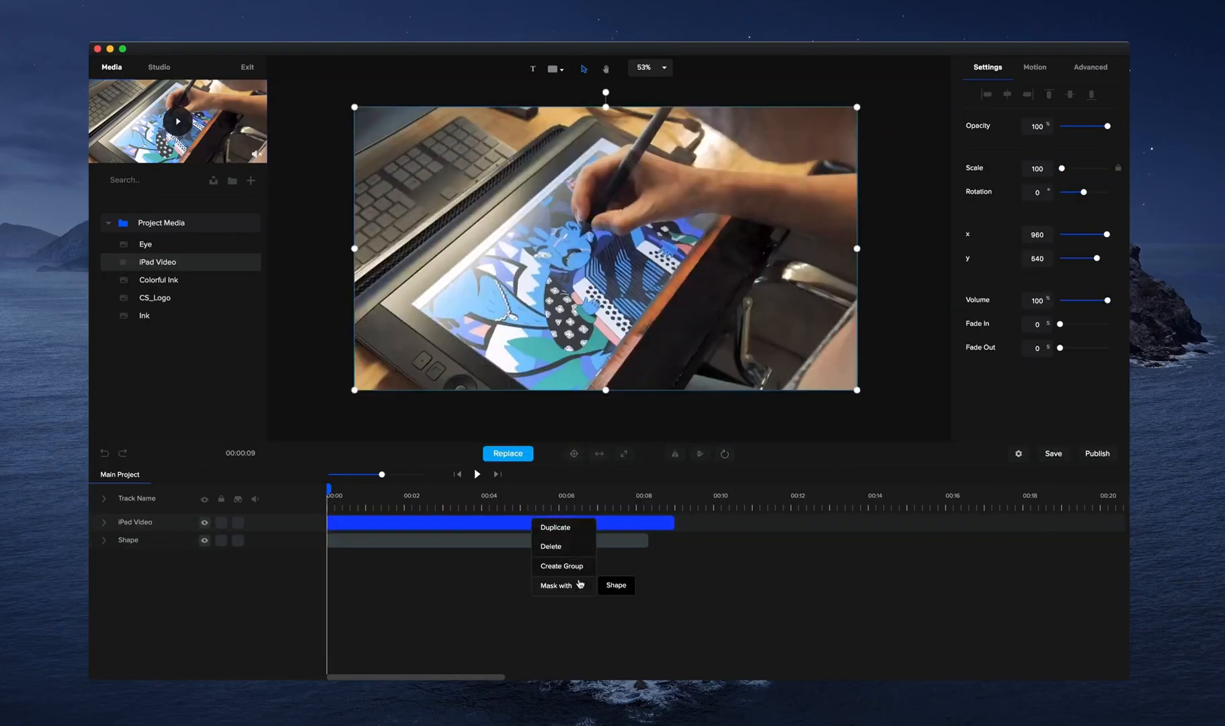
click(614, 585)
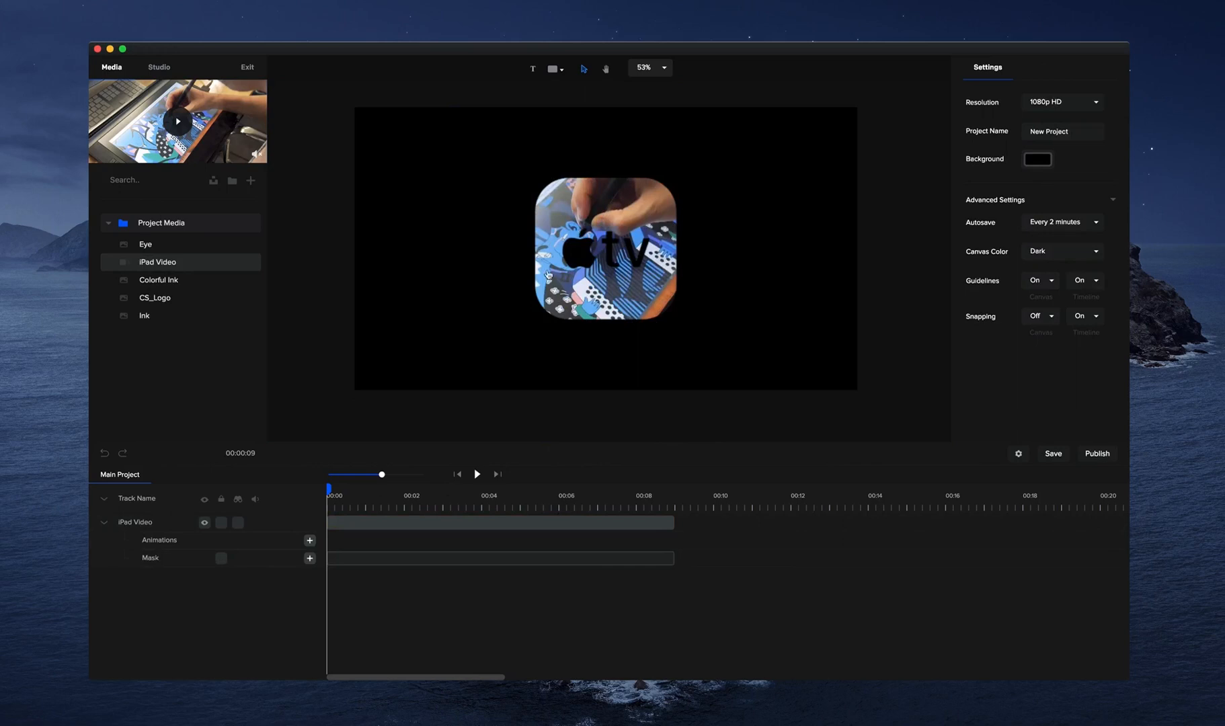
Apply the Back Scale Down zoom as the entrance animation of the video's mask.
click(382, 563)
click(1048, 65)
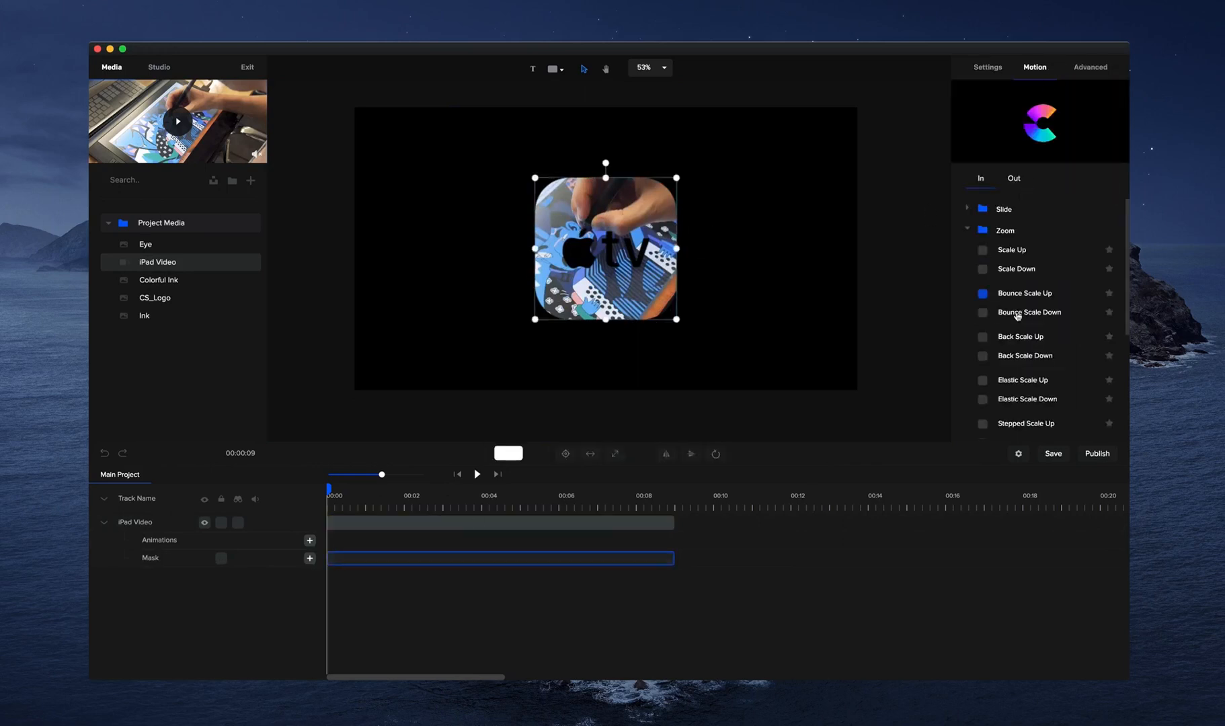
scroll(1012, 350, down, 5)
scroll(1017, 313, up, 4)
scroll(1015, 386, down, 1)
scroll(1022, 396, up, 1)
scroll(1016, 386, down, 1)
scroll(1050, 261, up, 2)
scroll(1042, 296, down, 3)
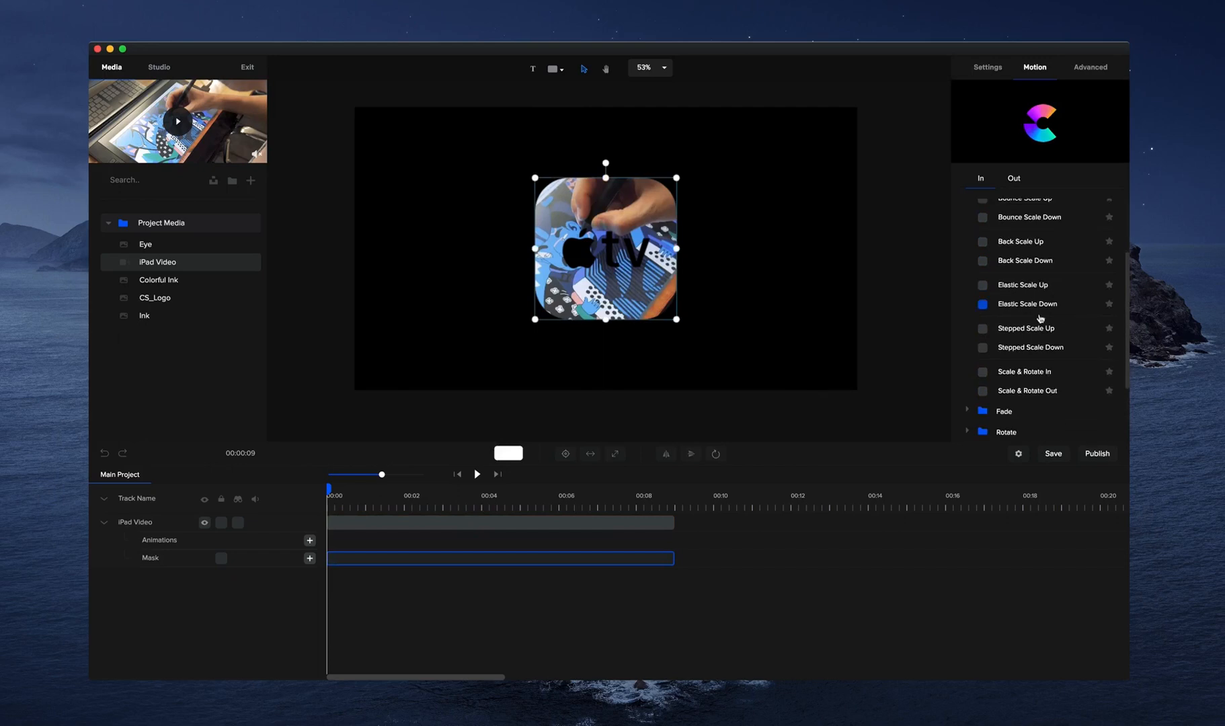
click(982, 262)
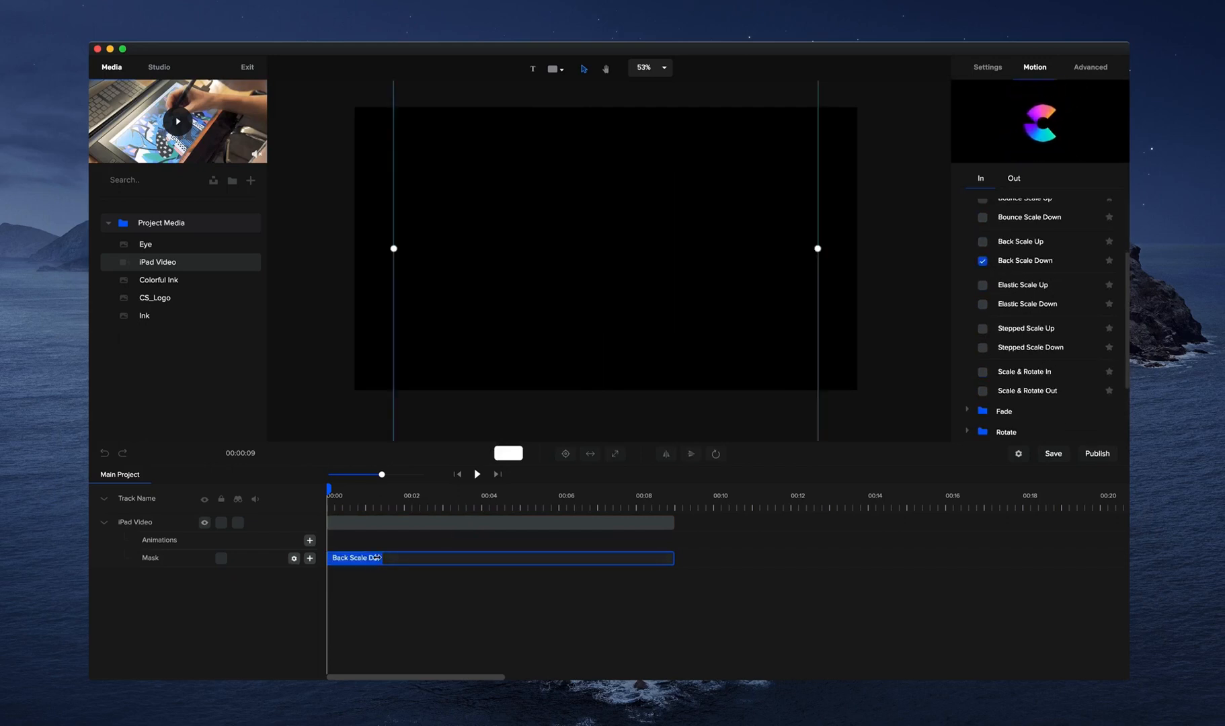
Lengthen the mask's Back Scale Down animation to about 3 seconds and preview it.
drag(414, 567, 448, 569)
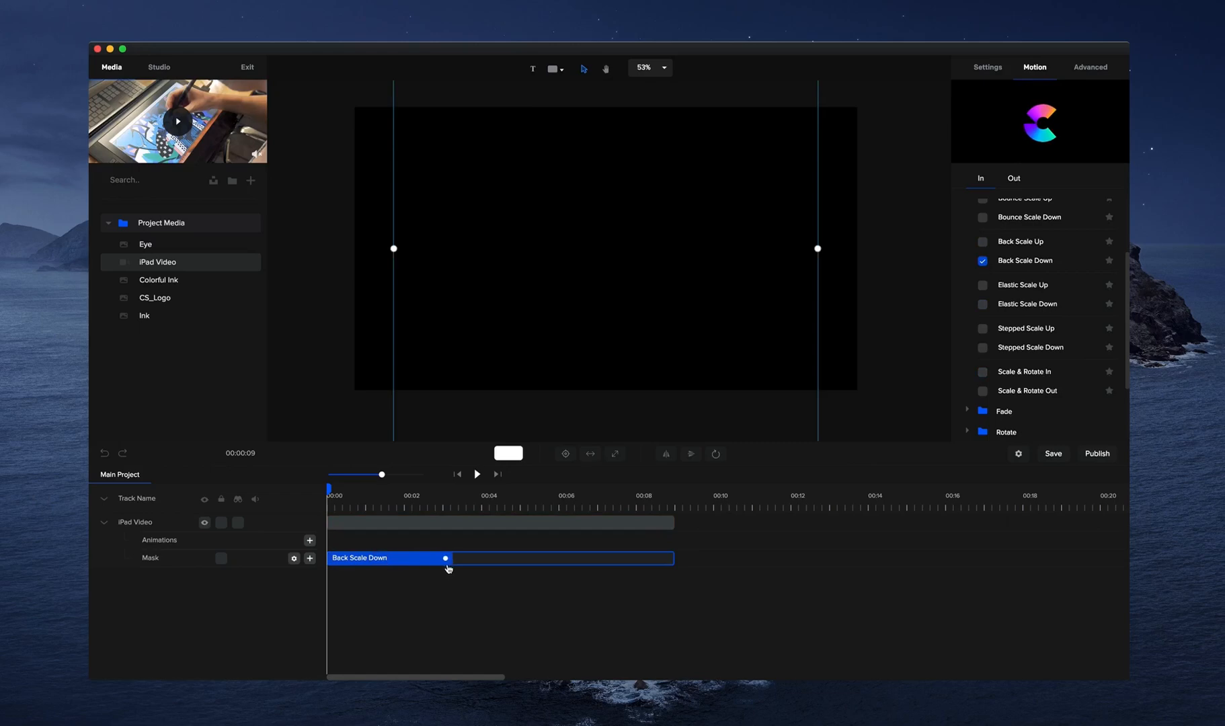
click(478, 474)
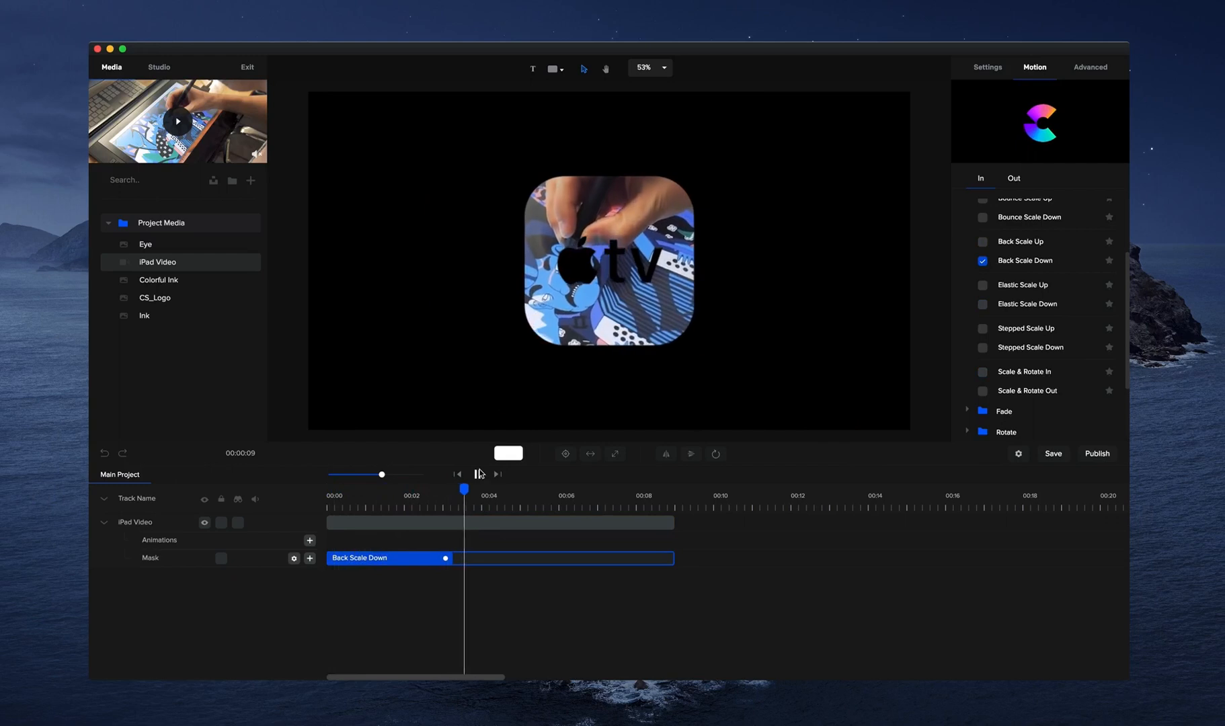
click(477, 474)
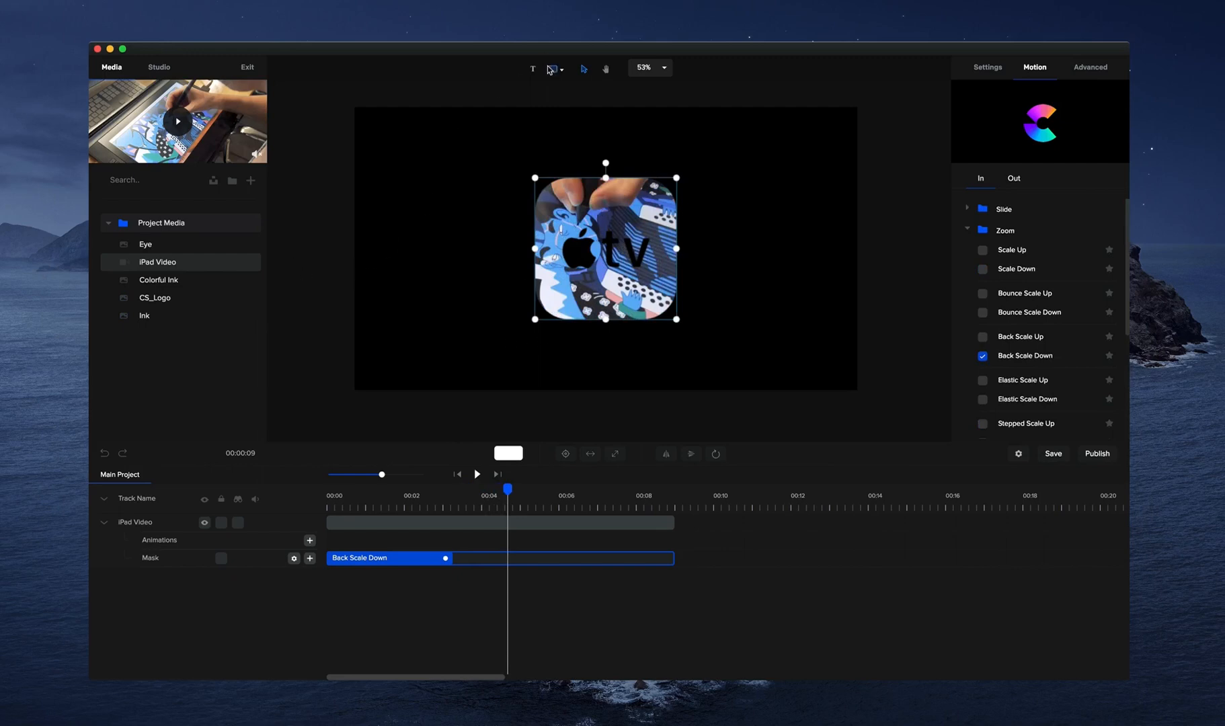
Delete the masked iPad Video and add a text layer reading "CreateStudio".
mouse_move(518, 129)
mouse_down()
mouse_move(562, 152)
mouse_move(514, 133)
mouse_move(523, 136)
mouse_up()
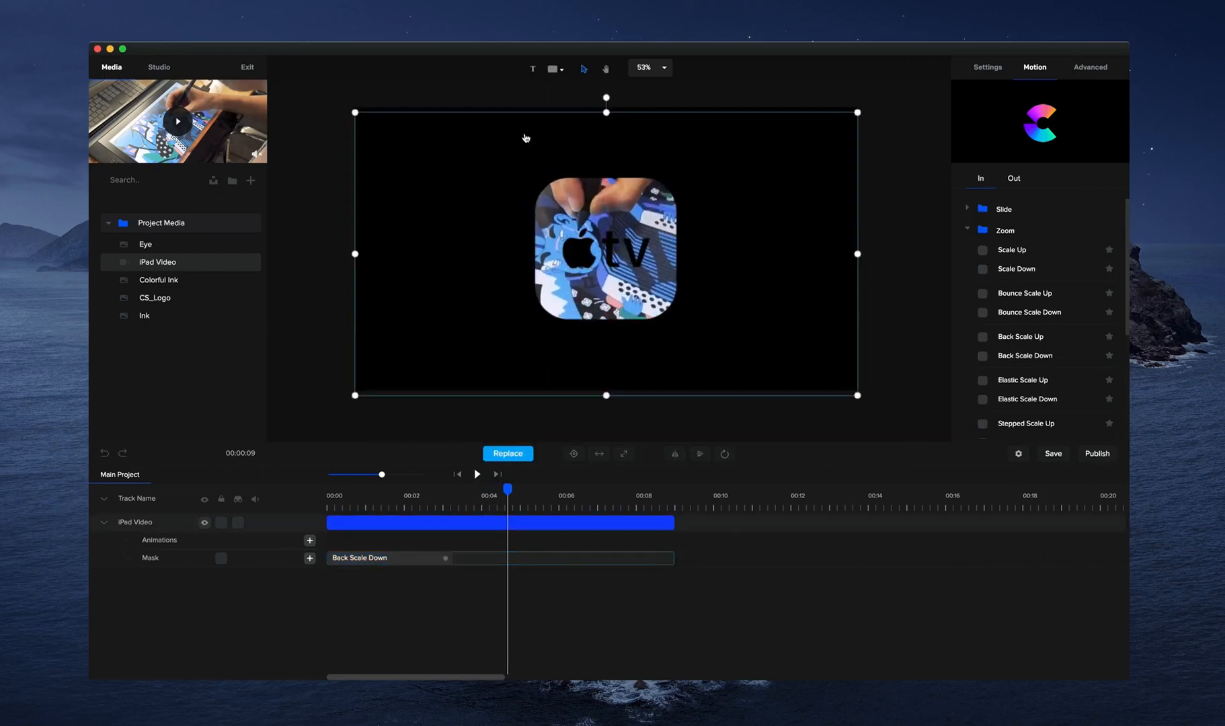
key(Delete)
click(531, 70)
drag(636, 274, 571, 254)
double_click(570, 255)
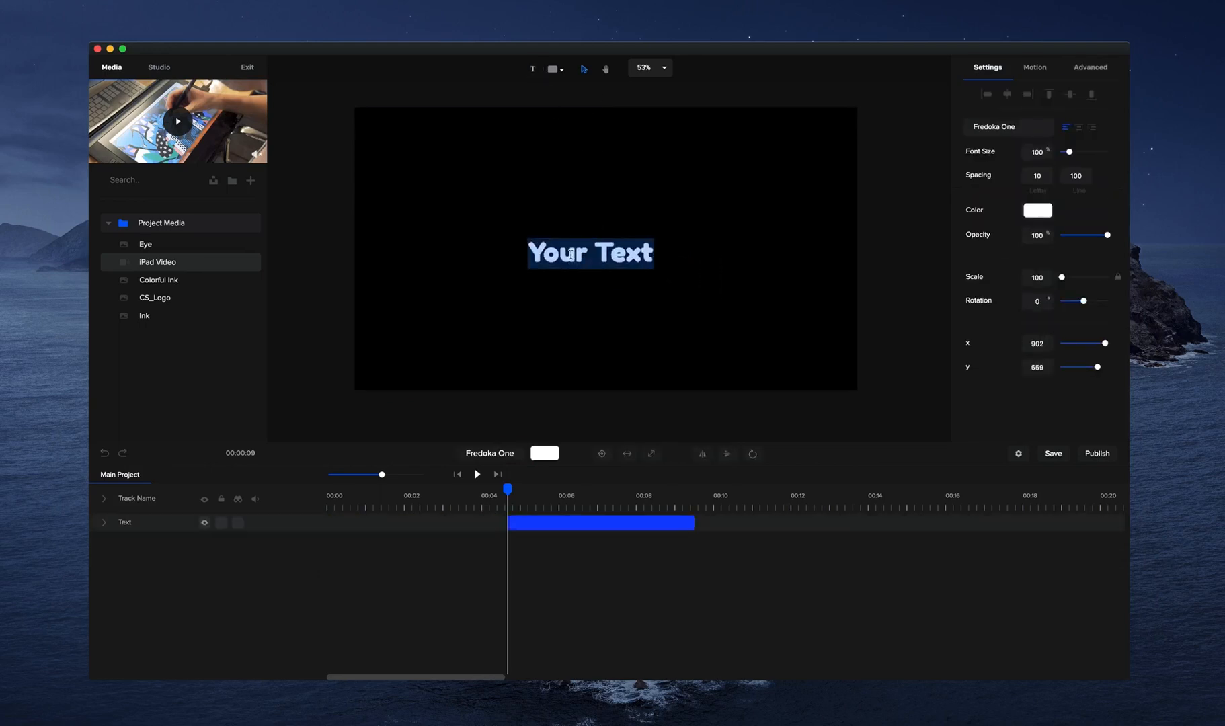
text(CreateStudio)
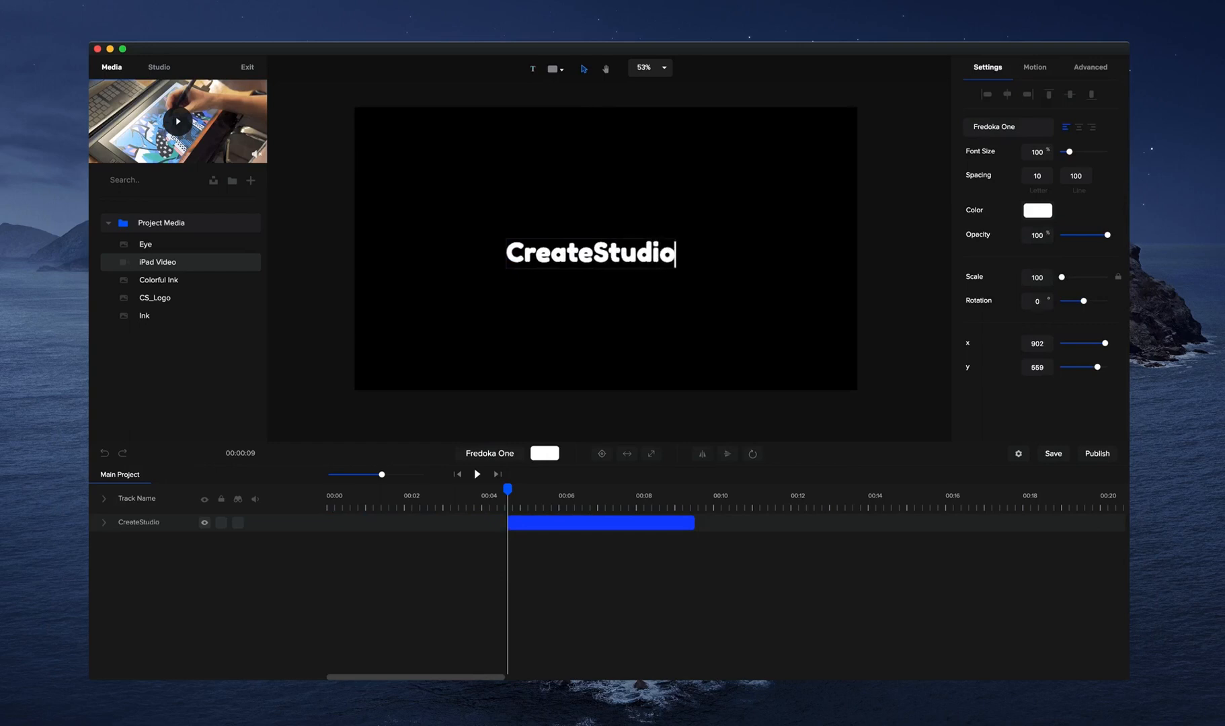
key(Escape)
Enlarge the CreateStudio text to a scale of about 165 and move its clip to the timeline start.
drag(675, 240, 786, 220)
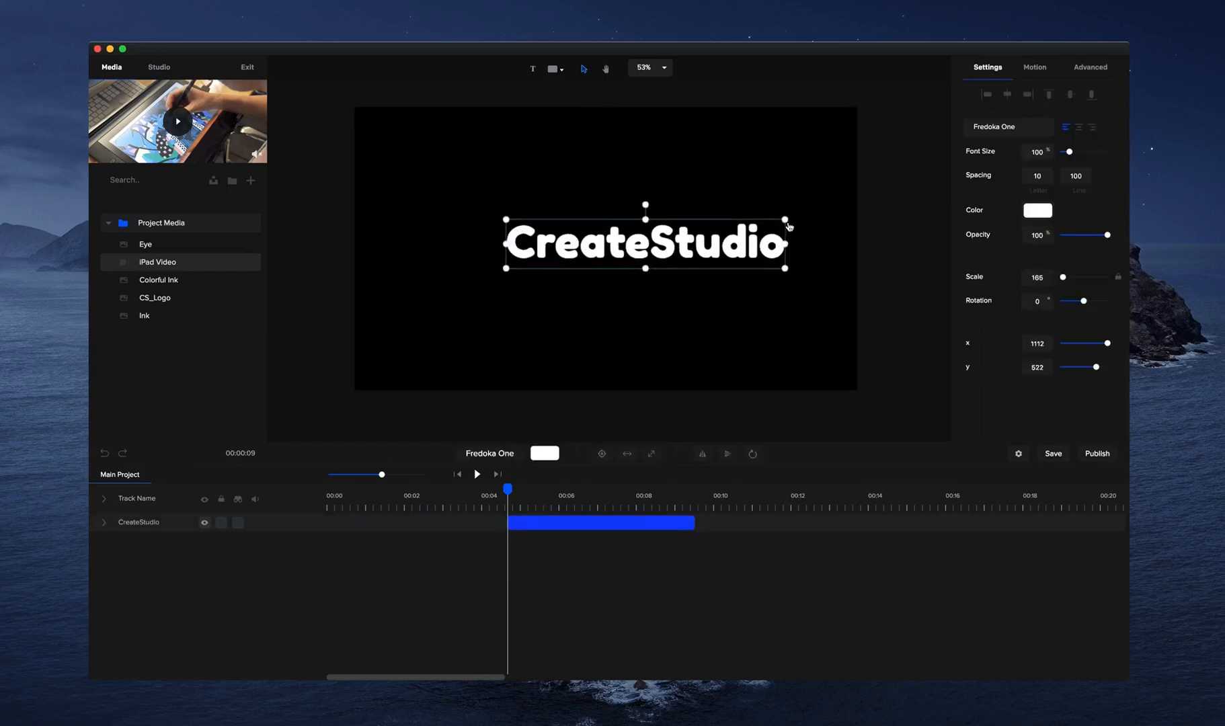
drag(596, 524, 375, 498)
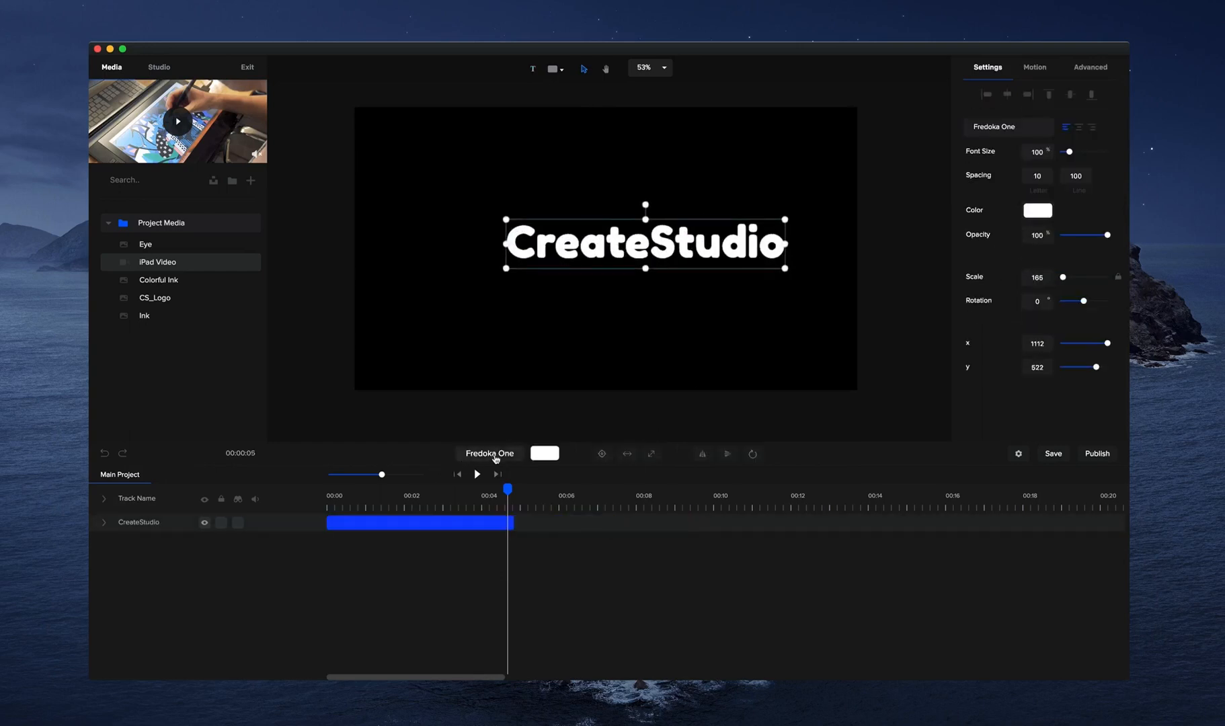
Try fonts such as Luckiest Guy and Oswald on the CreateStudio text, and set it to Open Sans Bold.
click(494, 455)
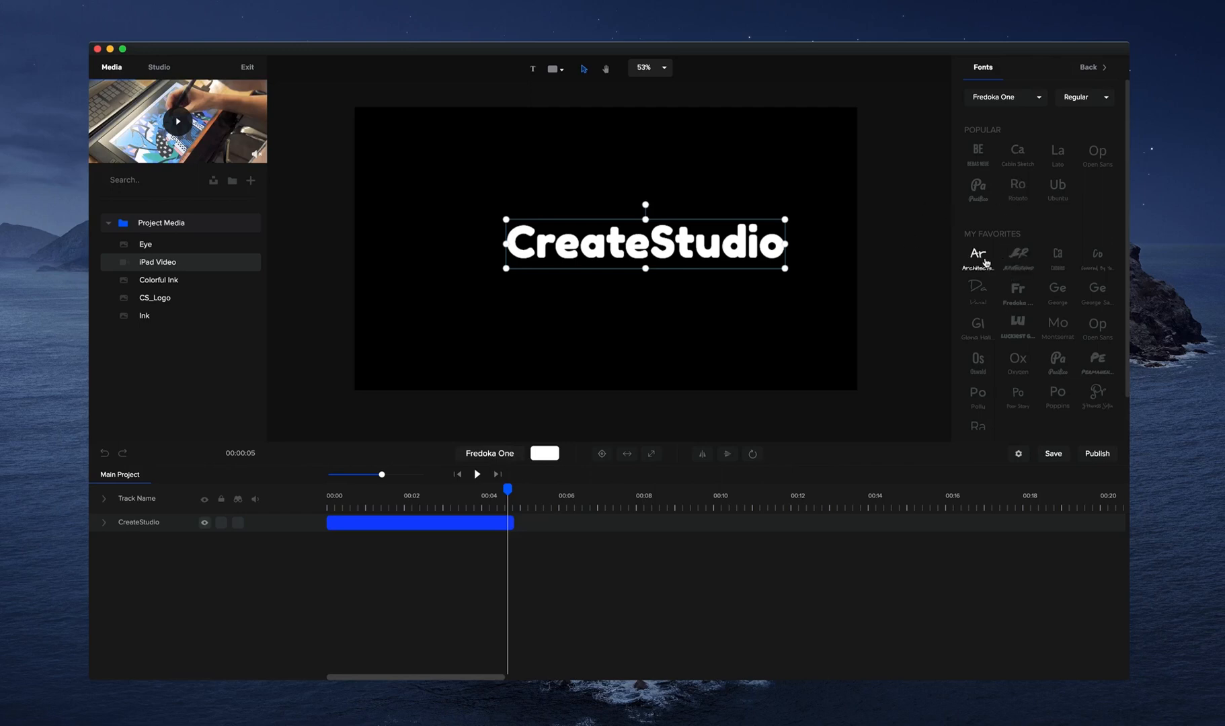
click(1018, 262)
click(1057, 321)
click(1018, 326)
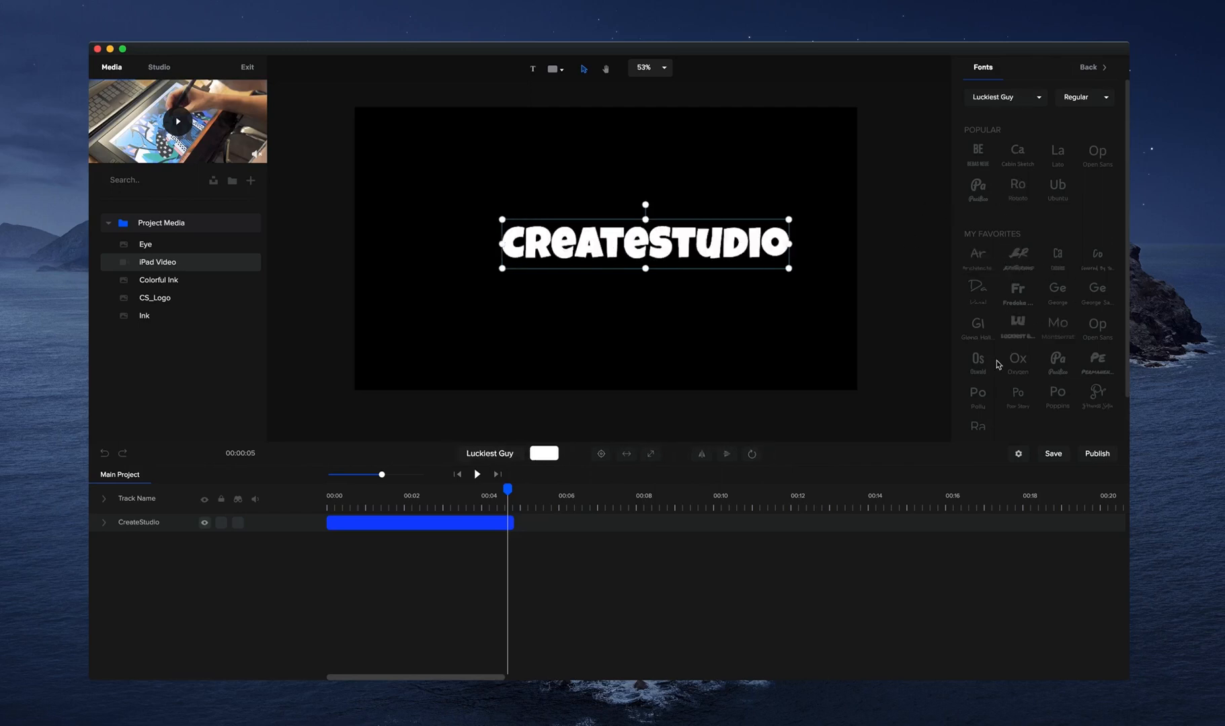
click(1011, 367)
click(977, 362)
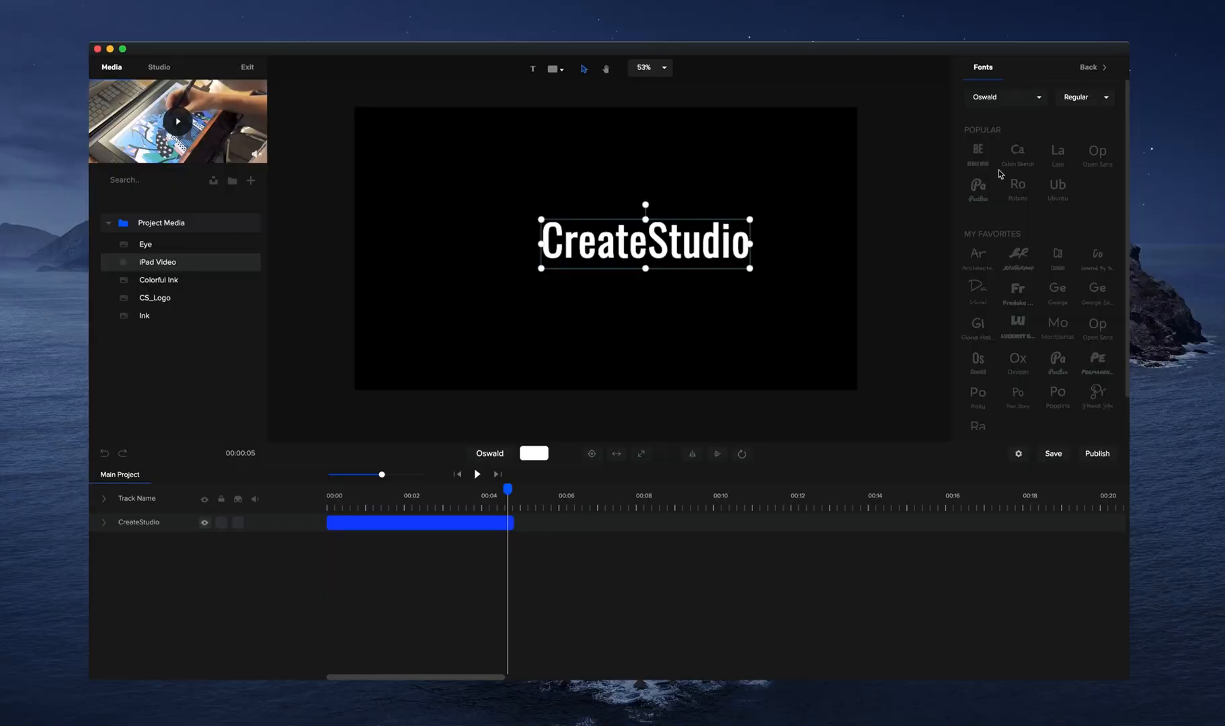
click(1097, 158)
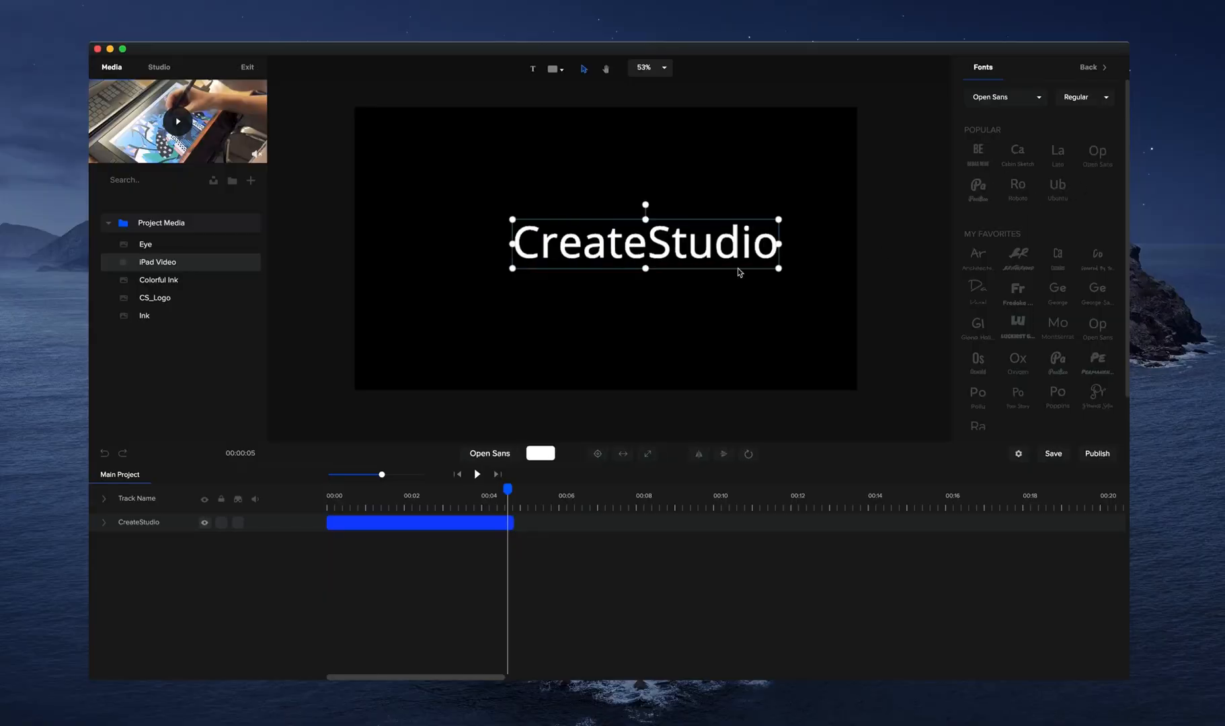
click(1105, 98)
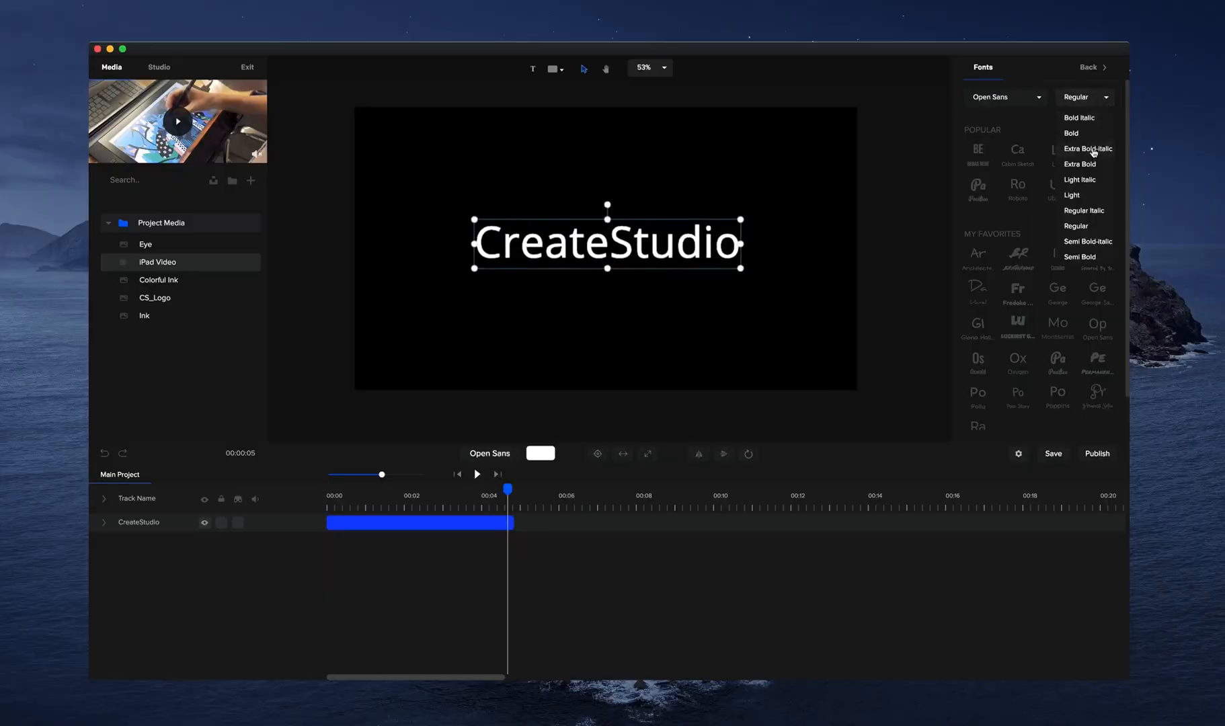
click(1076, 143)
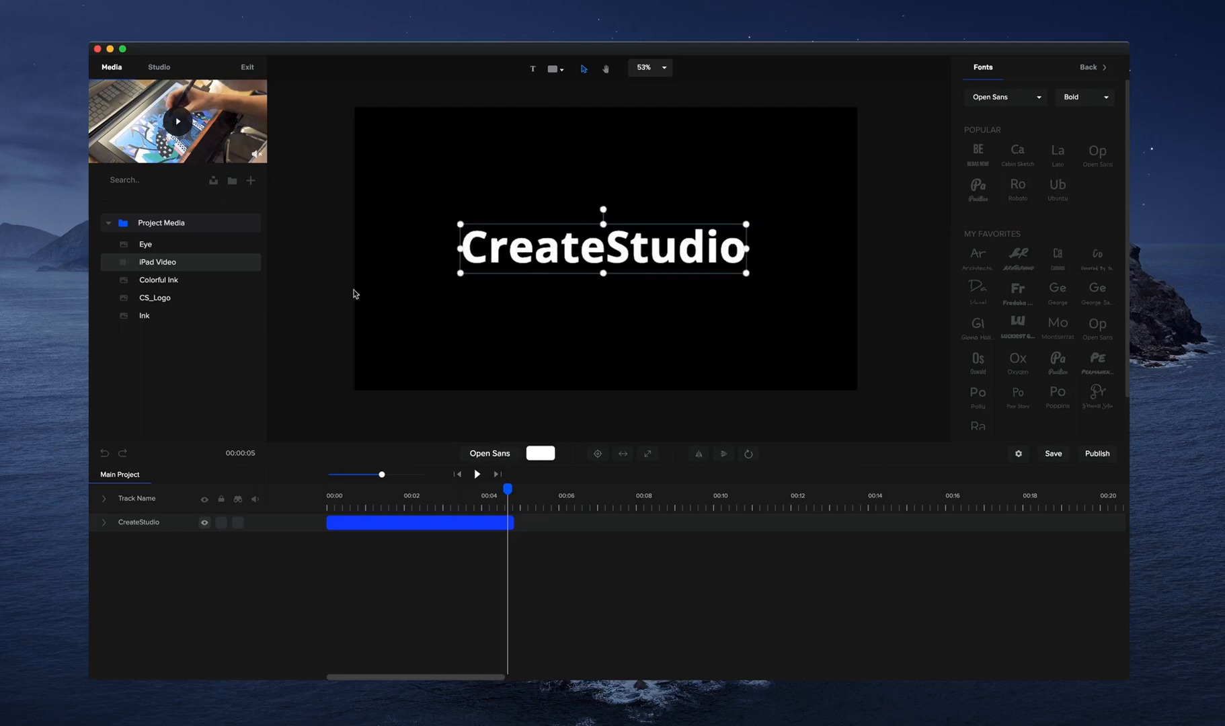
Add the iPad Video over the text at the timeline start, at about x 948, y 532, and mask it with the text.
click(460, 476)
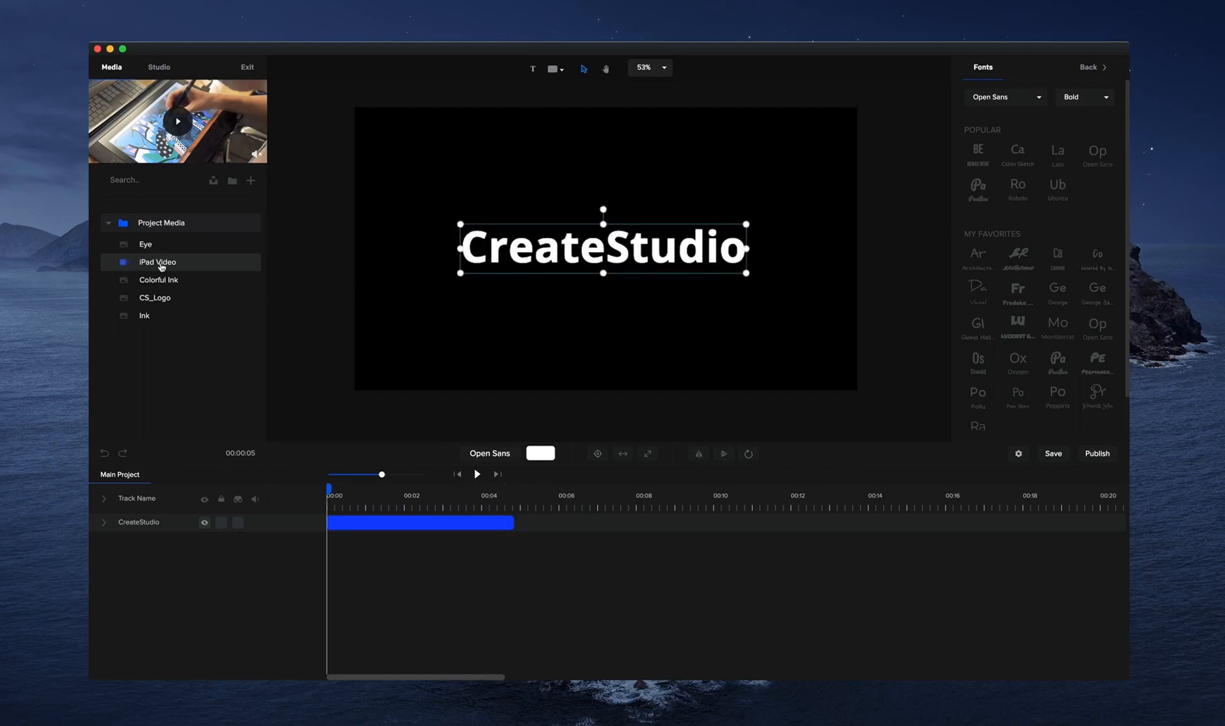
drag(161, 267, 563, 413)
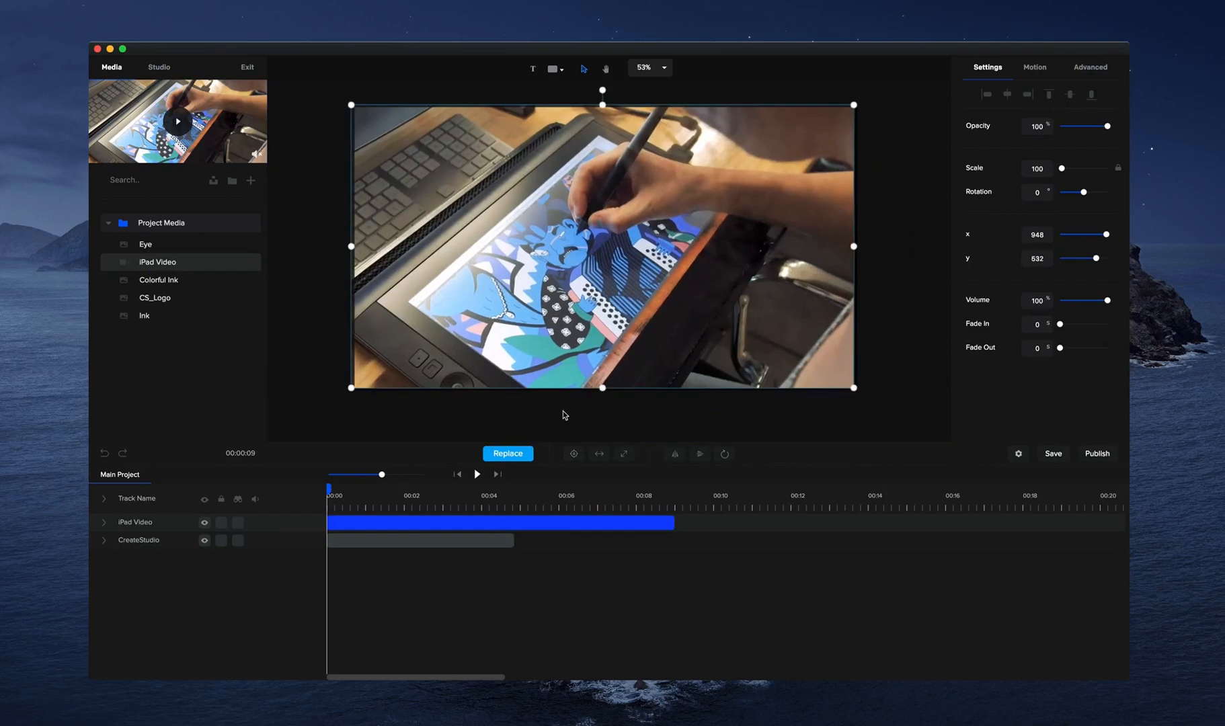
right_click(370, 523)
mouse_move(411, 584)
click(482, 589)
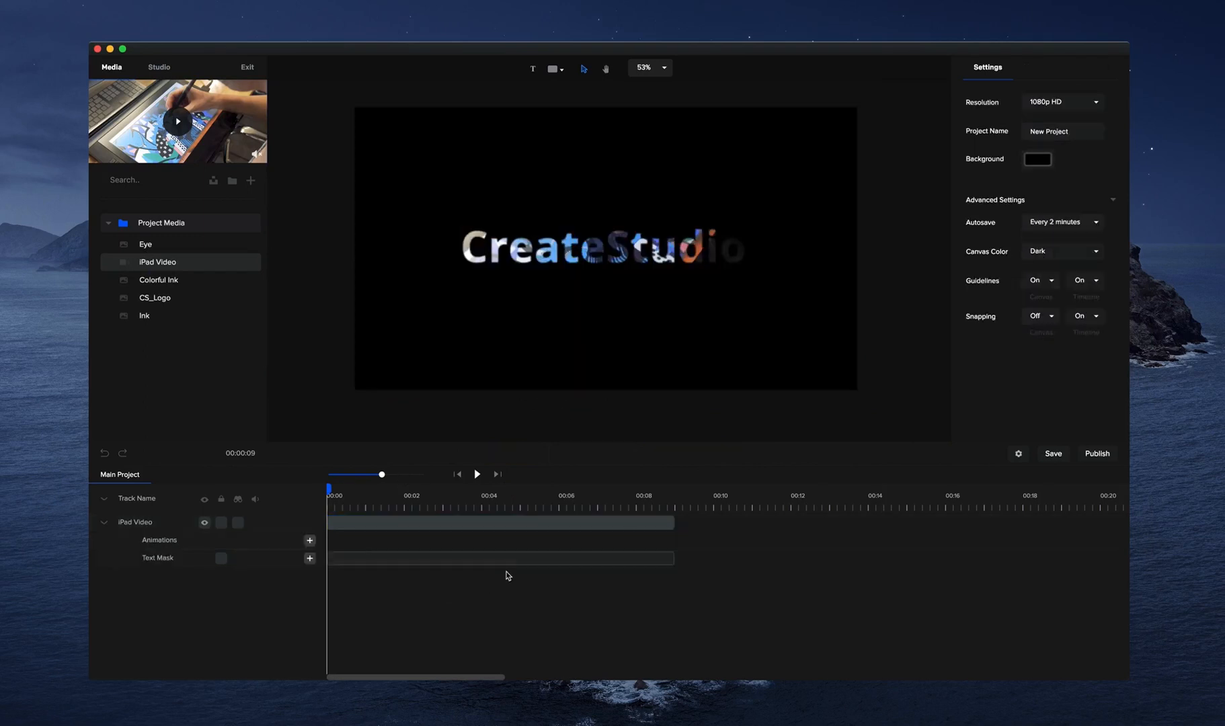
Preview the text-masked iPad Video and delete it from the timeline.
click(477, 474)
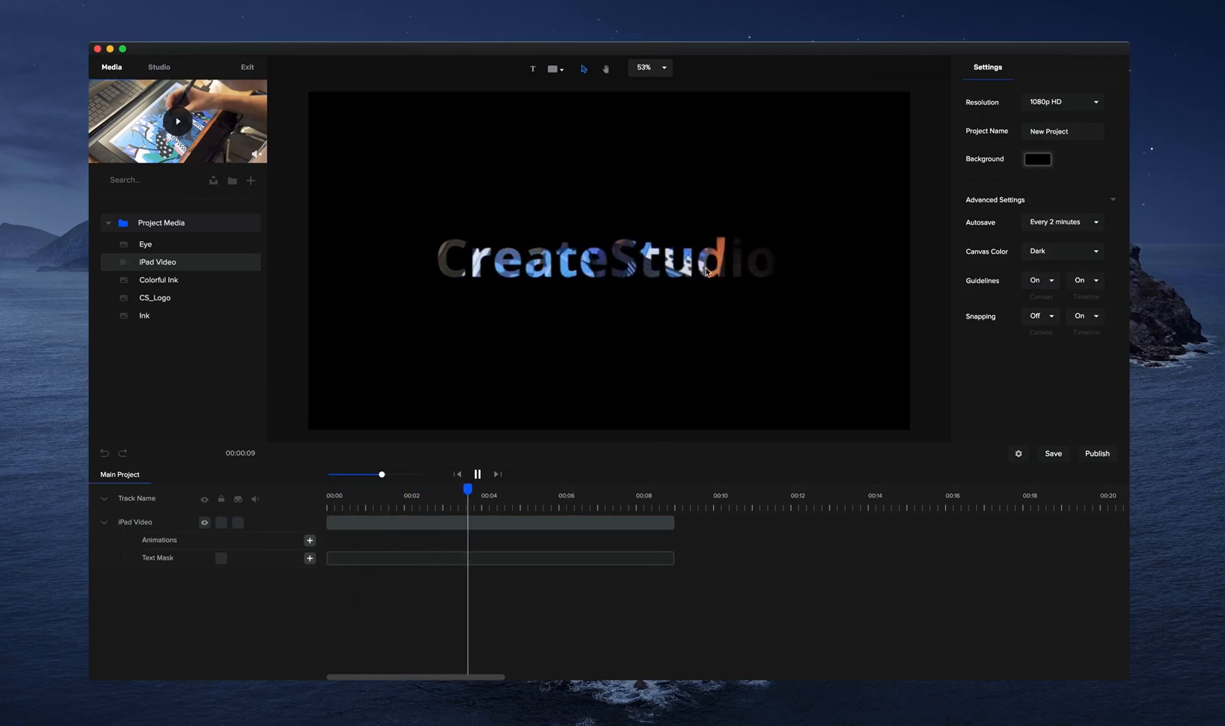
click(477, 475)
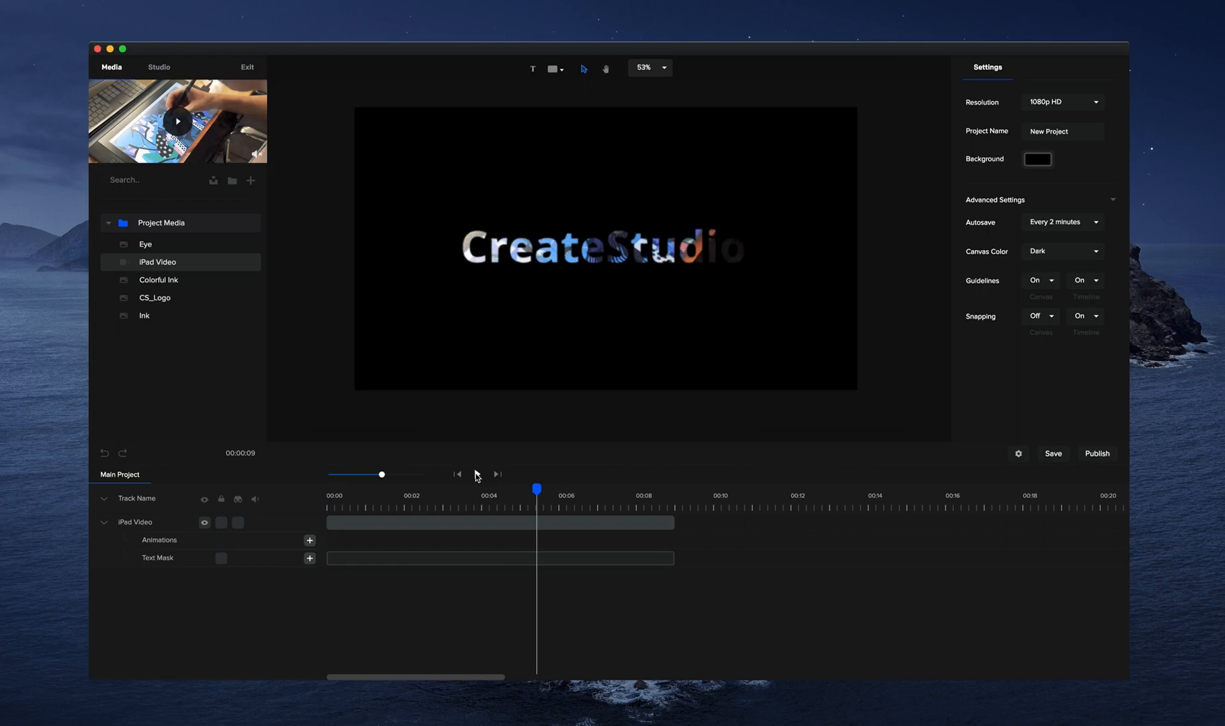
click(477, 522)
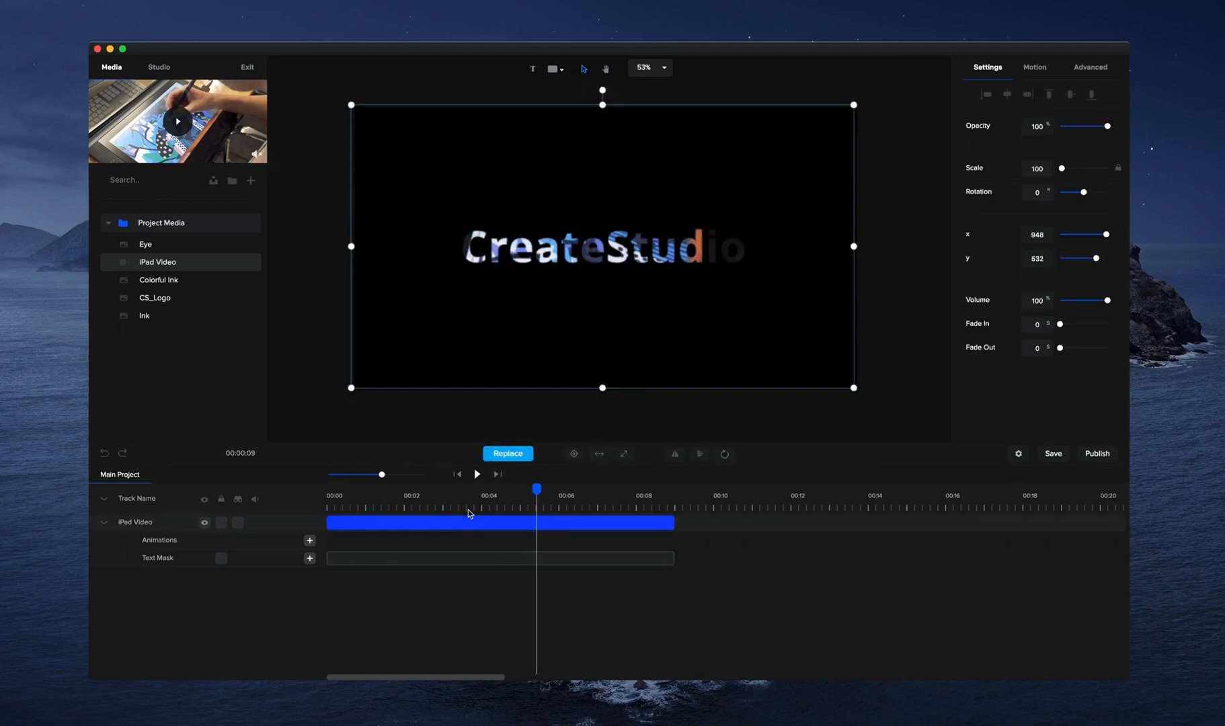
key(Delete)
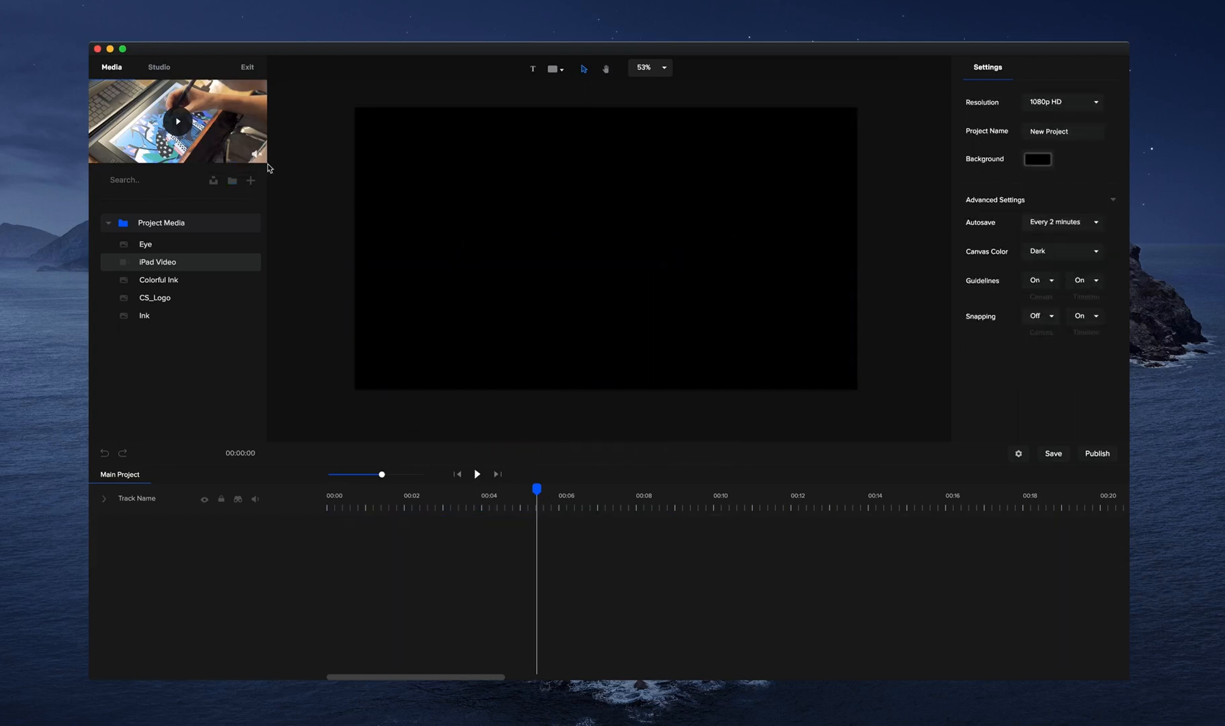
Search the Pixabay stock image library for "tennis".
click(213, 181)
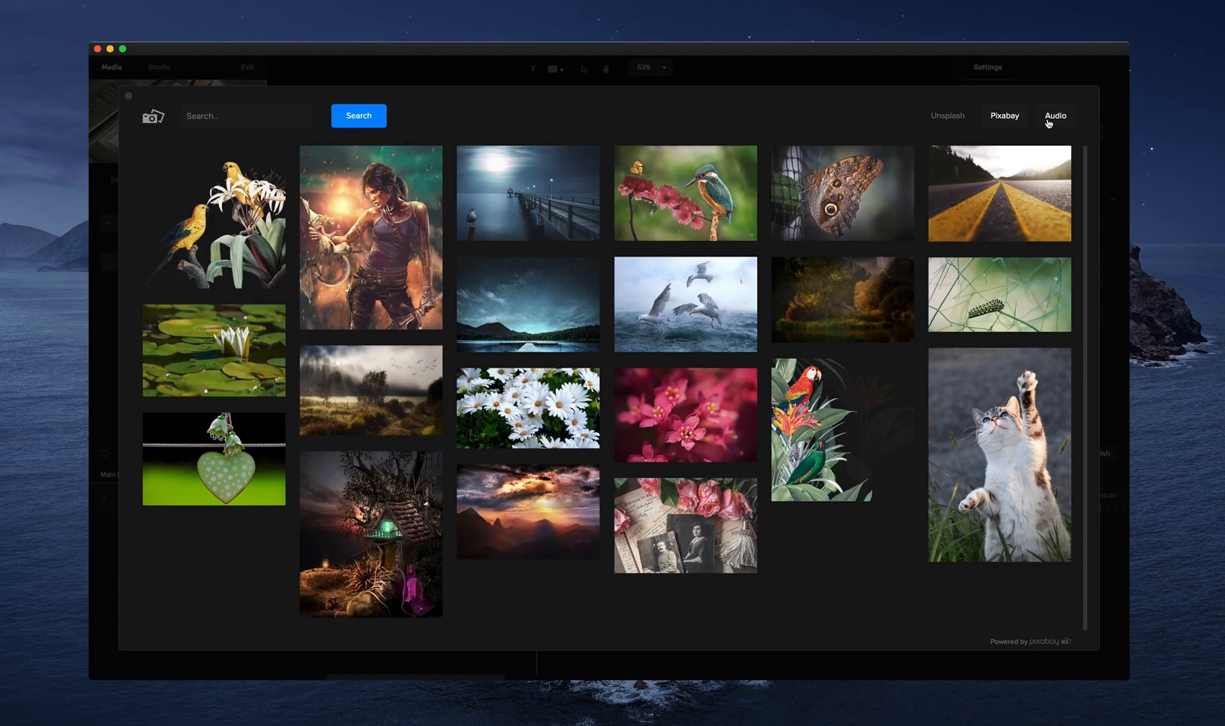
scroll(649, 273, down, 1)
click(253, 124)
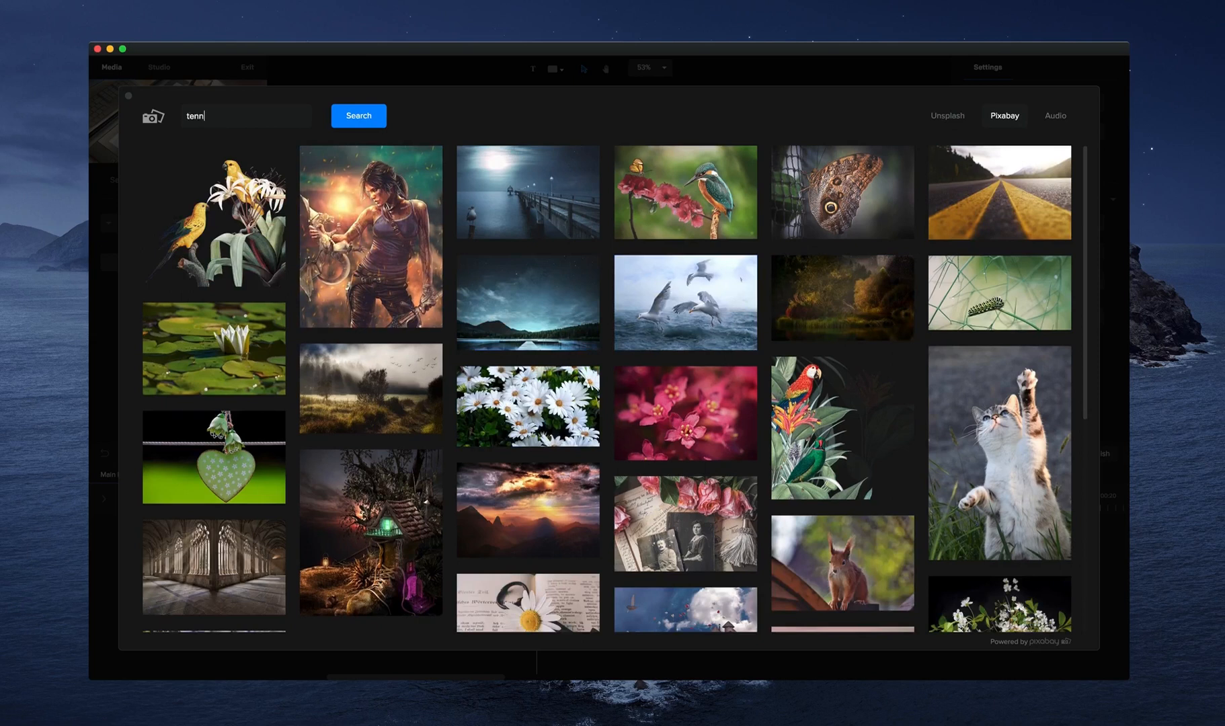
click(362, 130)
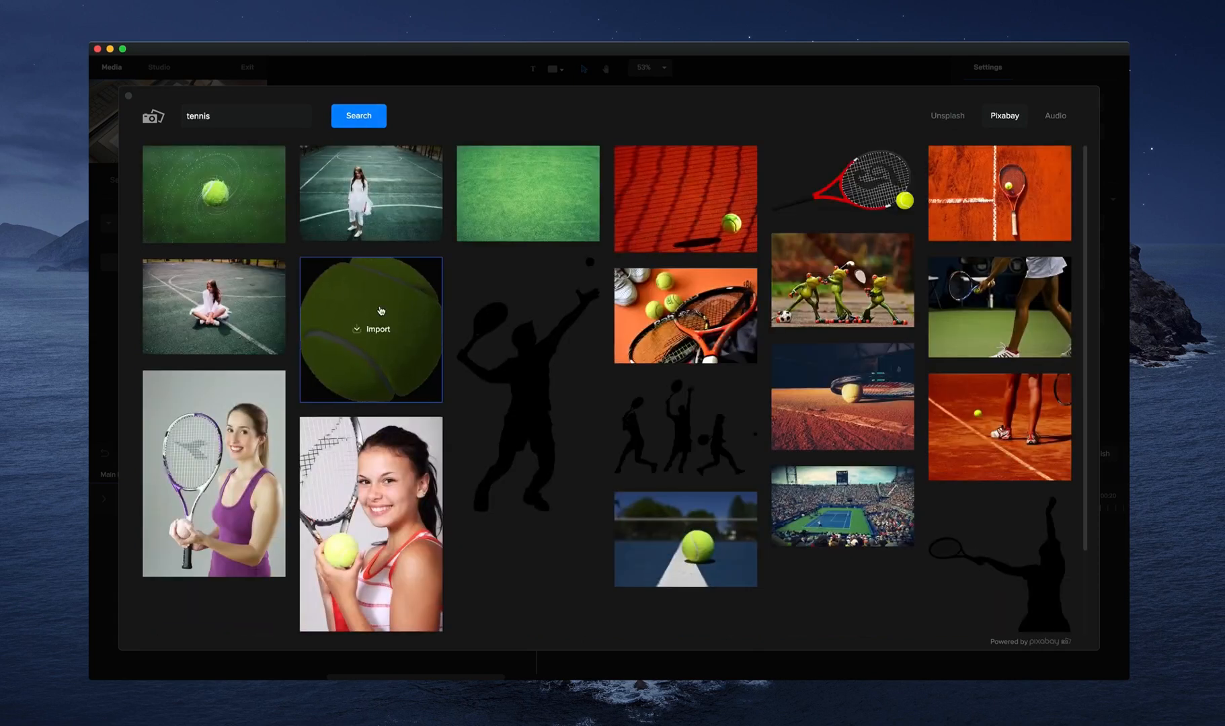
Import the tennis ball cutout and the photos of a ball on a blue court line and on a green court.
click(381, 329)
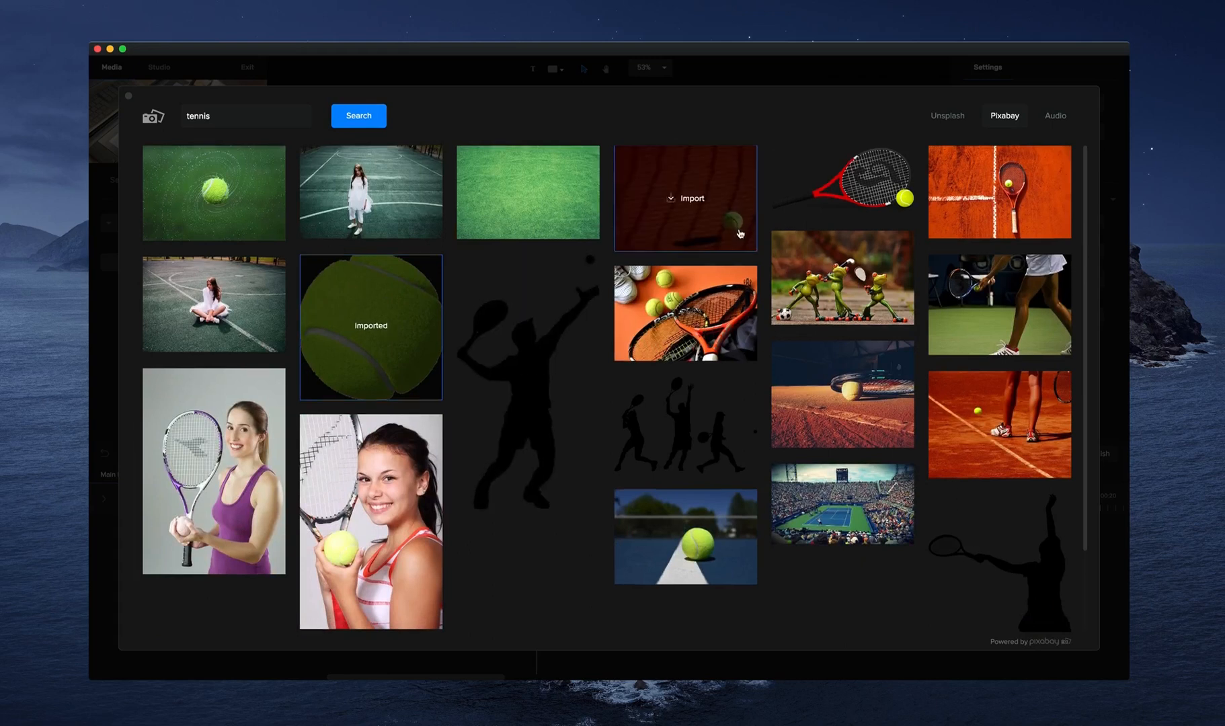
scroll(725, 271, down, 2)
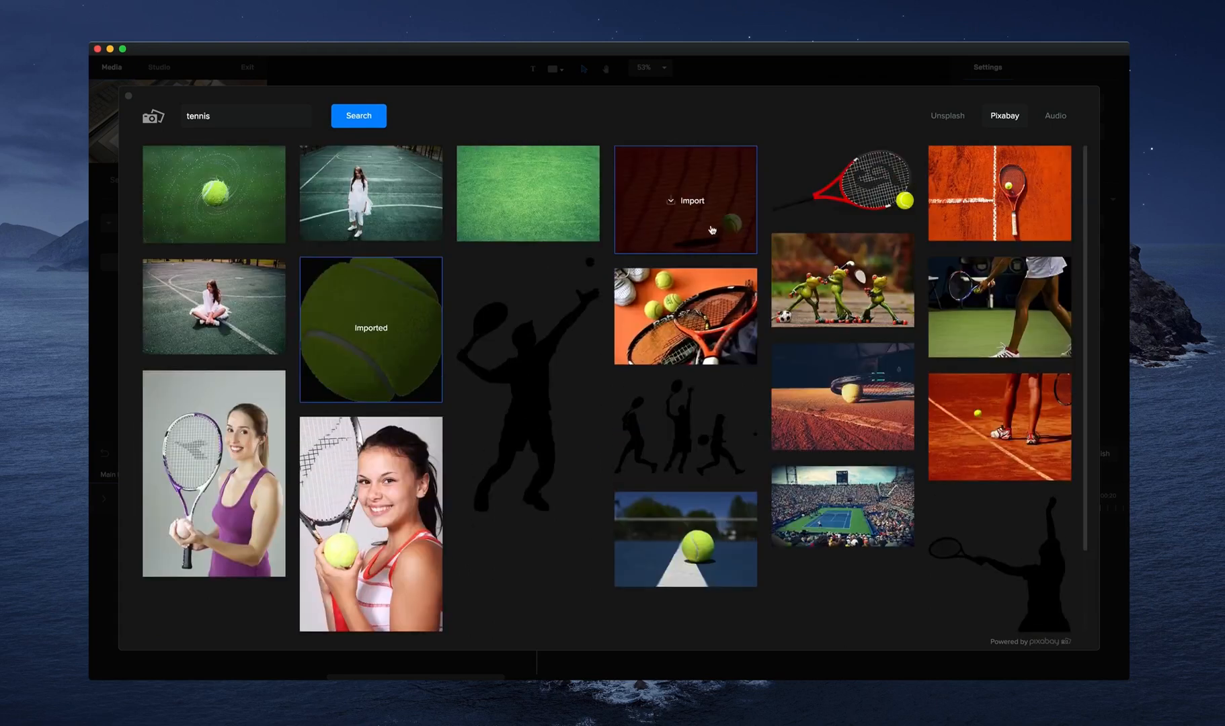
scroll(713, 403, down, 1)
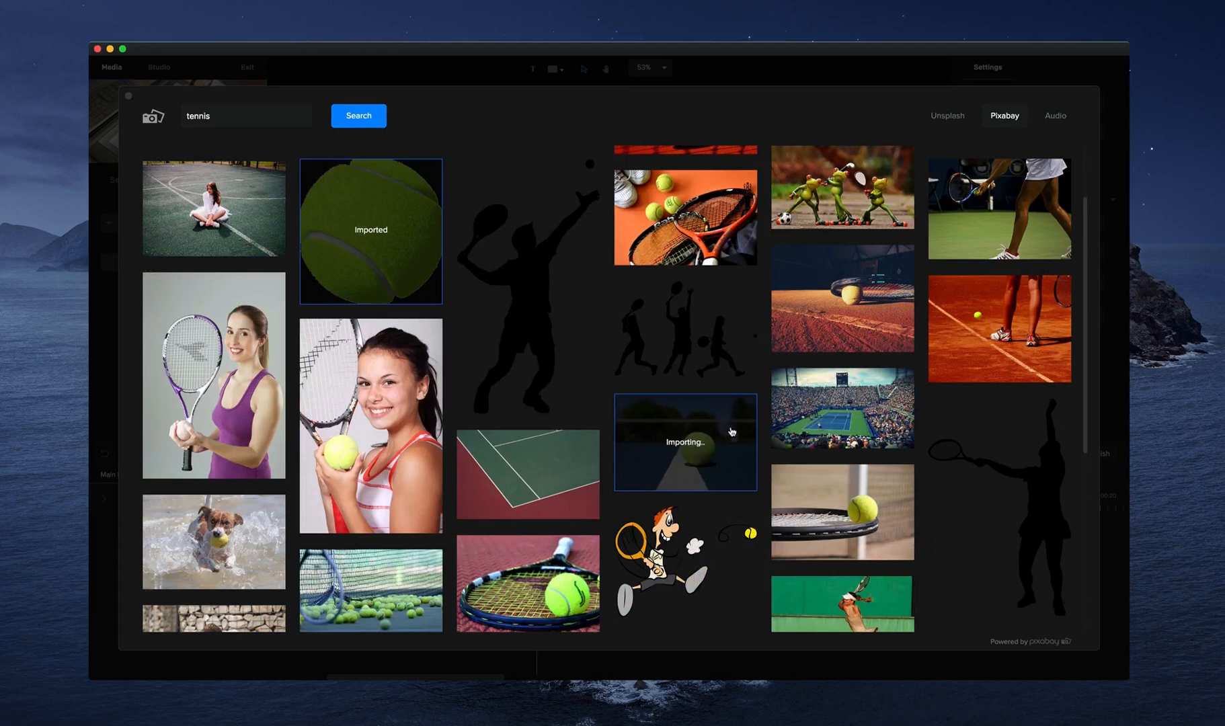
scroll(732, 432, down, 10)
scroll(740, 437, down, 3)
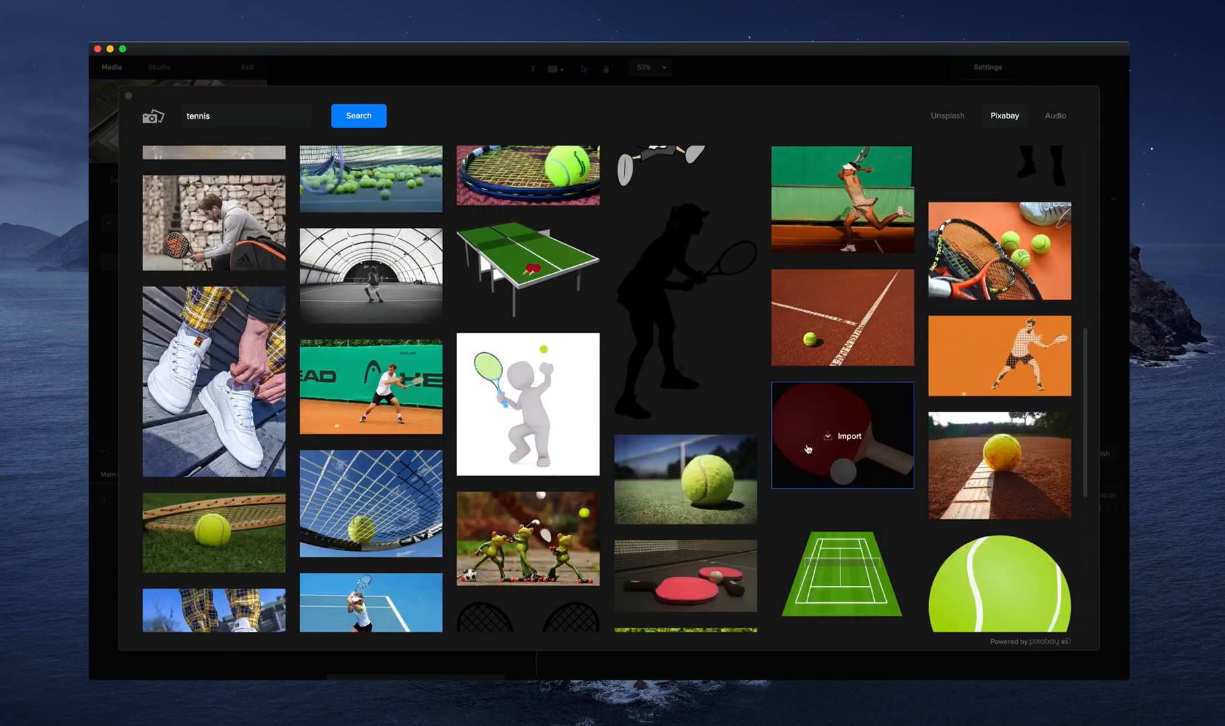
click(700, 485)
Import the ball-and-racket photo on grass, the cartoon tennis ball and the green court illustration, and close the stock library.
scroll(672, 470, down, 6)
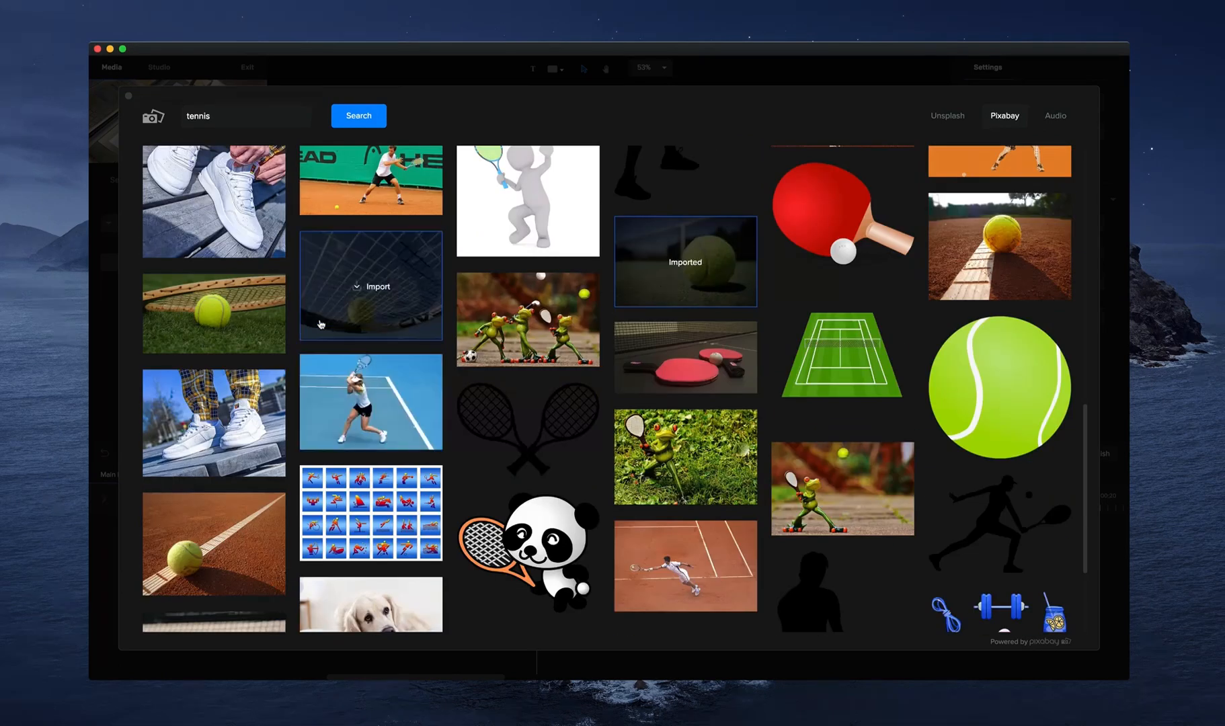
scroll(316, 349, down, 5)
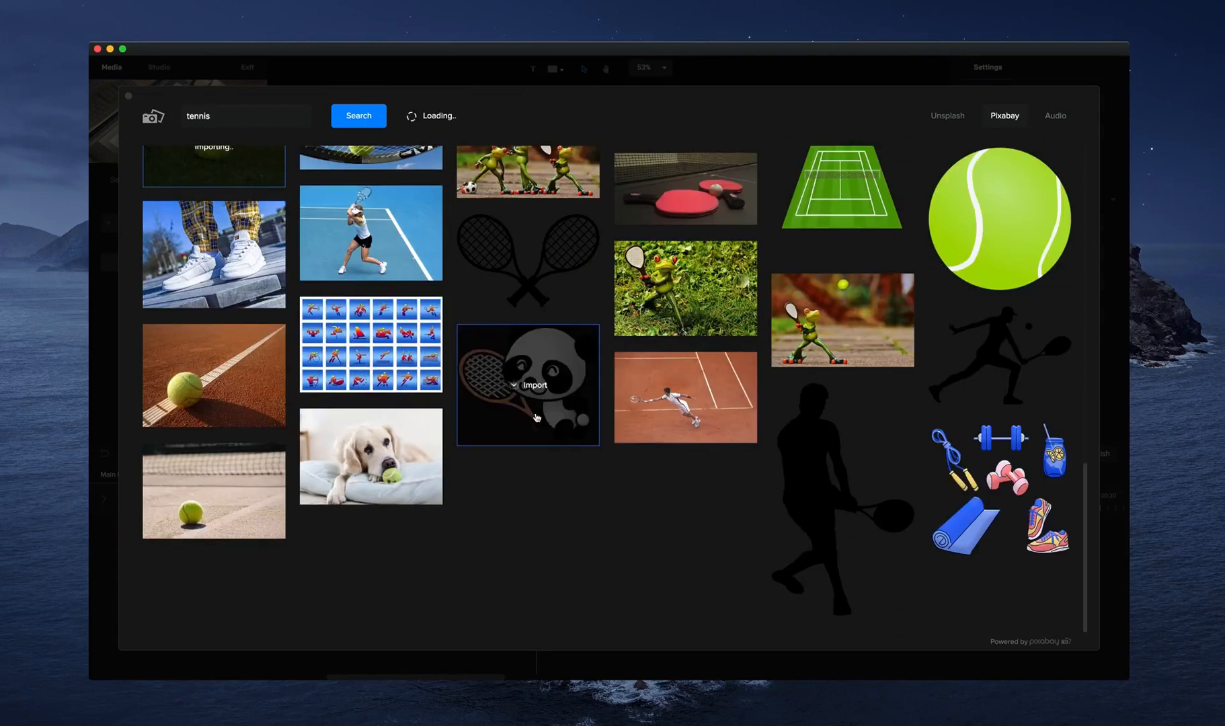
click(1014, 227)
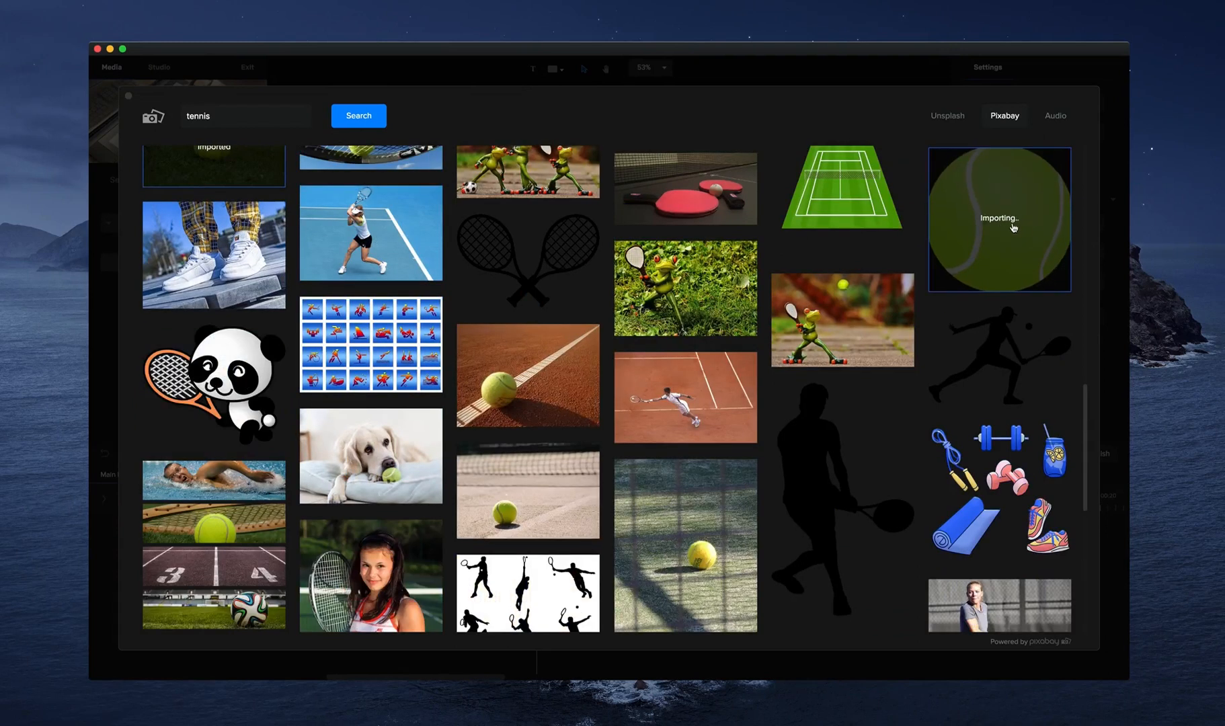
mouse_move(848, 192)
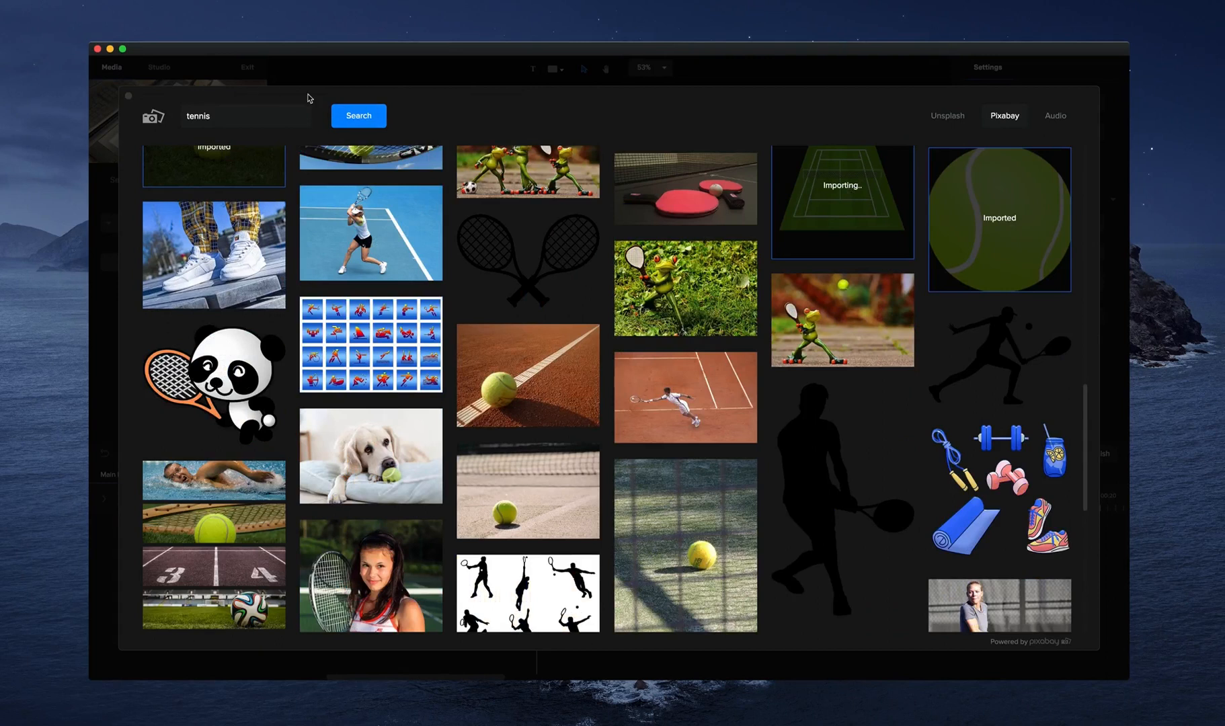
click(126, 84)
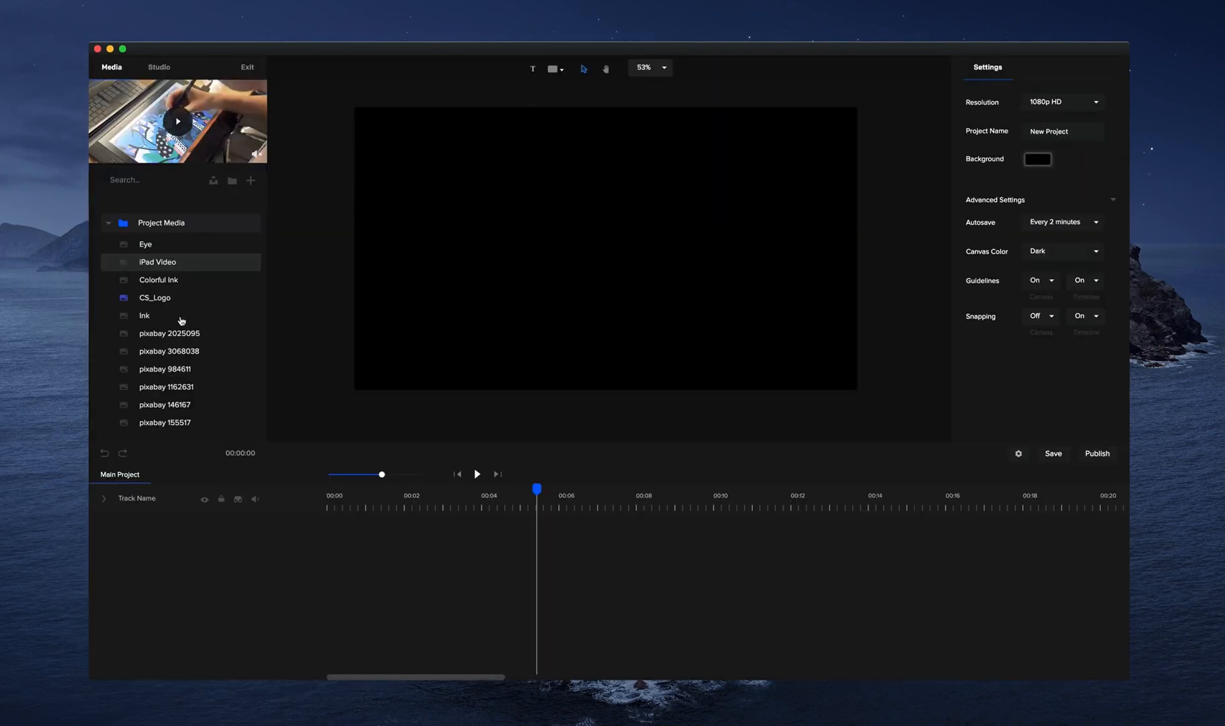
Place the cartoon tennis ball, pixabay 146167, on the canvas at a scale of about 37, slightly below the canvas centre.
click(191, 369)
click(191, 352)
click(192, 336)
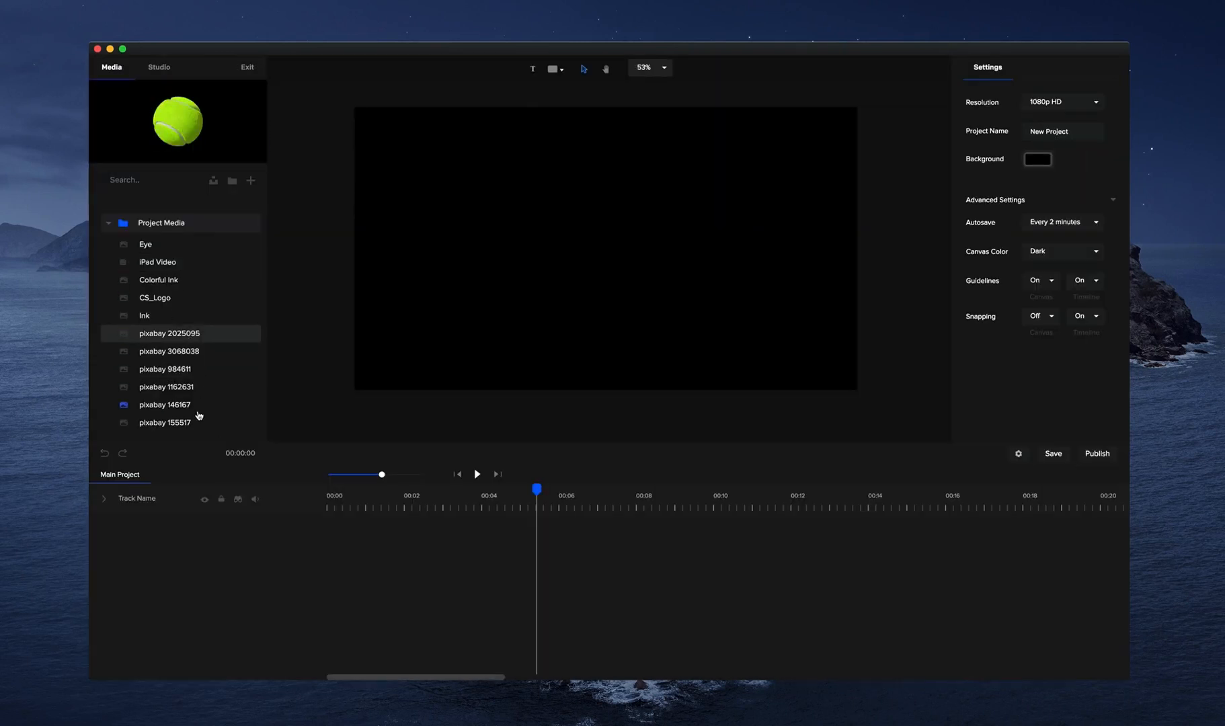
click(197, 409)
click(193, 370)
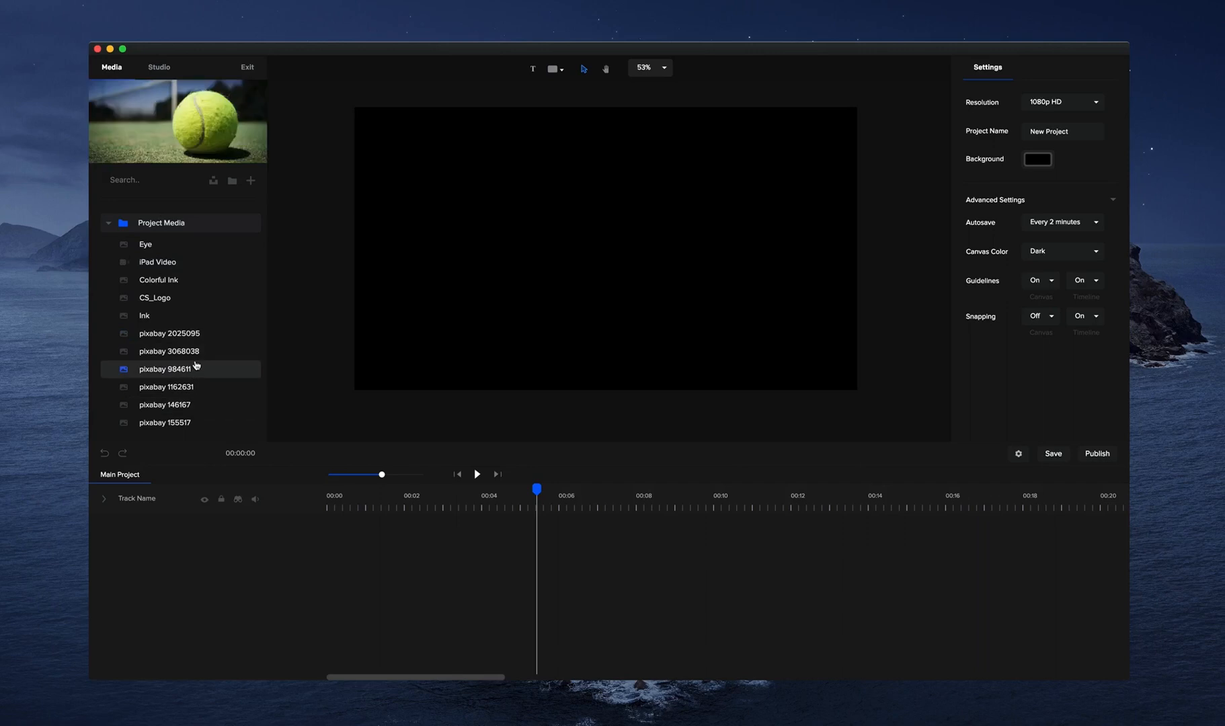
click(191, 405)
drag(190, 406, 524, 337)
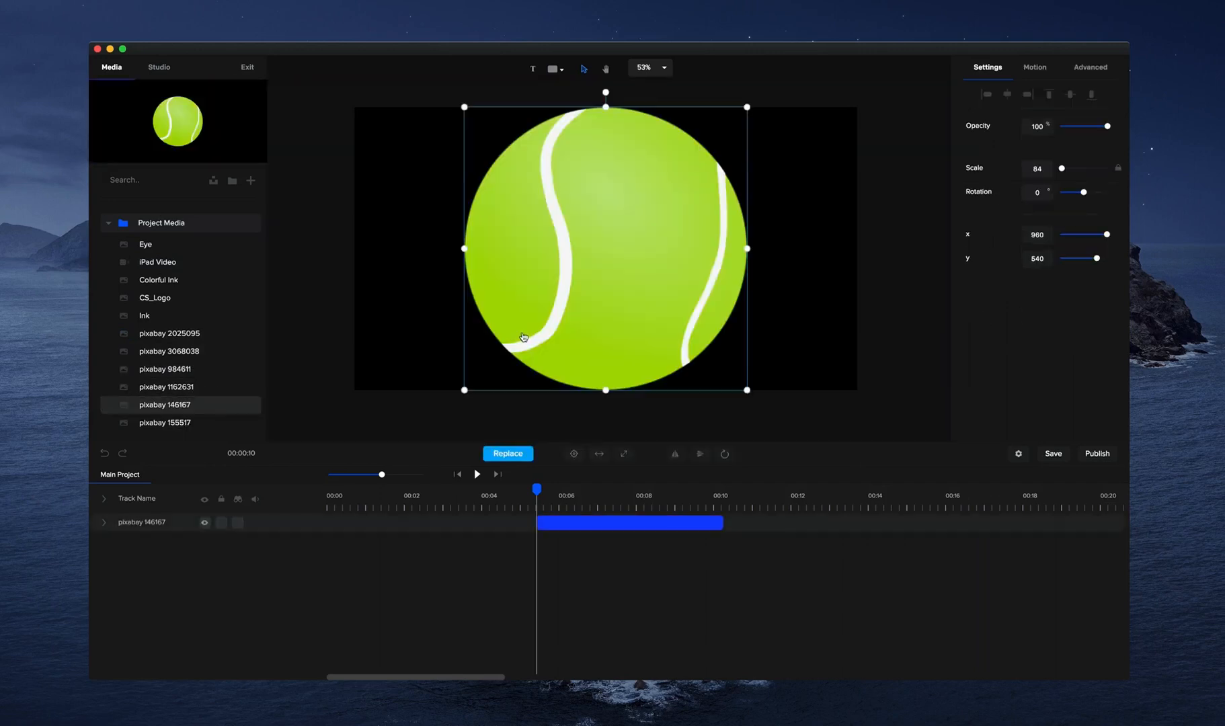
drag(748, 106, 582, 265)
drag(527, 323, 611, 271)
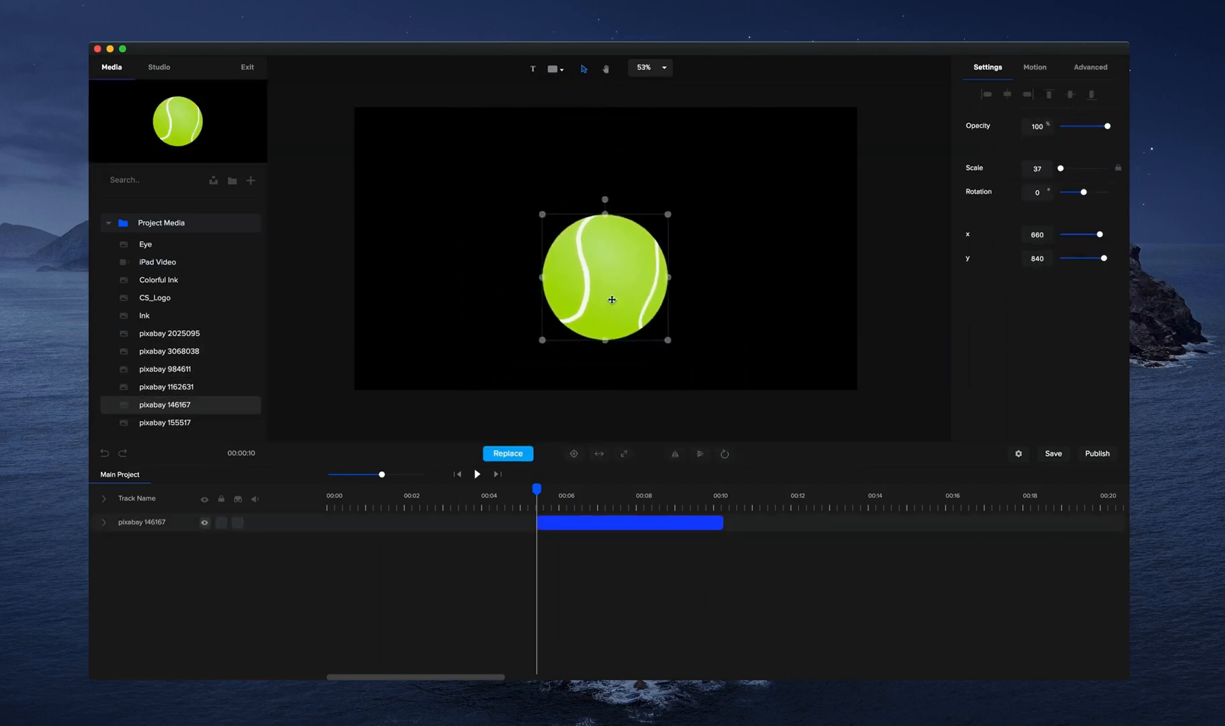
Apply the Bounce Slide Bottom entrance animation to the cartoon tennis ball and preview it.
click(1029, 71)
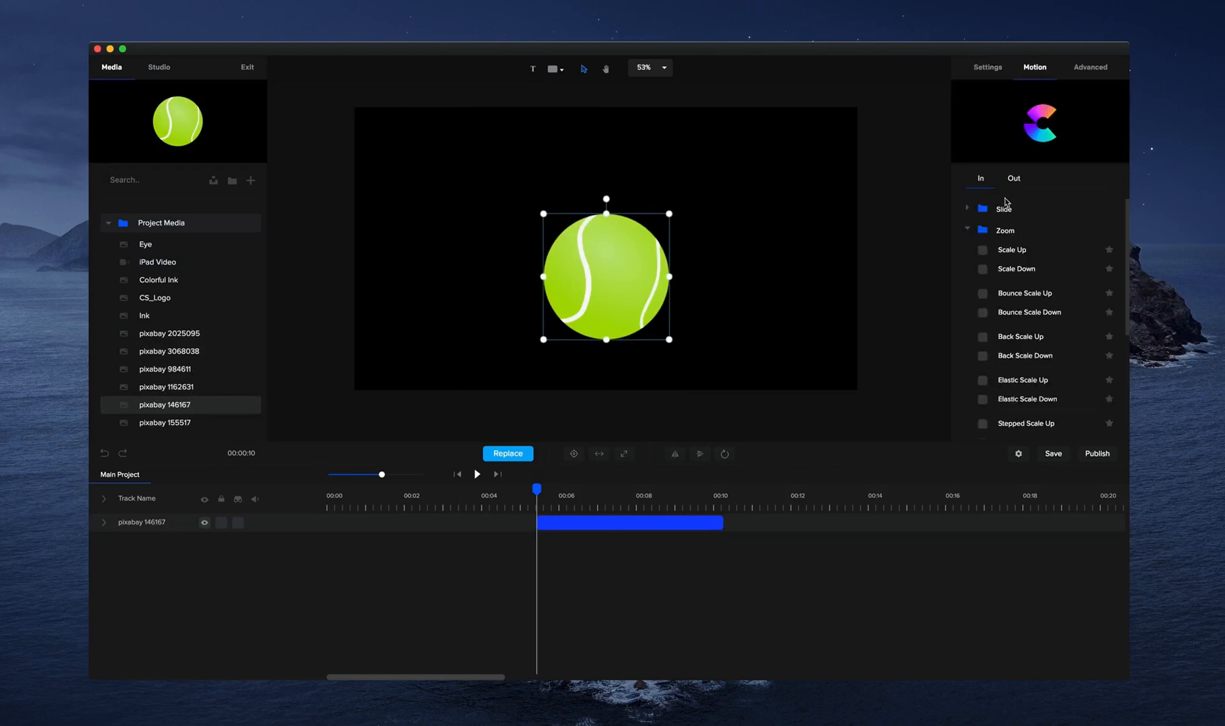
click(969, 230)
click(969, 208)
scroll(1022, 303, down, 3)
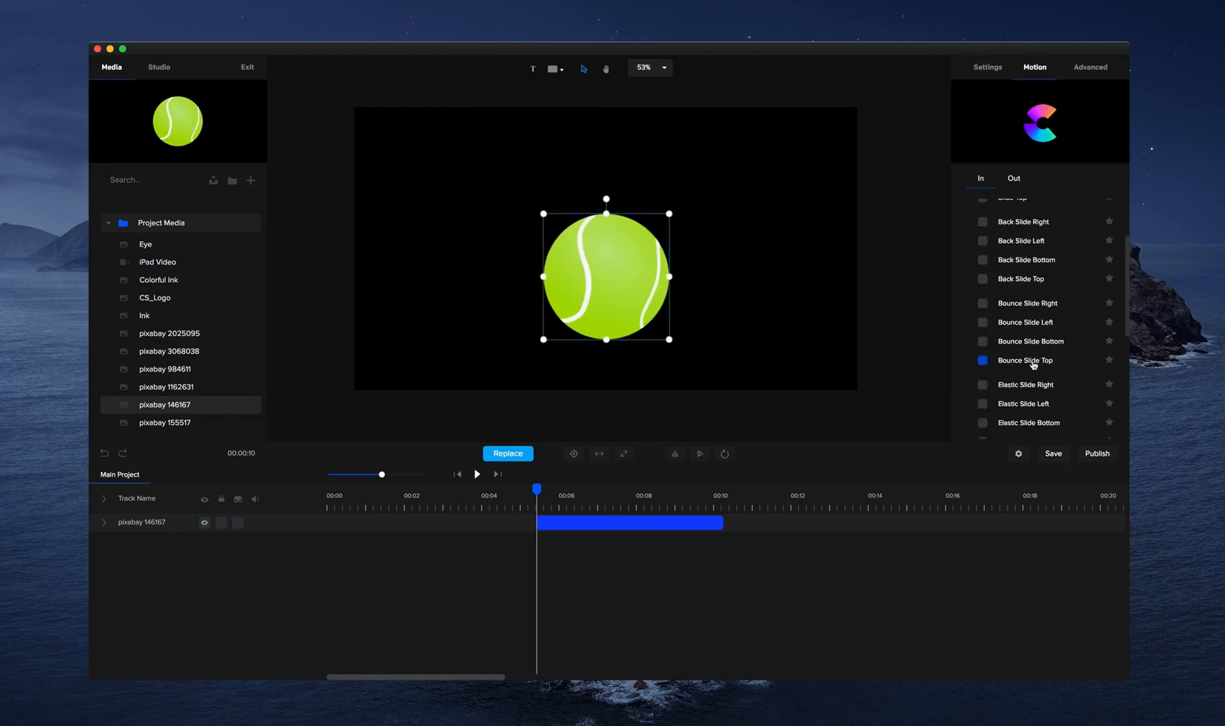
click(983, 342)
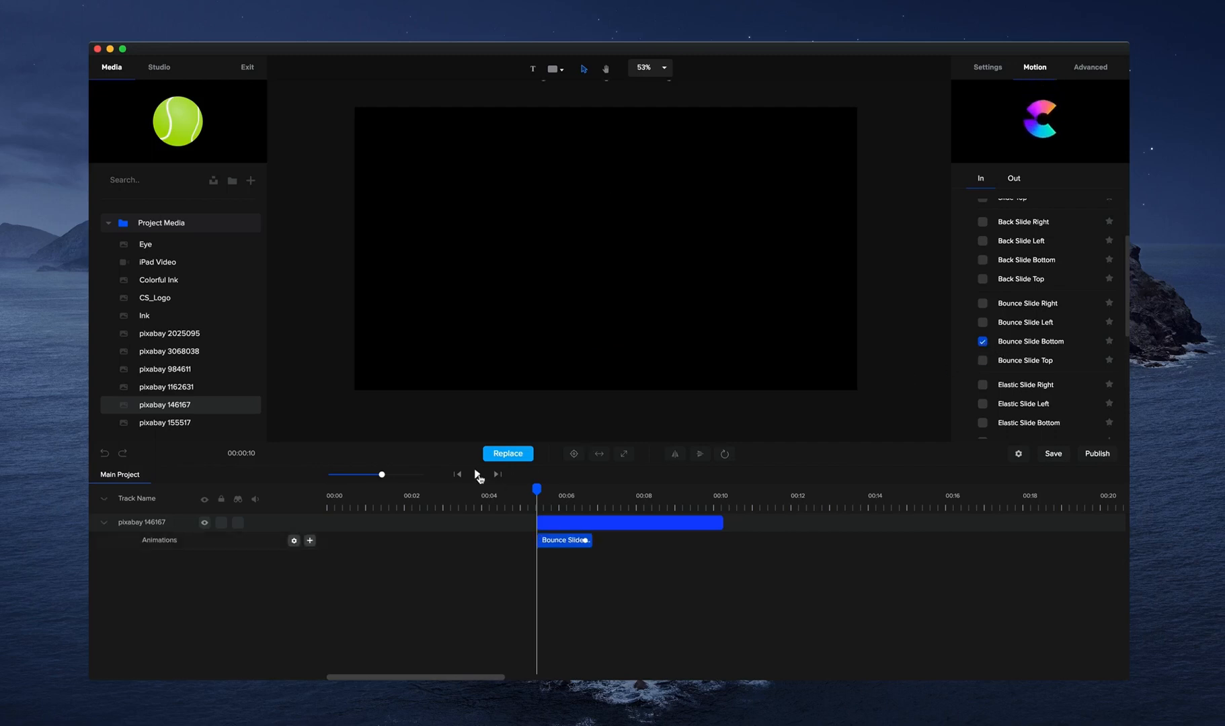
click(478, 475)
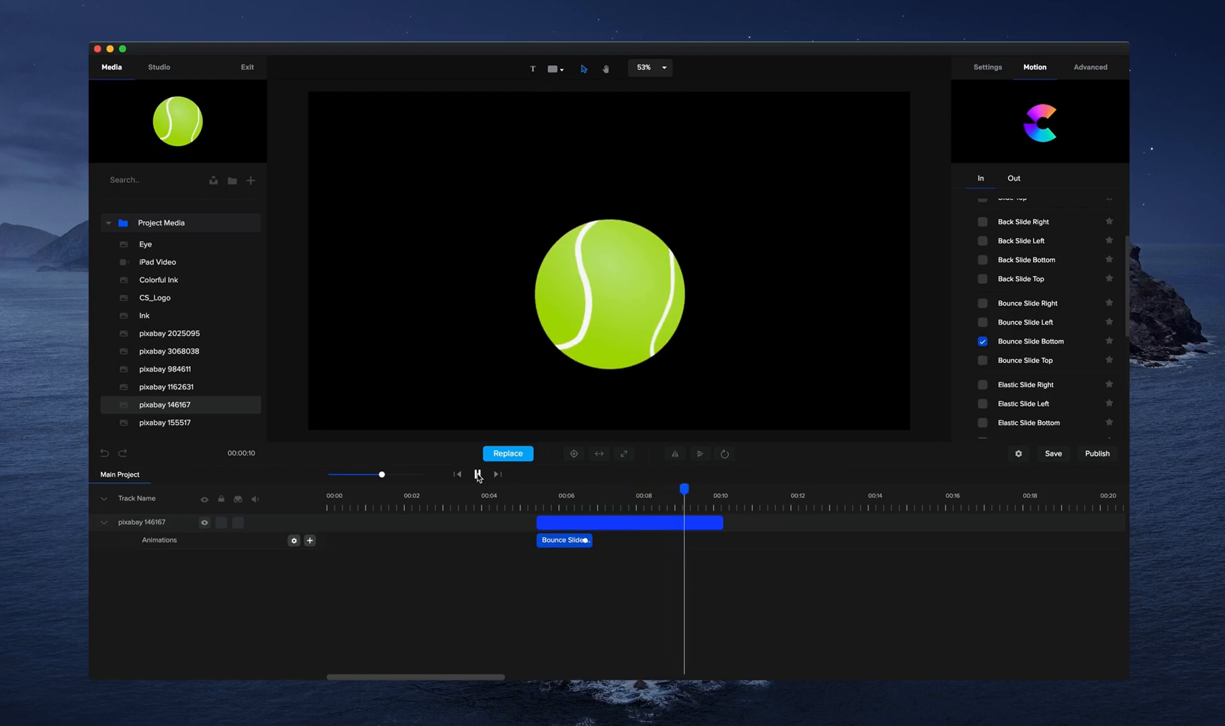
click(478, 474)
Add the pixabay 3068038 photo at a scale of about 158, covering the canvas, and apply the Slide Right entrance animation.
drag(181, 351, 656, 332)
drag(718, 364, 595, 307)
drag(701, 330, 855, 432)
drag(809, 389, 780, 365)
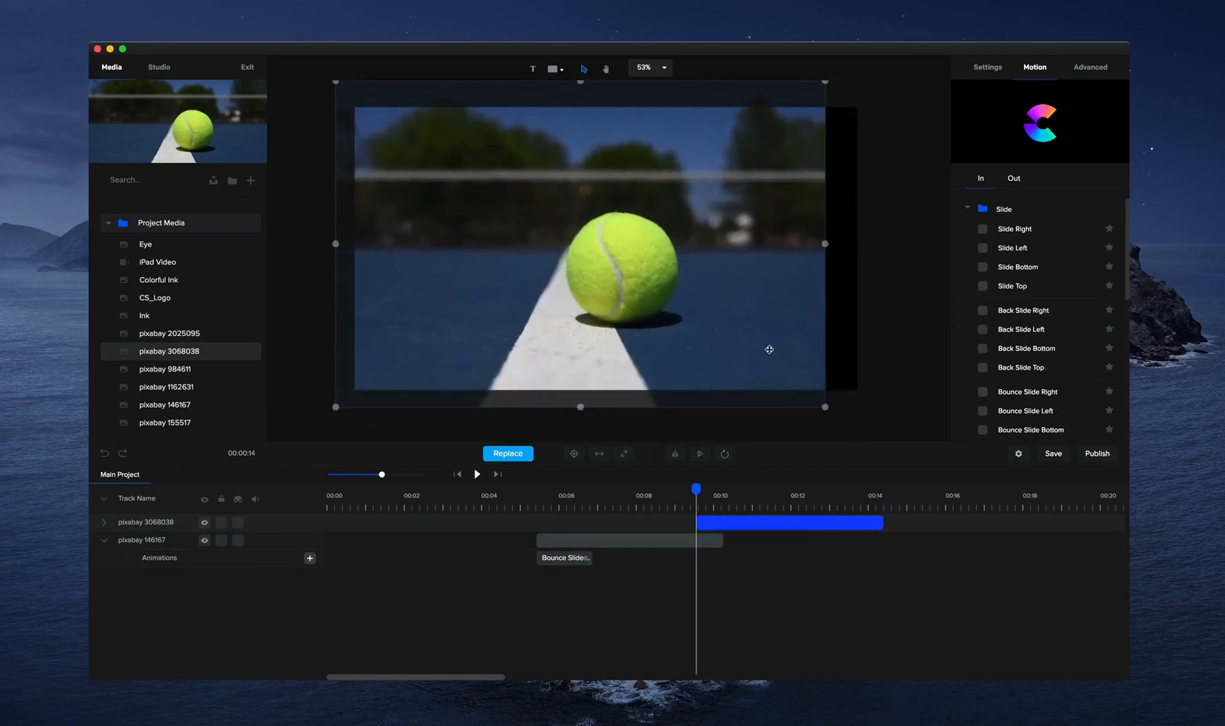
drag(828, 404, 846, 386)
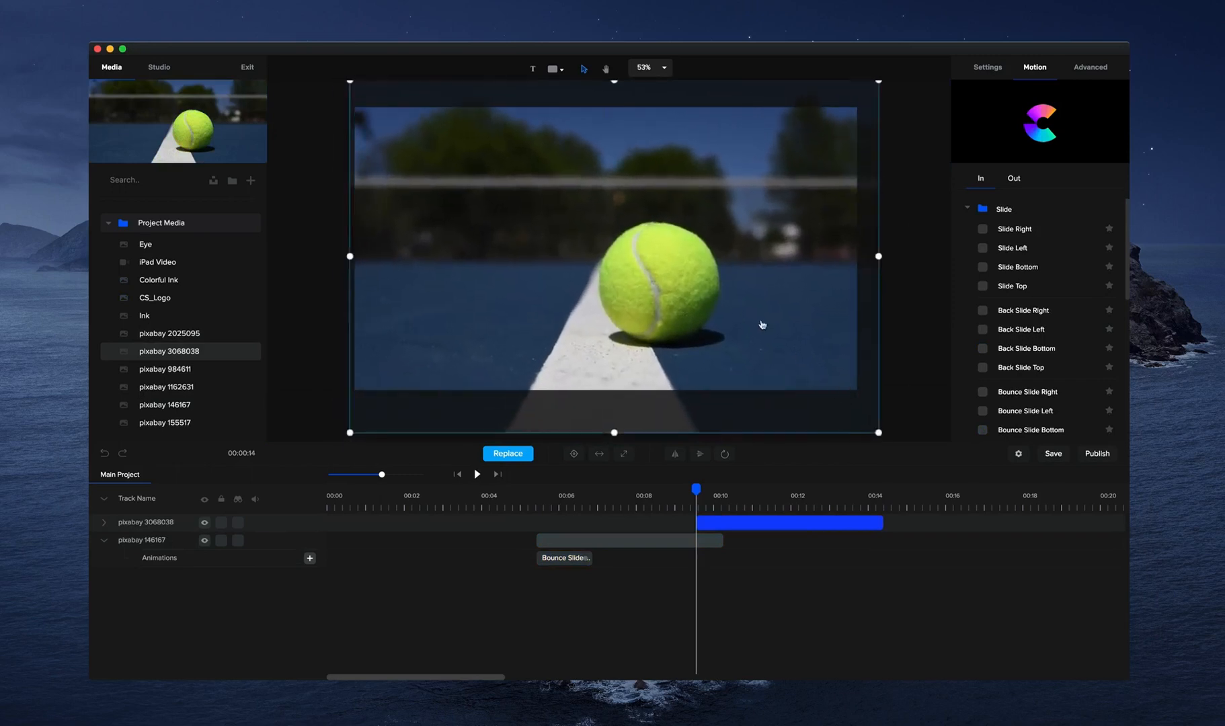
drag(790, 516, 616, 516)
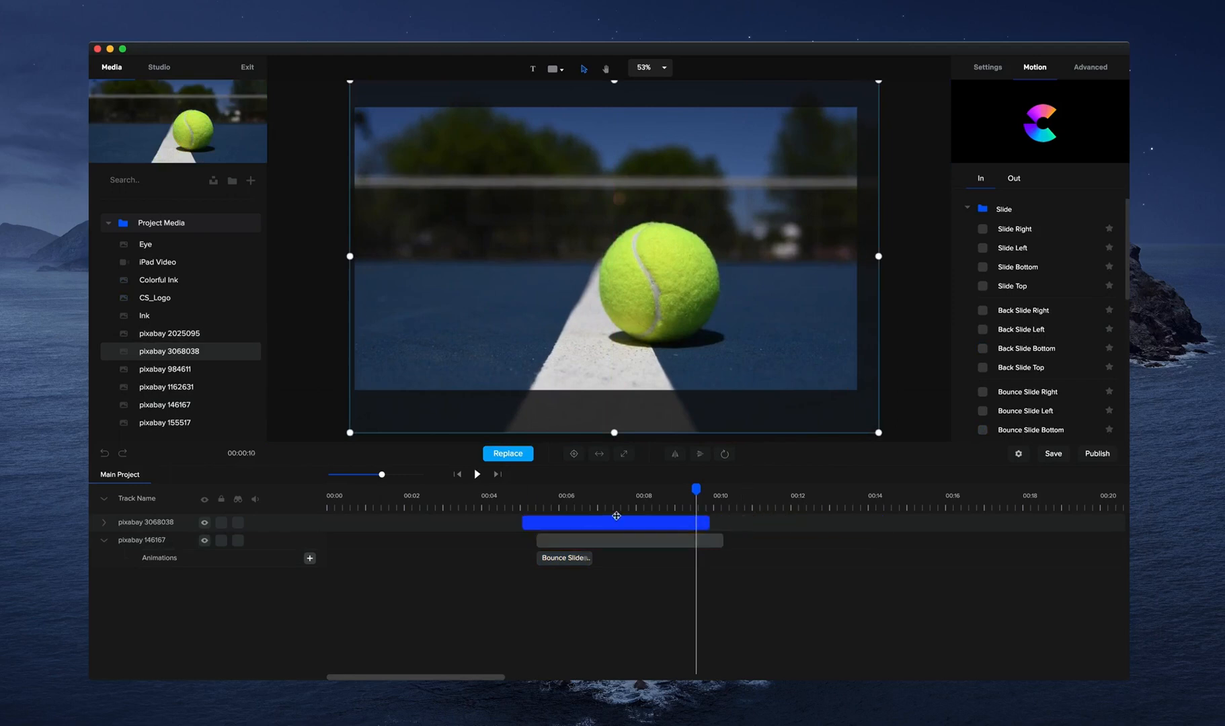
click(983, 229)
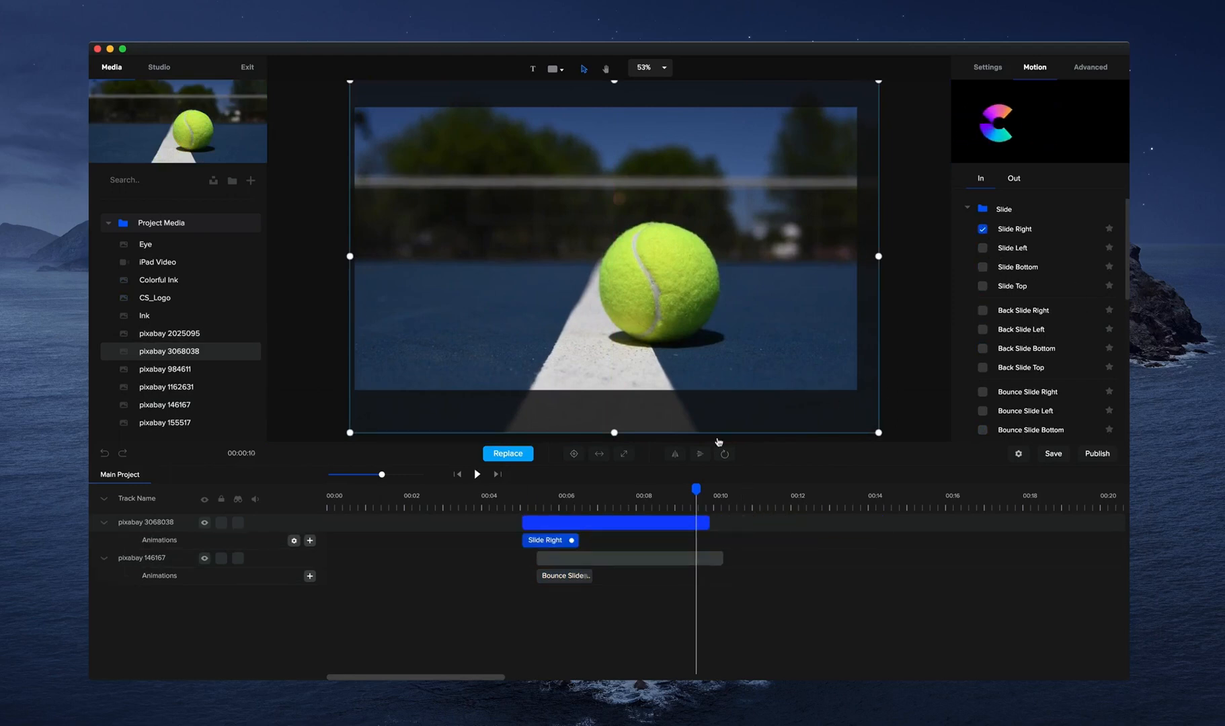
Delete the cartoon tennis ball's clip and move the blue court photo's clip to the timeline start.
click(591, 558)
key(Delete)
drag(552, 518, 396, 518)
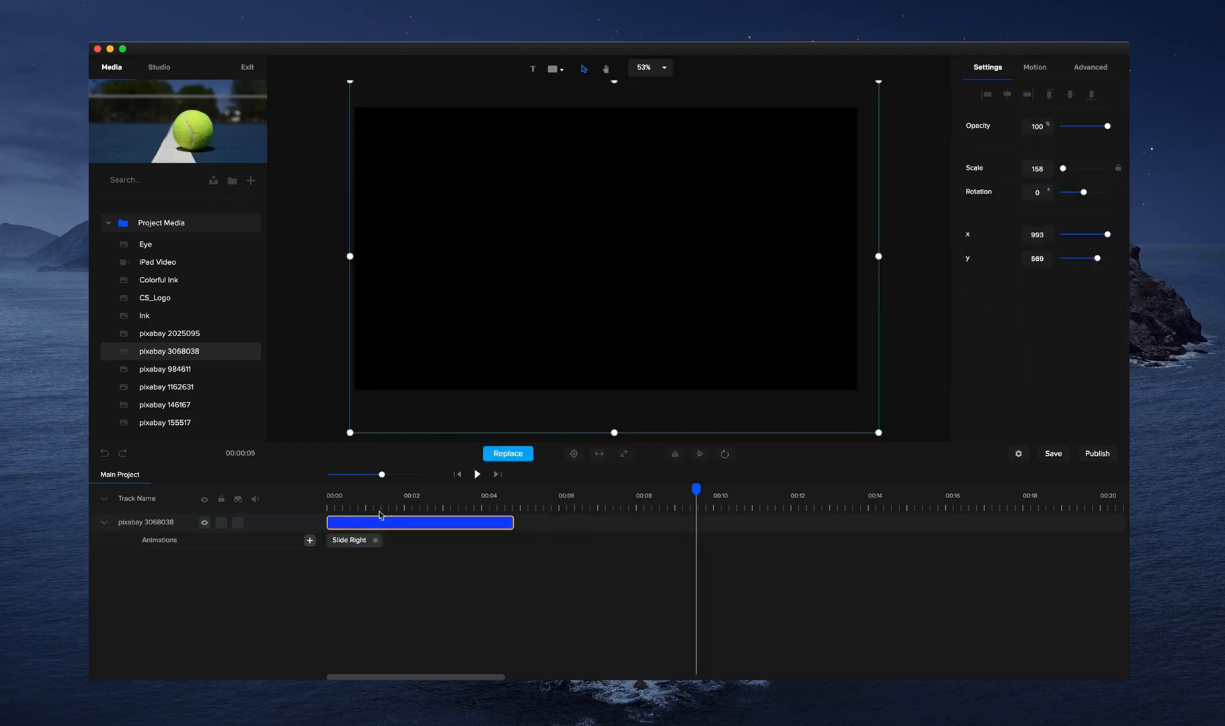
Preview the blue court photo's Slide Right entrance from the timeline start.
click(457, 474)
click(476, 474)
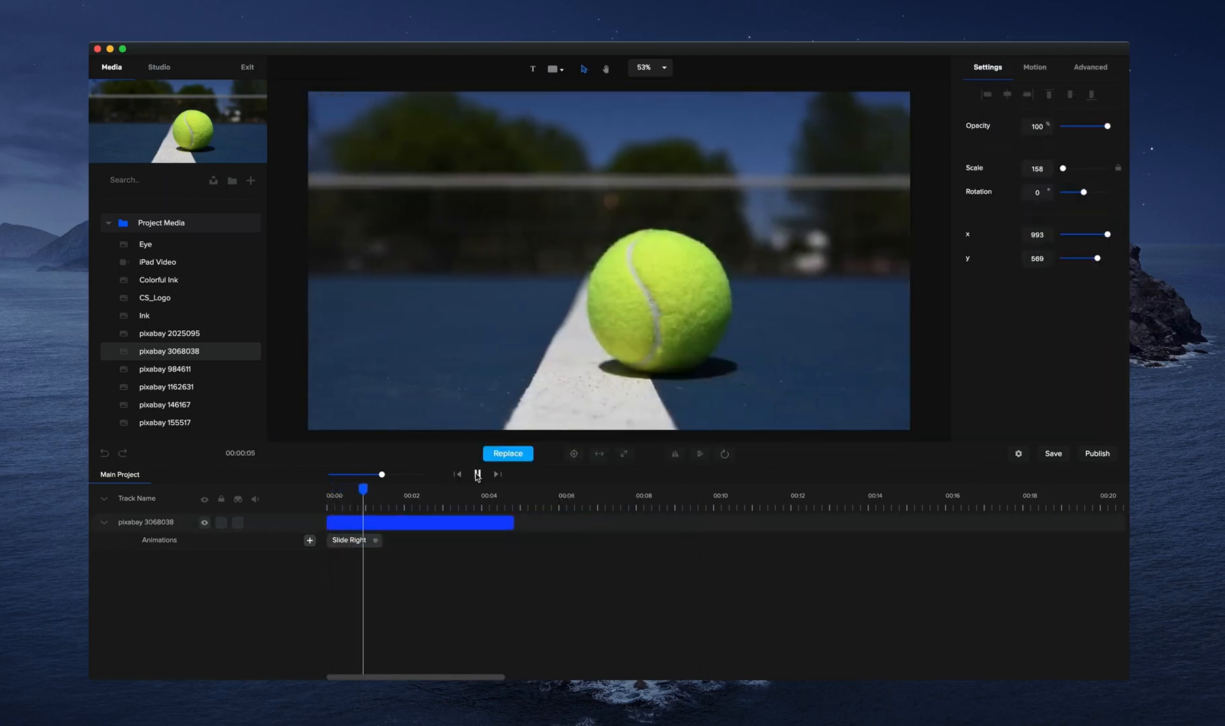
click(476, 474)
Replace the blue court photo in the clip with pixabay 984611 and preview it from the start.
click(187, 369)
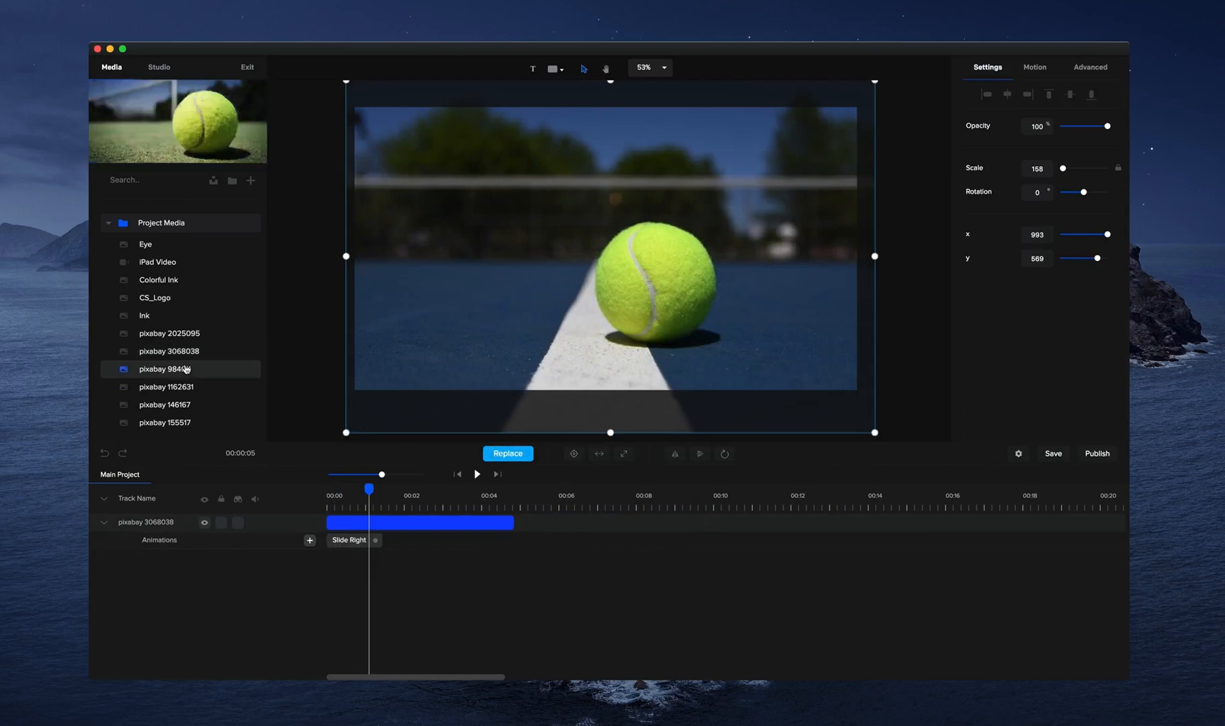
click(507, 454)
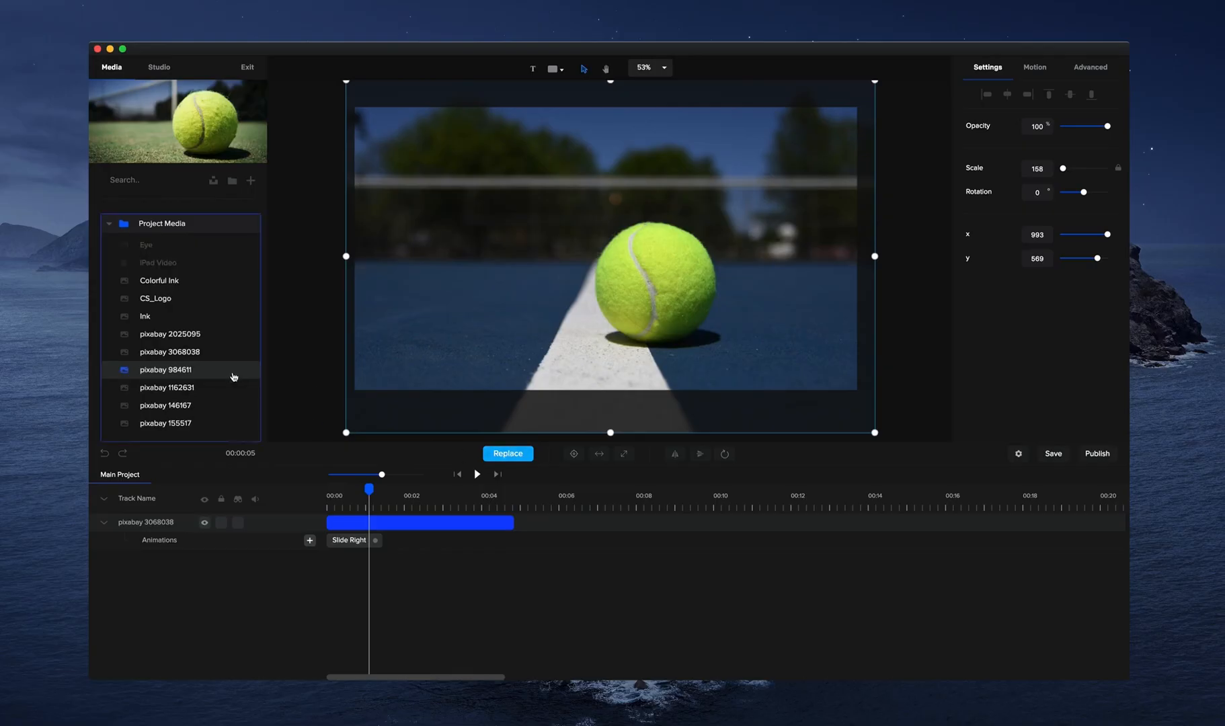
click(193, 370)
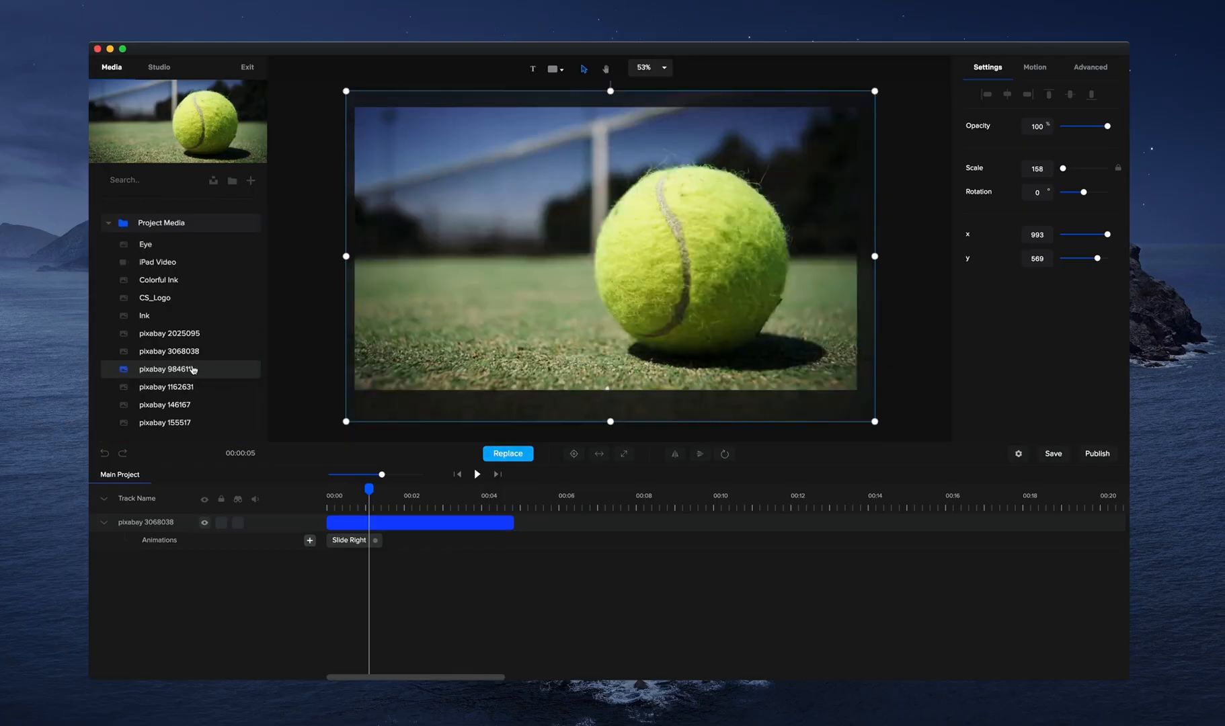
click(457, 475)
click(476, 473)
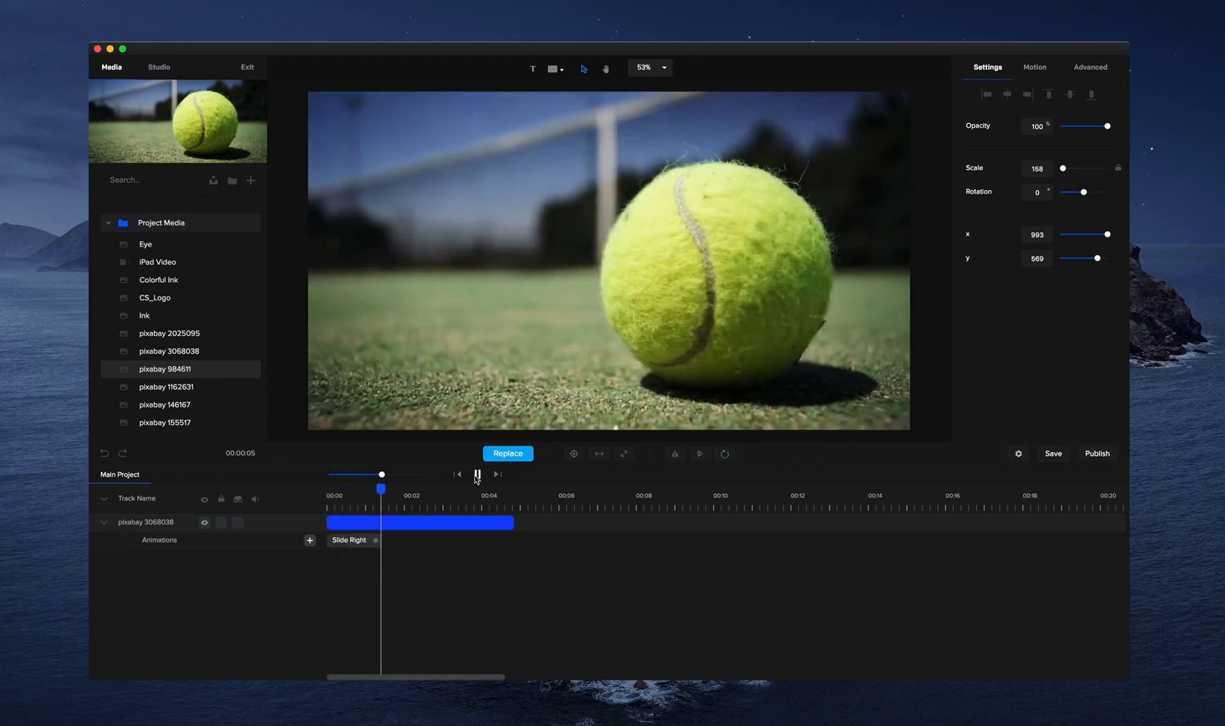
click(476, 473)
click(195, 404)
click(191, 421)
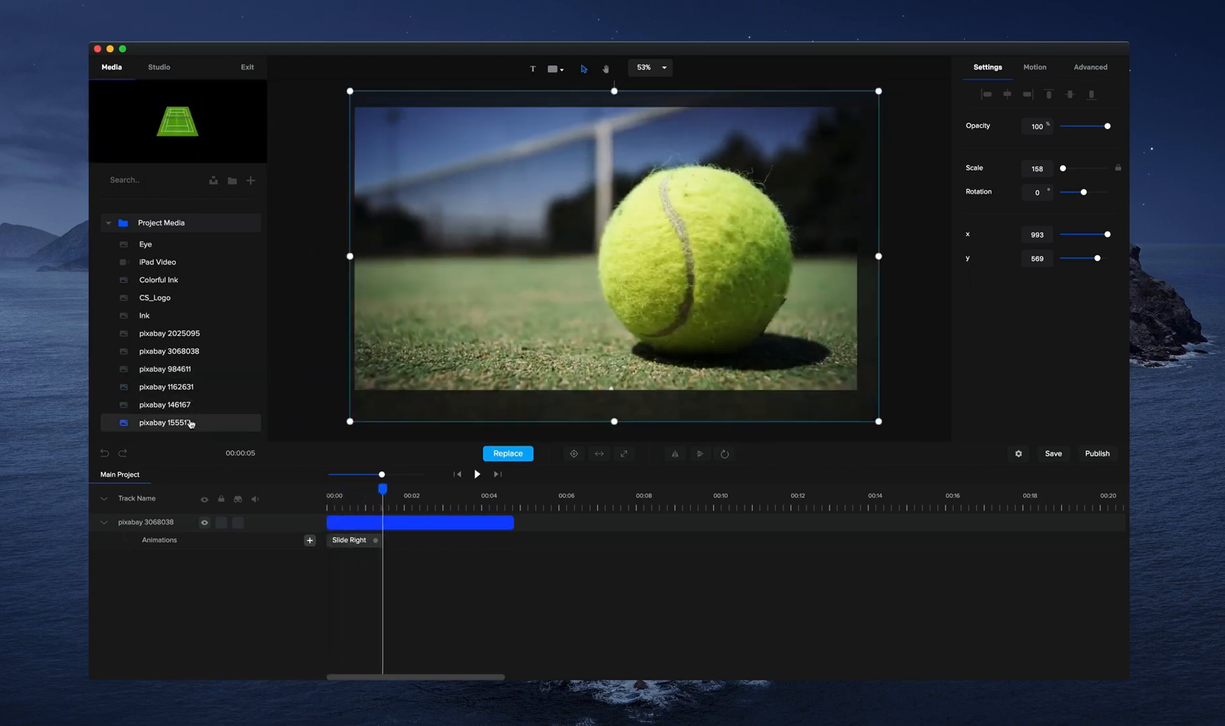
click(192, 335)
click(191, 352)
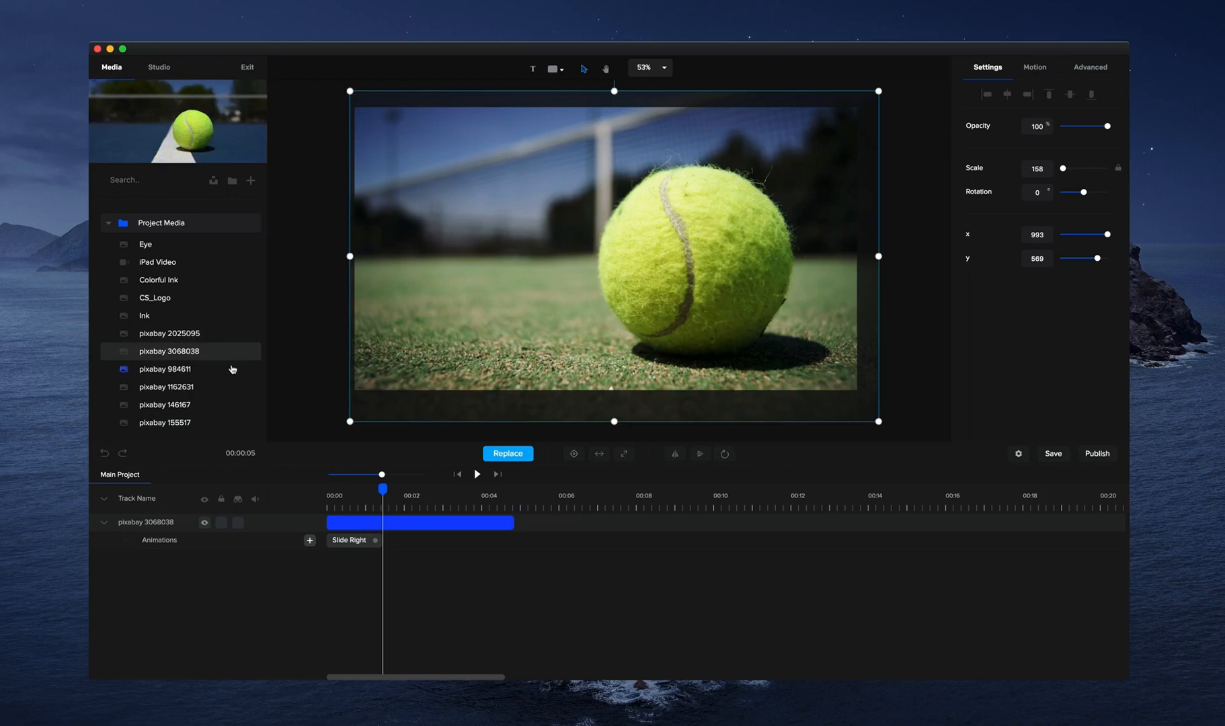
Delete the Slide Right animation and the tennis ball photo's clip, and return the playhead to the timeline start.
click(373, 542)
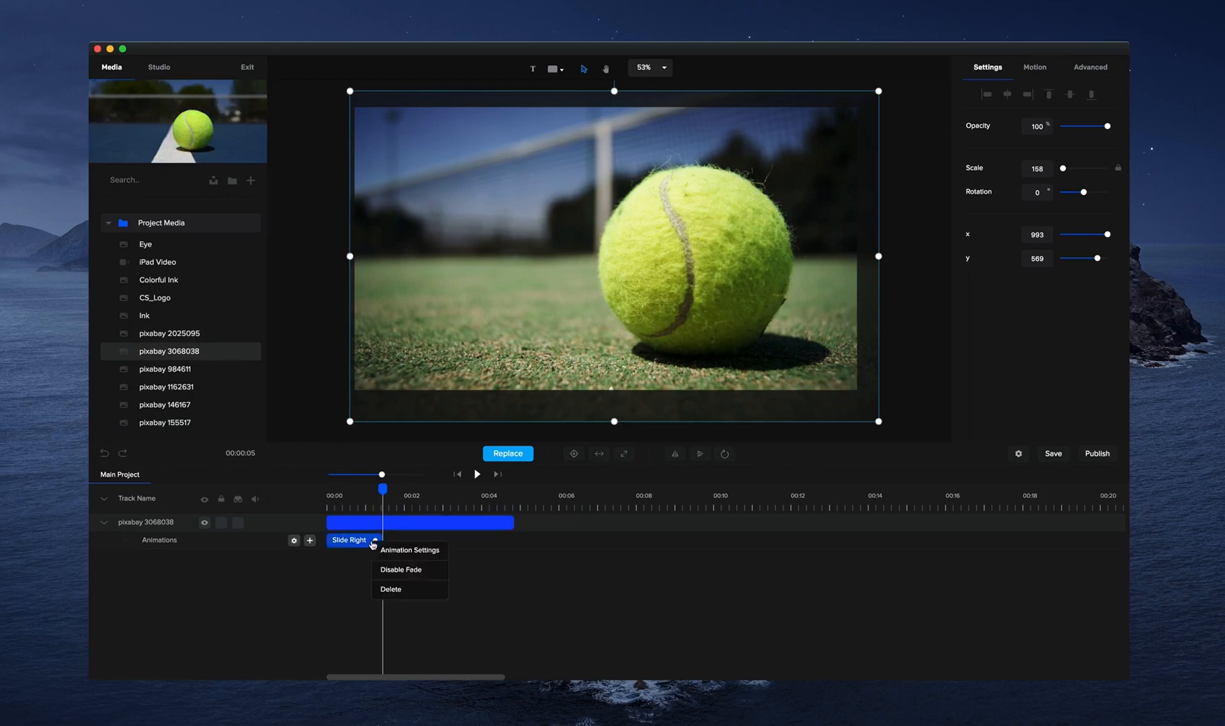
click(404, 596)
drag(382, 489, 273, 503)
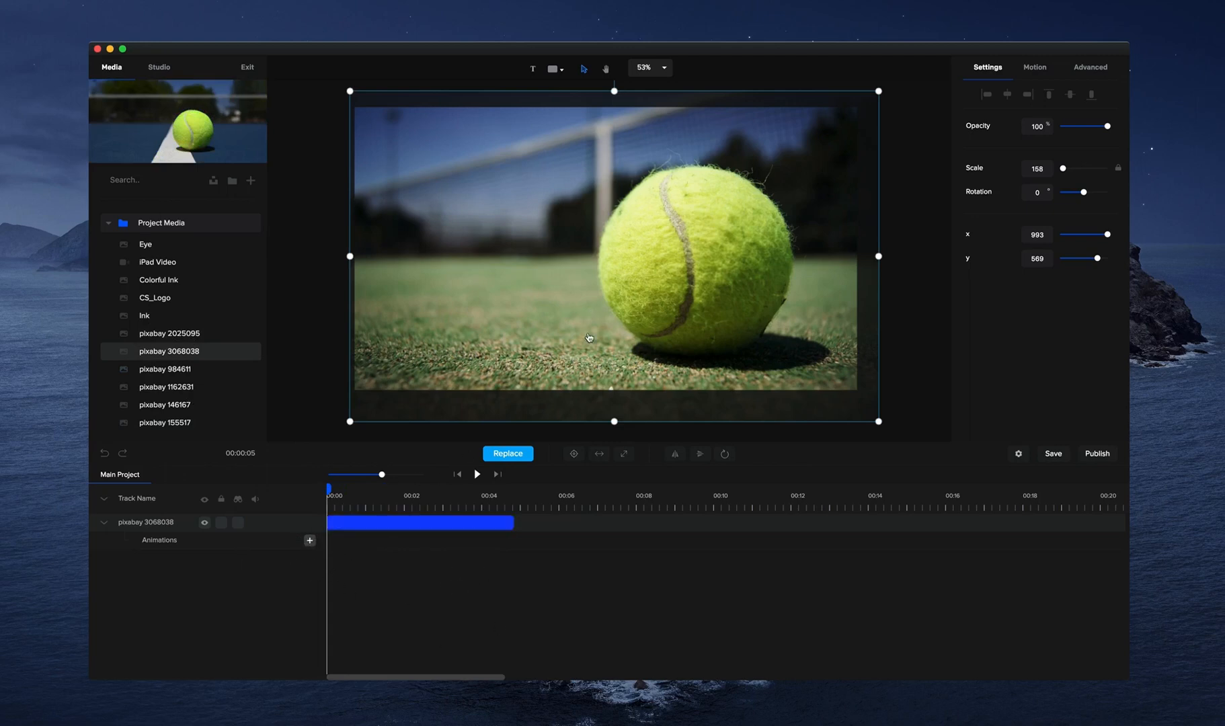
key(Delete)
Place CS_Logo from the project media on the canvas, shrink it to a scale of 21 and centre it.
click(167, 320)
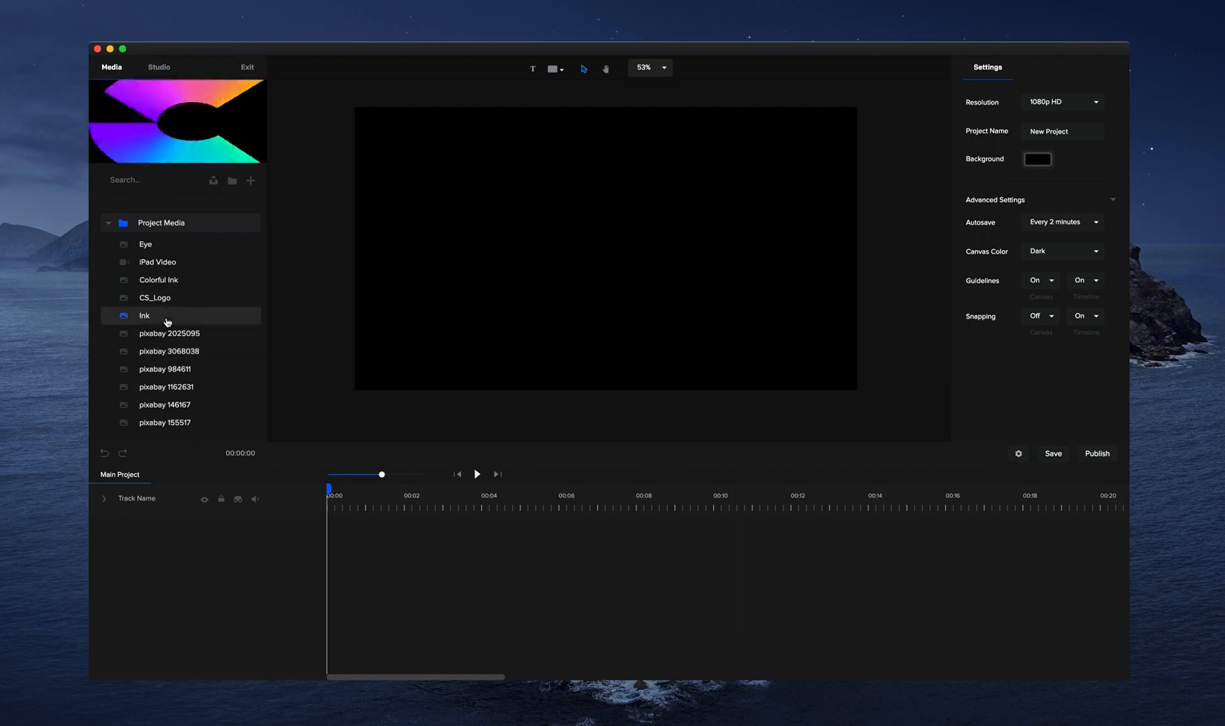
click(163, 302)
drag(156, 301, 545, 300)
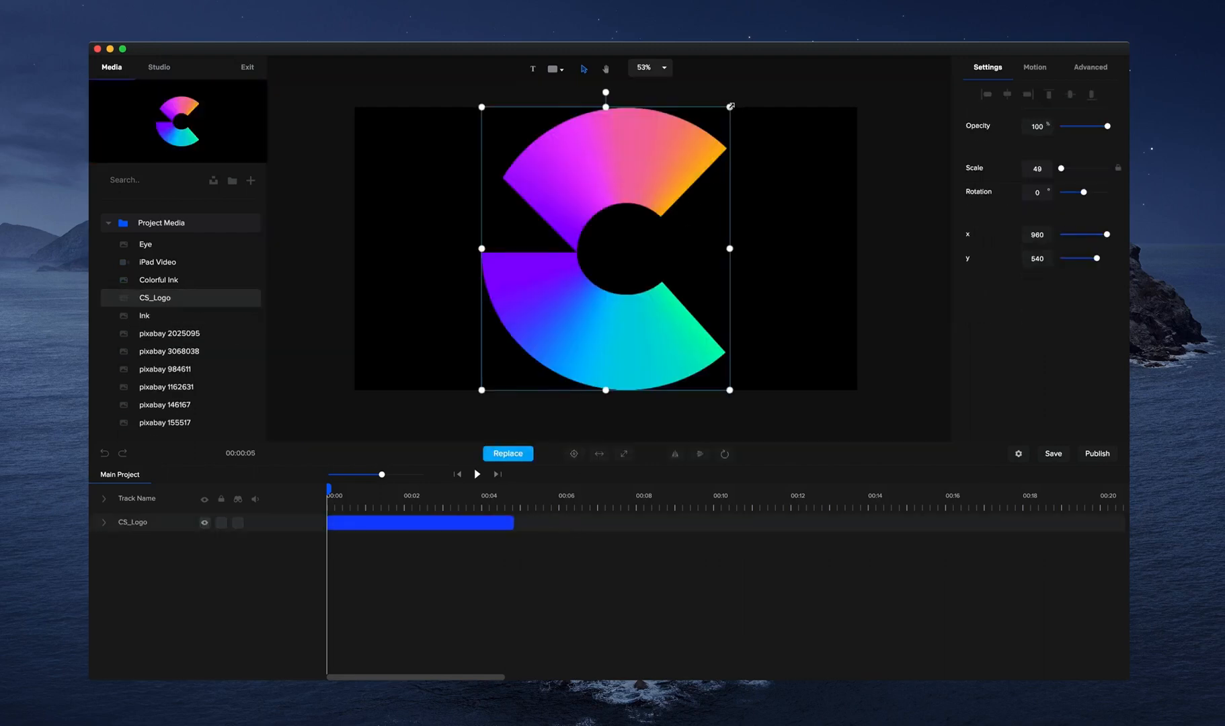
drag(730, 106, 591, 267)
click(573, 453)
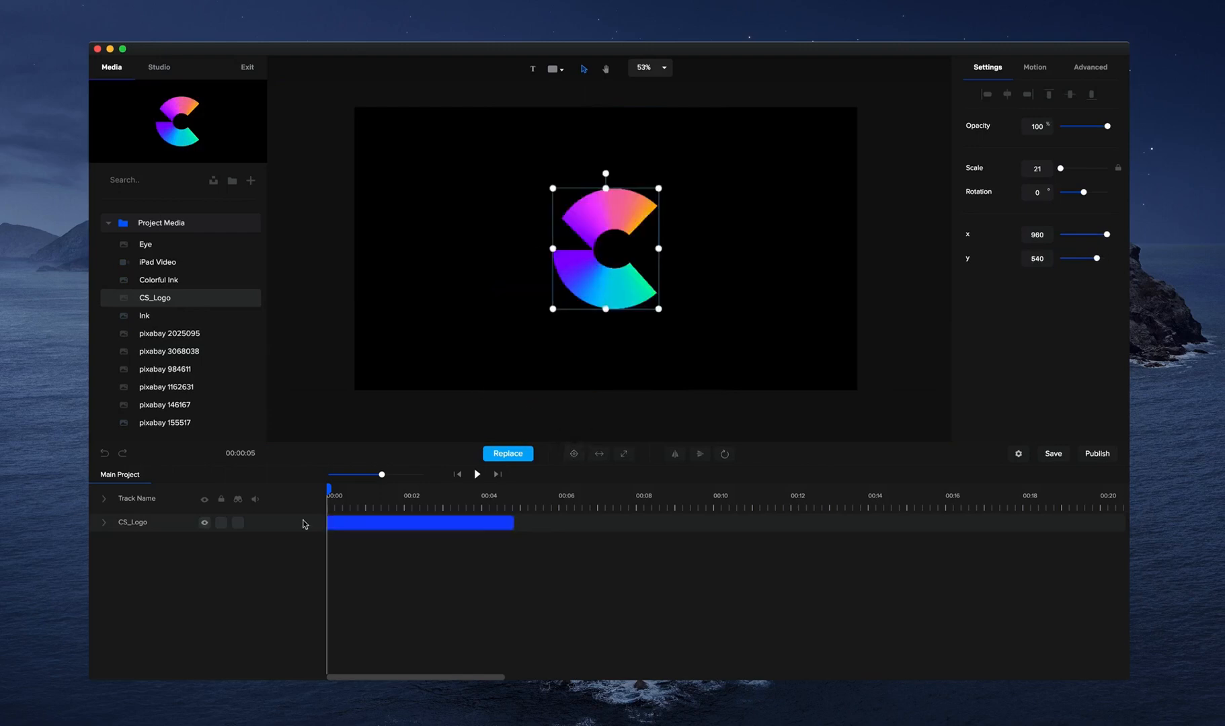
Add a custom animation to the CS_Logo clip and enable its scale and rotation properties.
click(104, 522)
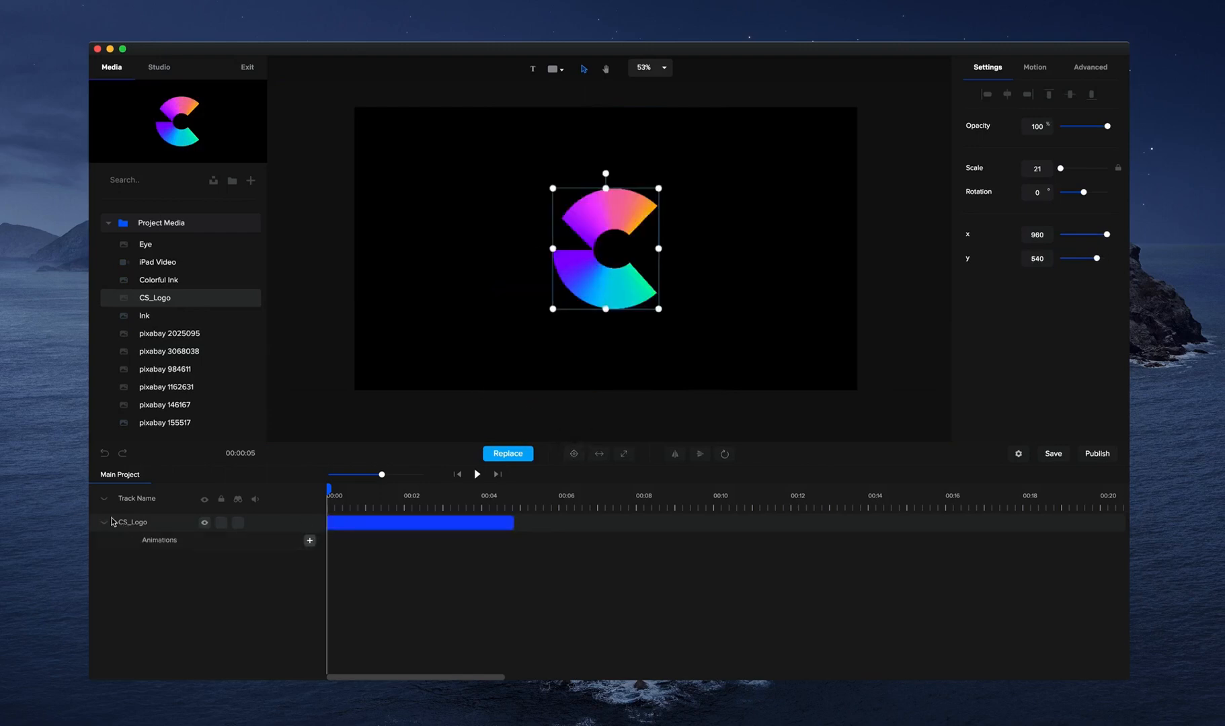
click(310, 542)
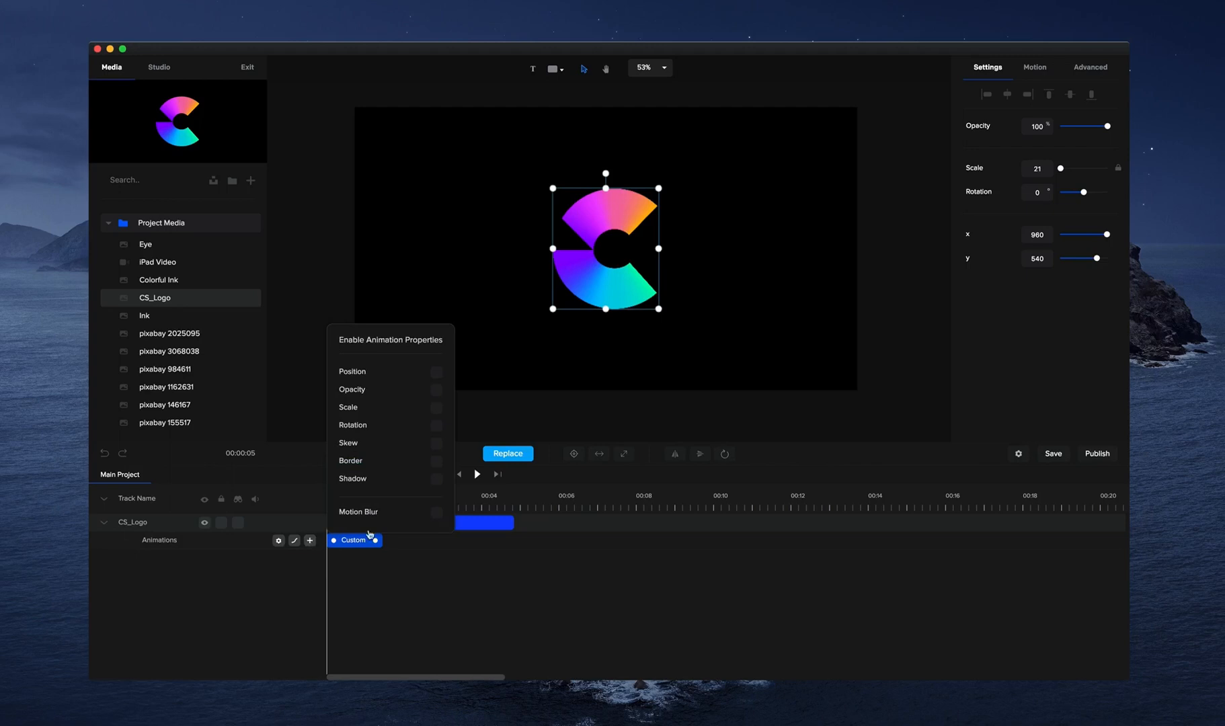
click(437, 372)
click(437, 426)
click(541, 363)
click(363, 541)
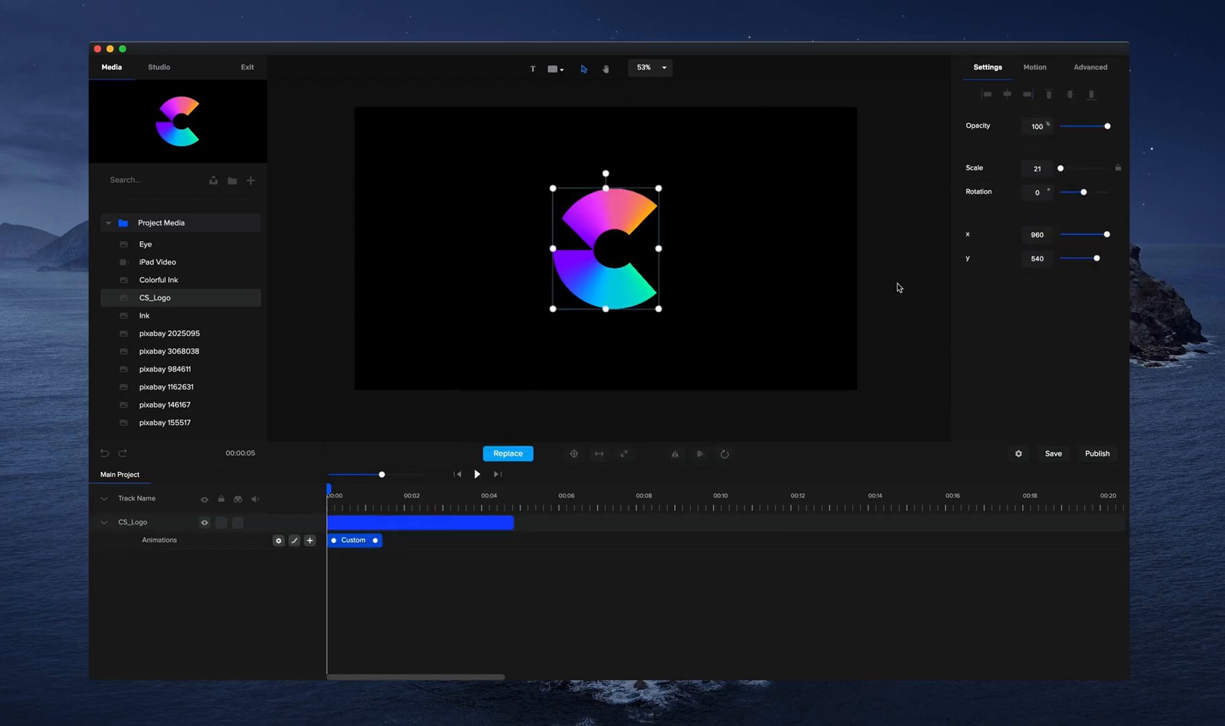
Set the logo's scale to 0 and rotation to 180 at the animation's start, and preview the motion.
drag(1060, 168, 1056, 170)
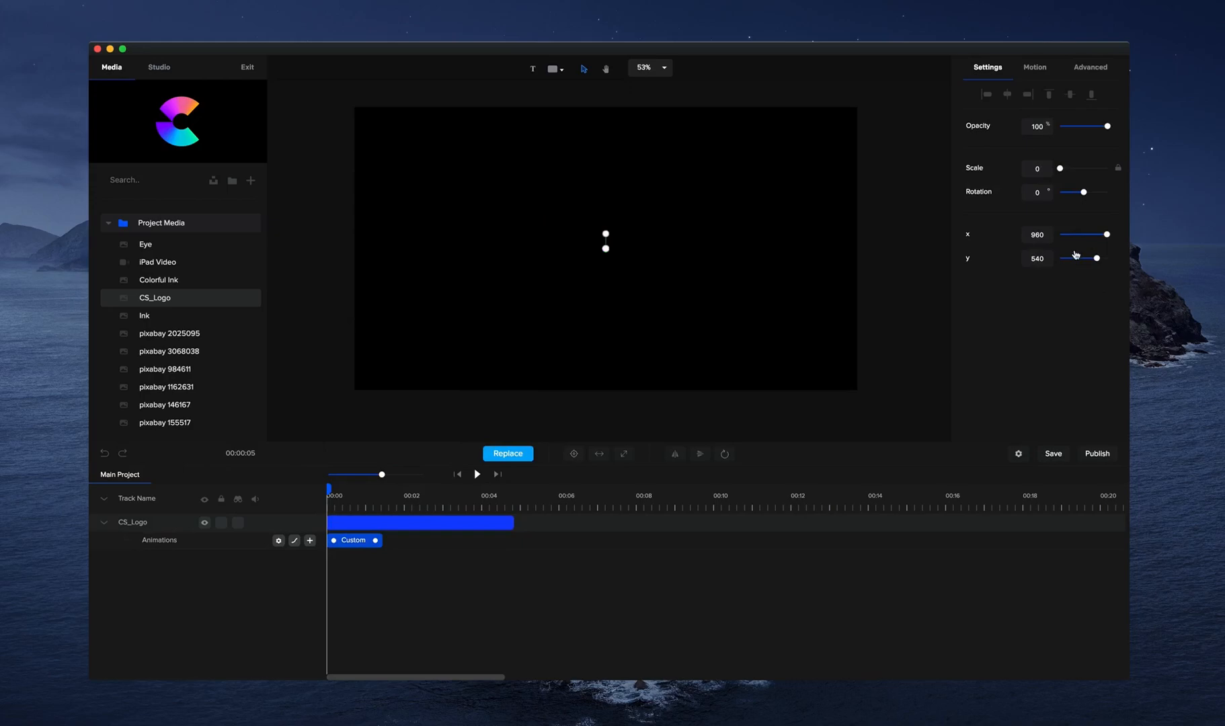
click(1054, 195)
text(180)
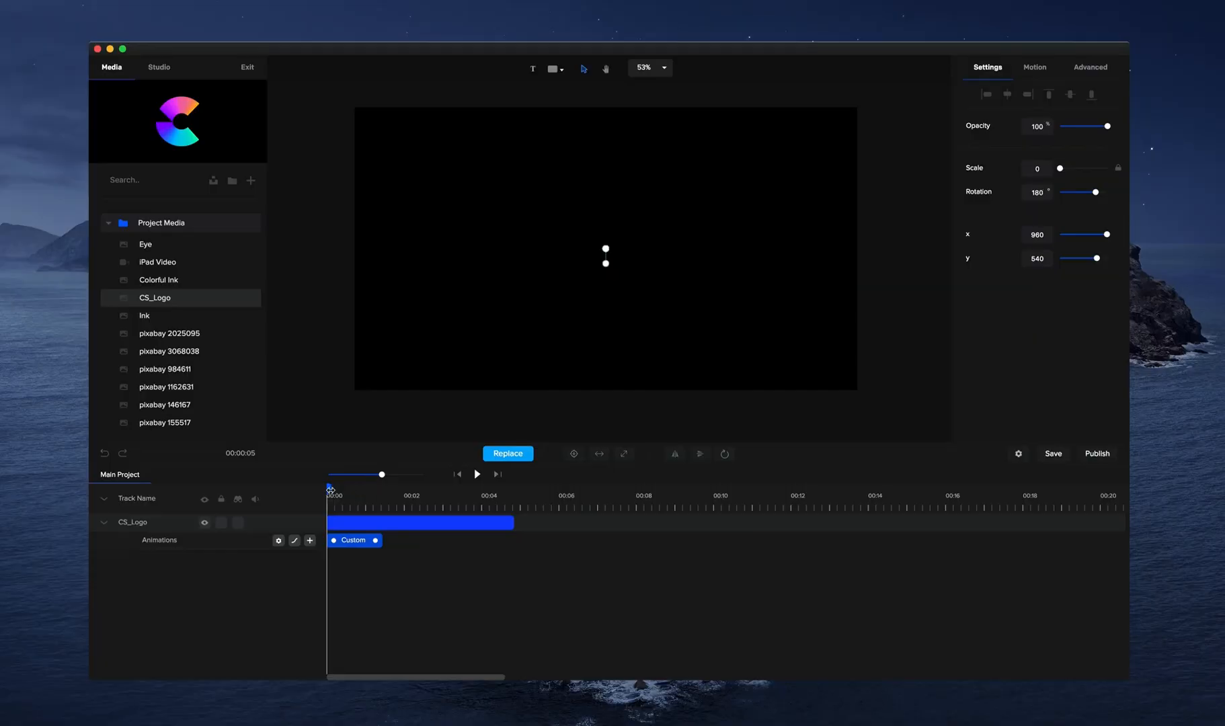
drag(330, 494, 382, 498)
click(459, 475)
click(475, 475)
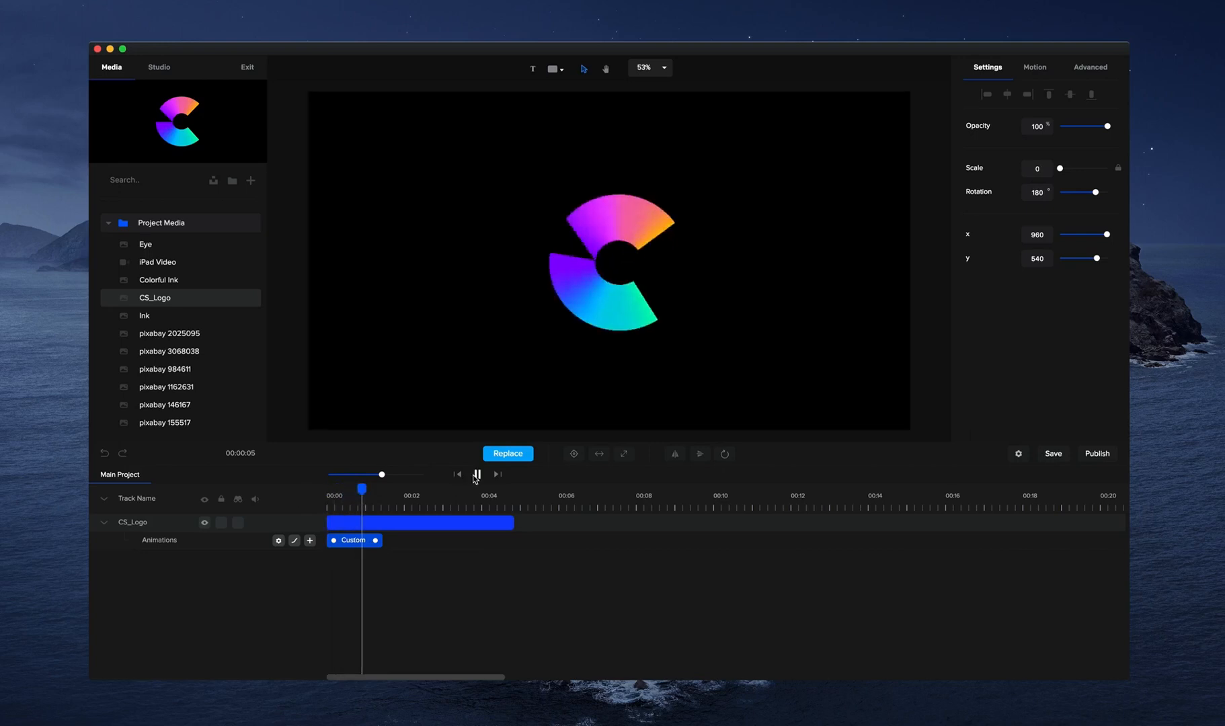
Set the logo animation's easing to Back with the Out option and preview it from the timeline start.
click(294, 541)
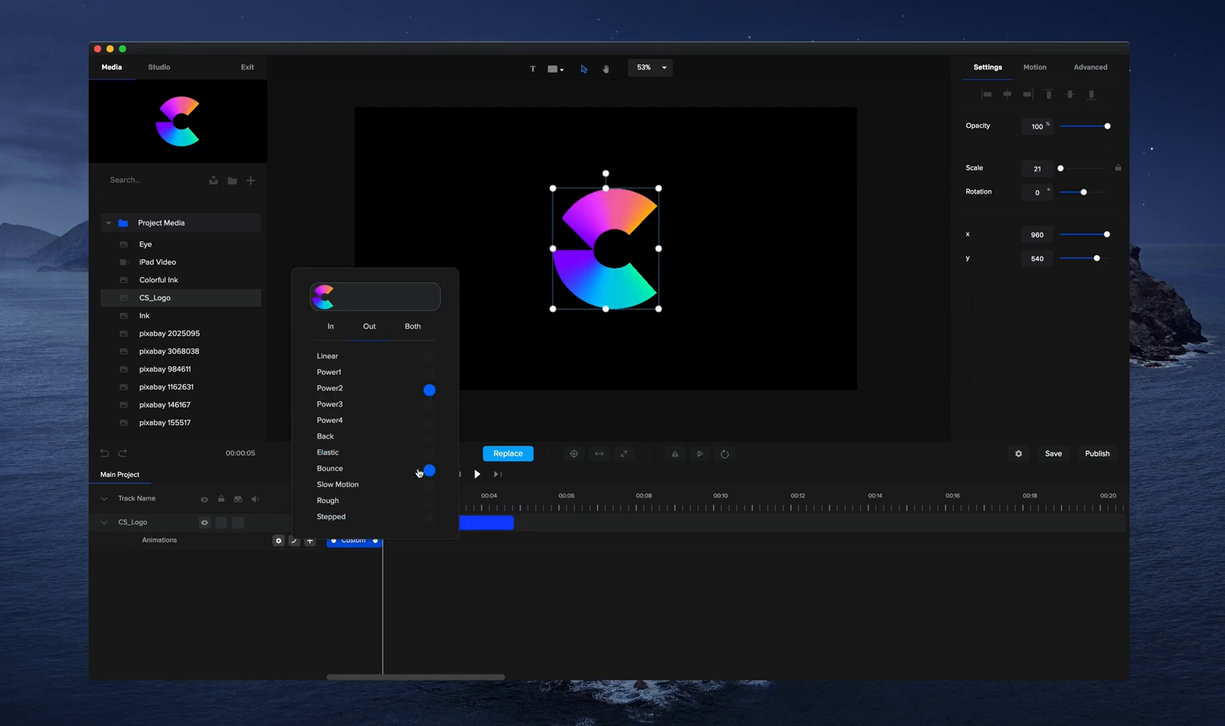
click(429, 437)
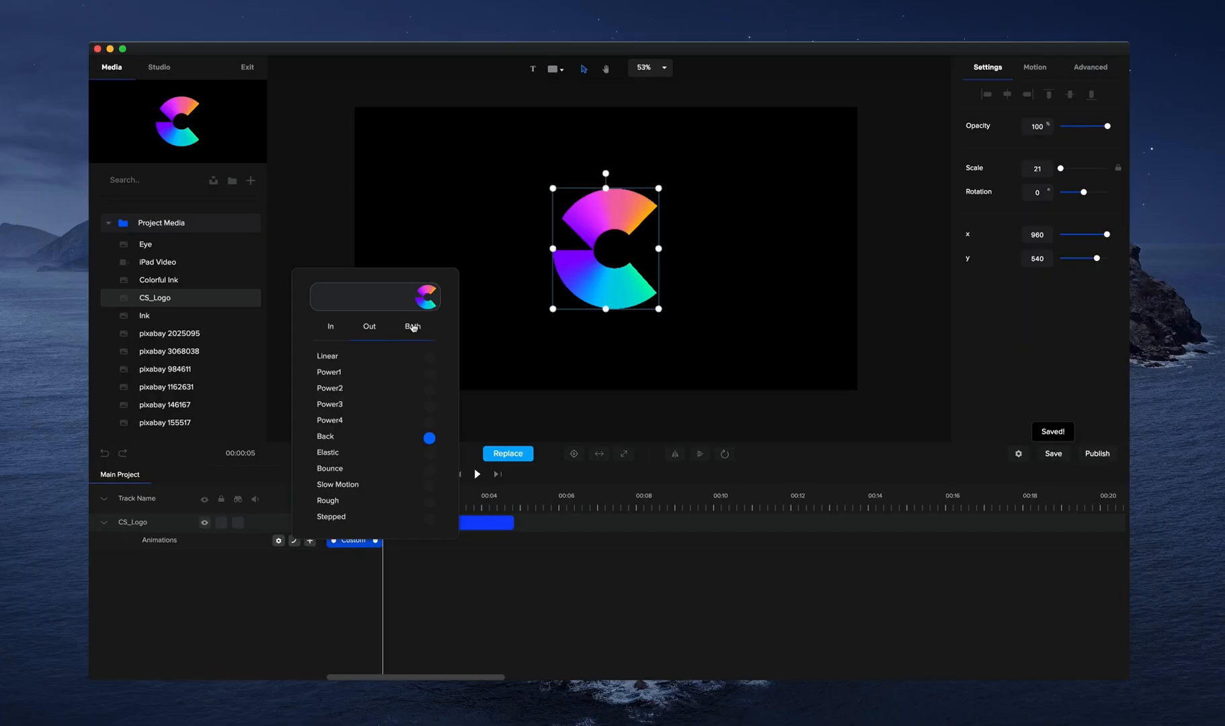
click(570, 384)
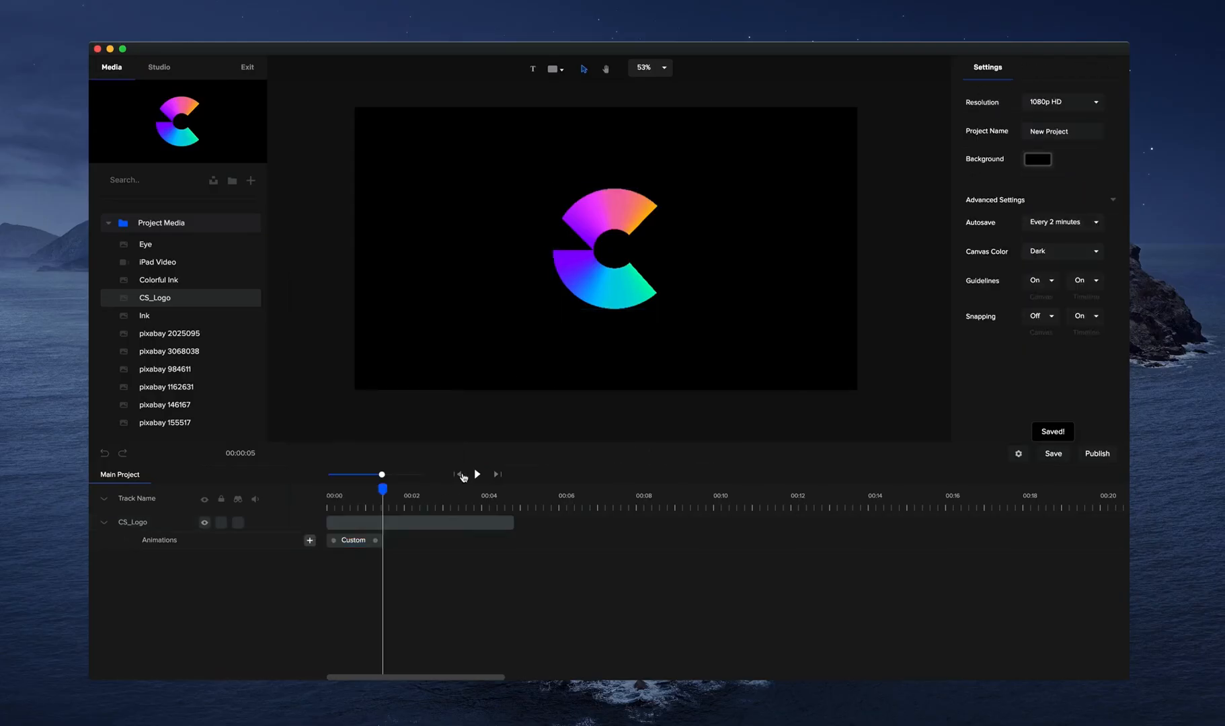
click(476, 475)
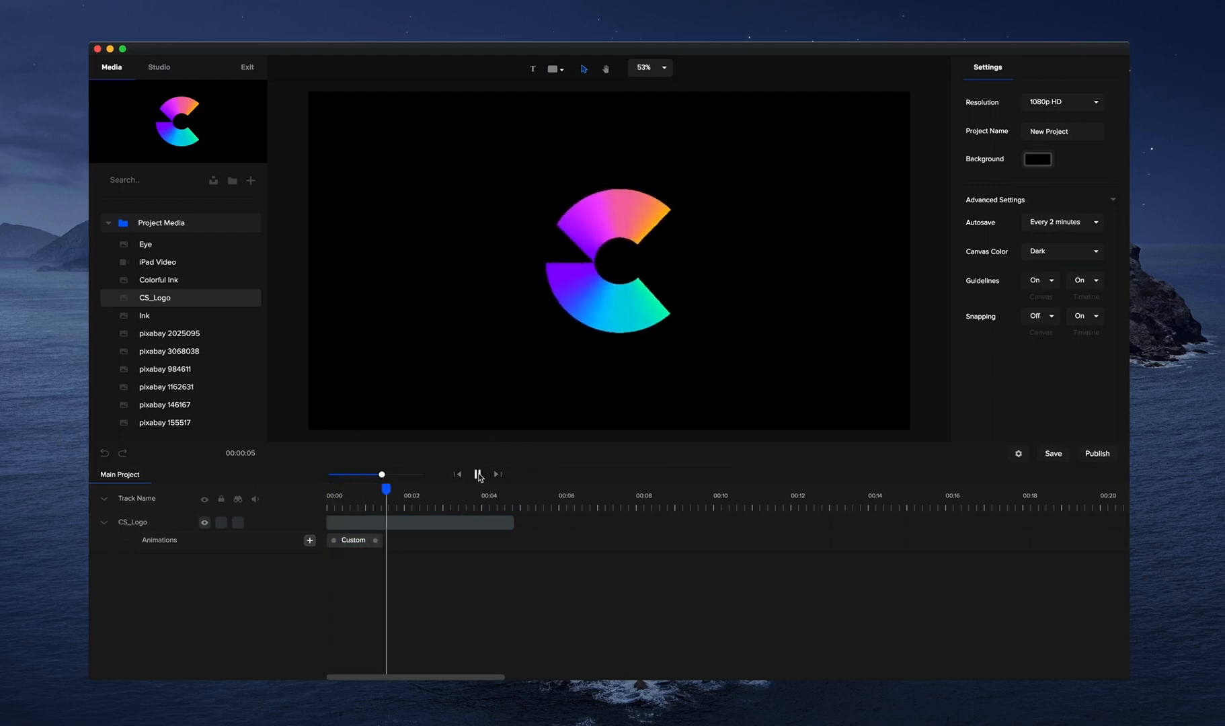
click(478, 475)
click(455, 475)
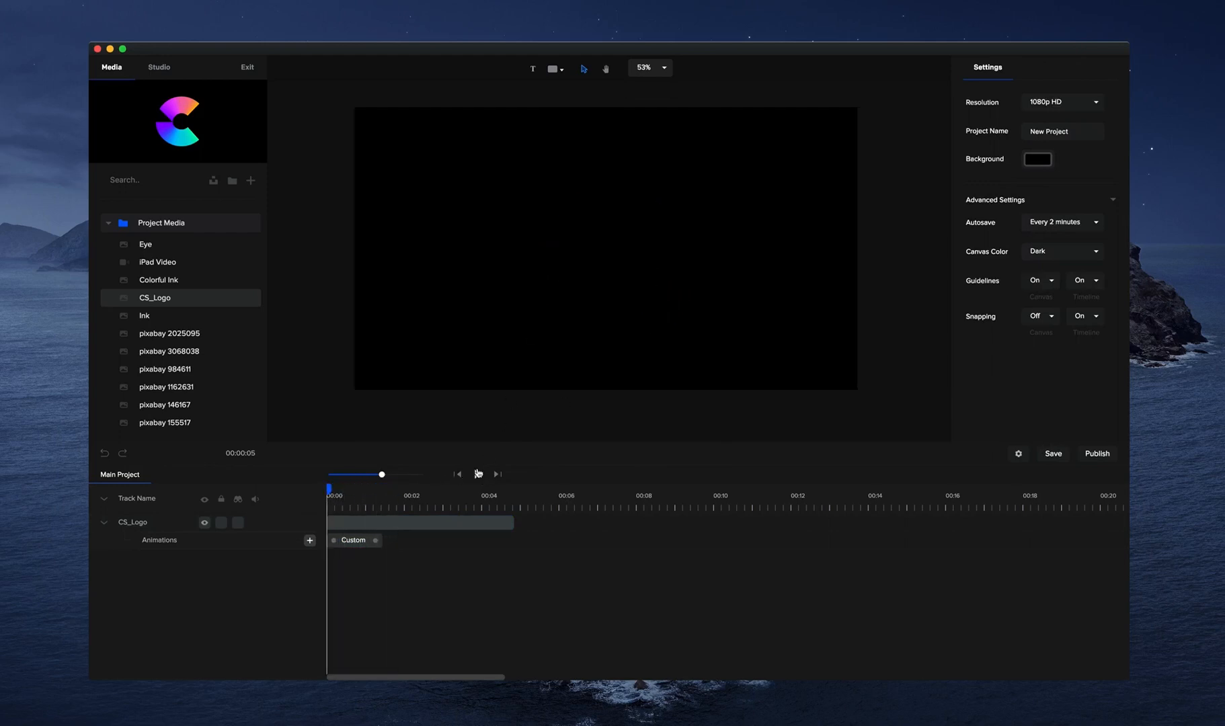
click(477, 475)
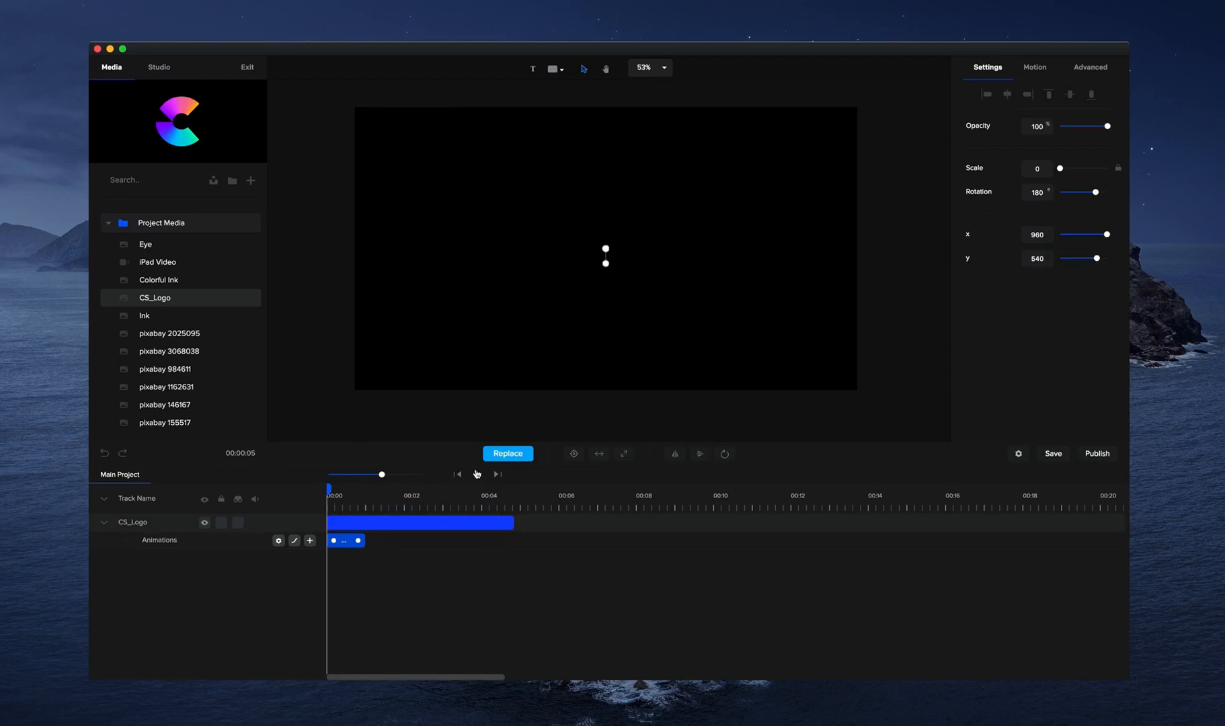
Enlarge the logo to a scale of 28 at the animation's end and preview the motion.
click(477, 474)
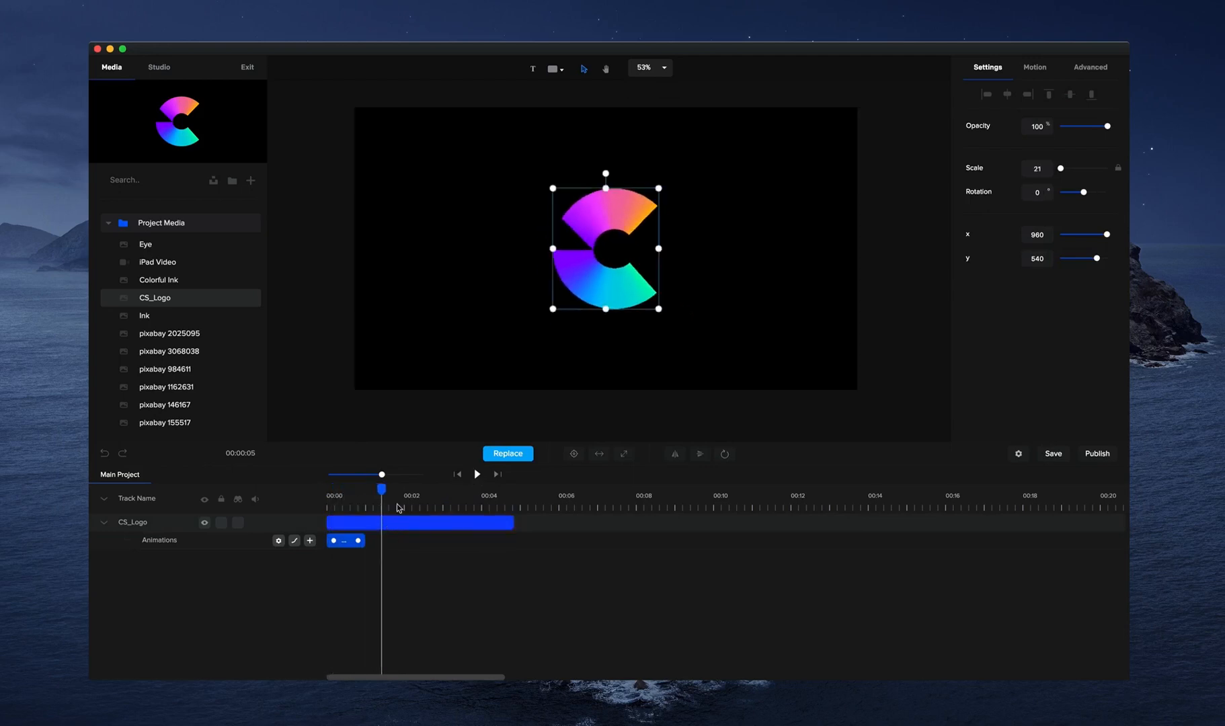
mouse_move(658, 310)
mouse_down()
mouse_move(702, 341)
mouse_move(676, 328)
mouse_up()
click(475, 475)
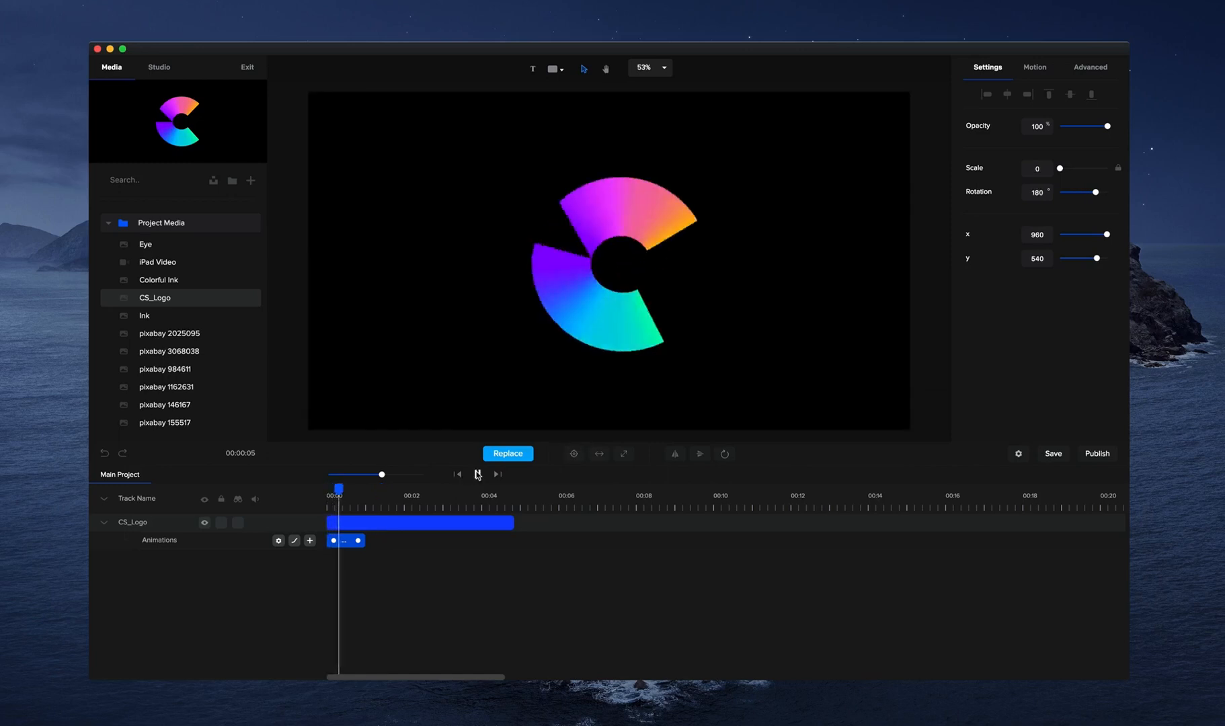
click(410, 525)
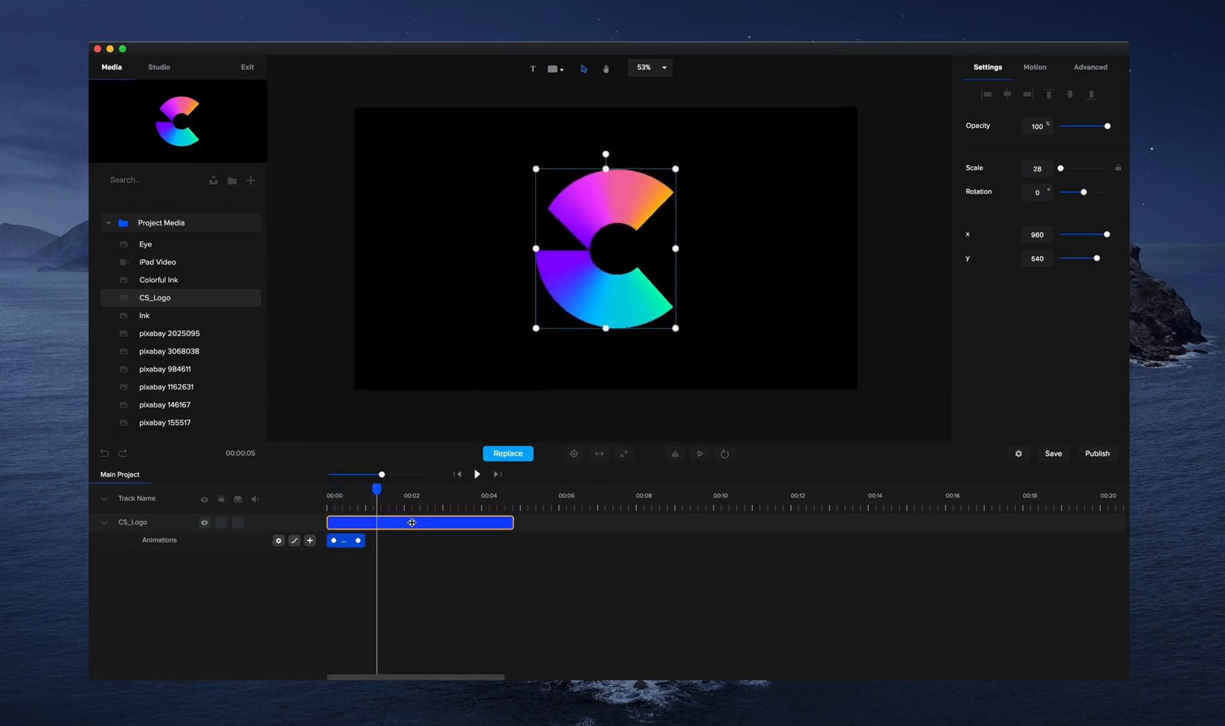
Remove the logo's custom animation and delete the CS_Logo clip from the timeline.
key(super+z)
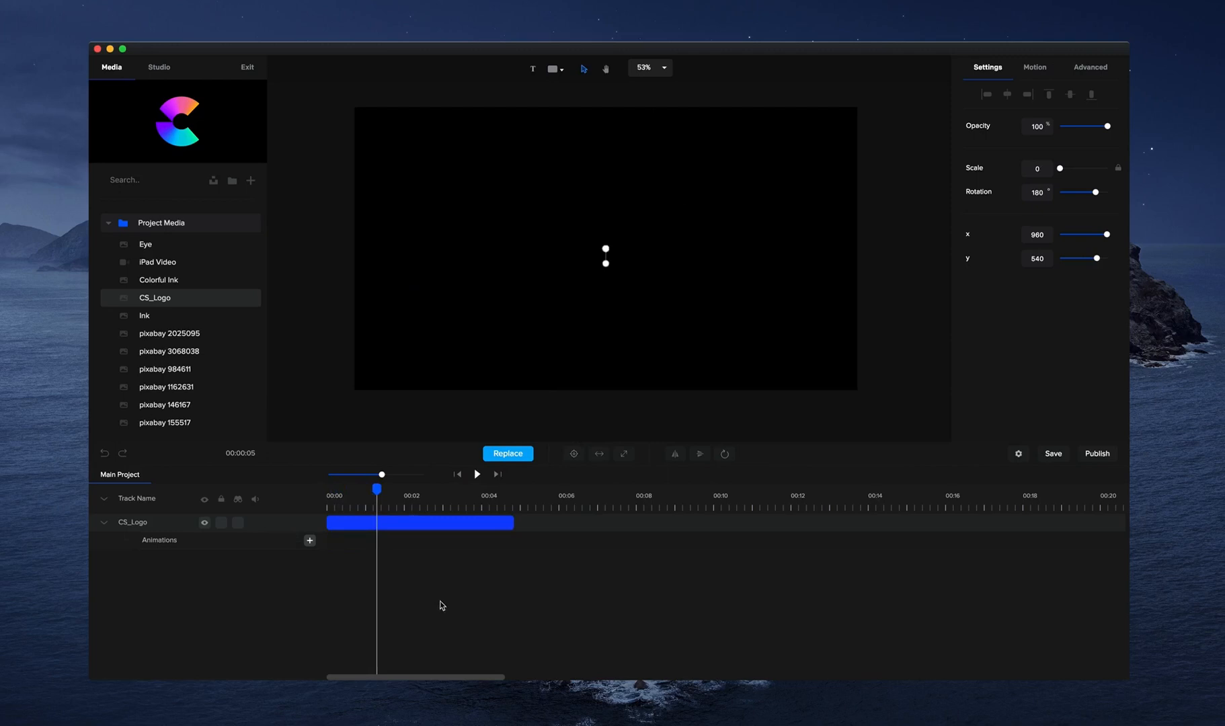
click(430, 520)
click(431, 520)
key(Delete)
Find the circled play symbol in the shapes library and add it to the canvas.
click(555, 68)
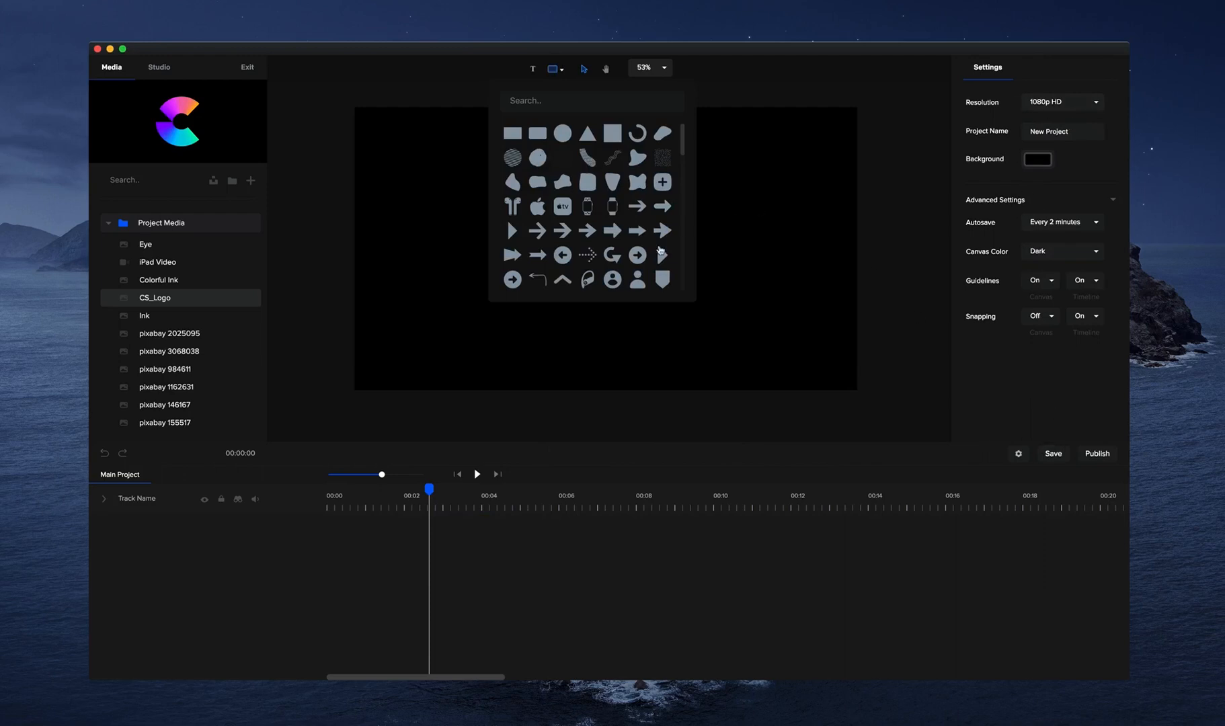
scroll(603, 201, down, 1)
scroll(603, 201, down, 3)
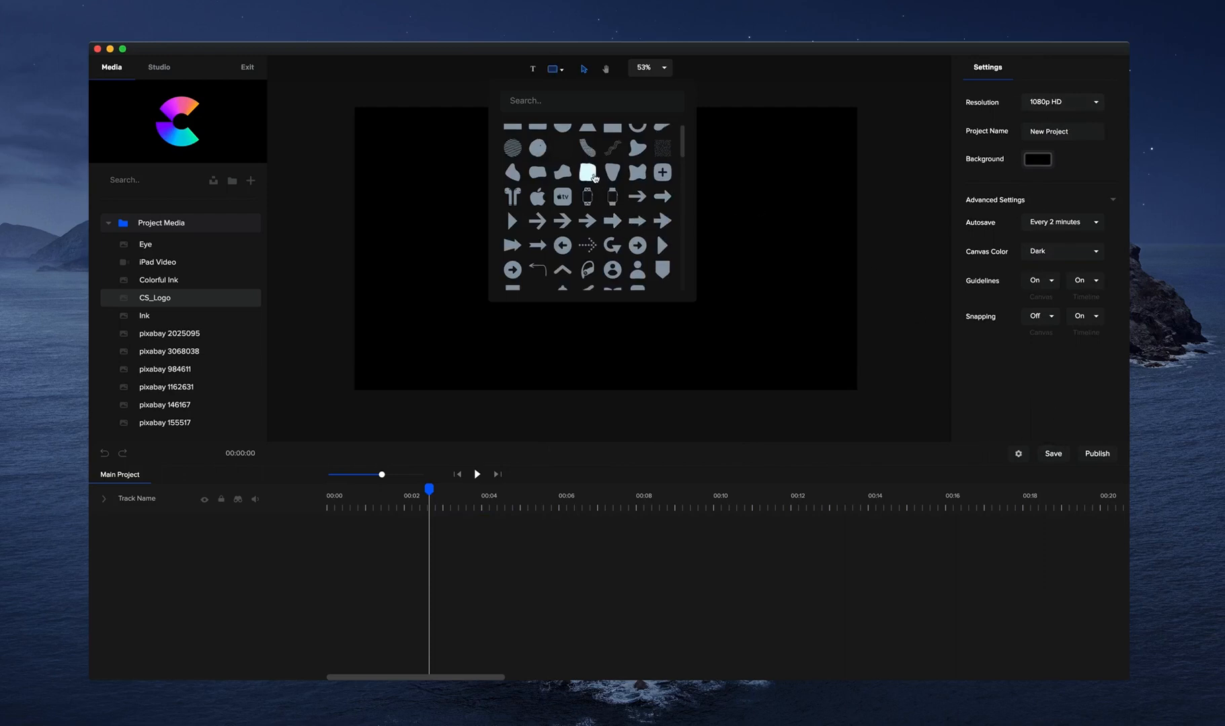
scroll(585, 173, up, 4)
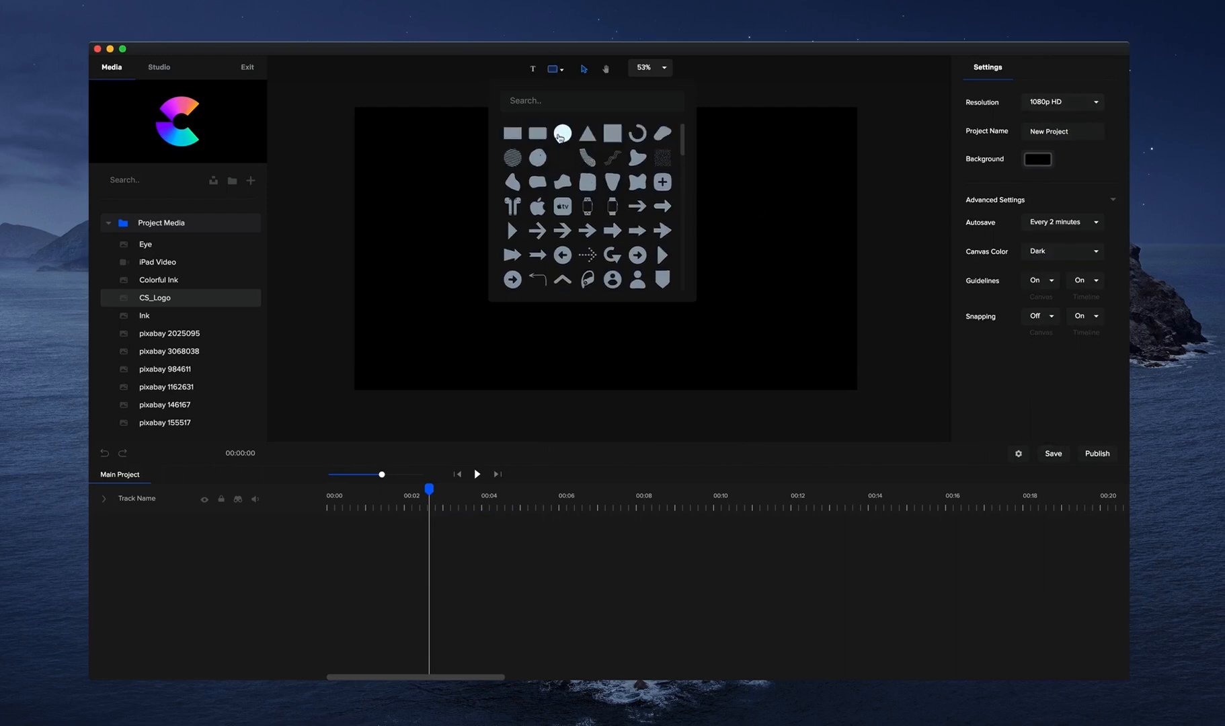
scroll(585, 175, down, 5)
scroll(642, 202, down, 2)
scroll(636, 249, down, 2)
scroll(574, 200, down, 3)
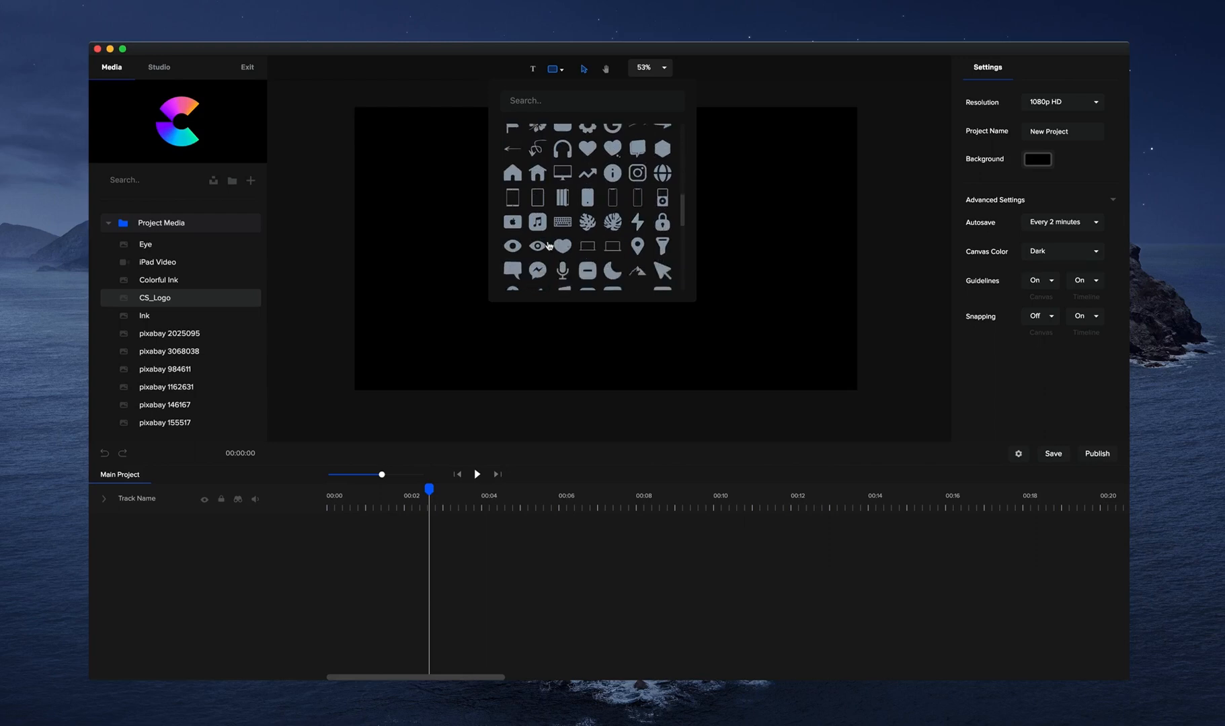
scroll(575, 266, down, 3)
scroll(632, 250, down, 2)
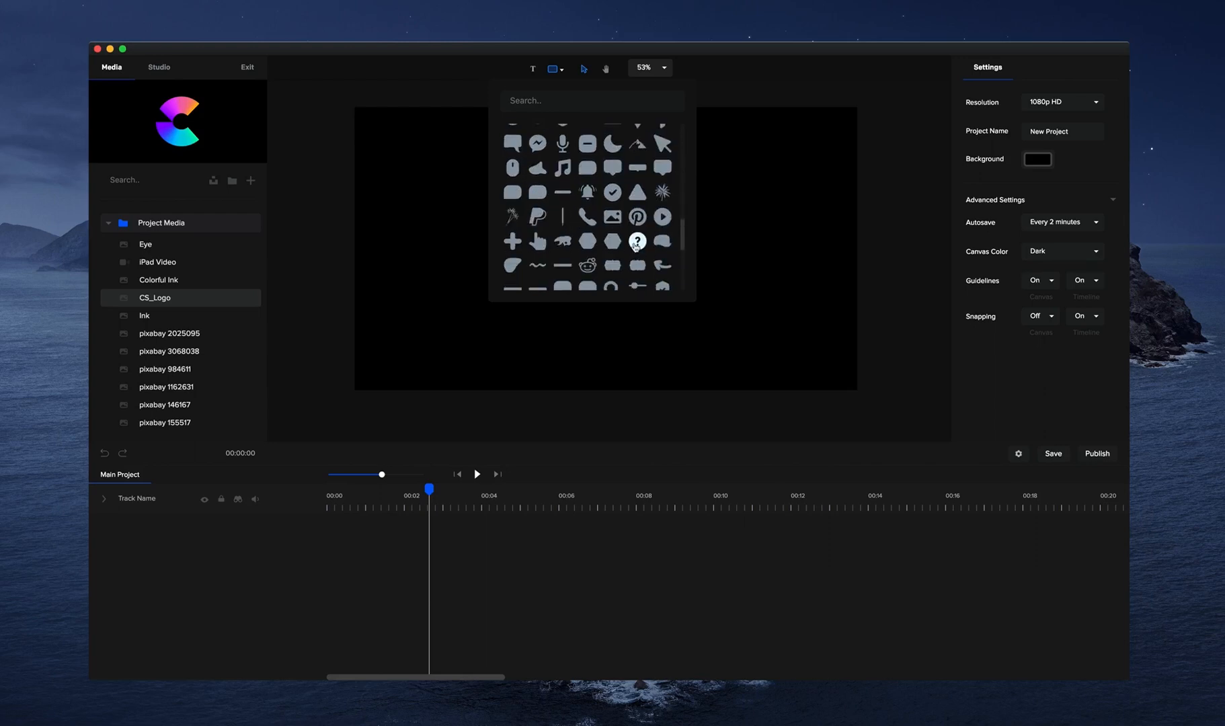
click(662, 216)
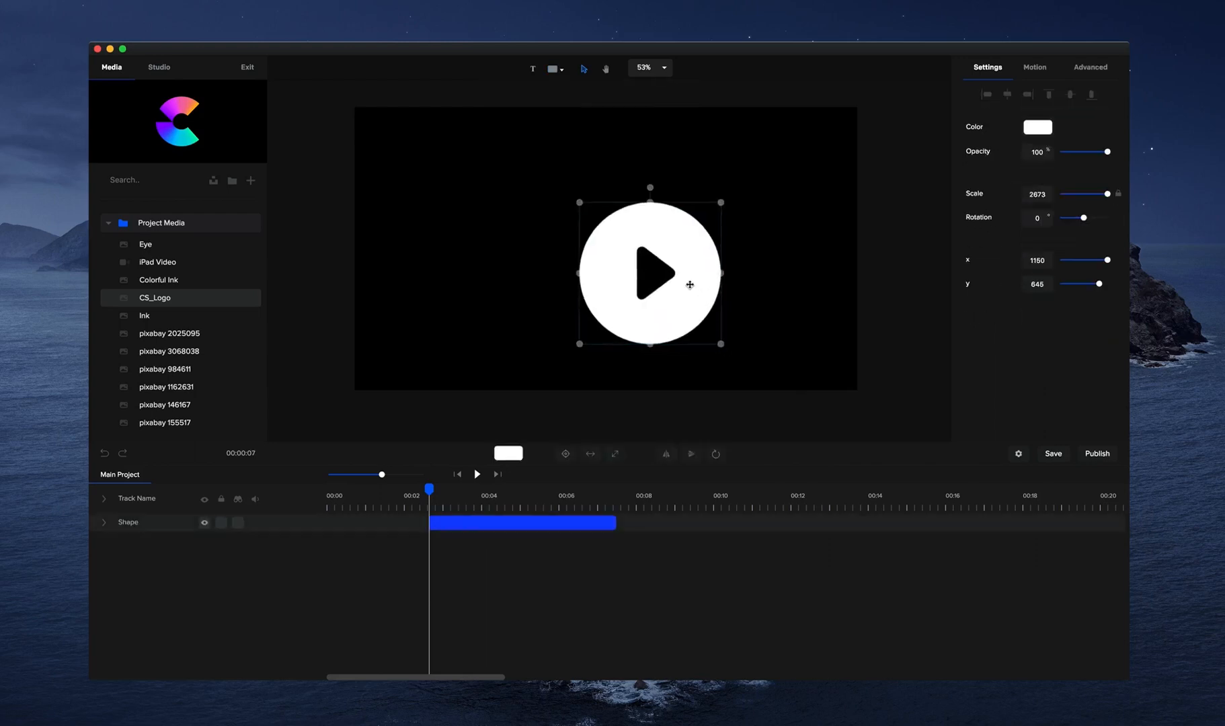
Centre the play shape on the canvas at x 960, y 540 and move its clip to the timeline start.
drag(689, 284, 634, 254)
click(565, 453)
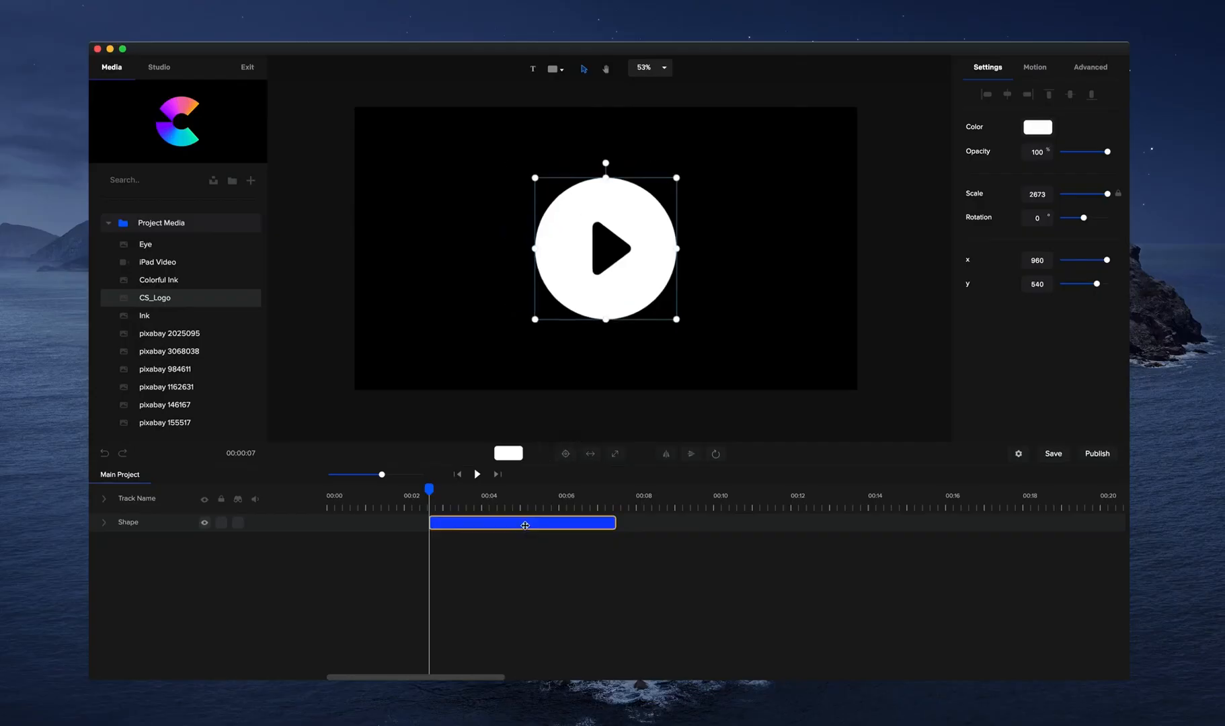
click(457, 473)
drag(463, 536, 289, 525)
Add a custom animation with scale enabled to the play shape and set its starting scale to 1188.
click(106, 523)
click(309, 540)
click(437, 422)
click(460, 557)
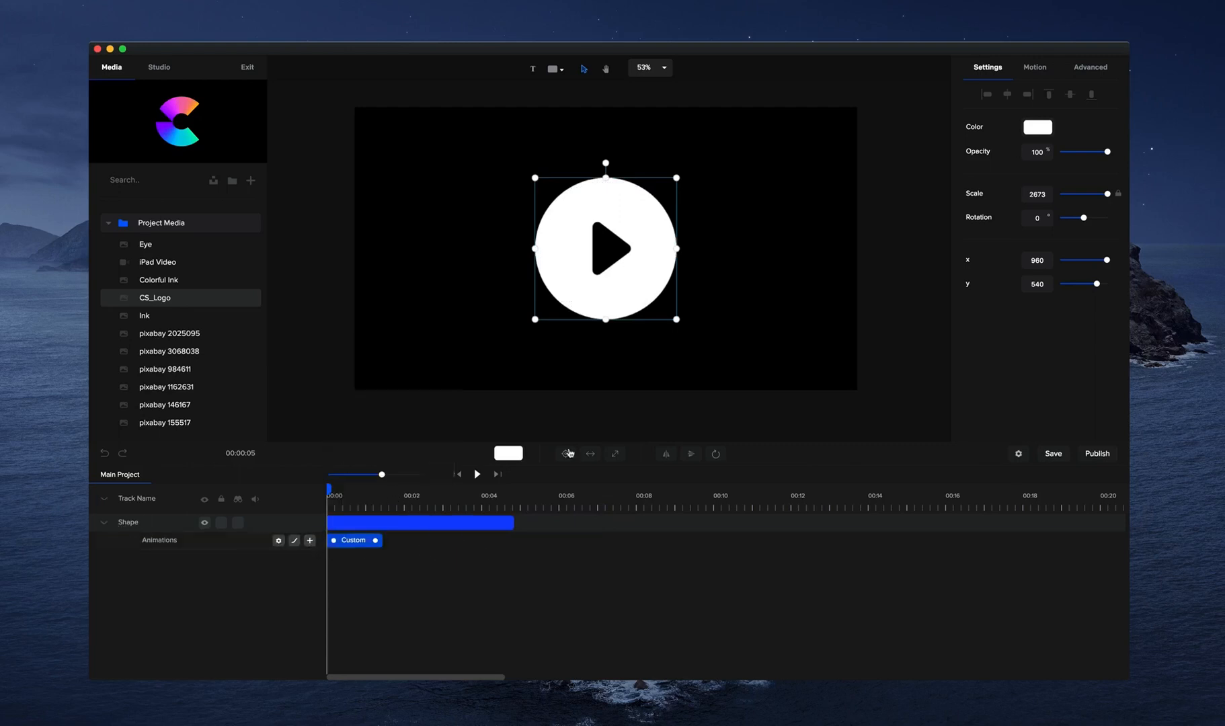
drag(1107, 196, 1083, 194)
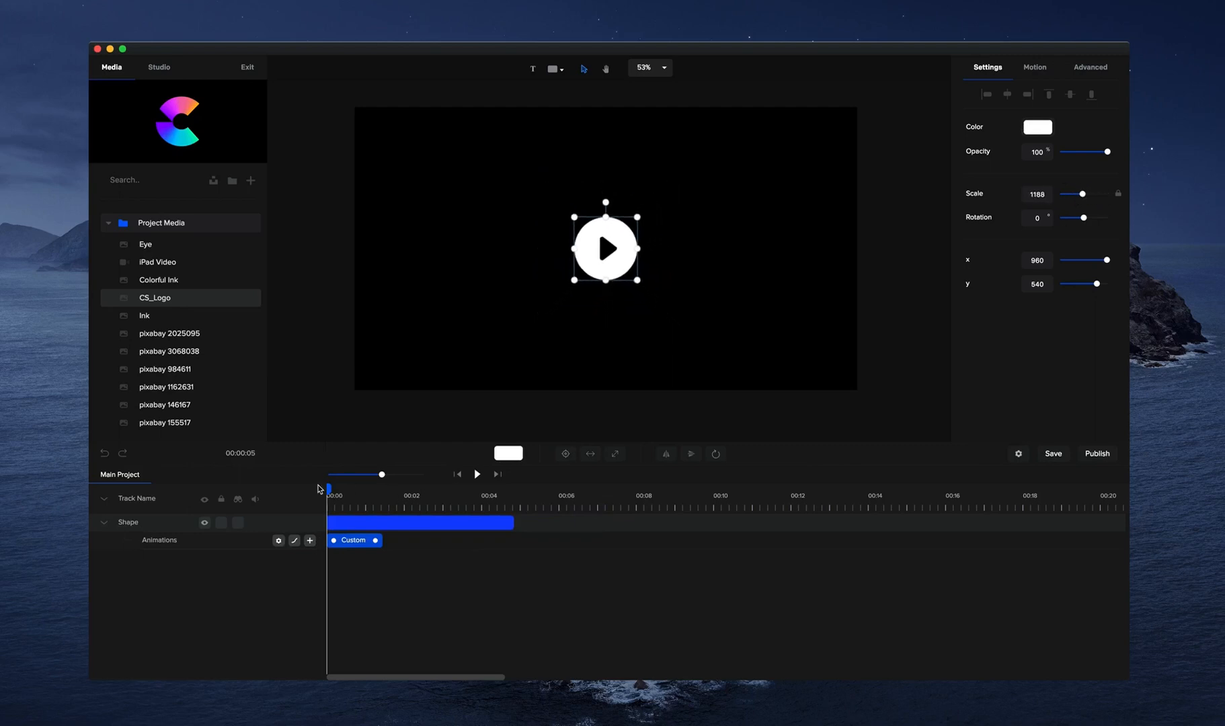
drag(329, 489, 384, 489)
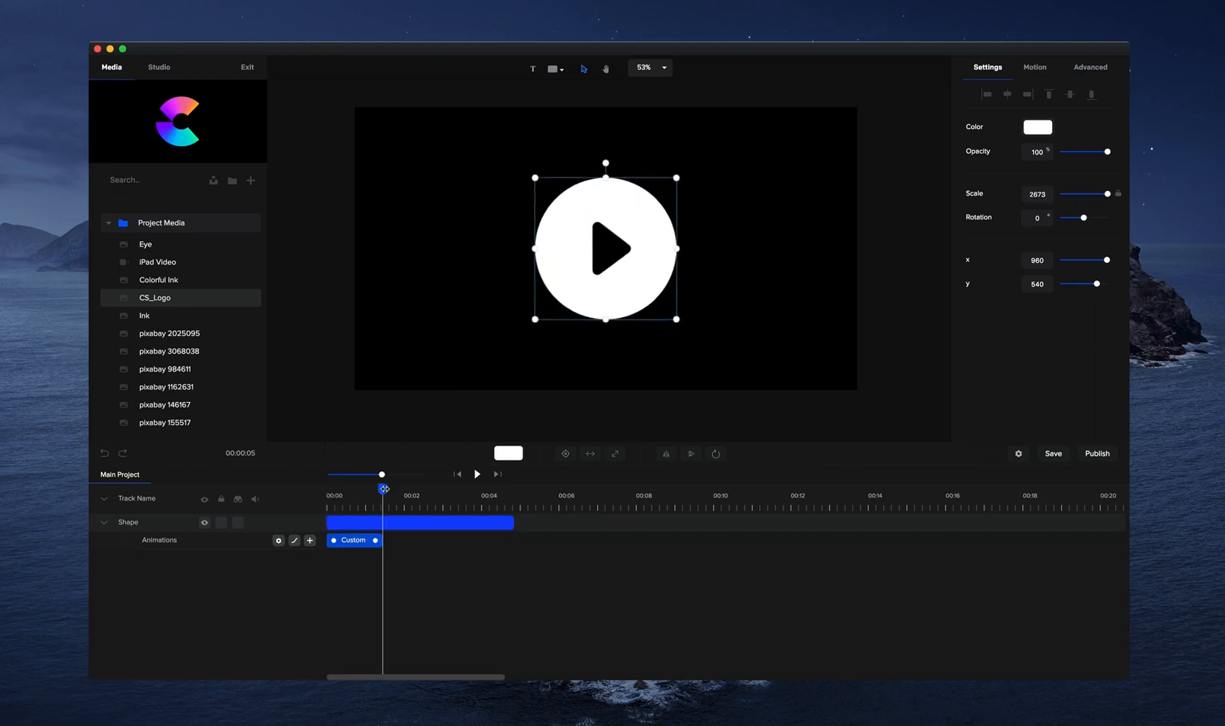
Look through the easing options for the play shape's custom animation.
click(293, 541)
click(416, 324)
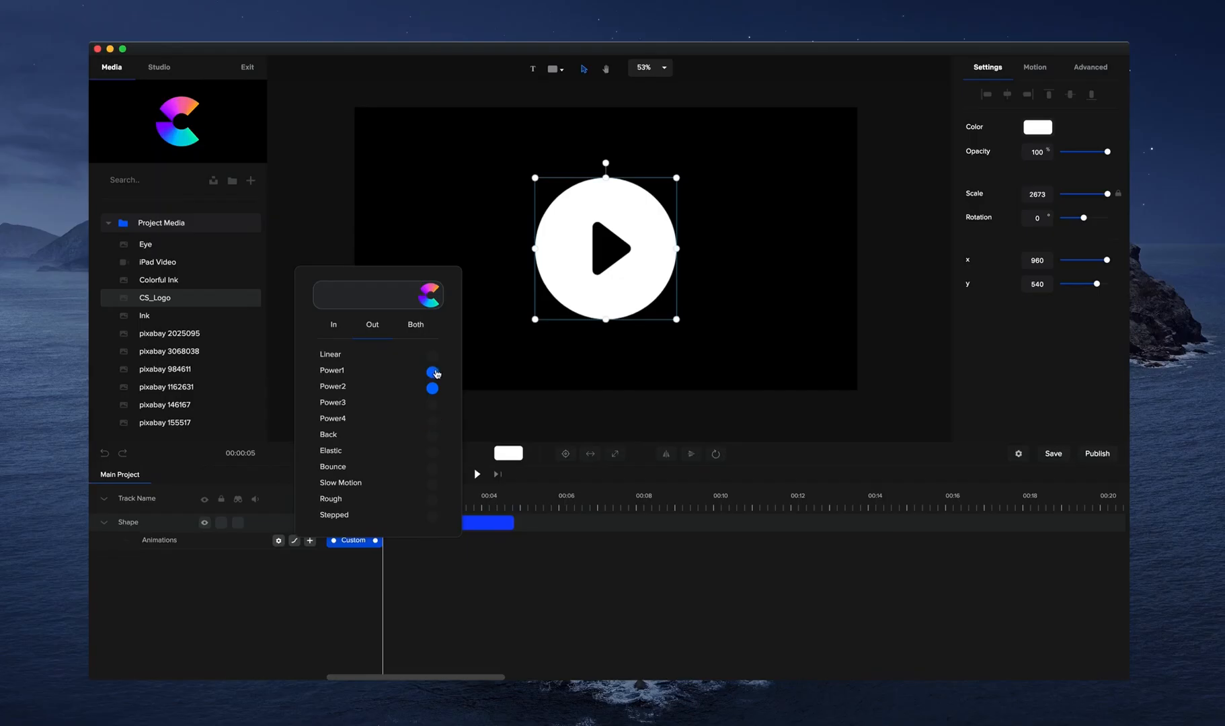
click(443, 592)
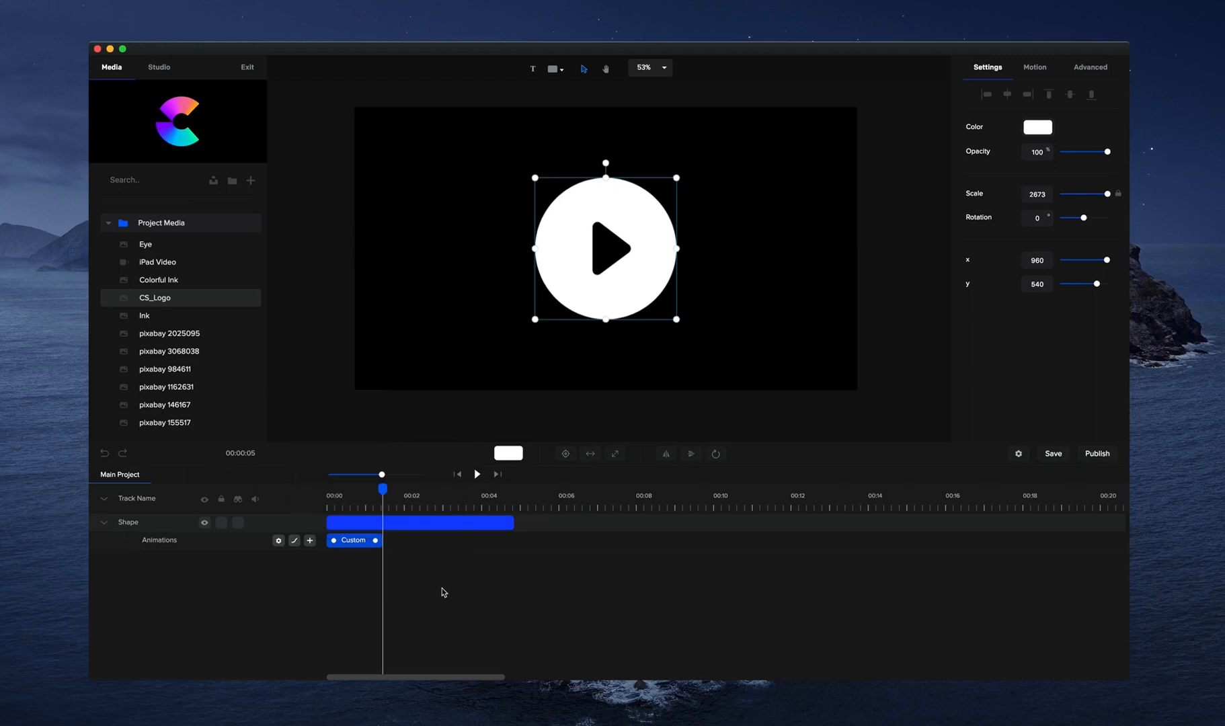
Duplicate the play shape's custom animation in reverse three times, making four consecutive animations, and preview the pulsing motion.
right_click(357, 541)
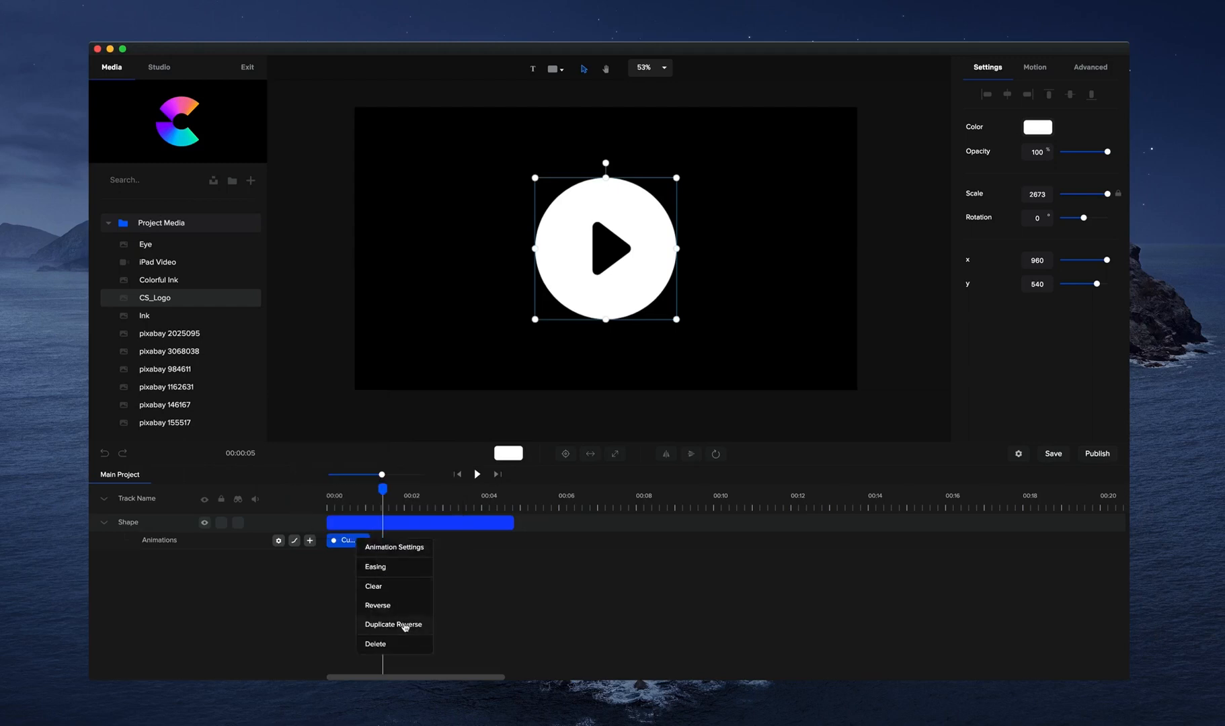
click(405, 625)
right_click(398, 540)
click(437, 625)
right_click(440, 546)
click(470, 629)
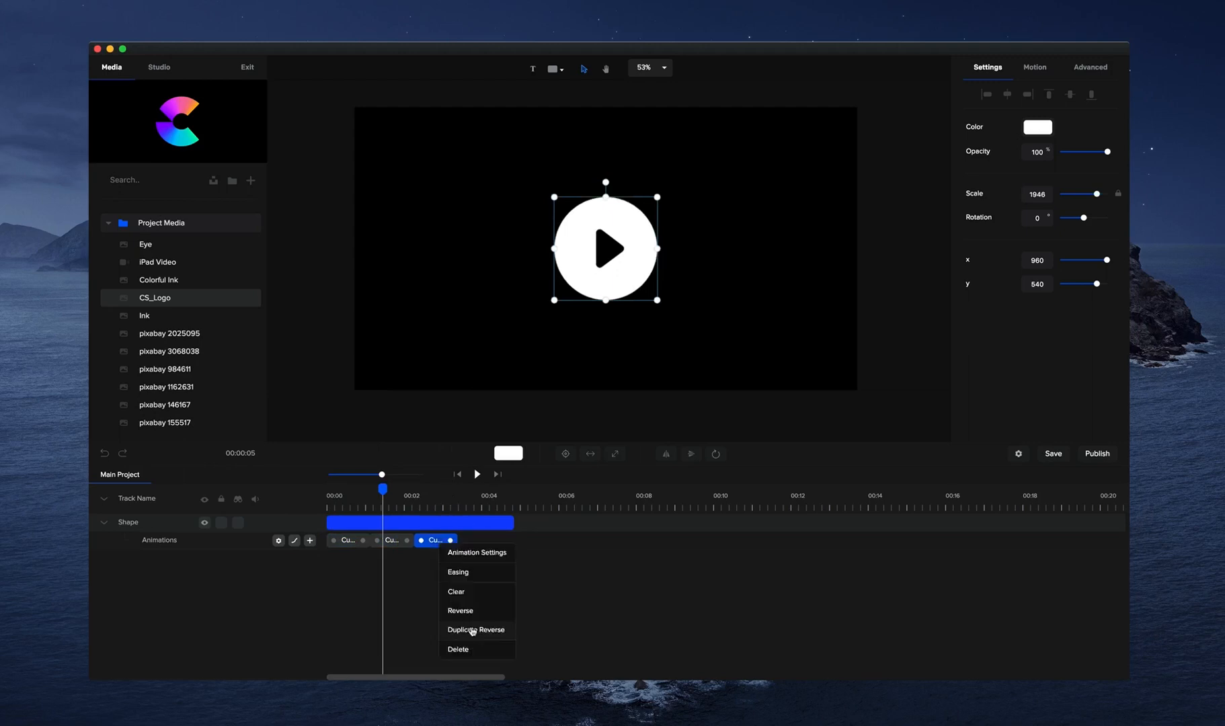
click(470, 628)
click(485, 475)
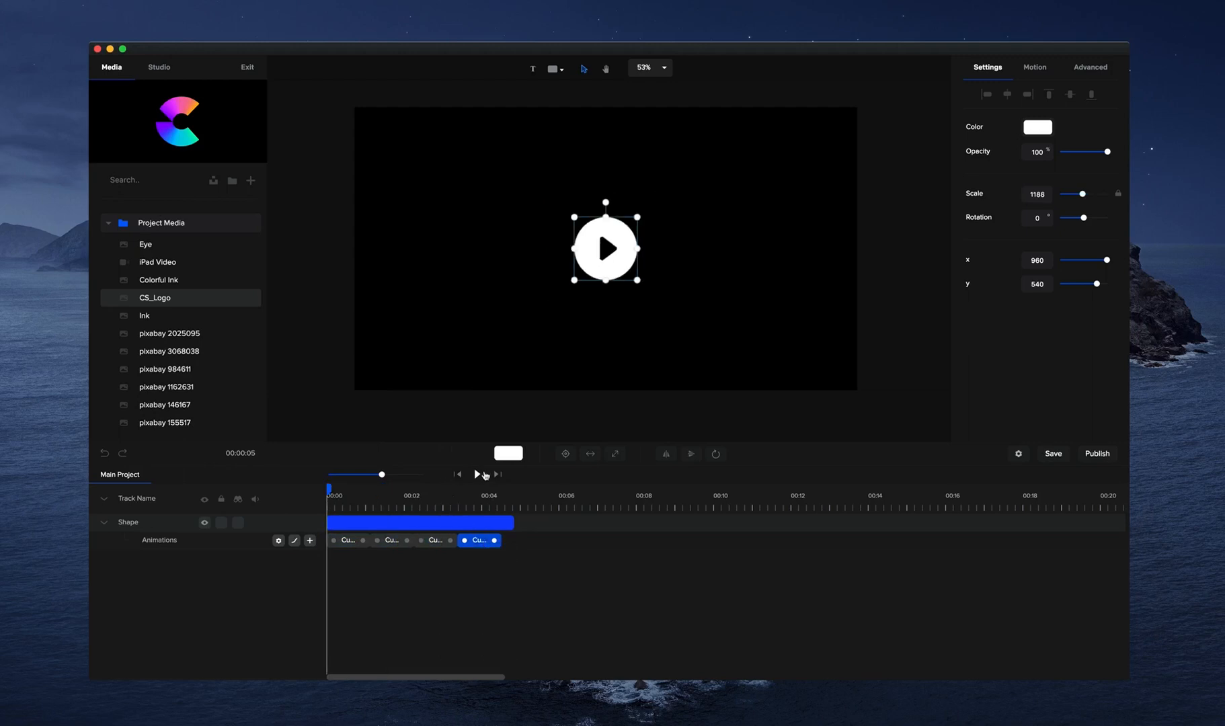
click(484, 475)
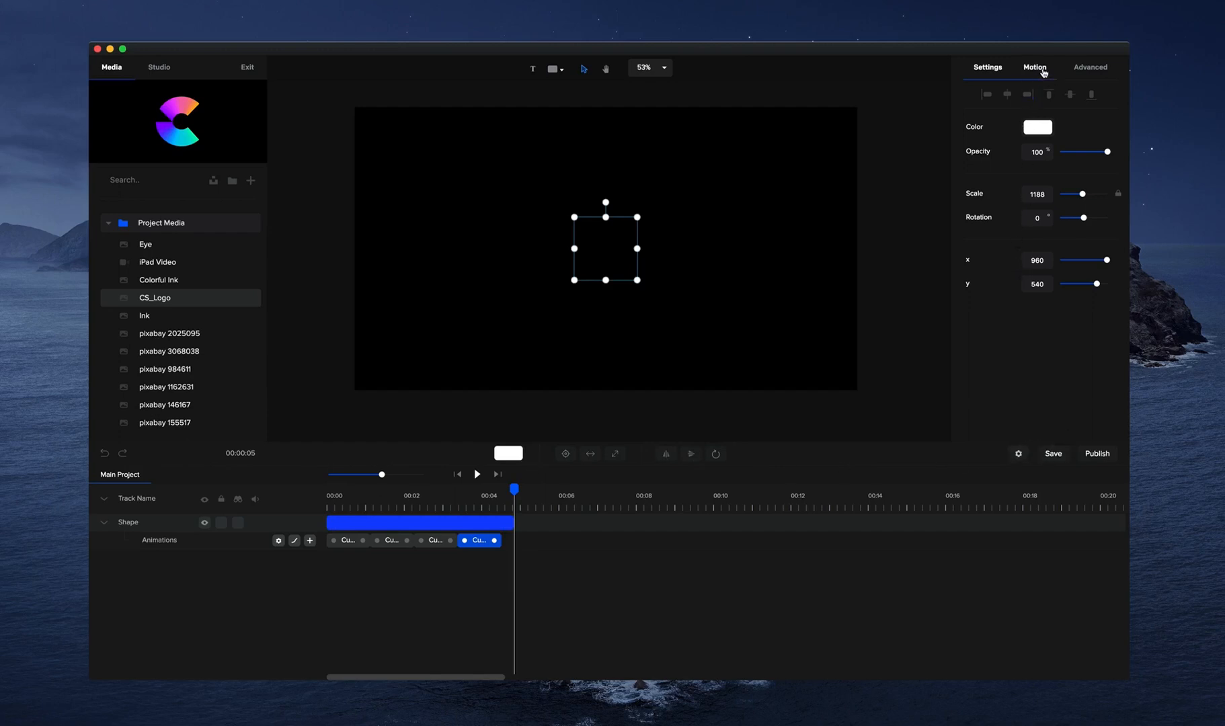
View the play shape's advanced border settings, deselect the shape and collapse the Project Media folder.
click(1079, 70)
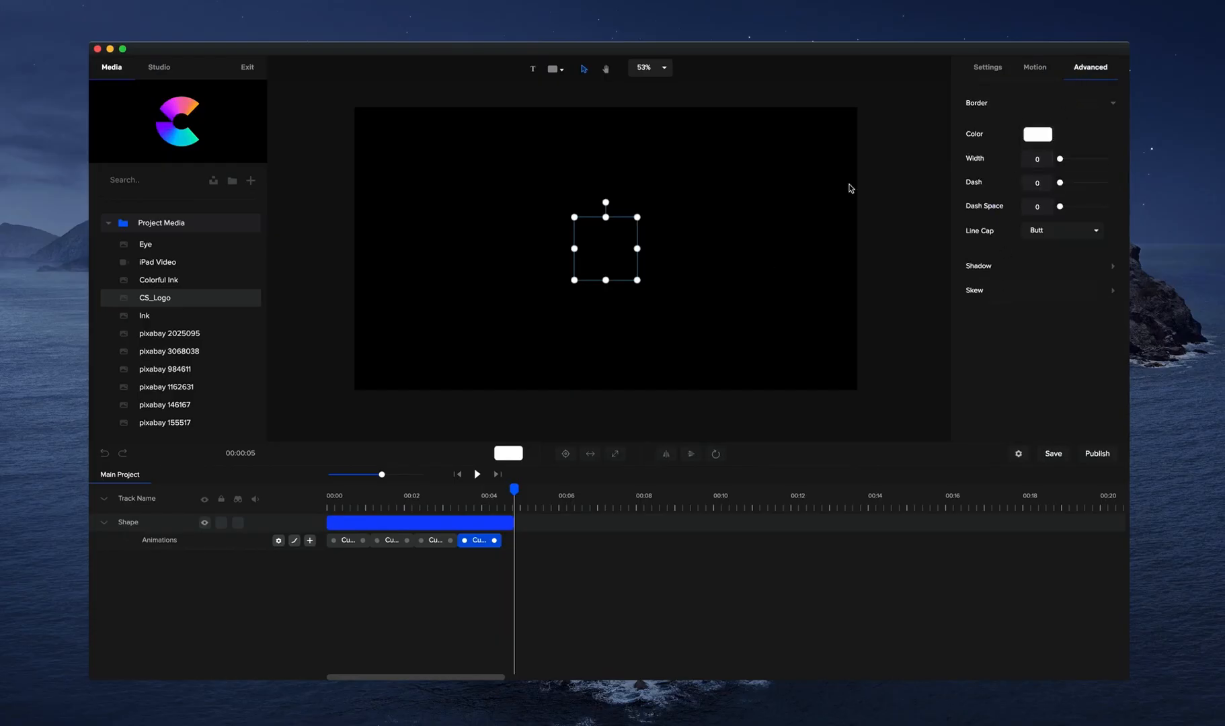
click(740, 303)
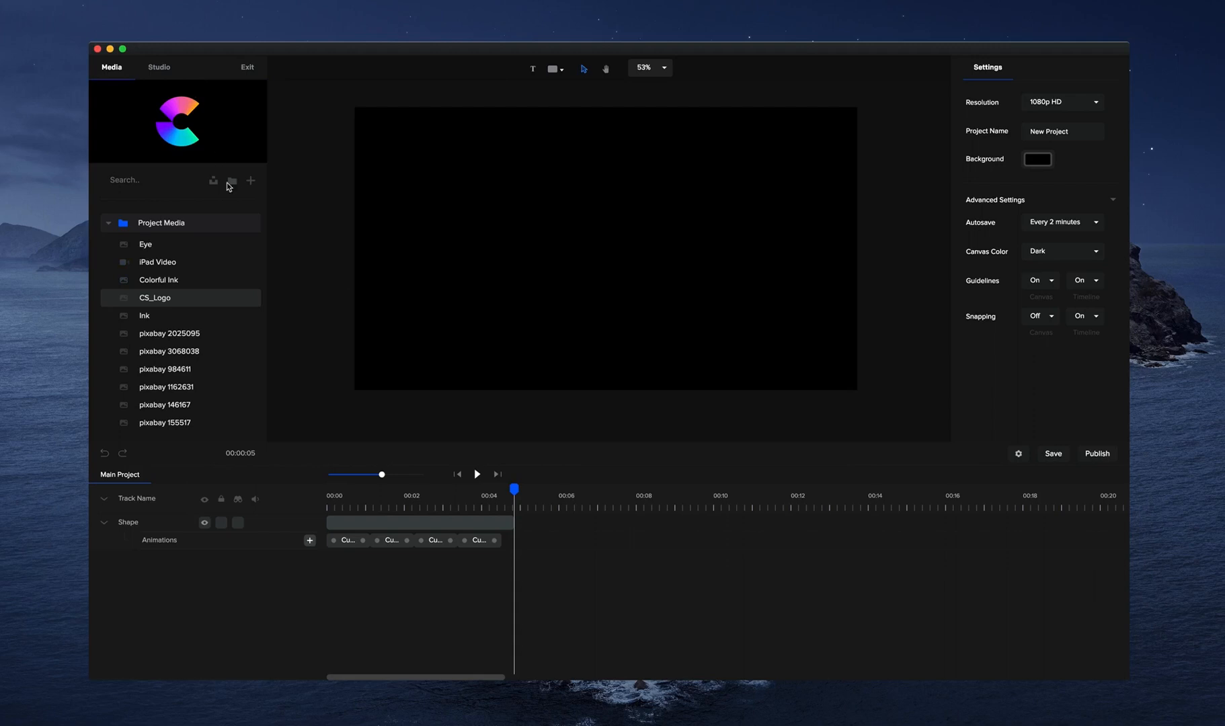
click(108, 222)
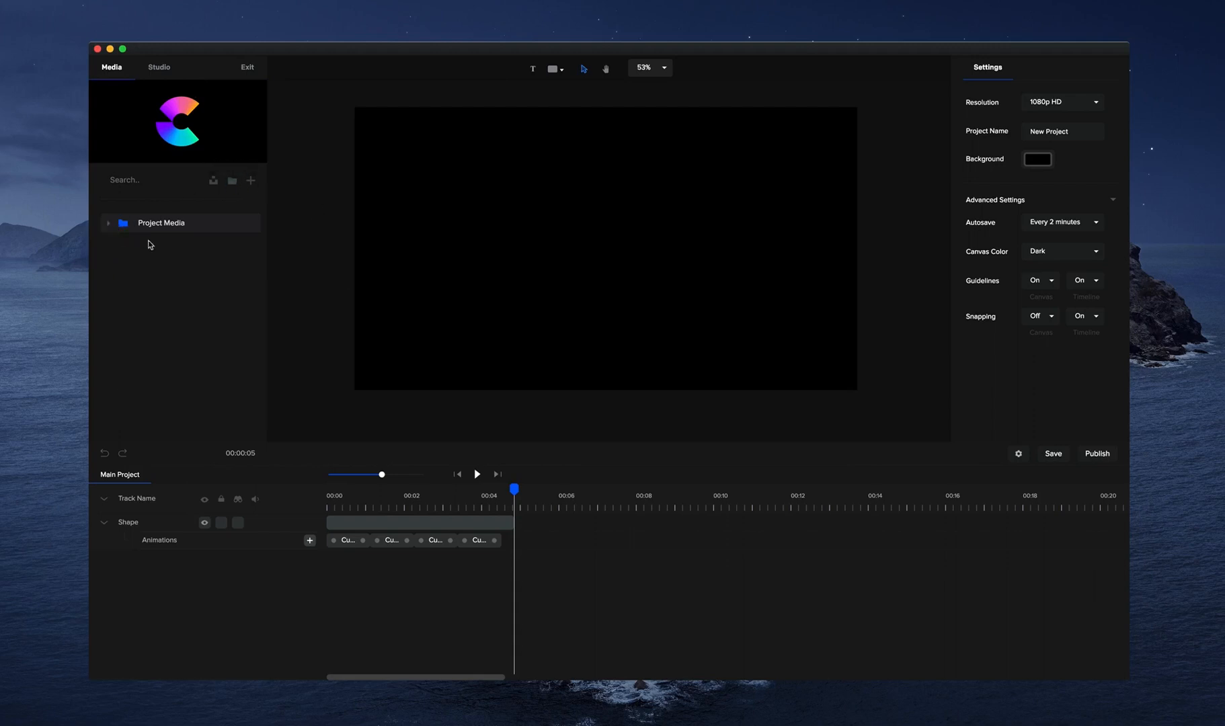